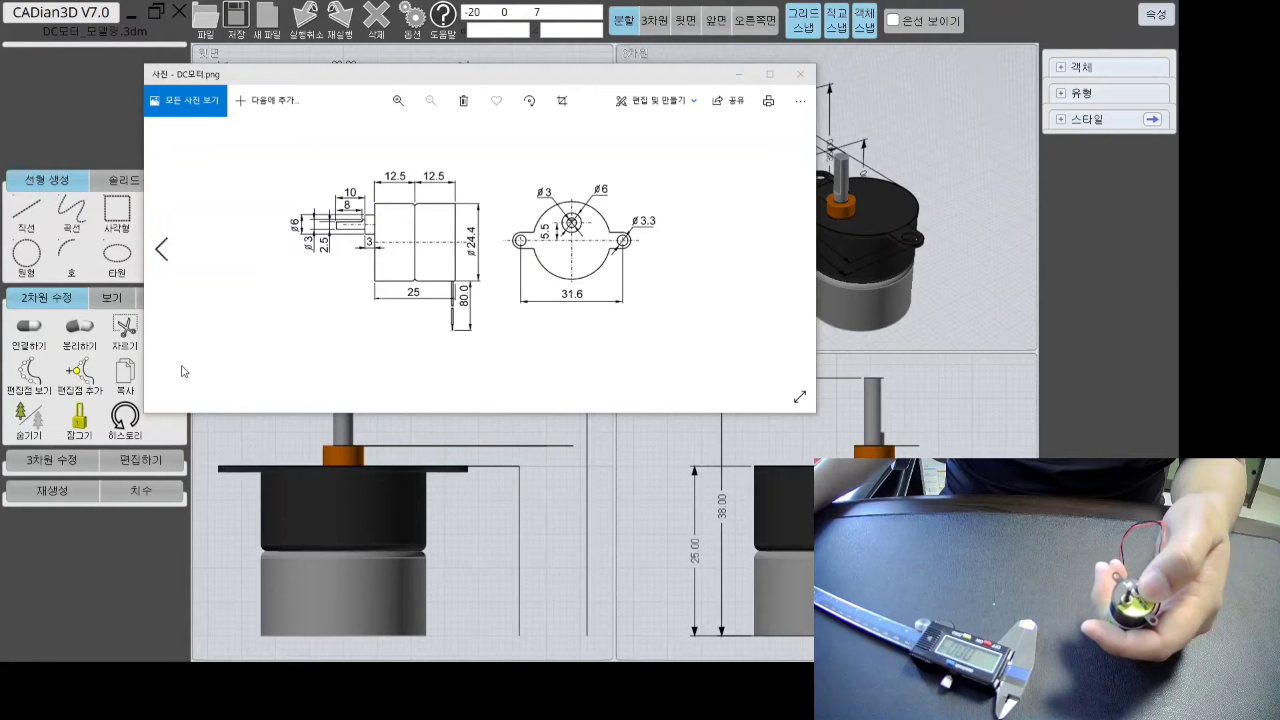
# Put away the DC모터.png reference drawing and examine the motor's flattened shaft and body in the full 3D view
pyautogui.moveTo(146, 415); pyautogui.dragTo(244, 469)
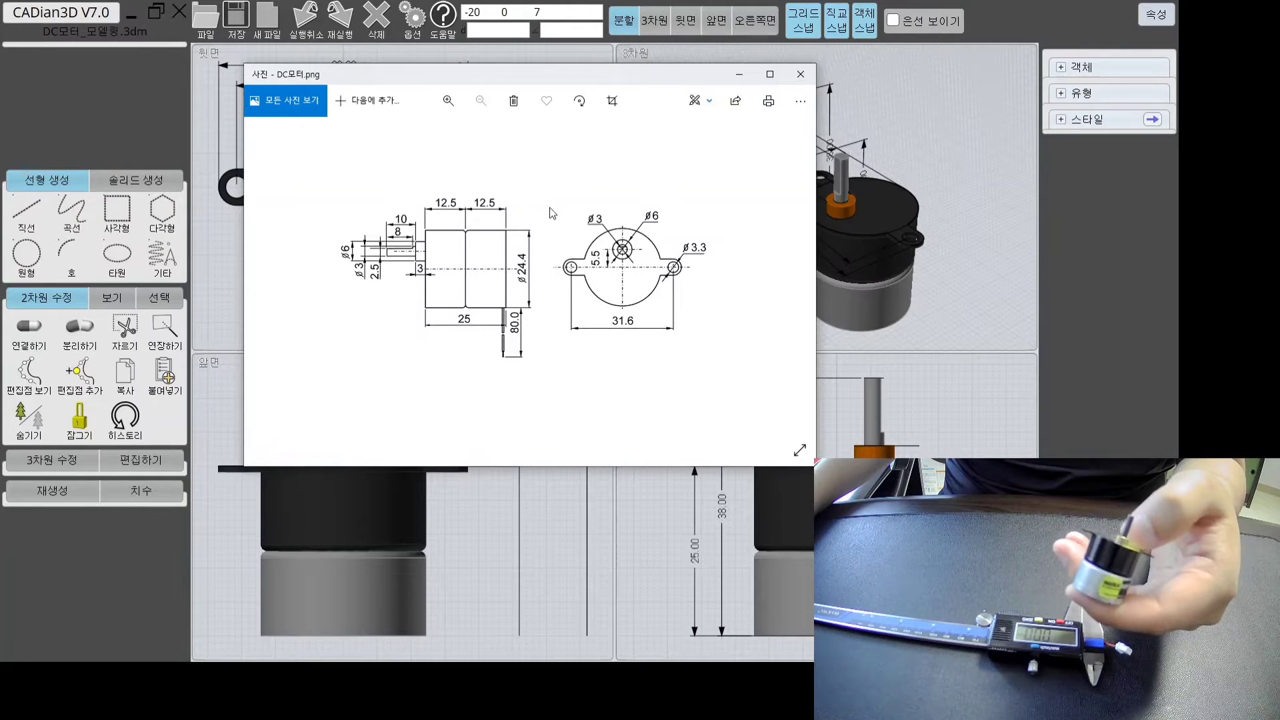
pyautogui.click(735, 75)
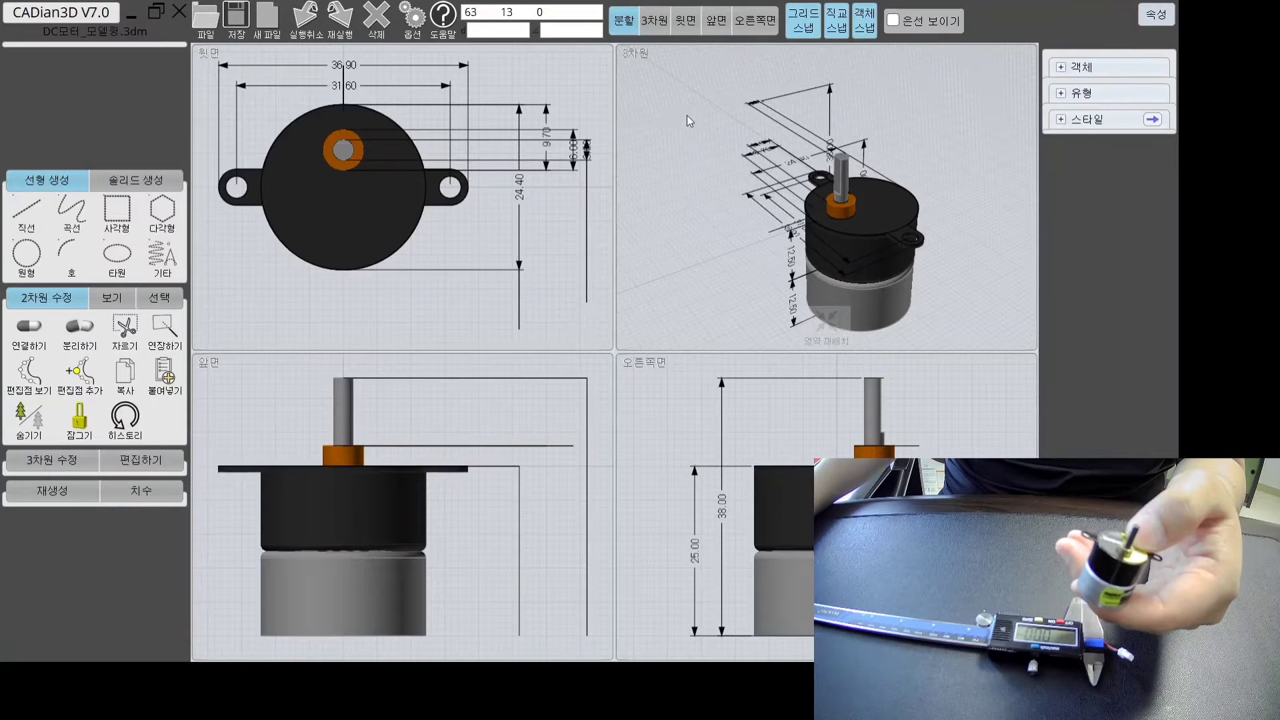
pyautogui.click(653, 26)
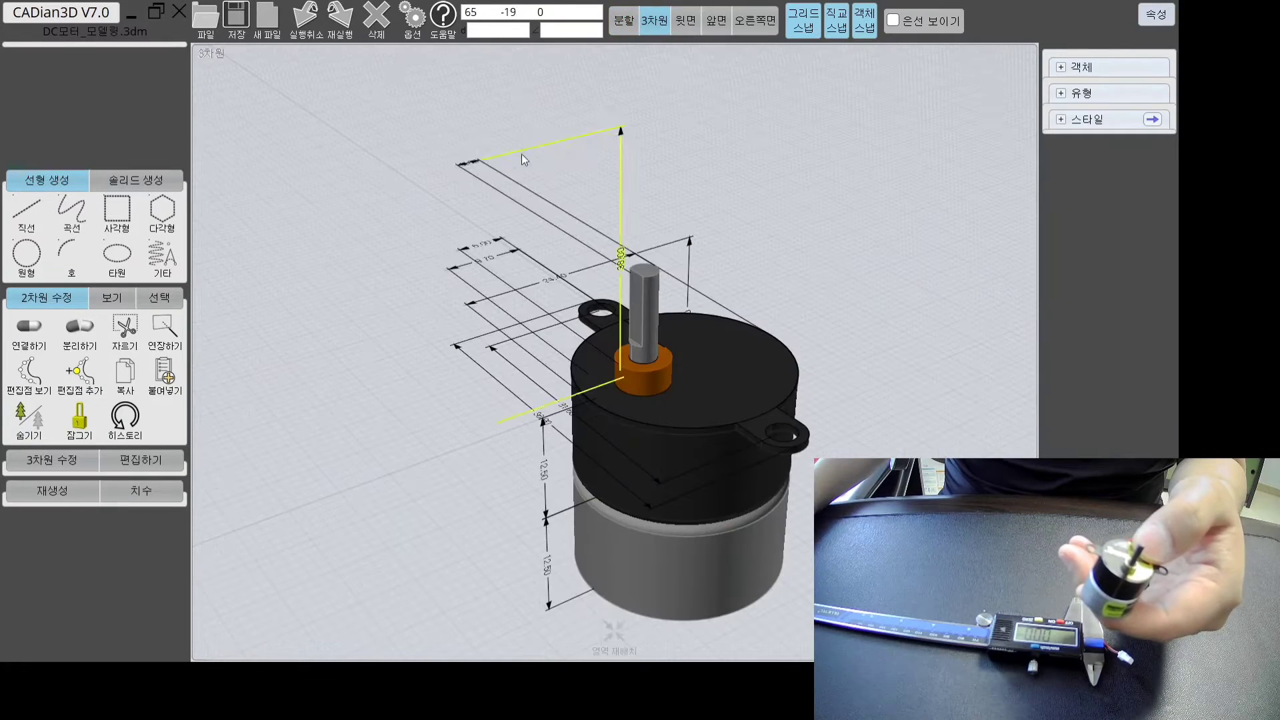
pyautogui.moveTo(538, 221); pyautogui.dragTo(630, 311)
pyautogui.scroll(5, 577, 264)
pyautogui.click(639, 298)
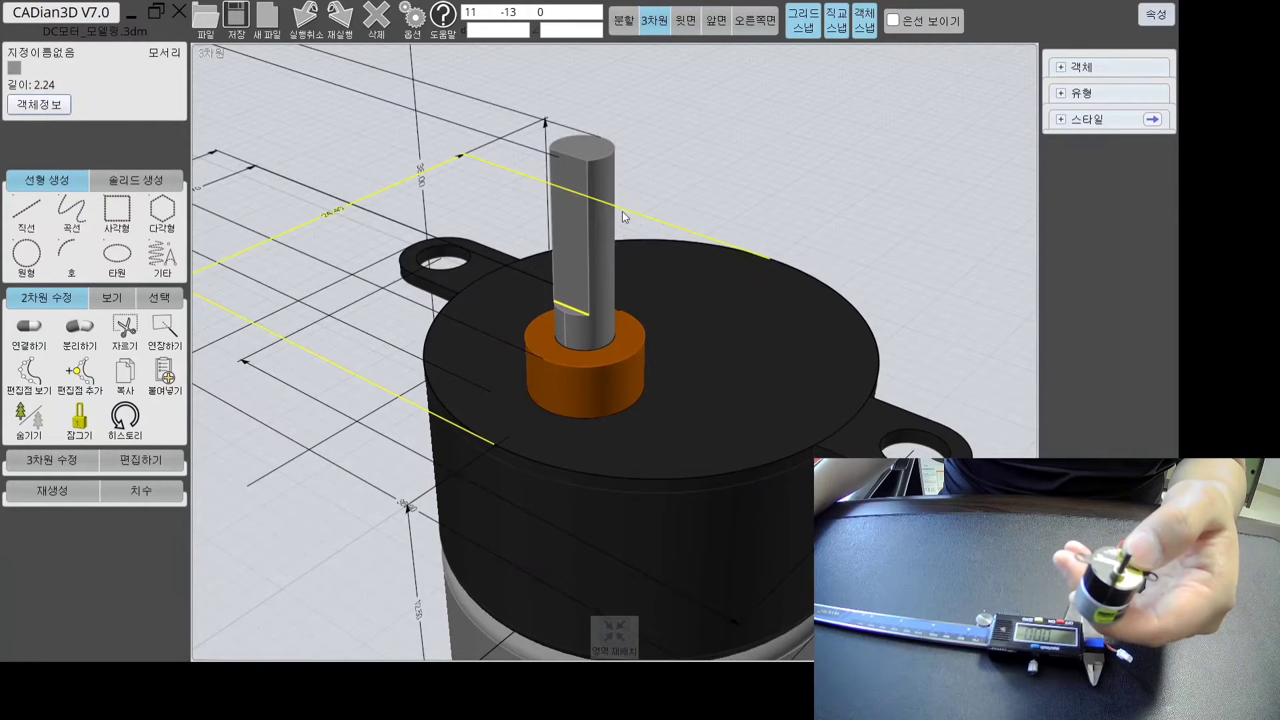
pyautogui.moveTo(622, 210); pyautogui.dragTo(561, 218)
pyautogui.scroll(-5, 569, 215)
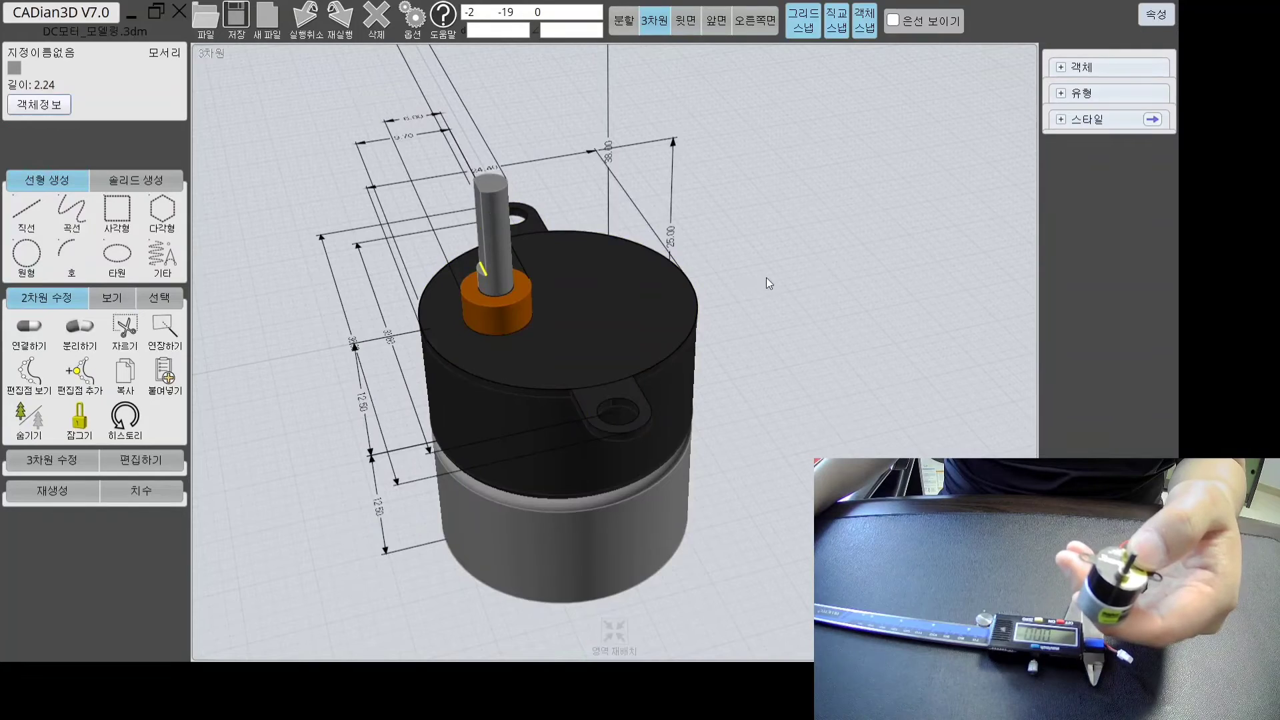
pyautogui.click(766, 277)
pyautogui.moveTo(609, 267); pyautogui.dragTo(723, 259)
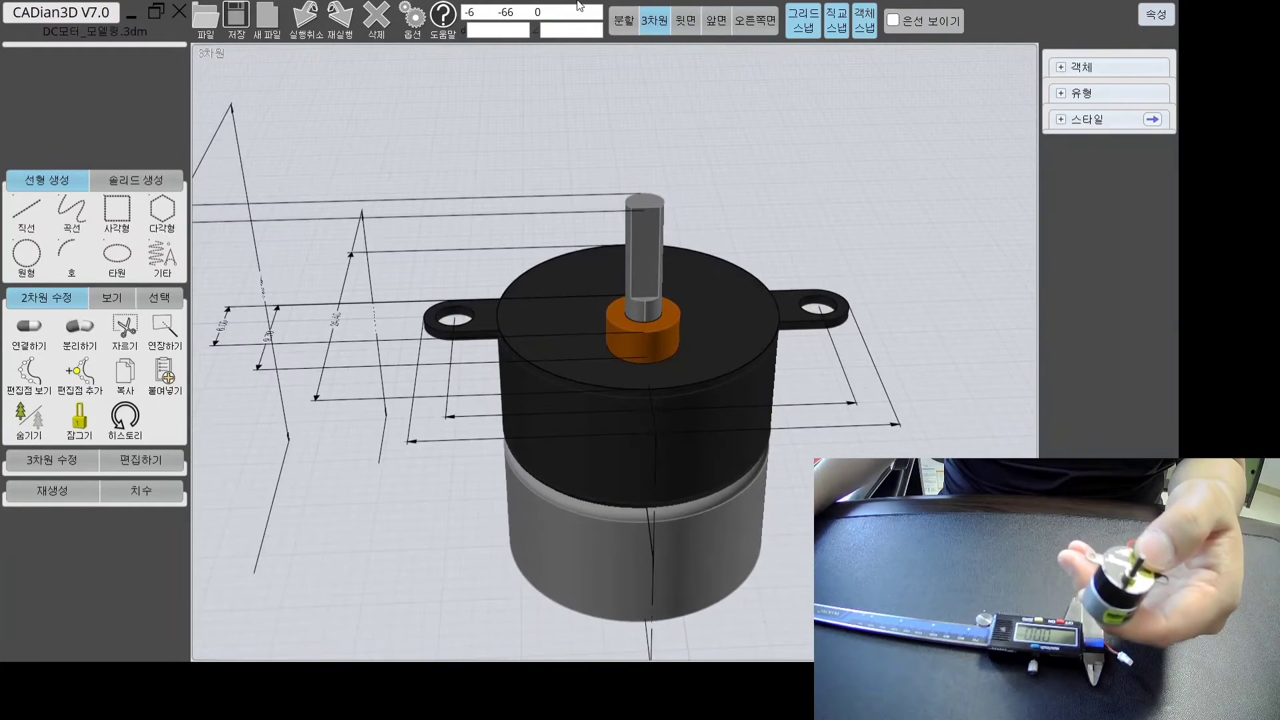
# Examine the motor's orange bushing, shaft and mounting ears from several angles in the 3D and four-view layouts
pyautogui.scroll(-3, 733, 280)
pyautogui.scroll(4, 782, 286)
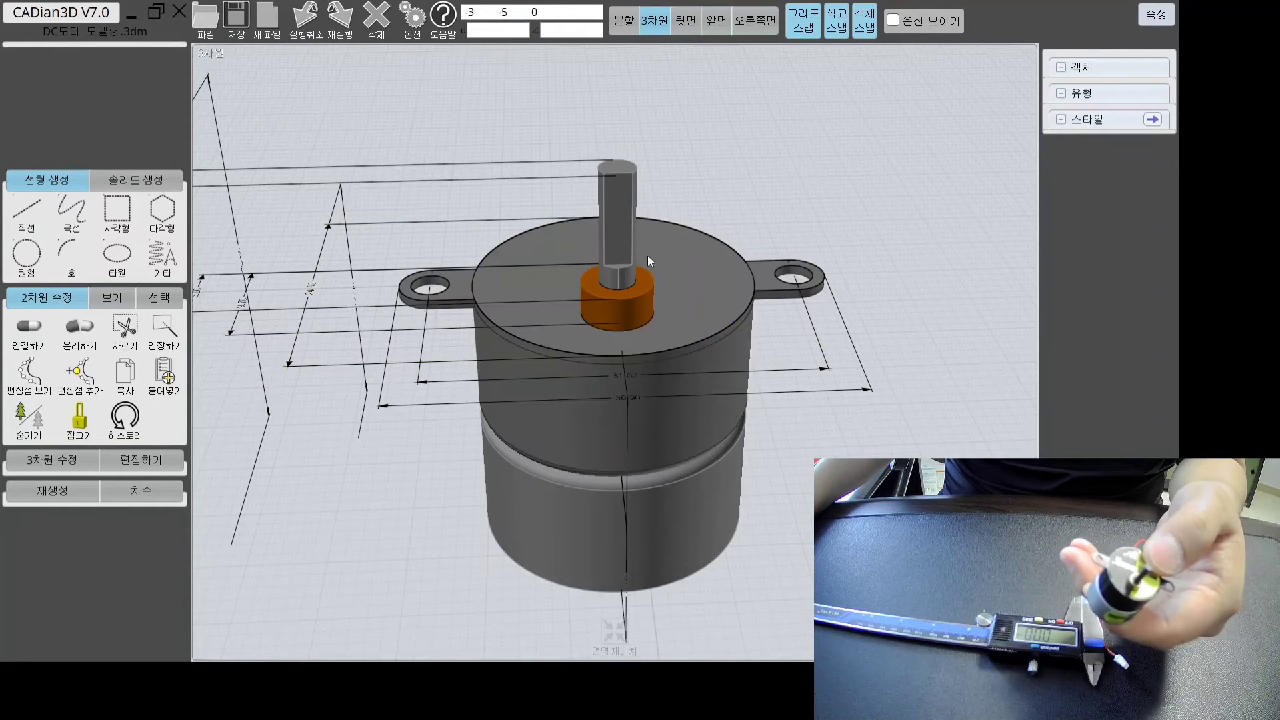
pyautogui.scroll(2, 620, 287)
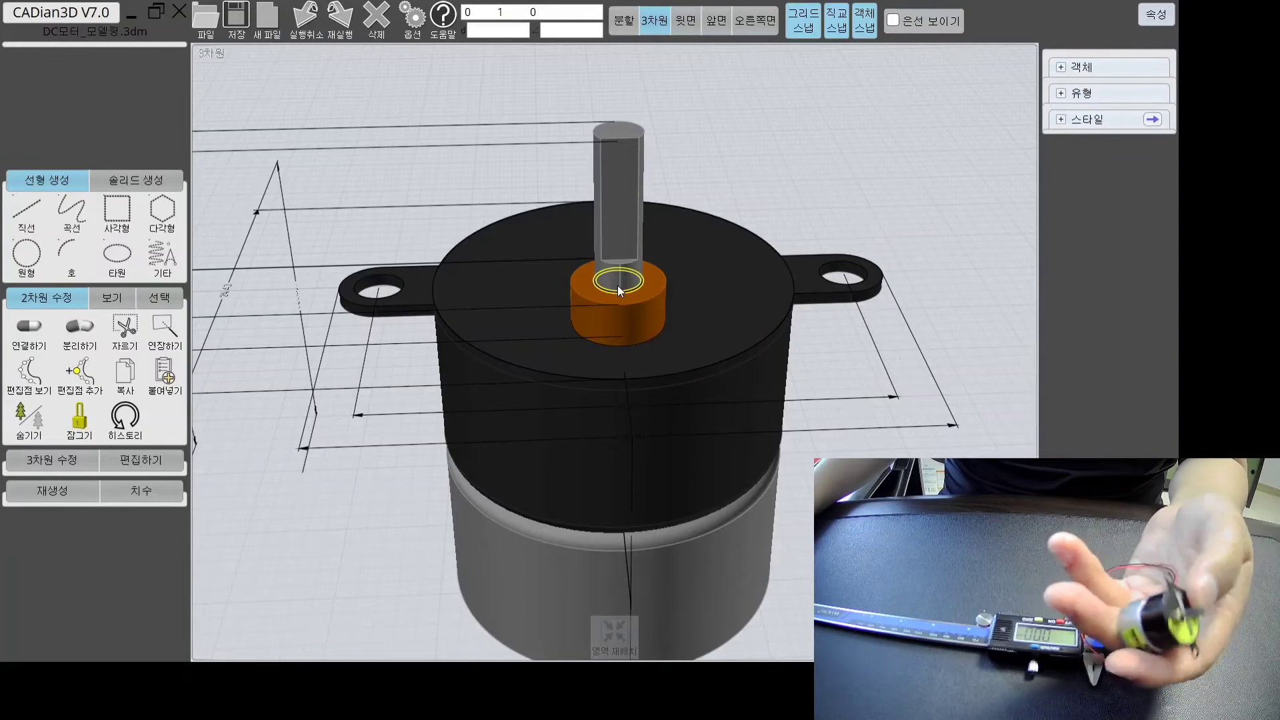
pyautogui.scroll(-3, 707, 306)
pyautogui.moveTo(776, 370); pyautogui.dragTo(663, 334, button='middle')
pyautogui.scroll(2, 689, 310)
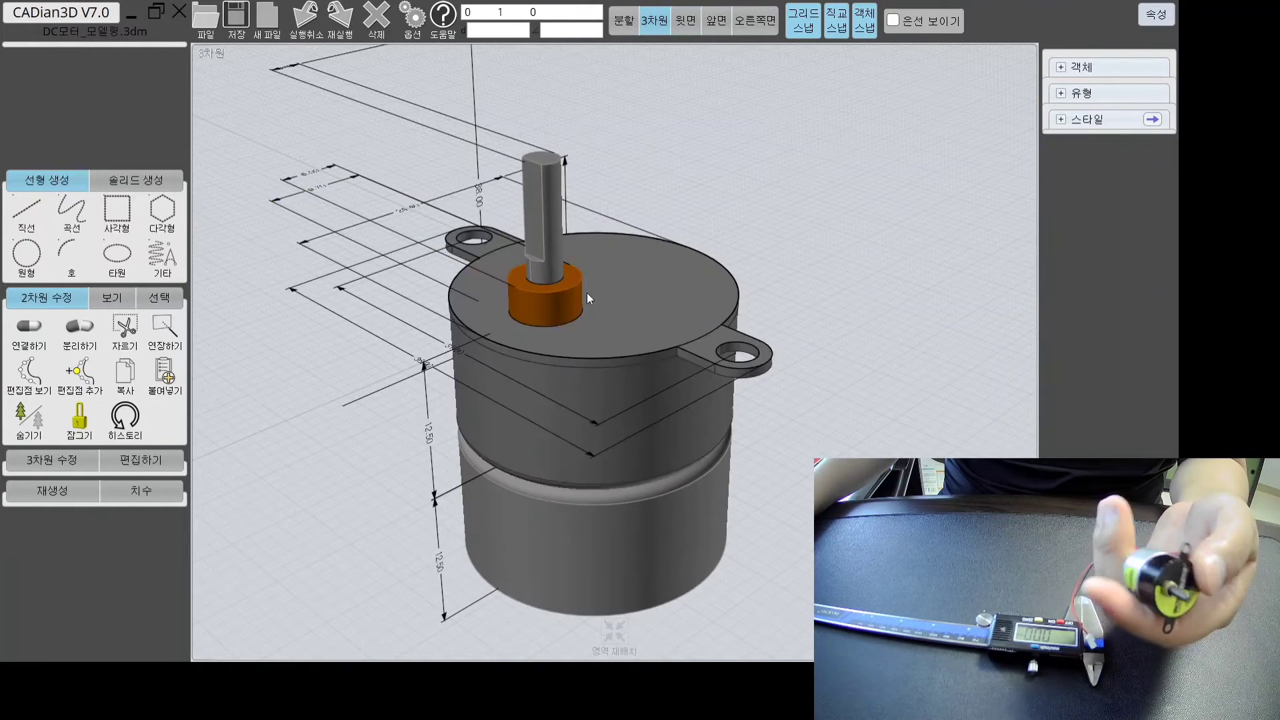
pyautogui.click(624, 21)
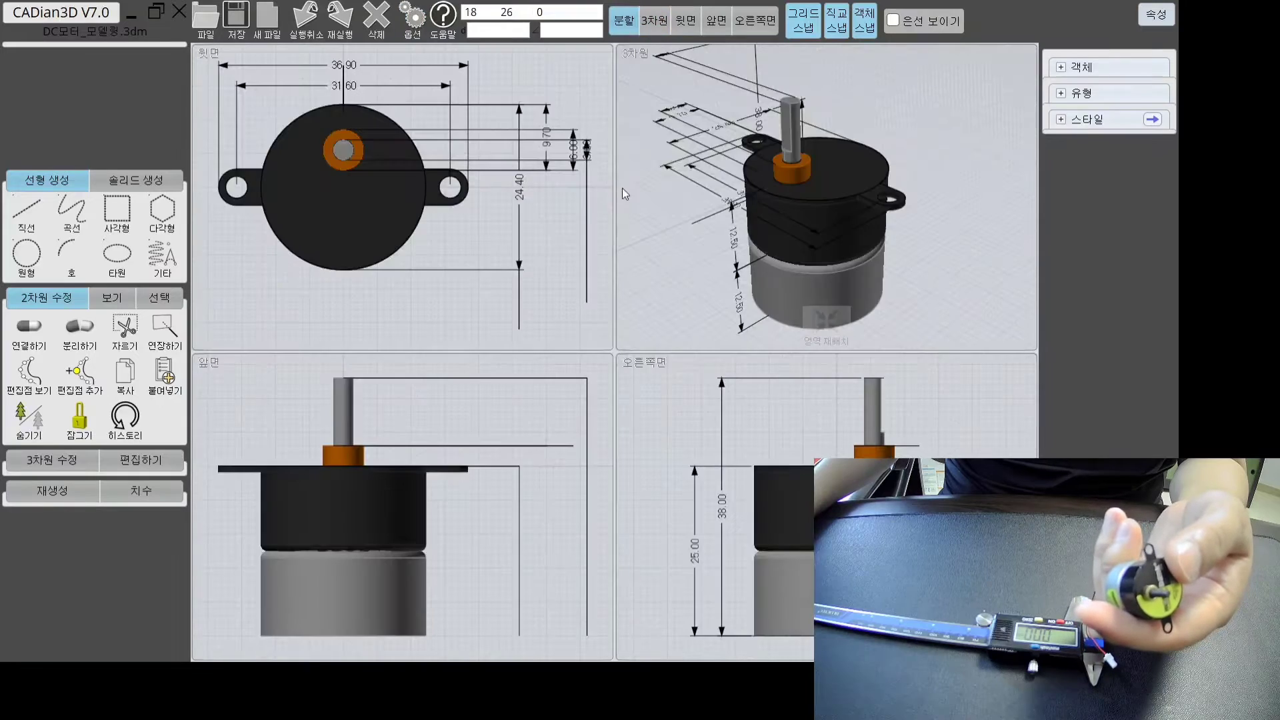
pyautogui.moveTo(767, 258); pyautogui.dragTo(952, 279, button='middle')
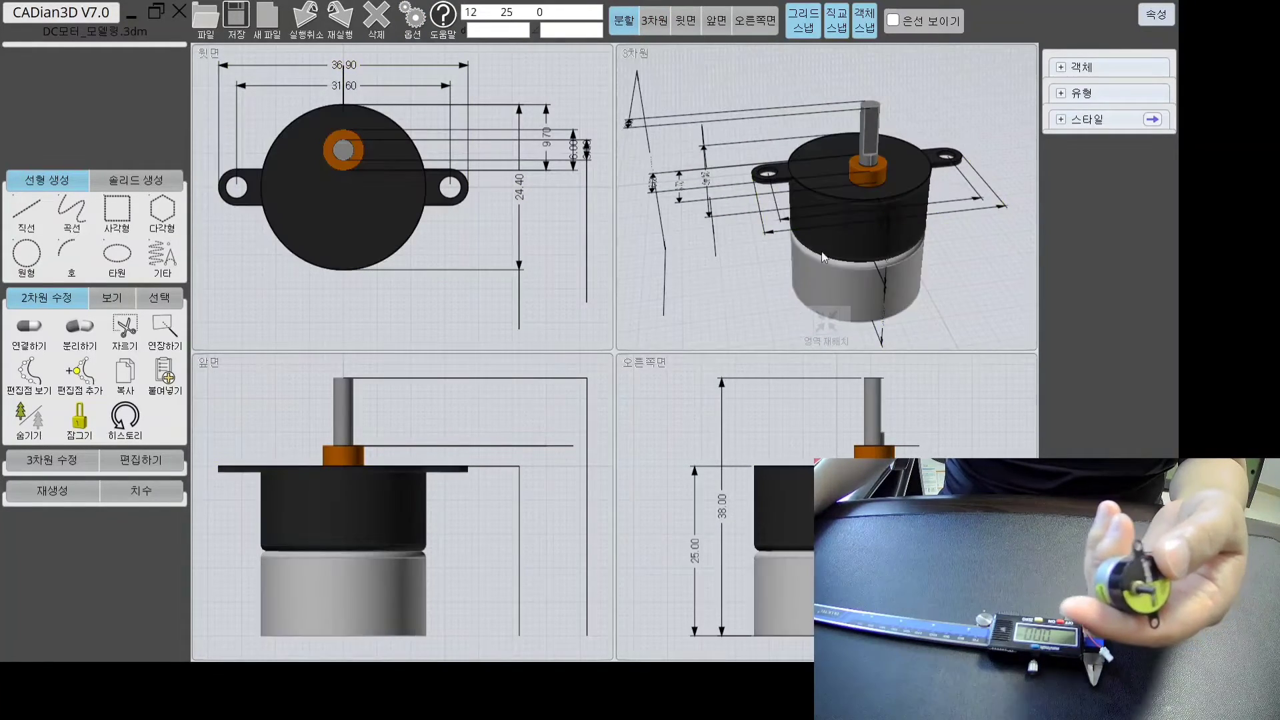
pyautogui.moveTo(826, 244)
pyautogui.mouseDown(button='middle')
pyautogui.moveTo(858, 190)
pyautogui.moveTo(766, 95)
pyautogui.moveTo(883, 146)
pyautogui.mouseUp(button='middle')
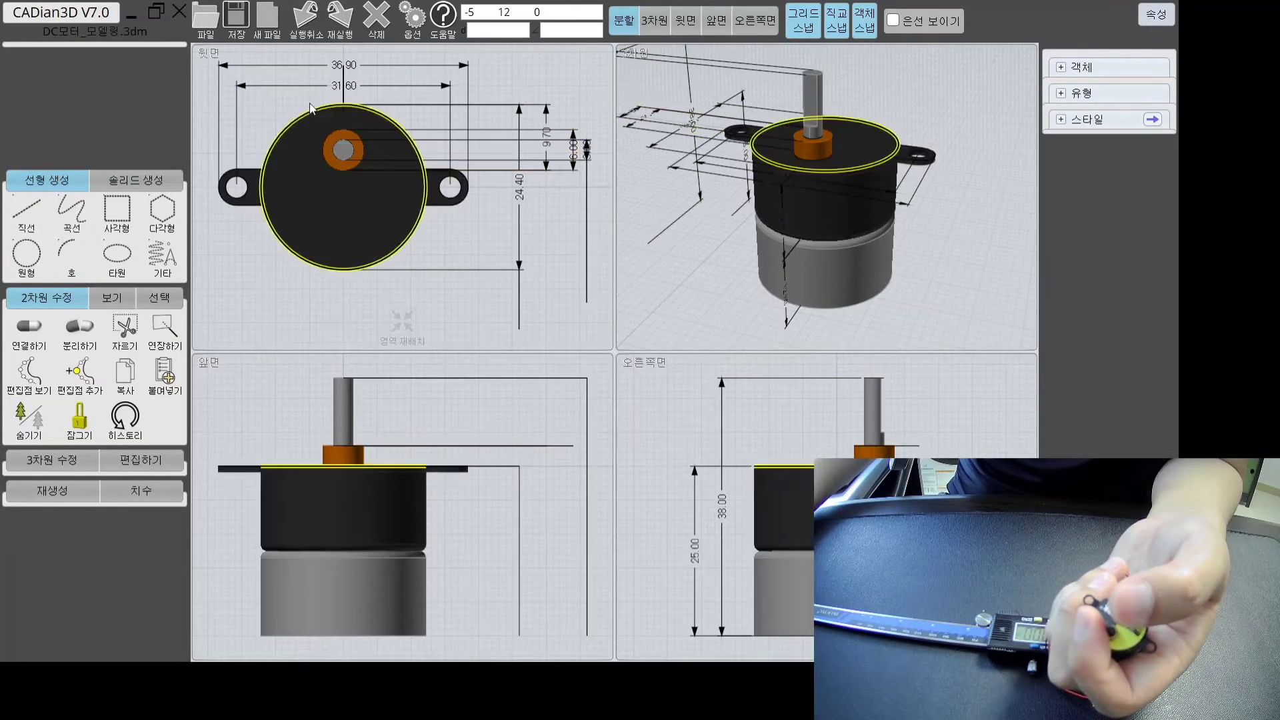
# In the top view, draw a 0.5 mm vertical line downward from the uppermost point of the shaft circle
pyautogui.click(675, 20)
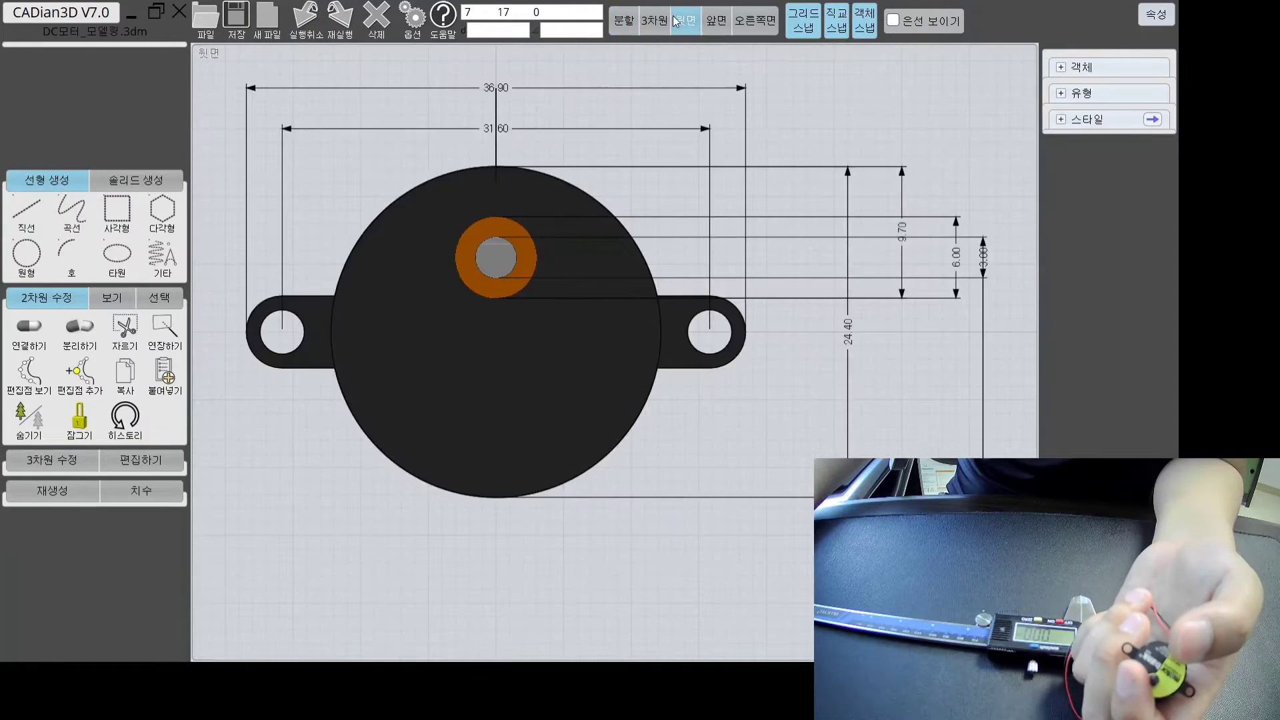
pyautogui.scroll(5, 558, 194)
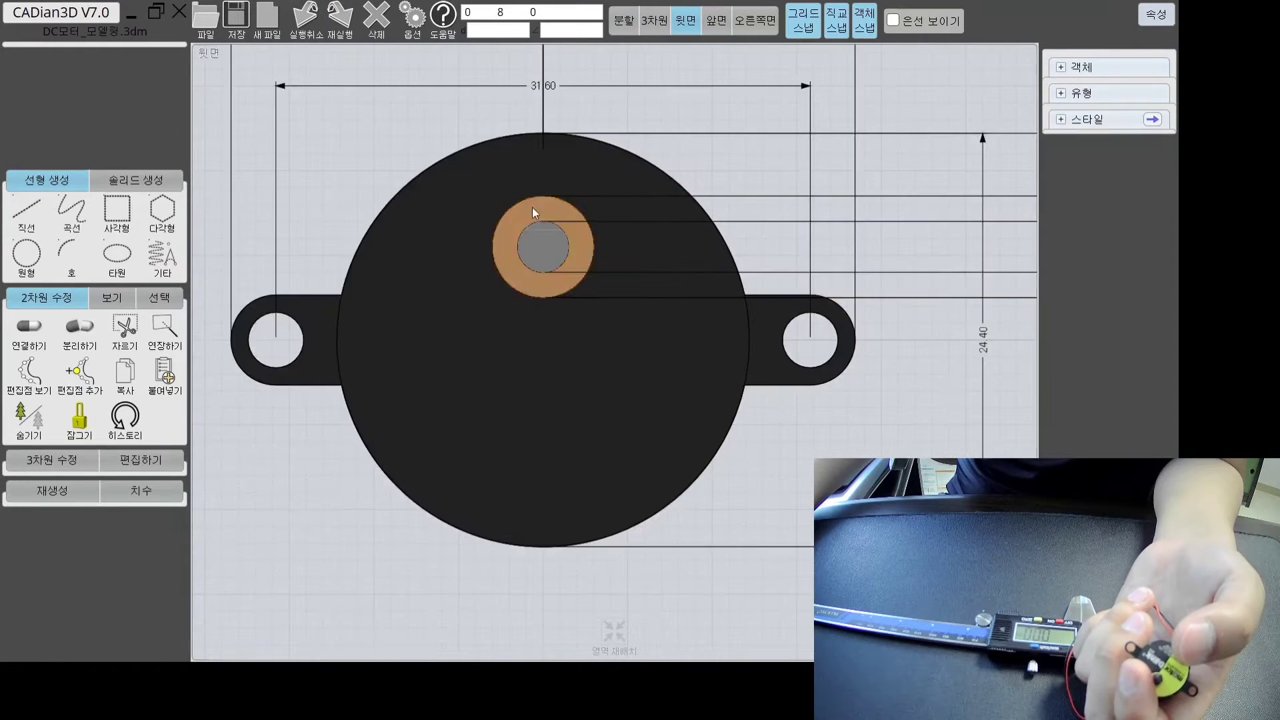
pyautogui.scroll(1, 540, 223)
pyautogui.scroll(-1, 555, 218)
pyautogui.click(26, 213)
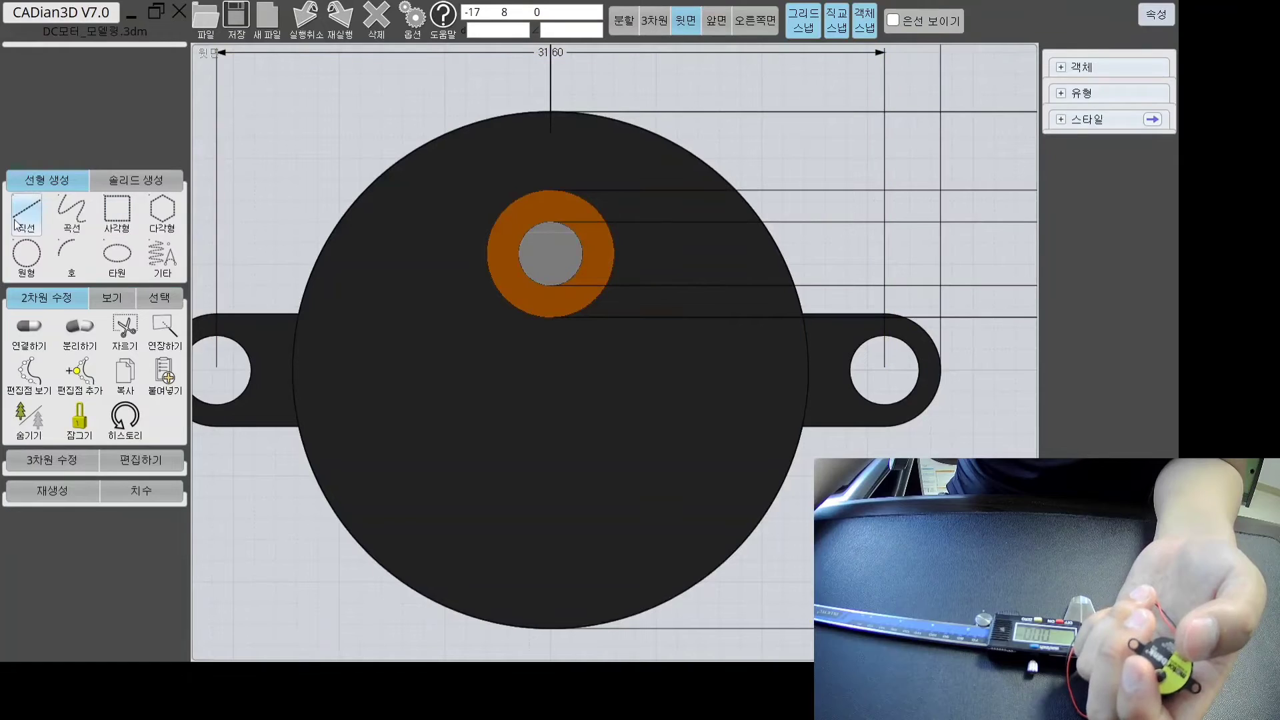
pyautogui.scroll(2, 574, 230)
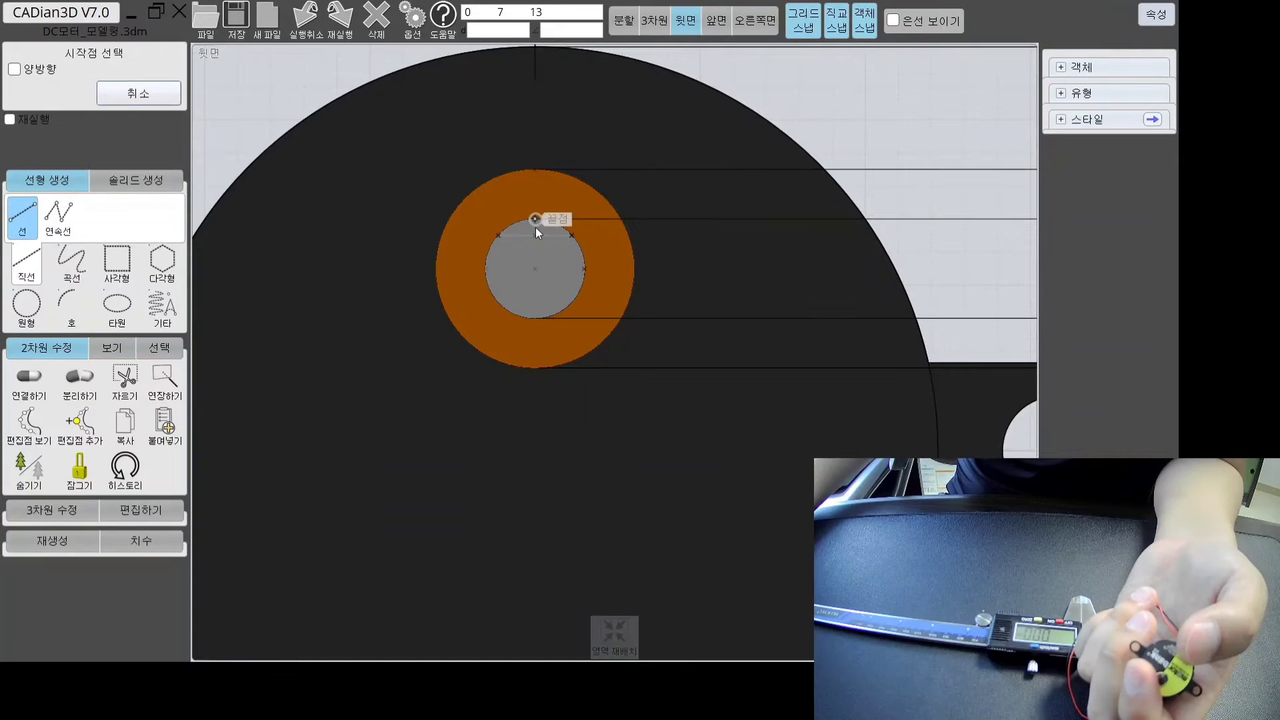
pyautogui.scroll(1, 535, 222)
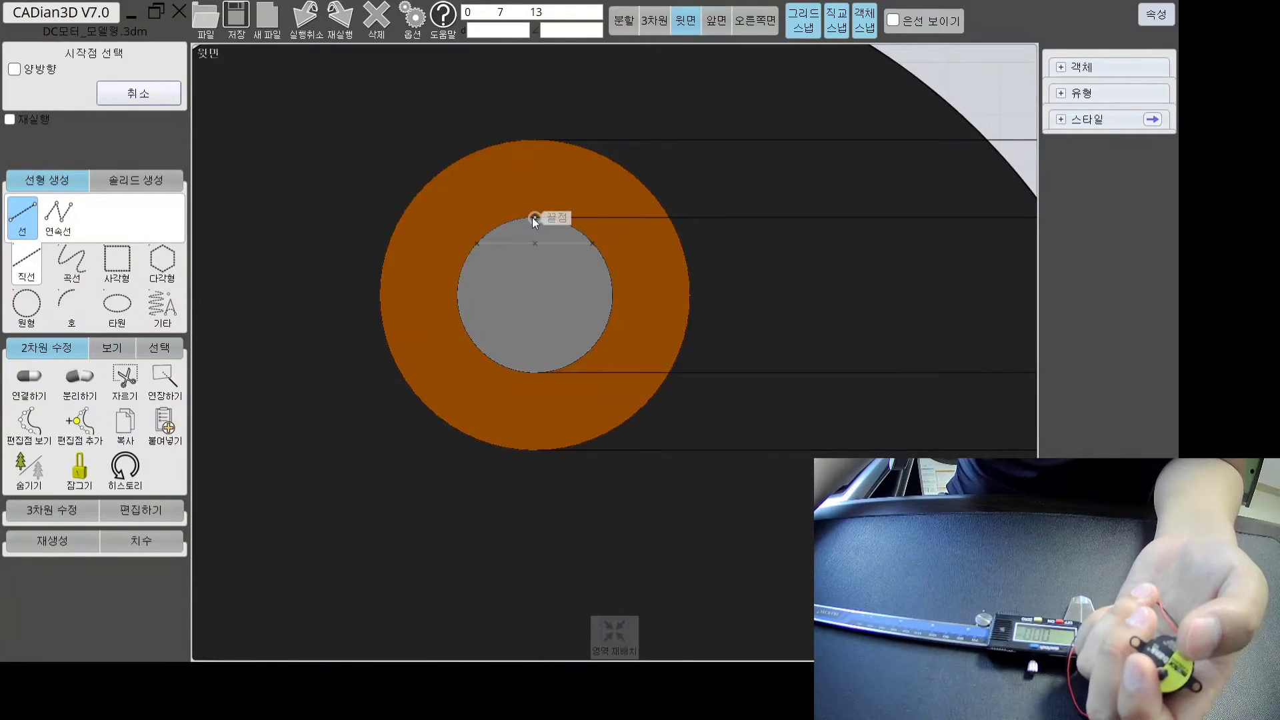
pyautogui.click(533, 218)
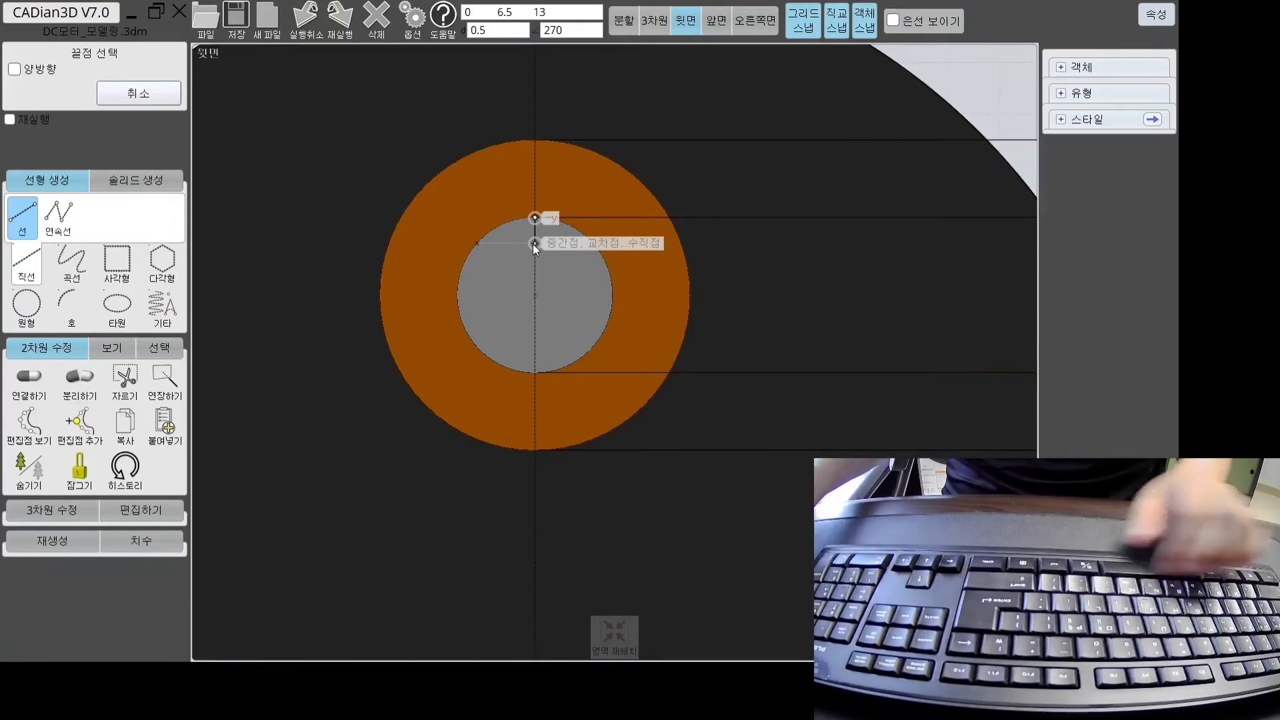
pyautogui.click(534, 244)
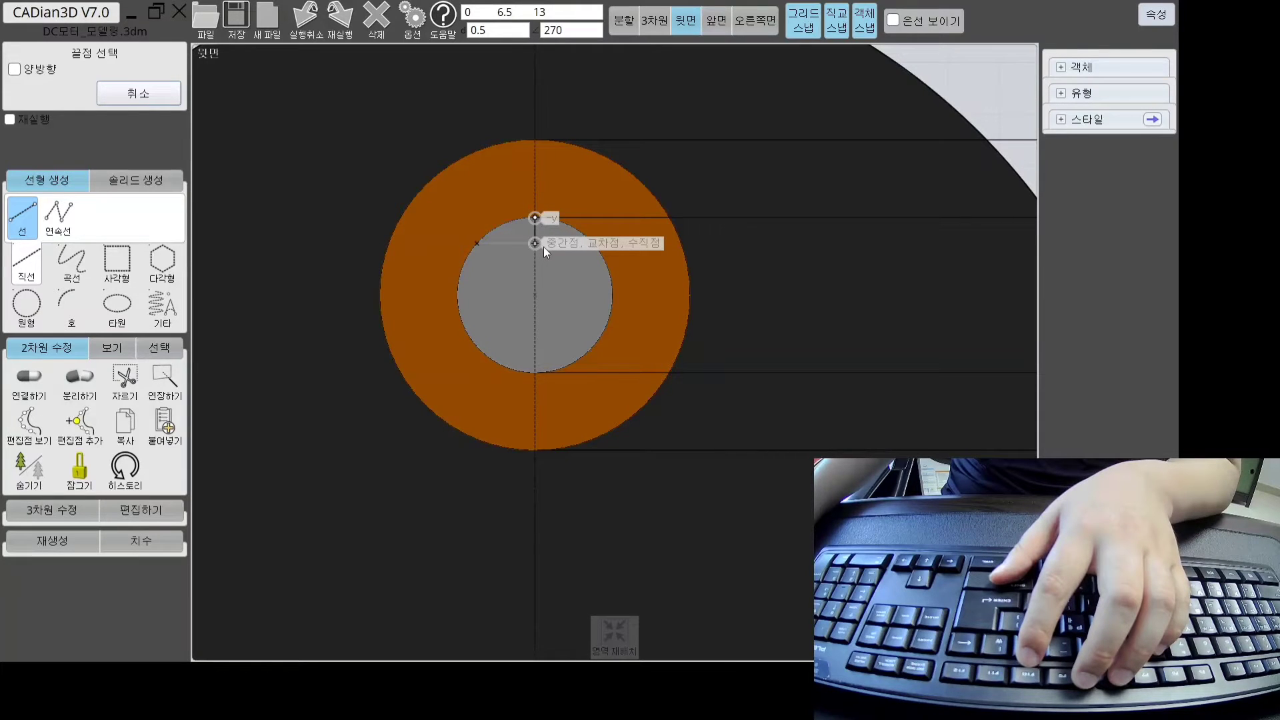
pyautogui.click(542, 246)
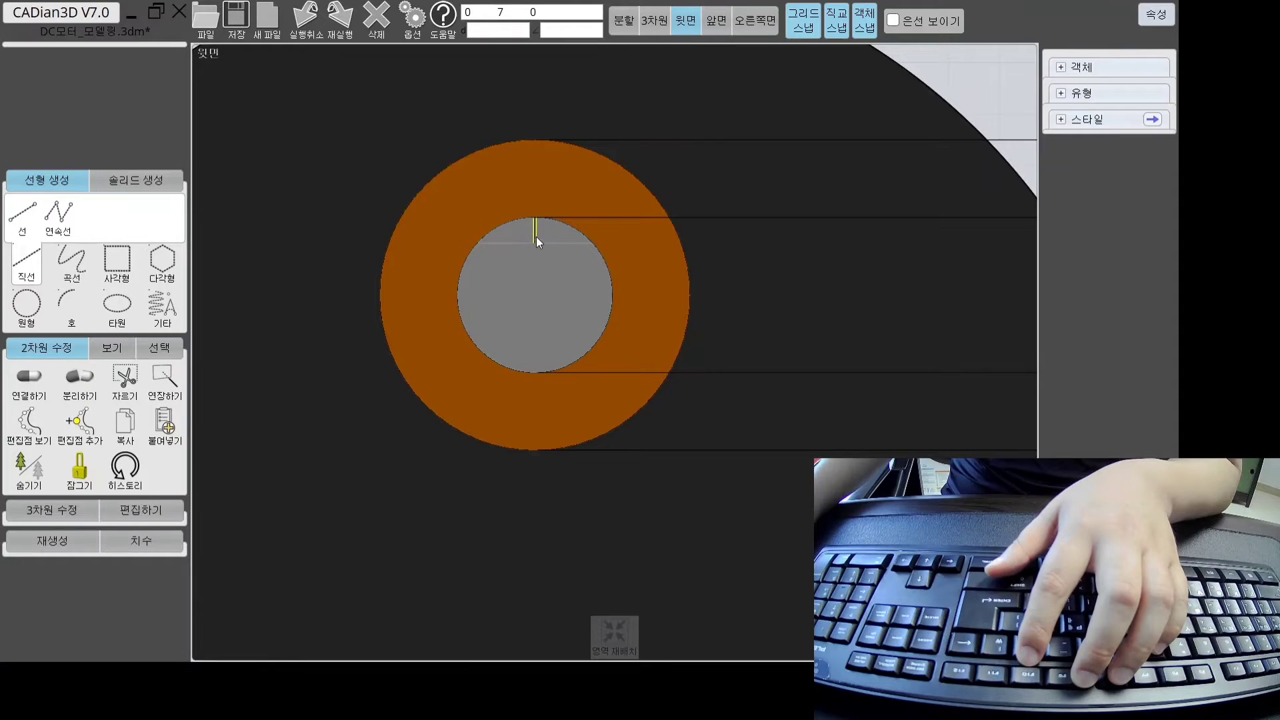
pyautogui.click(535, 235)
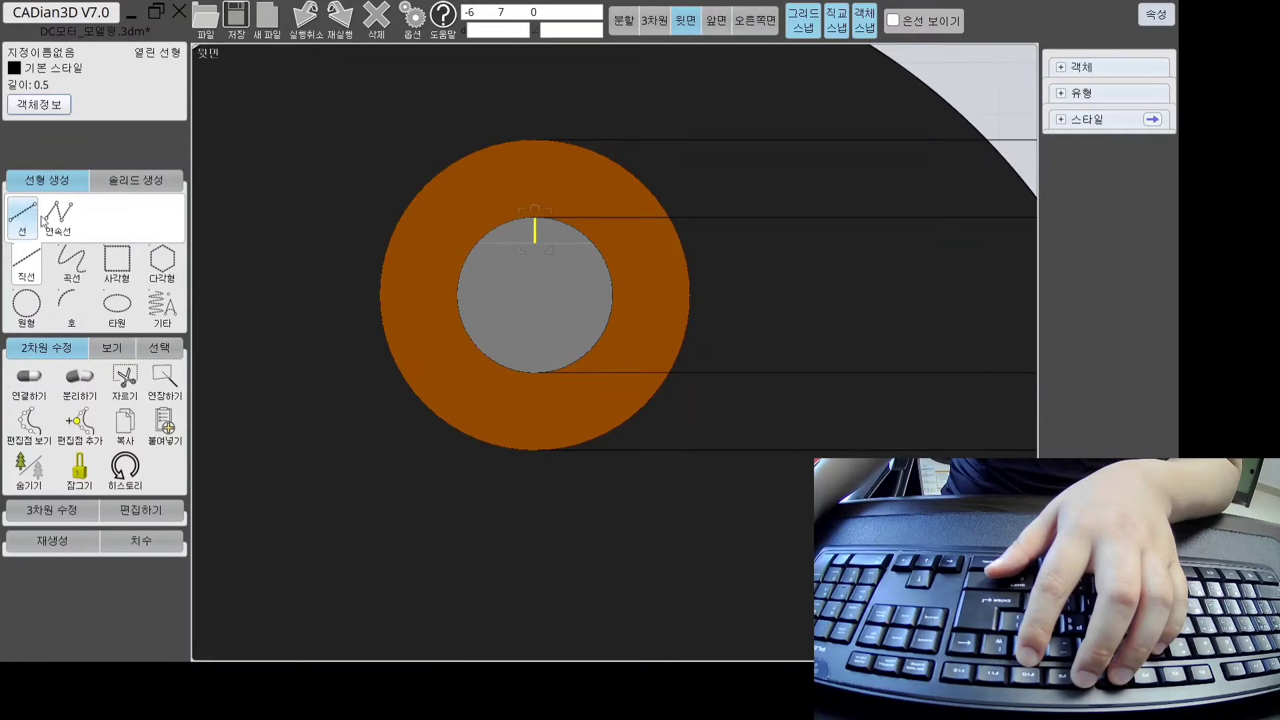
# Draw a bidirectional horizontal line about 2.24 mm long across the shaft circle, centered on the short vertical line's lower end
pyautogui.click(23, 215)
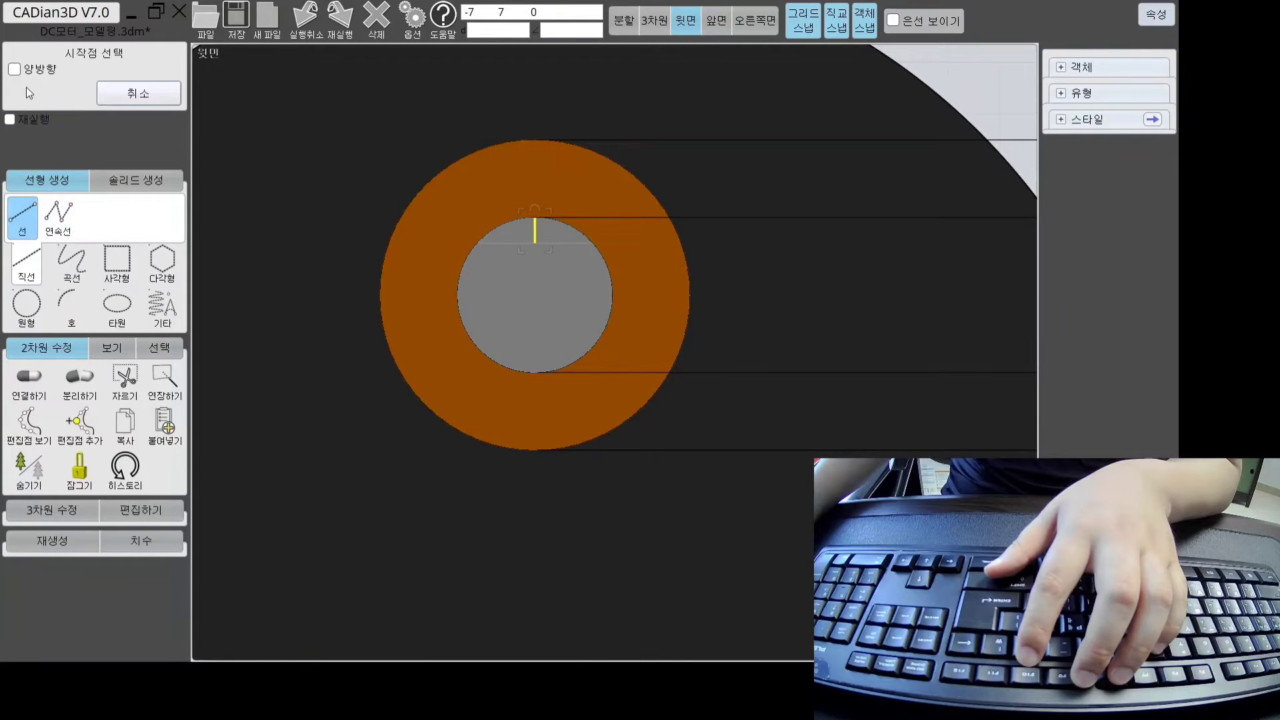
pyautogui.click(16, 69)
pyautogui.click(527, 251)
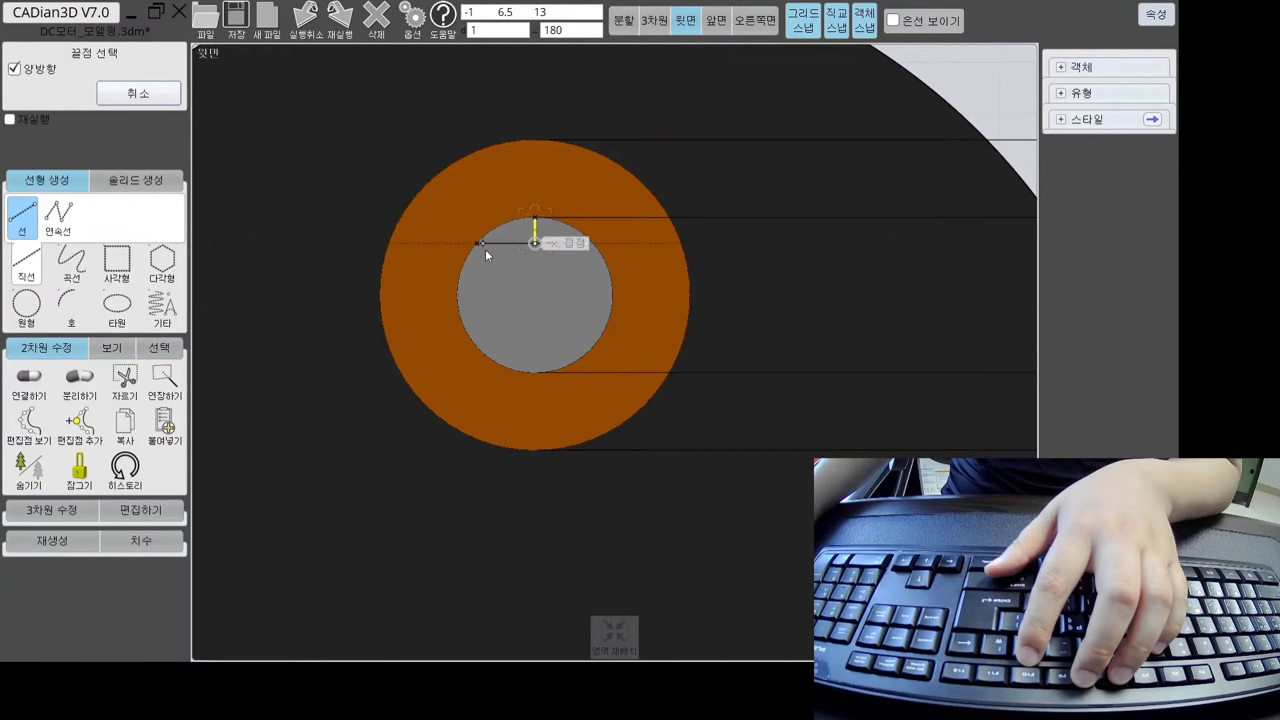
pyautogui.click(478, 245)
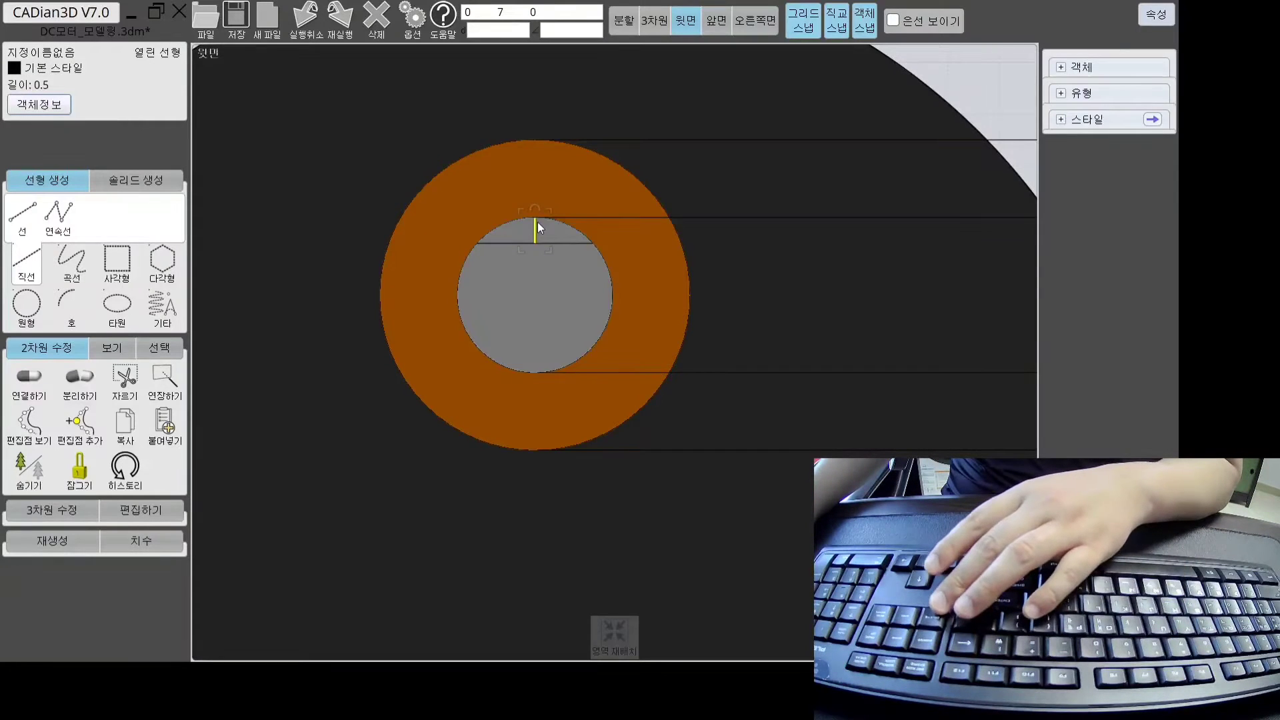
# Delete the short vertical line and the horizontal chord from the shaft circle
pyautogui.click(539, 241)
pyautogui.click(549, 228)
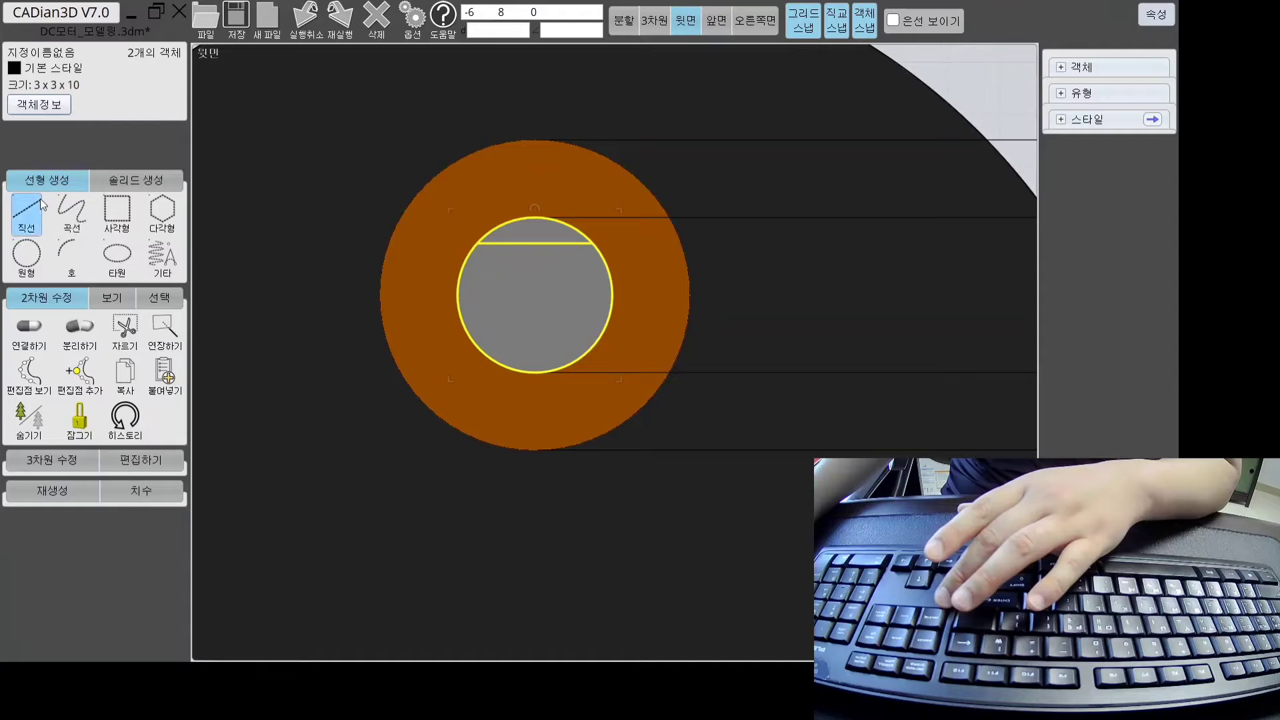
pyautogui.click(40, 205)
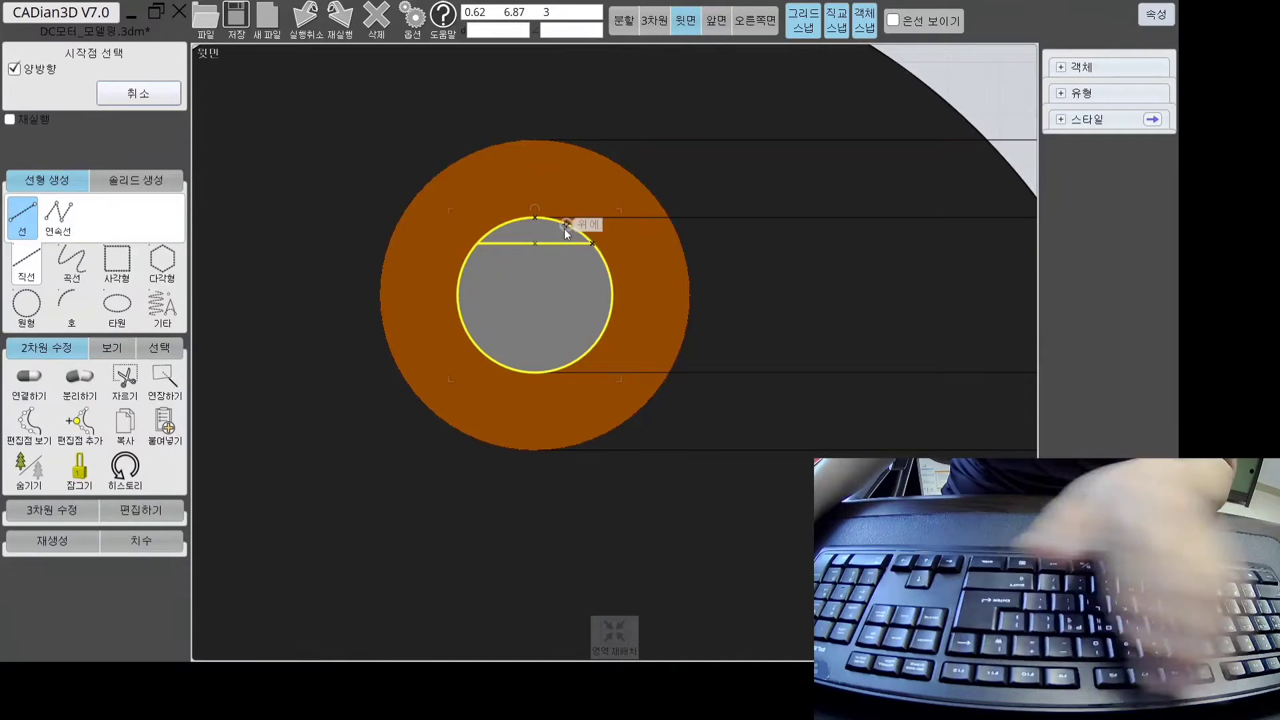
pyautogui.press('Escape')
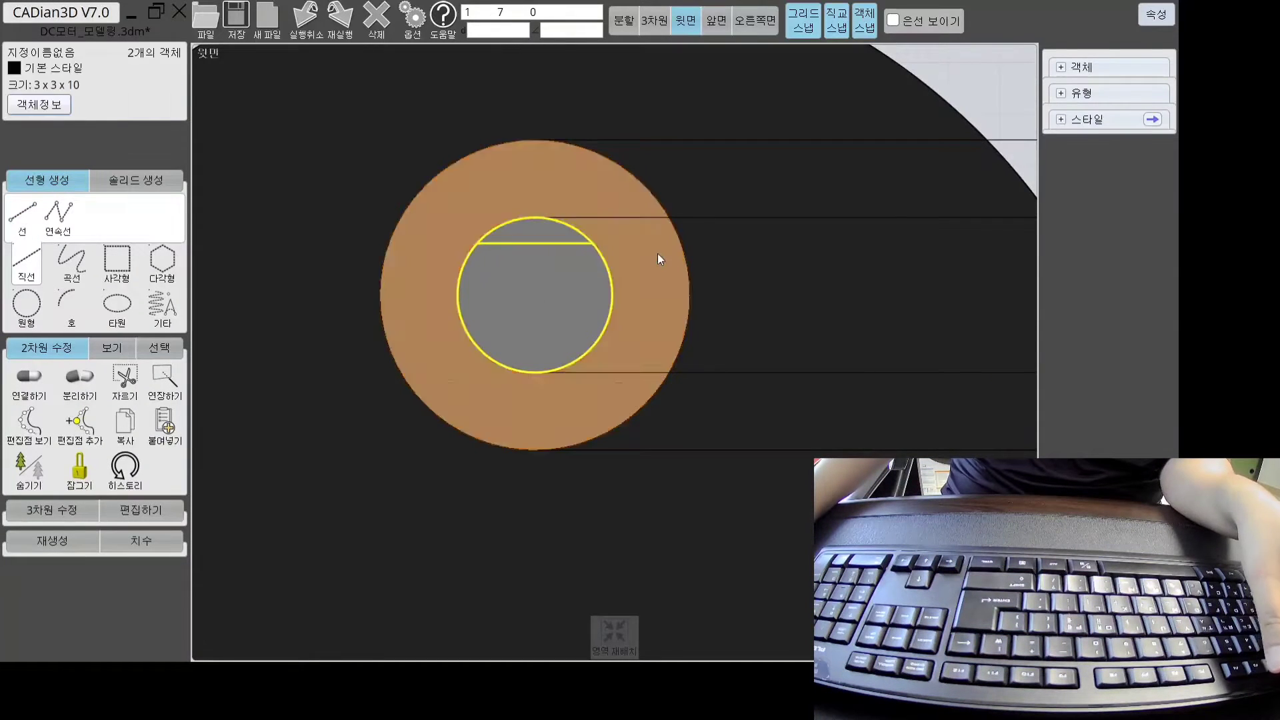
pyautogui.click(489, 210)
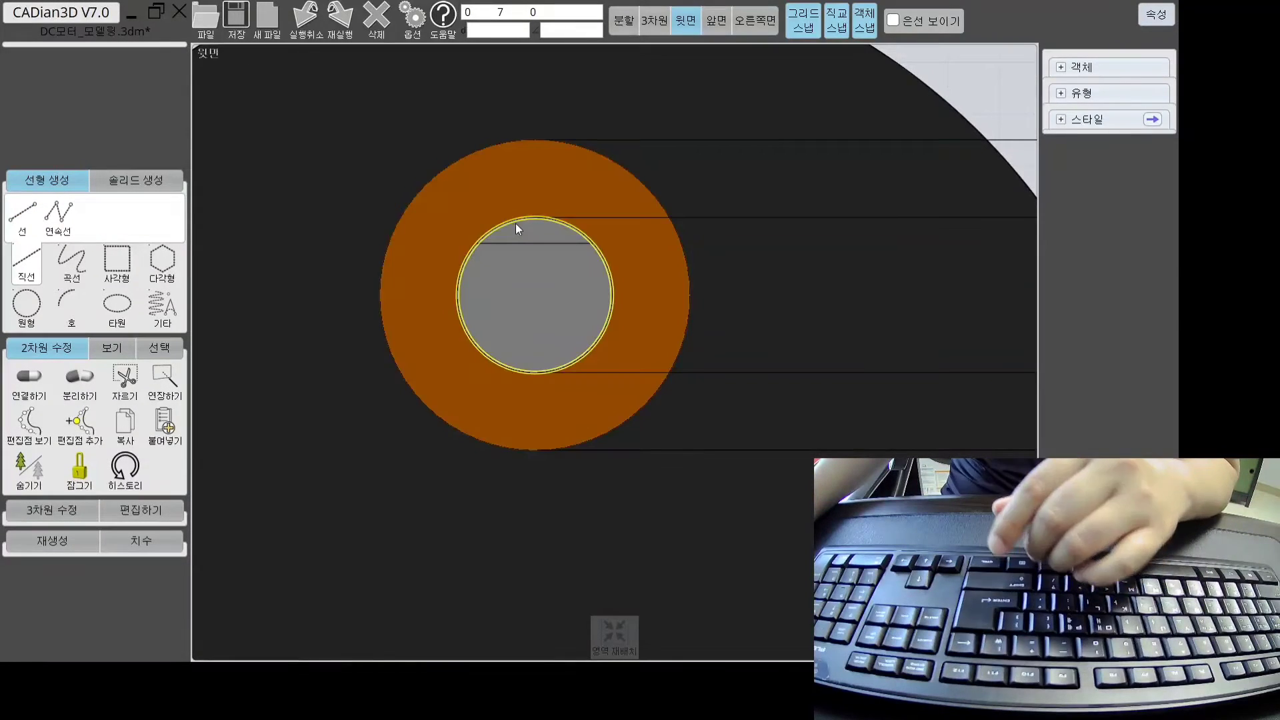
pyautogui.click(539, 243)
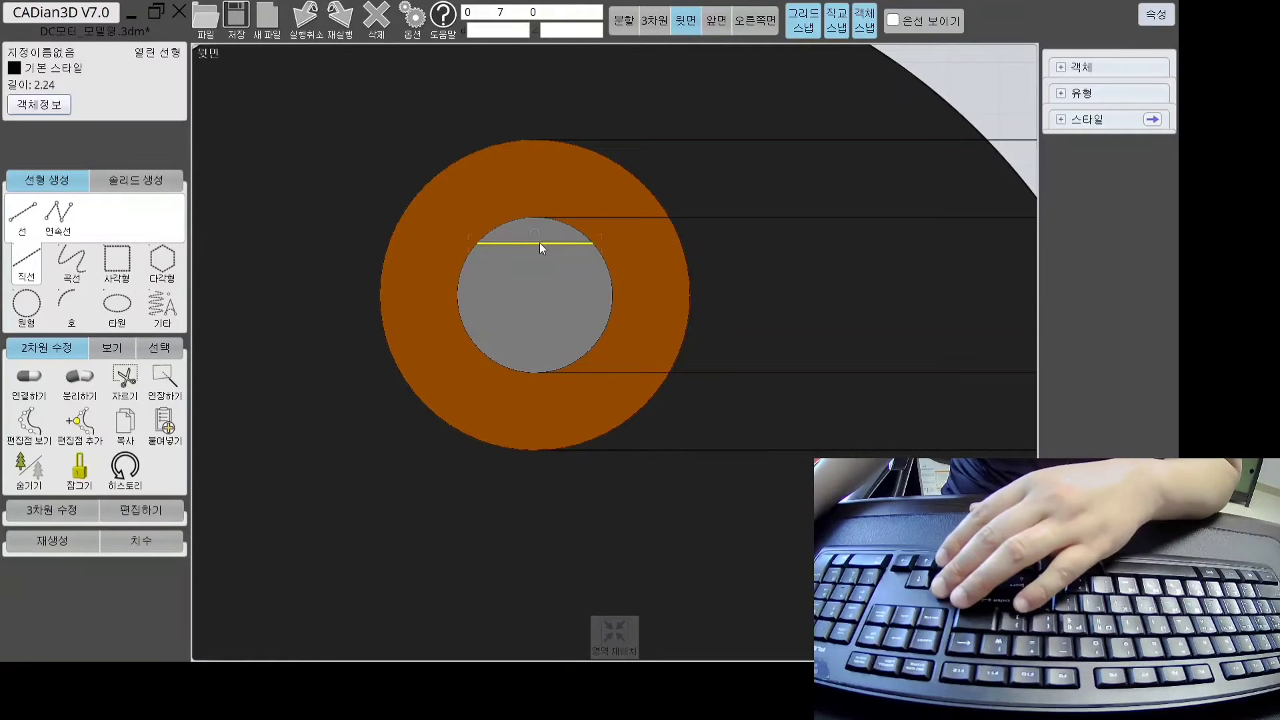
pyautogui.press('Delete')
# Examine the motor's outline, mounting ears and ear holes in the top view and the four-view layout
pyautogui.scroll(-6, 678, 261)
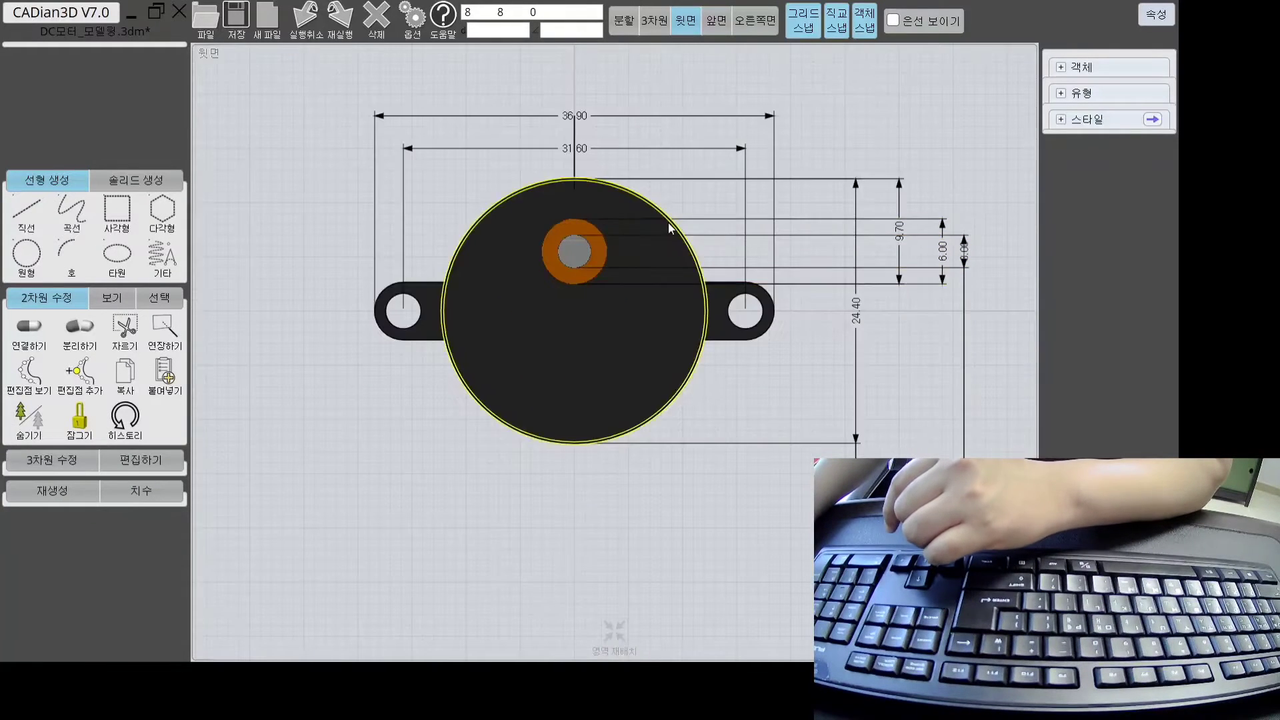
pyautogui.scroll(3, 682, 222)
pyautogui.scroll(-4, 696, 222)
pyautogui.scroll(3, 666, 214)
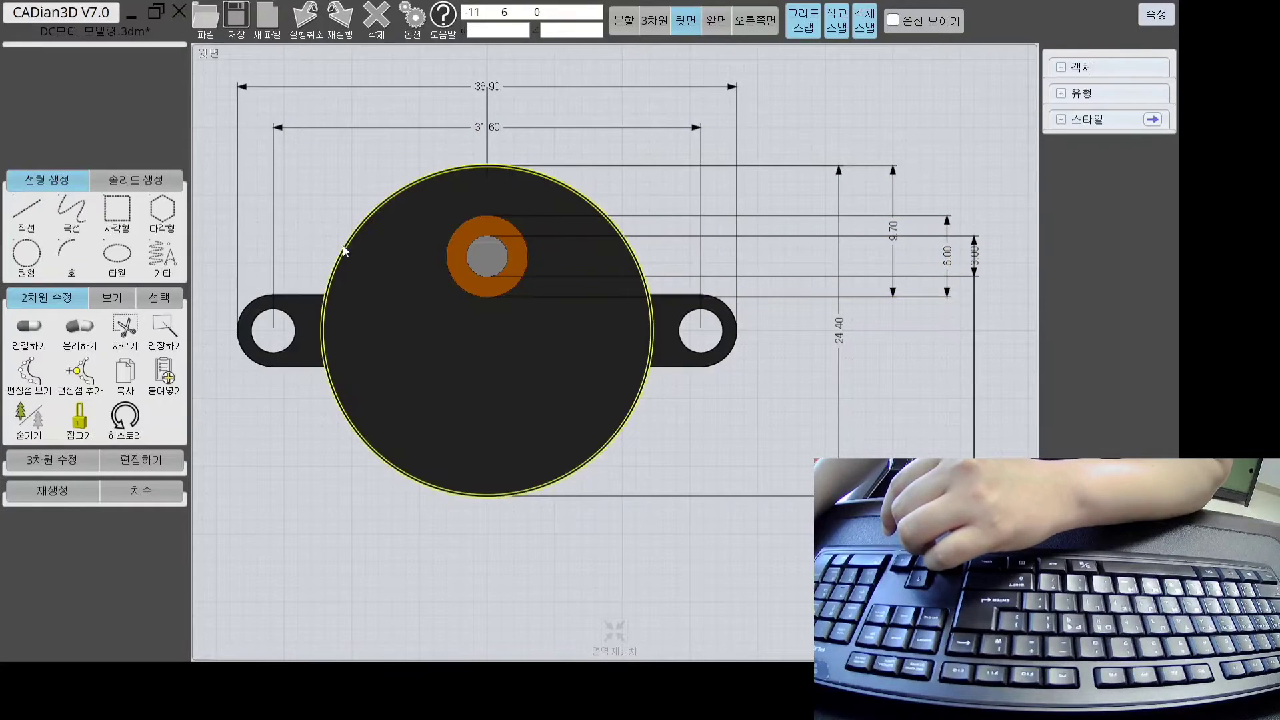
pyautogui.moveTo(343, 245); pyautogui.dragTo(496, 240, button='middle')
pyautogui.click(628, 19)
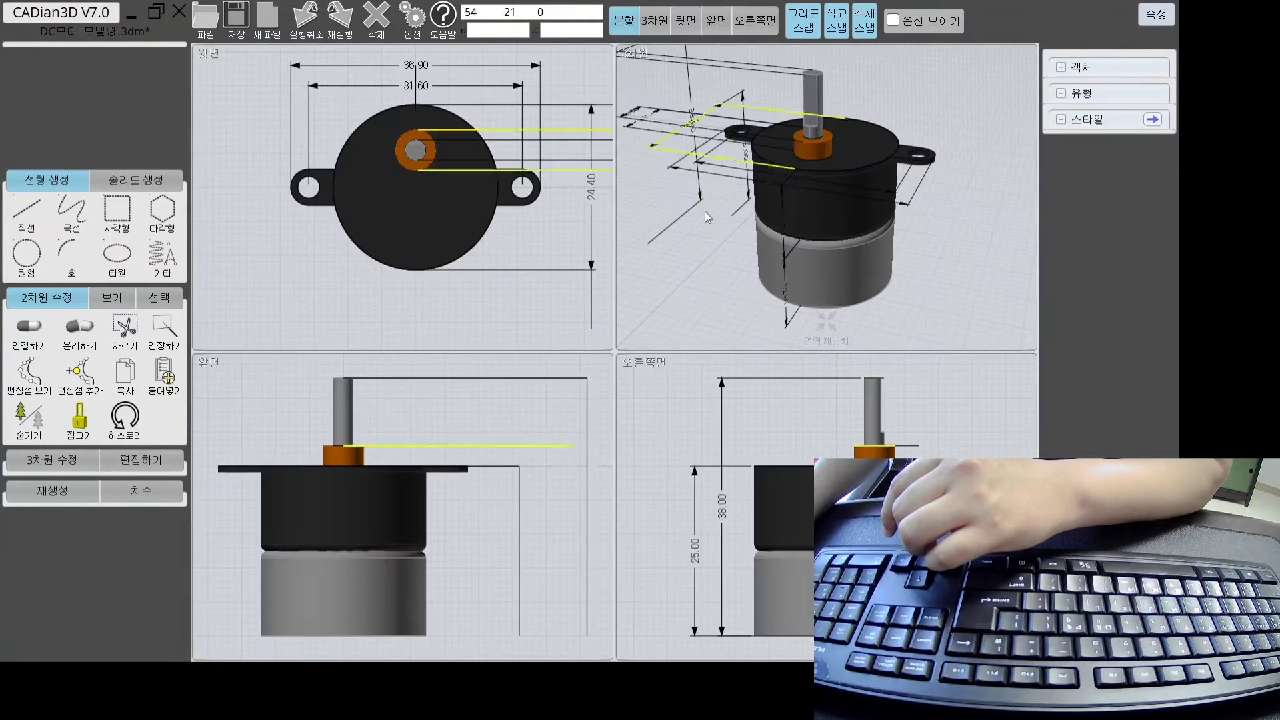
pyautogui.click(830, 324)
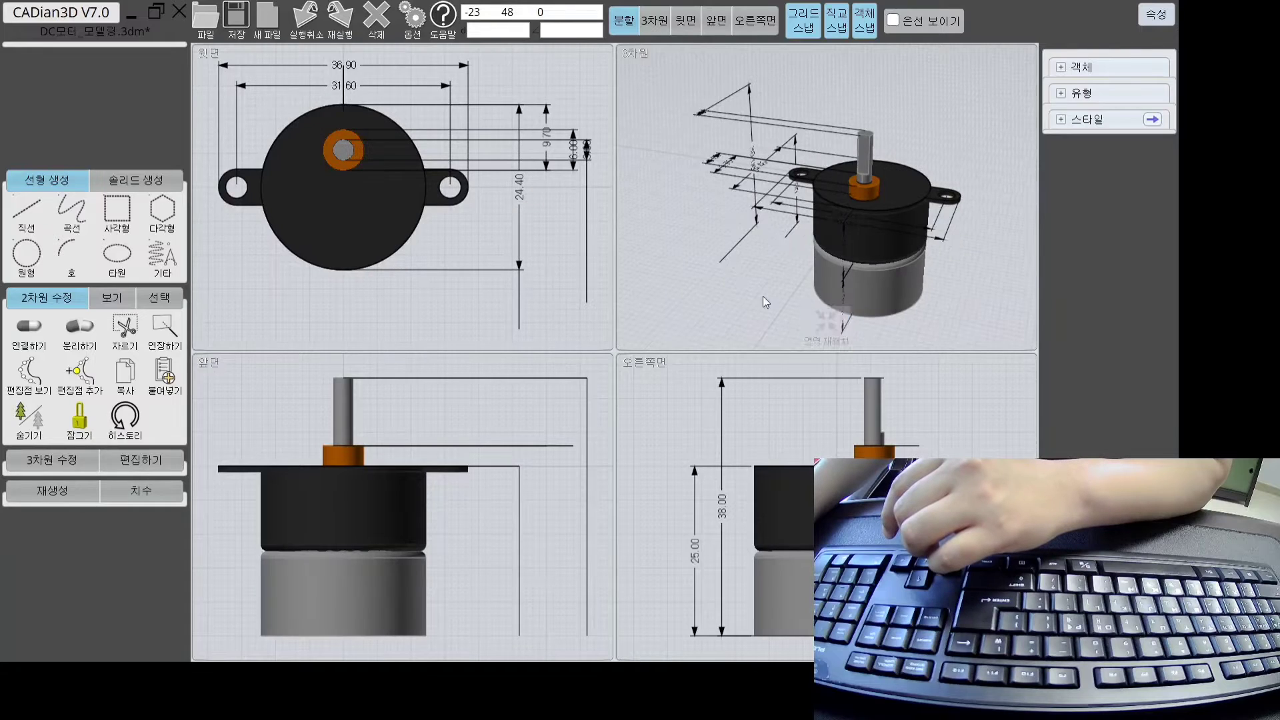
pyautogui.scroll(3, 373, 577)
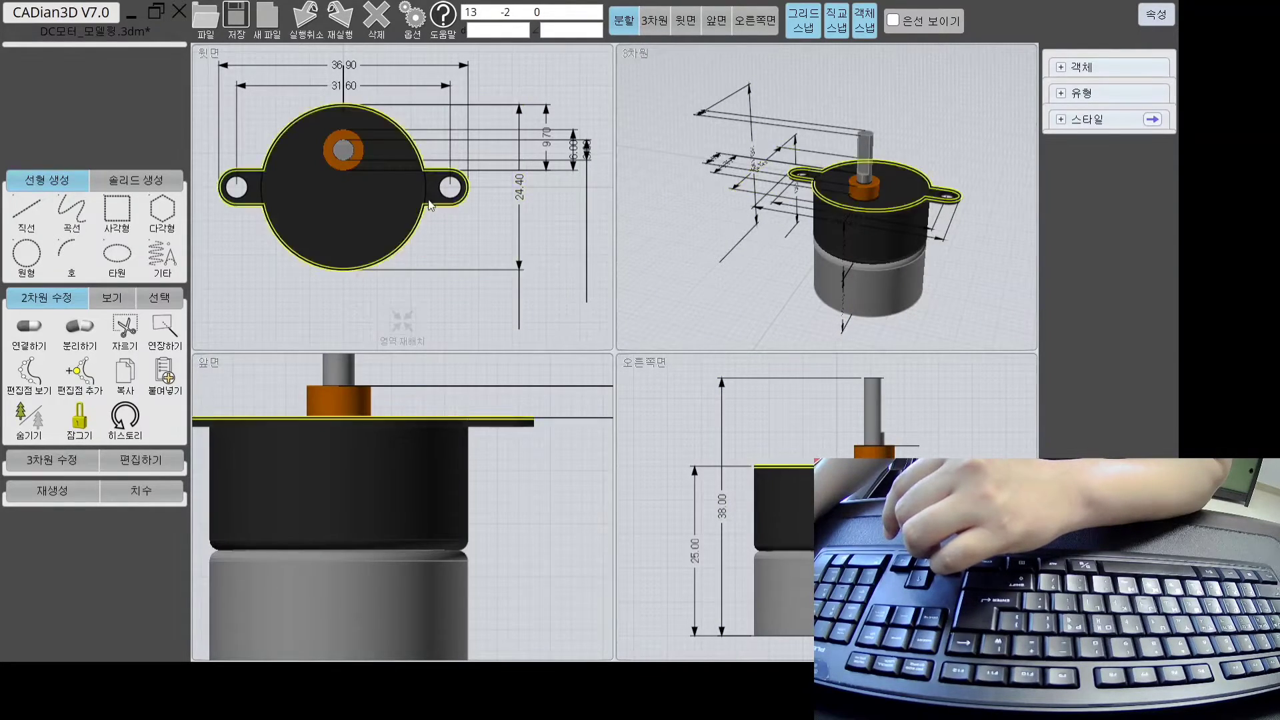
pyautogui.moveTo(233, 188); pyautogui.dragTo(403, 201, button='middle')
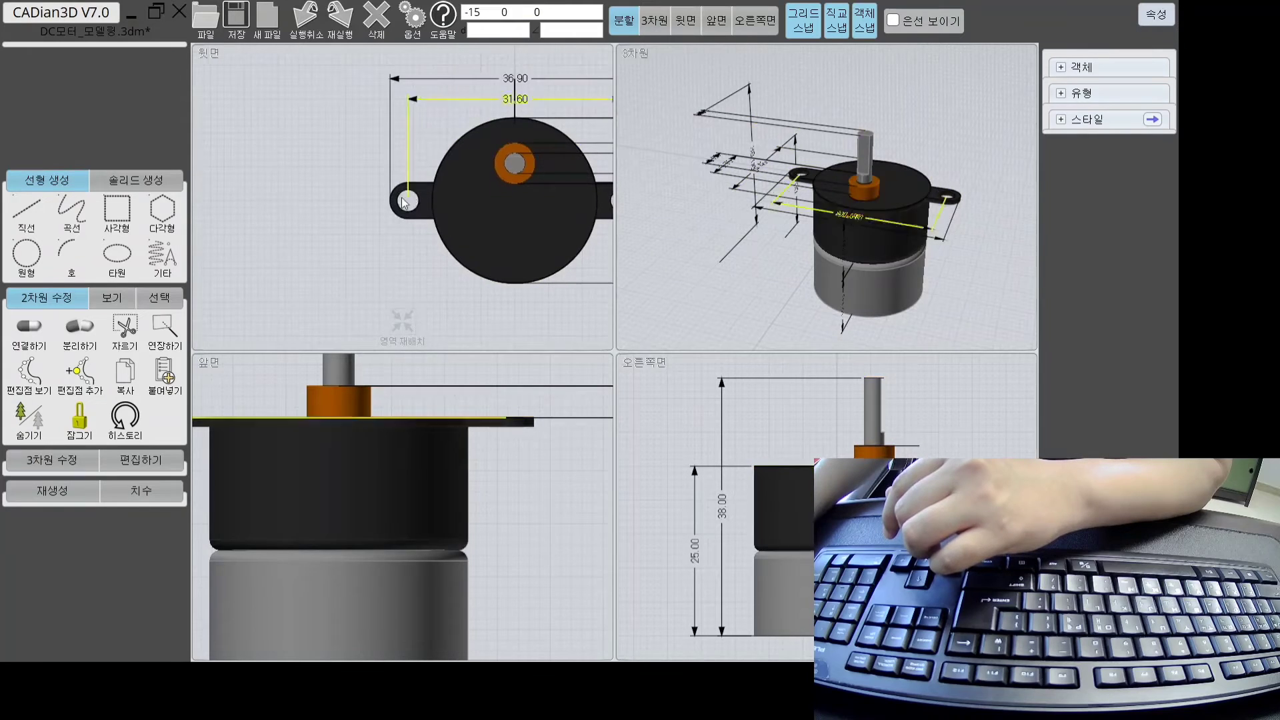
# In the top view, draw a short bidirectional vertical line at the shaft circle's uppermost point and a 2.24 mm horizontal chord through its lower end
pyautogui.click(26, 210)
pyautogui.scroll(4, 461, 125)
pyautogui.click(452, 105)
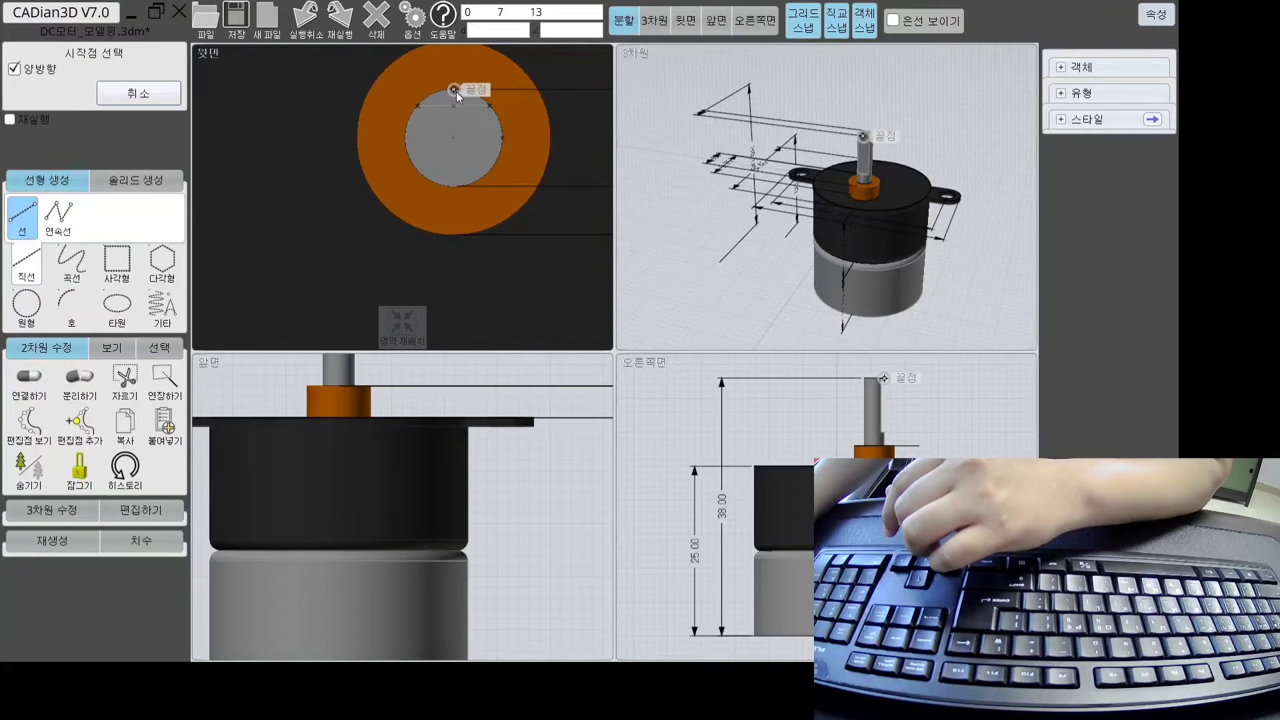
pyautogui.click(454, 75)
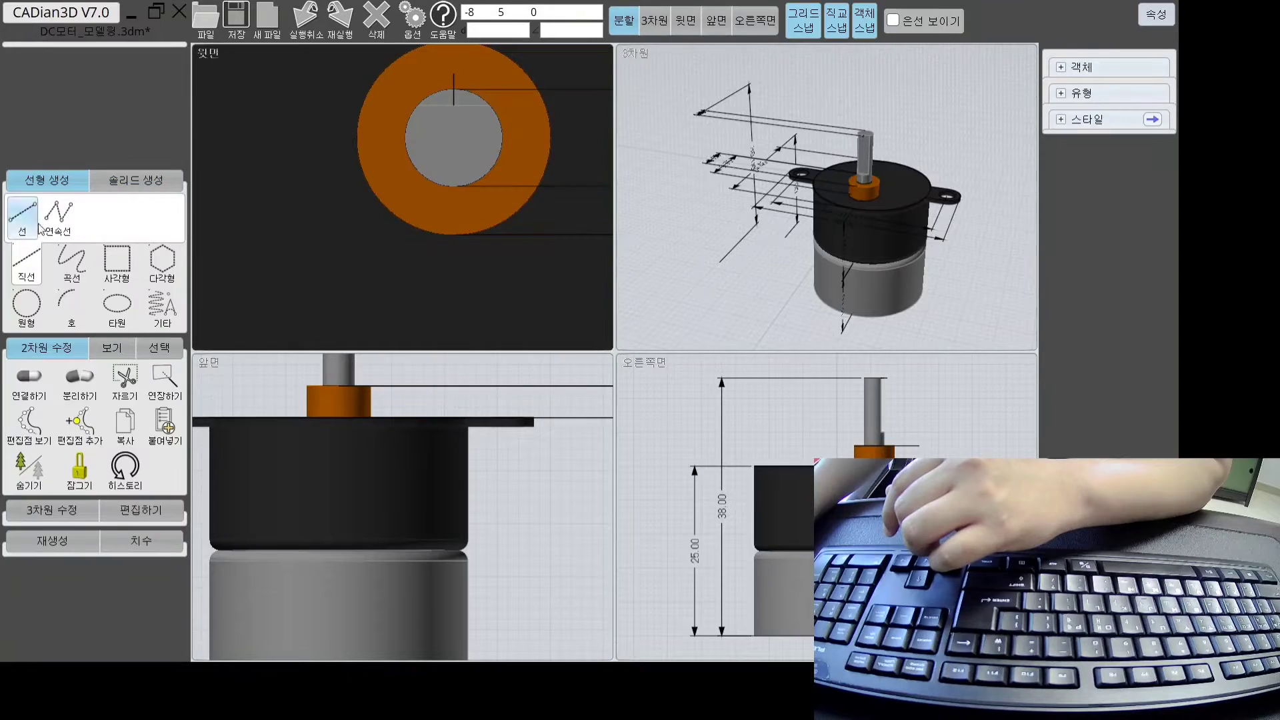
pyautogui.click(36, 224)
pyautogui.click(454, 107)
pyautogui.click(418, 106)
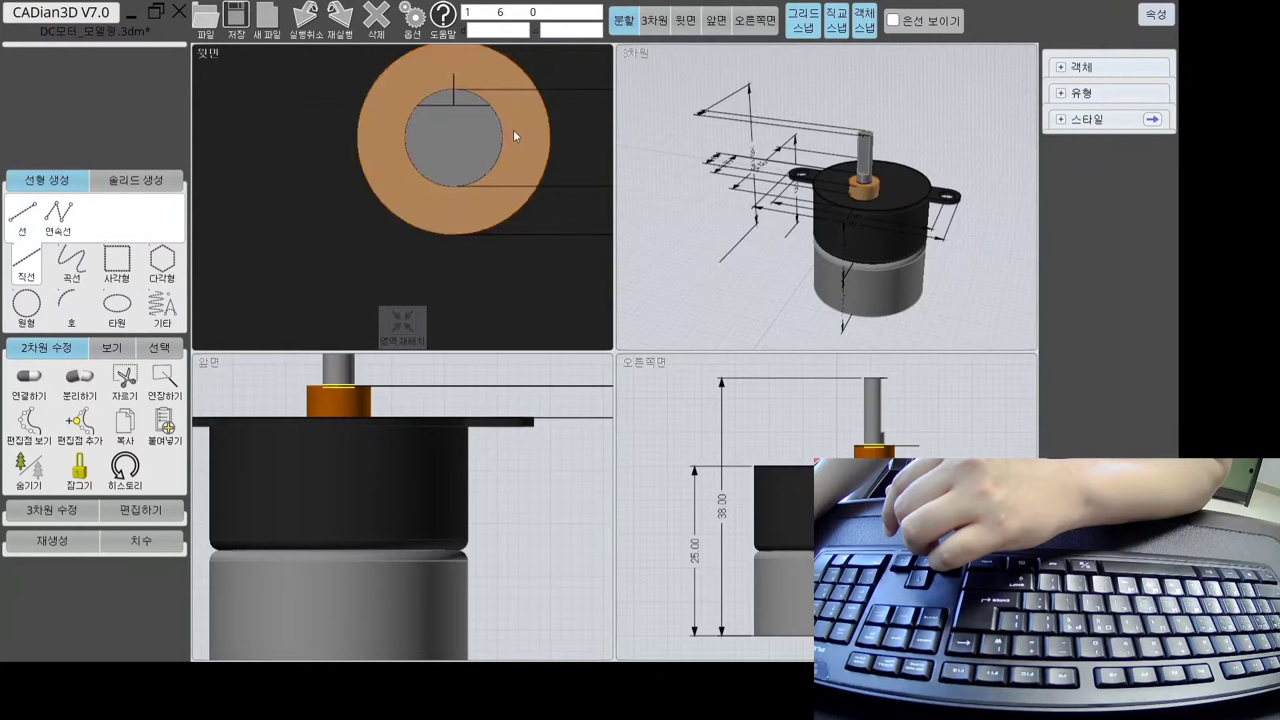
# Draw a circle of radius 1.5 mm centered on the shaft, coinciding with the shaft's outline
pyautogui.moveTo(481, 156); pyautogui.dragTo(461, 170, button='middle')
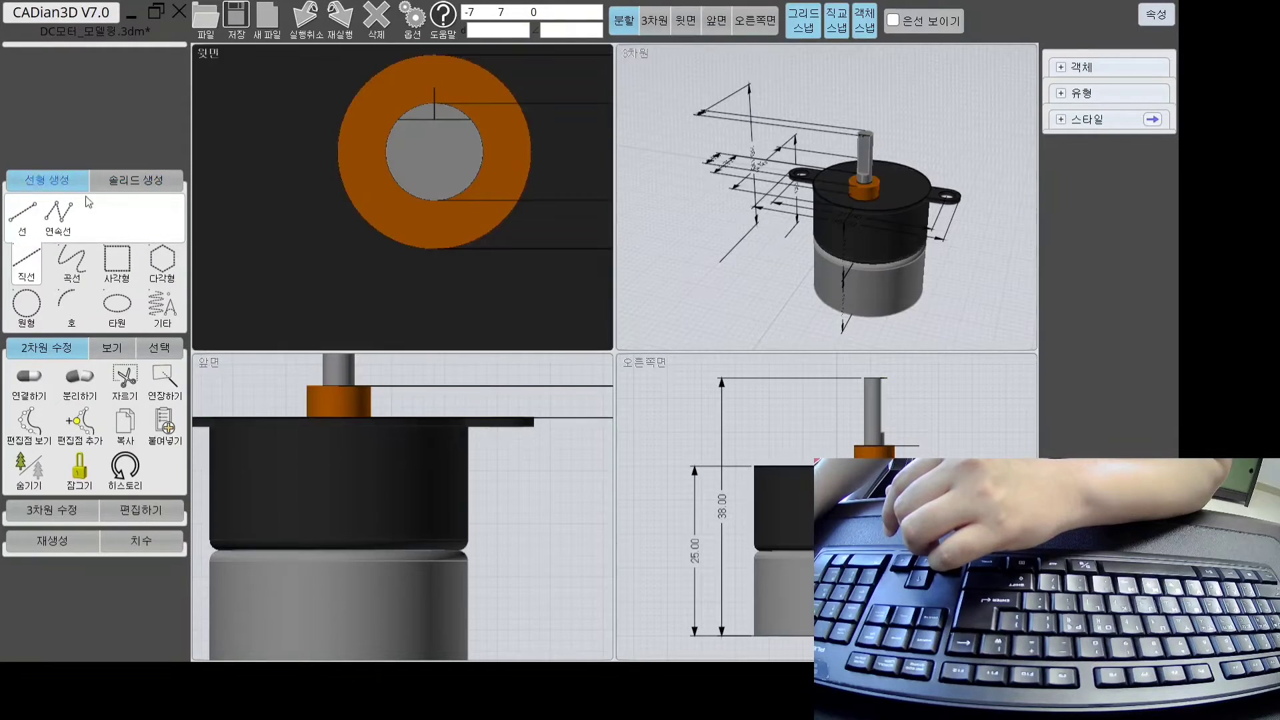
pyautogui.click(38, 306)
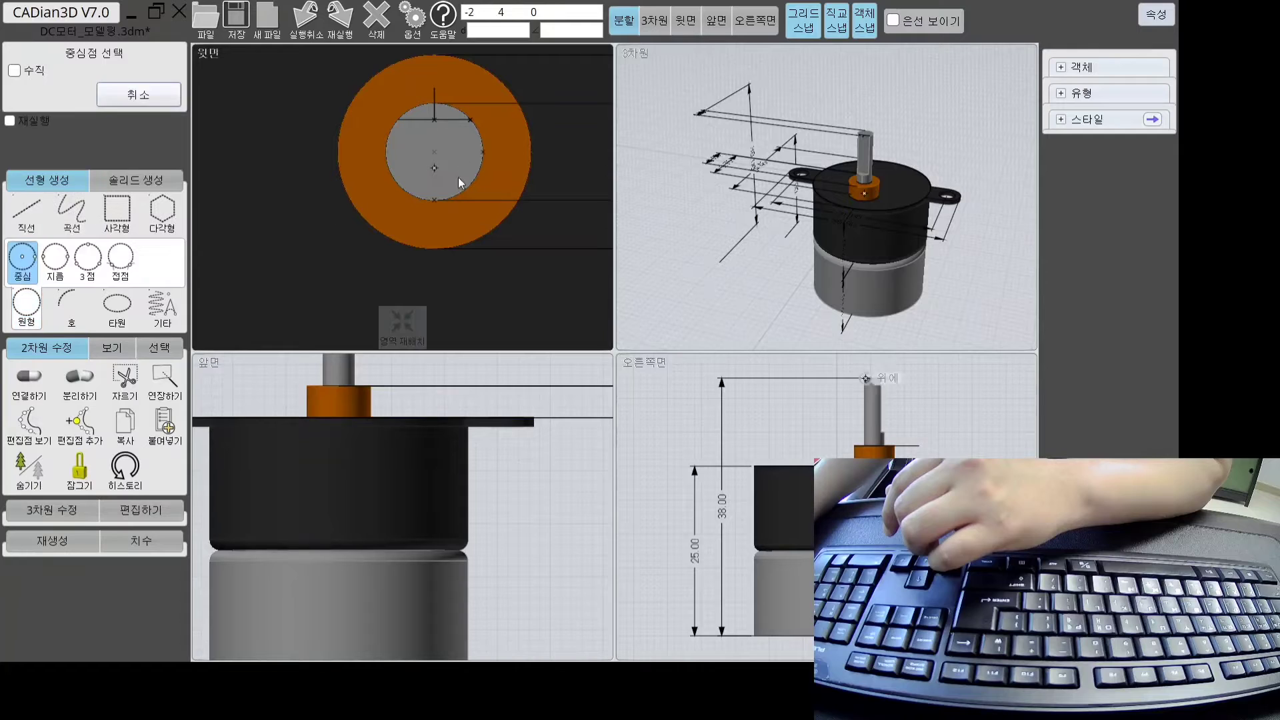
pyautogui.click(434, 151)
pyautogui.click(436, 107)
# Trim the new circle and the horizontal chord against each other at their intersections
pyautogui.click(422, 103)
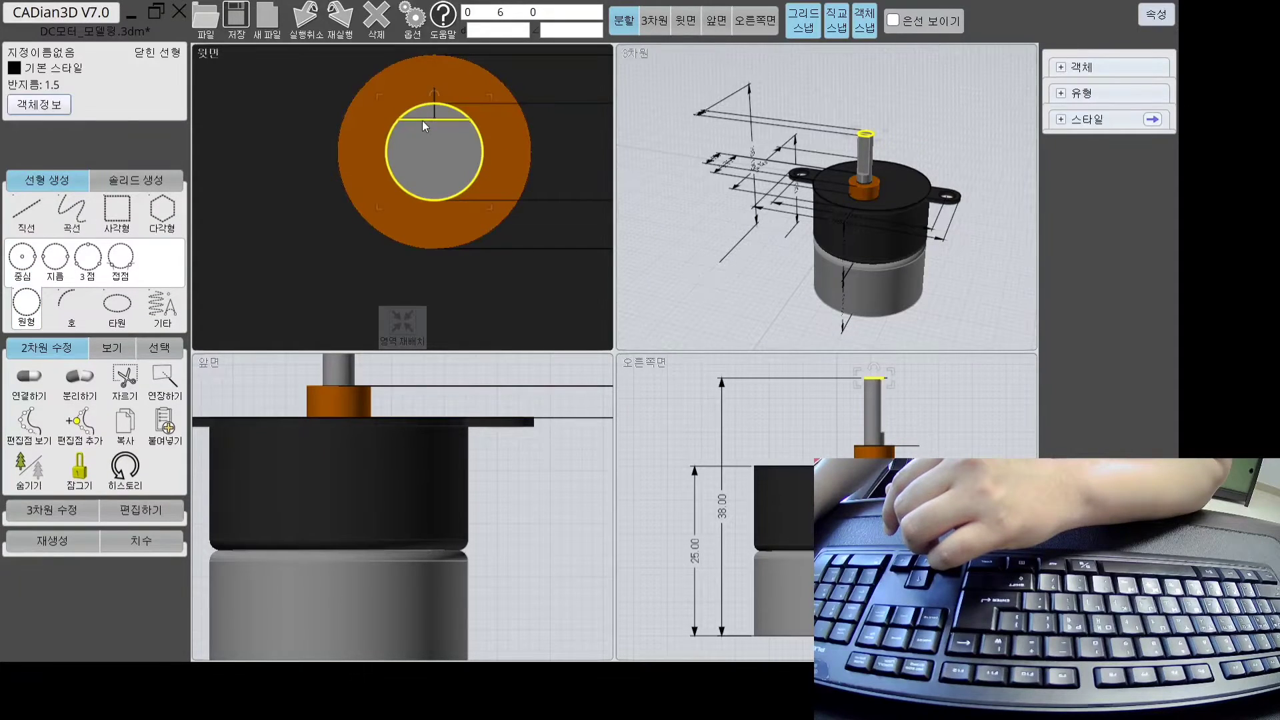
pyautogui.keyDown('shift'); pyautogui.click(422, 120); pyautogui.keyUp('shift')
pyautogui.click(120, 375)
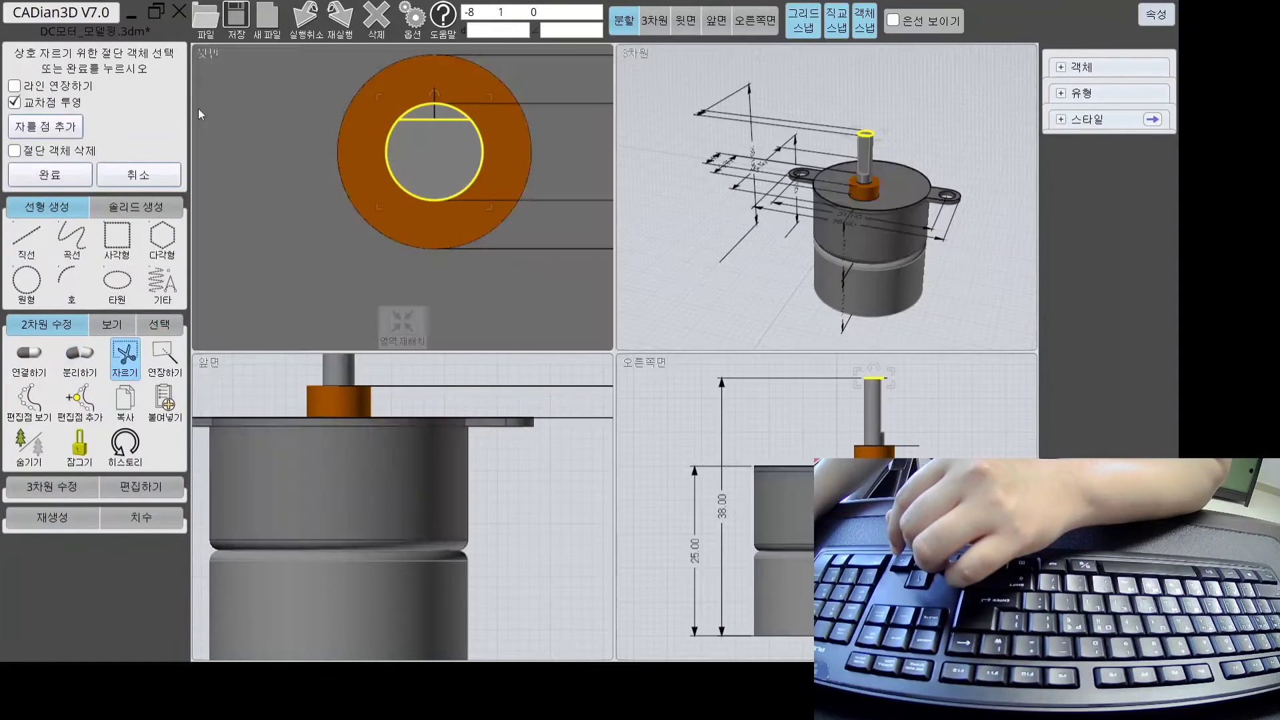
pyautogui.press('Return')
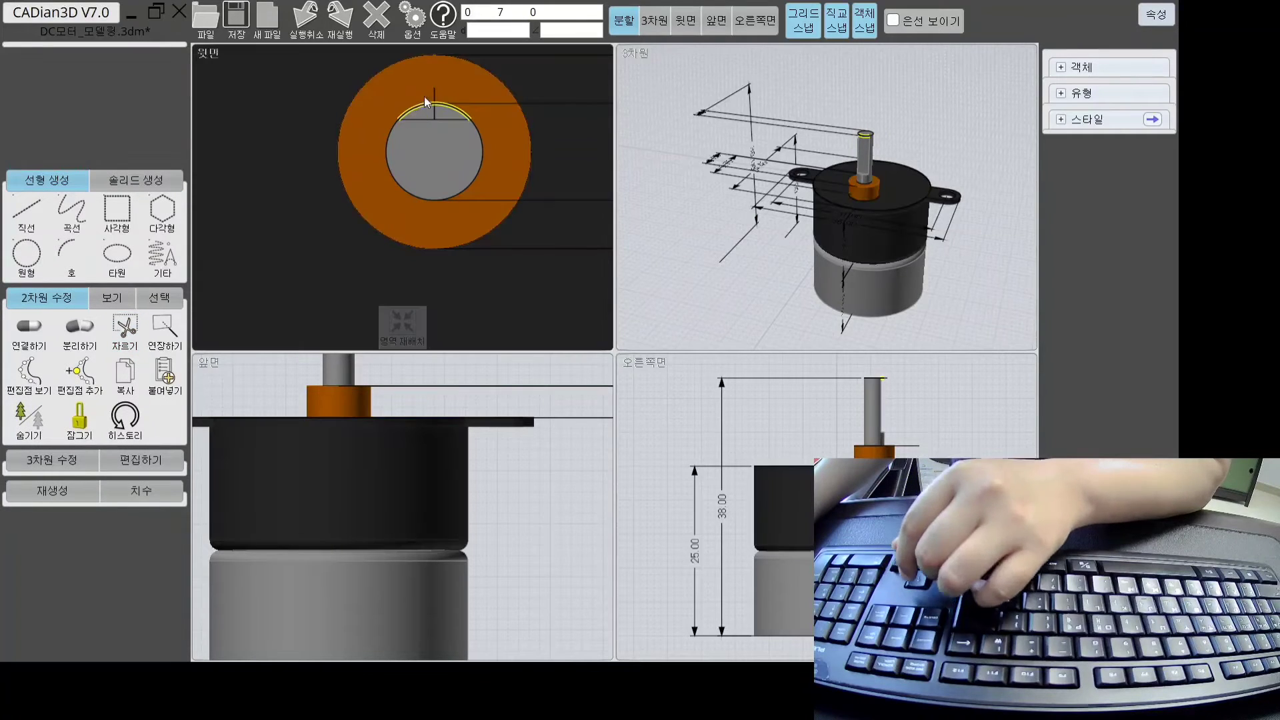
# Delete the short vertical line, the trimmed arcs and the chord from the shaft's end
pyautogui.click(442, 118)
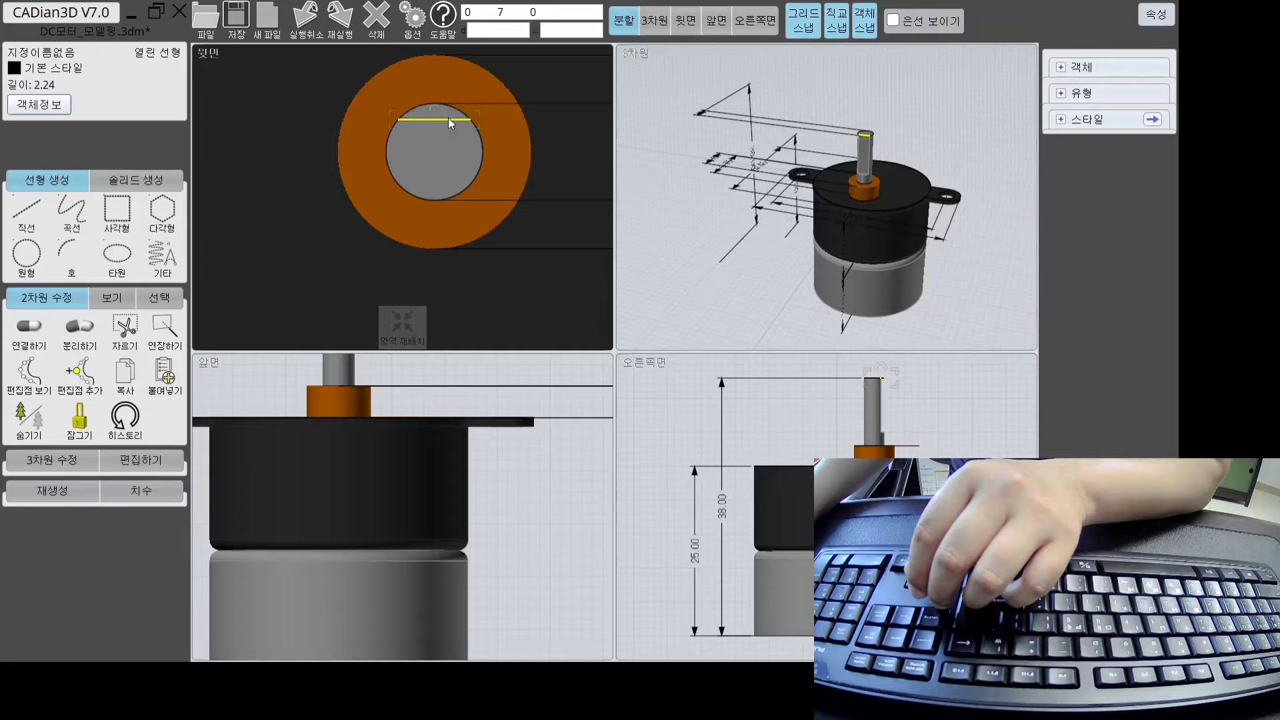
pyautogui.press('Delete')
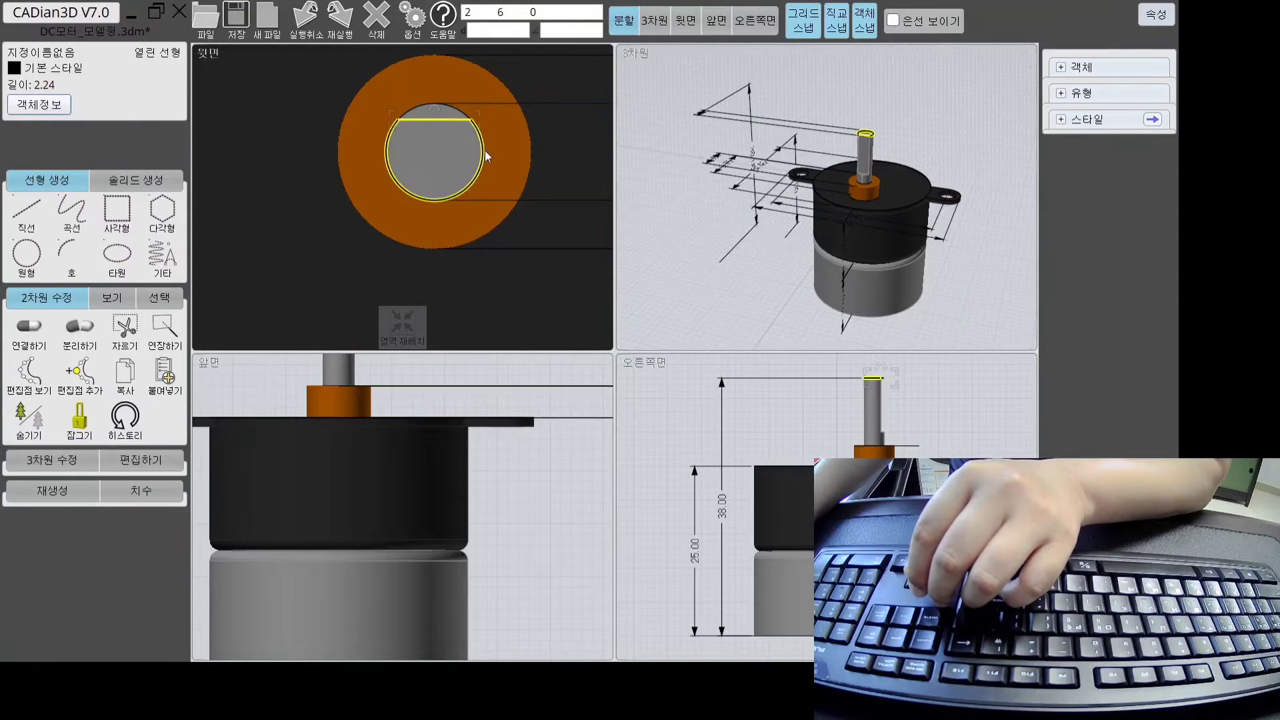
pyautogui.scroll(-6, 467, 146)
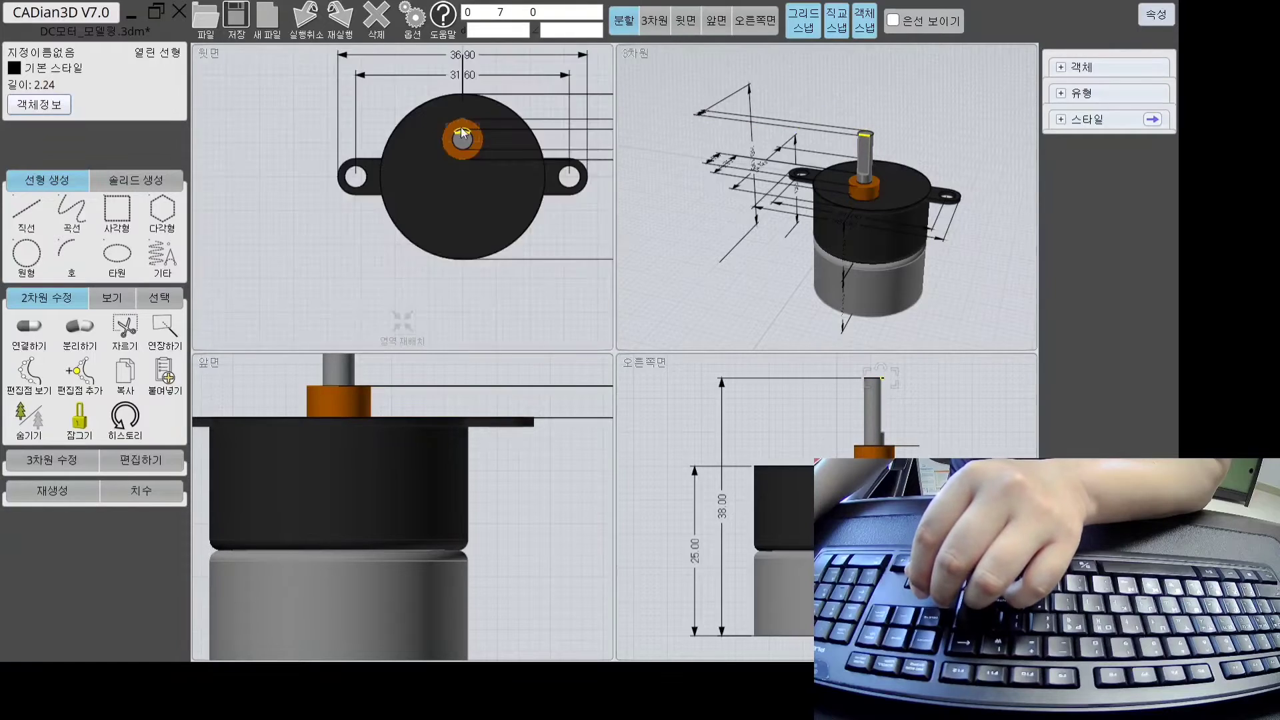
pyautogui.scroll(5, 388, 166)
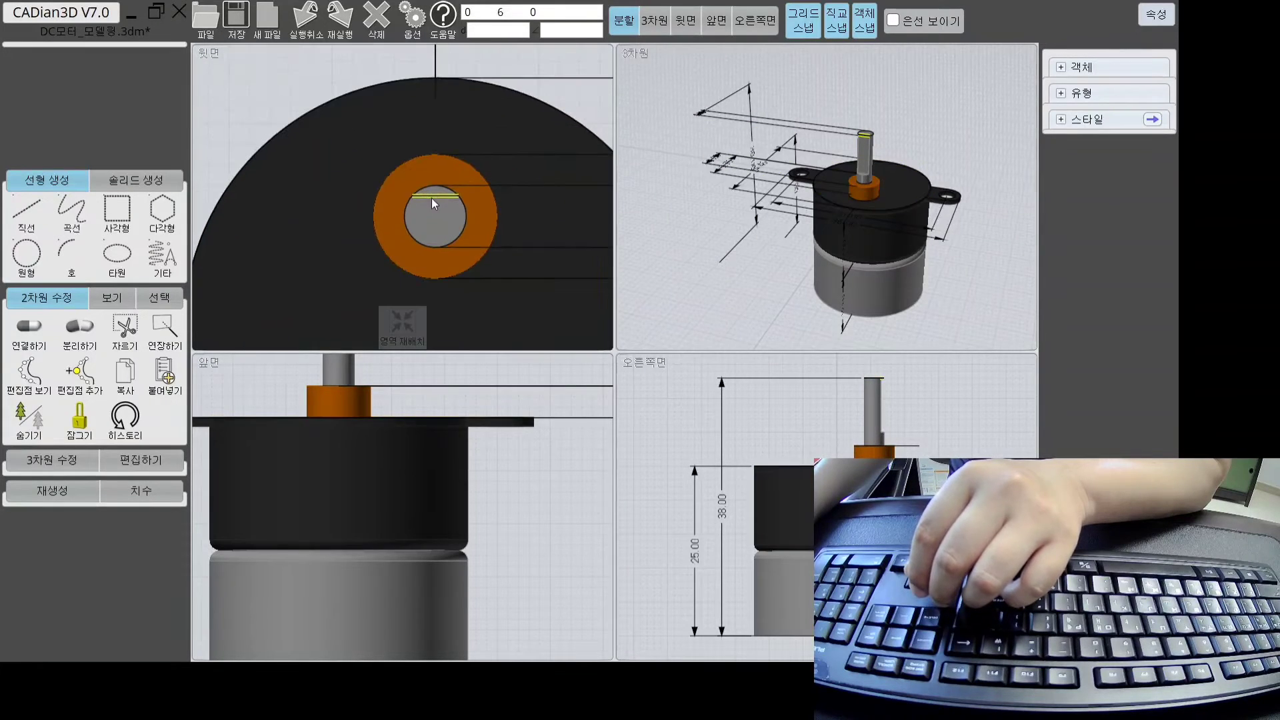
pyautogui.scroll(2, 434, 196)
pyautogui.click(465, 192)
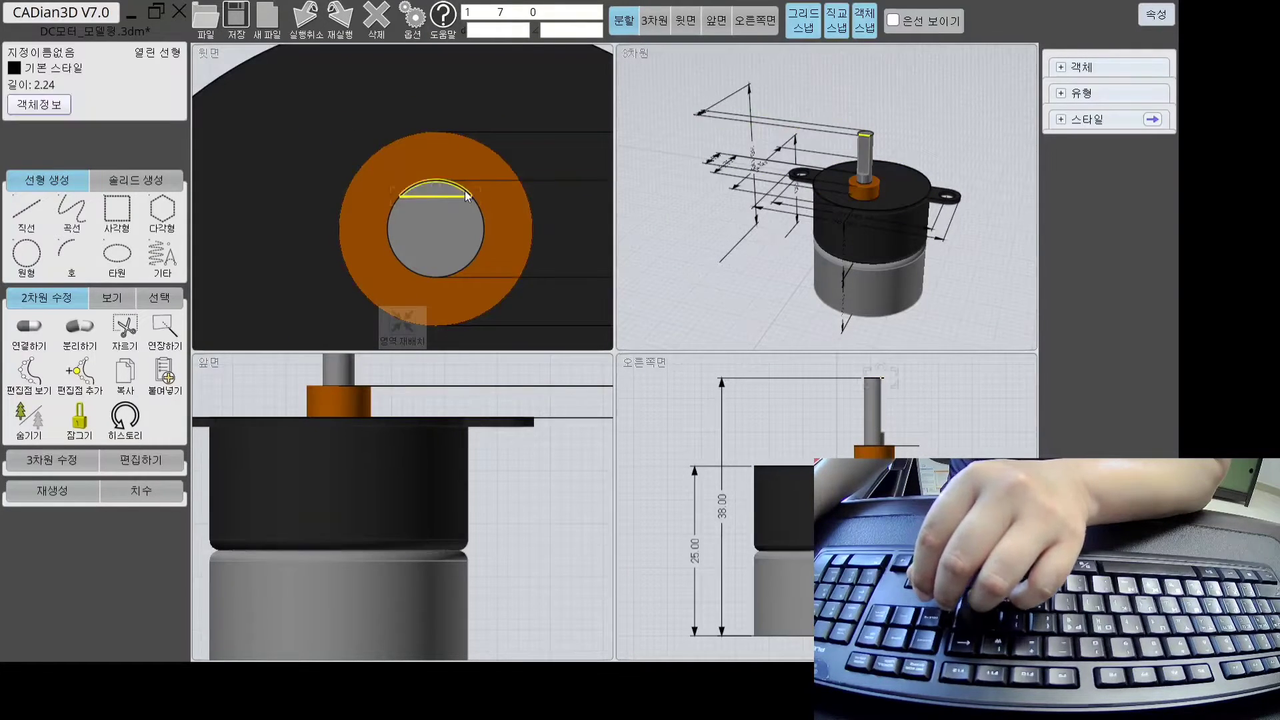
pyautogui.press('Delete')
pyautogui.click(478, 208)
pyautogui.press('Delete')
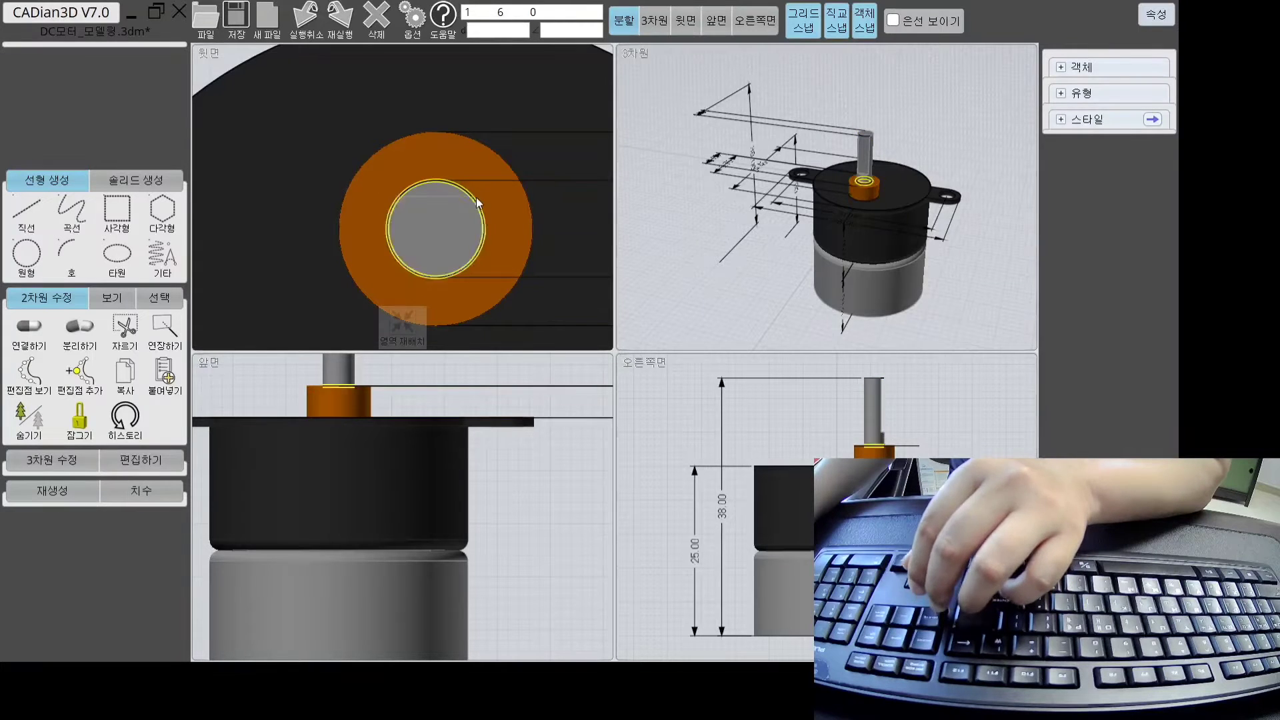
pyautogui.click(465, 192)
pyautogui.press('Delete')
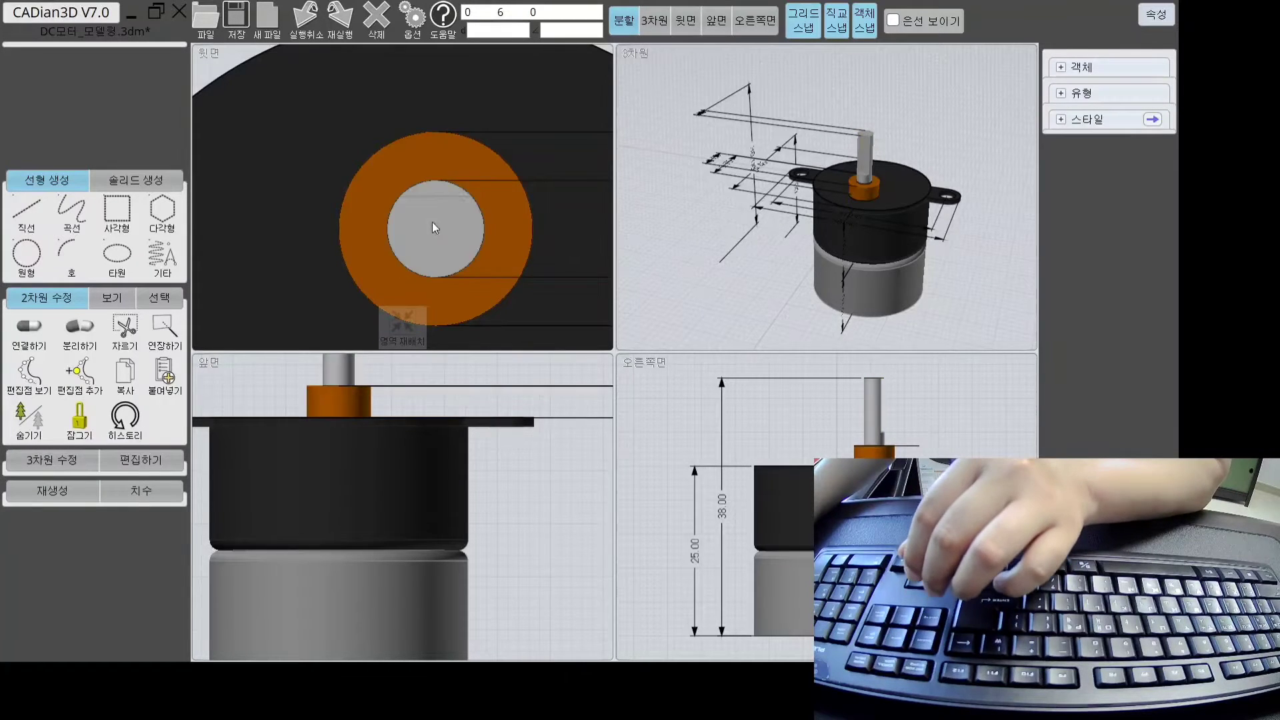
pyautogui.scroll(-3, 440, 220)
pyautogui.press('Escape')
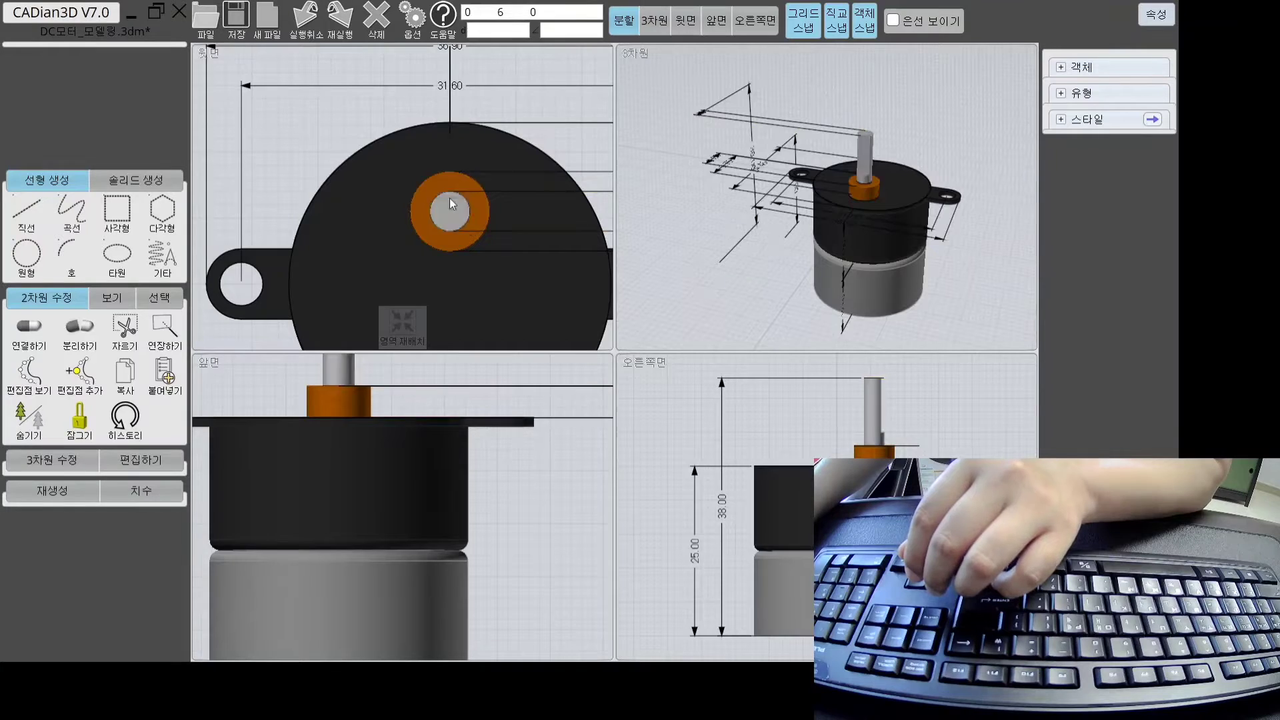
pyautogui.click(426, 223)
pyautogui.press('Escape')
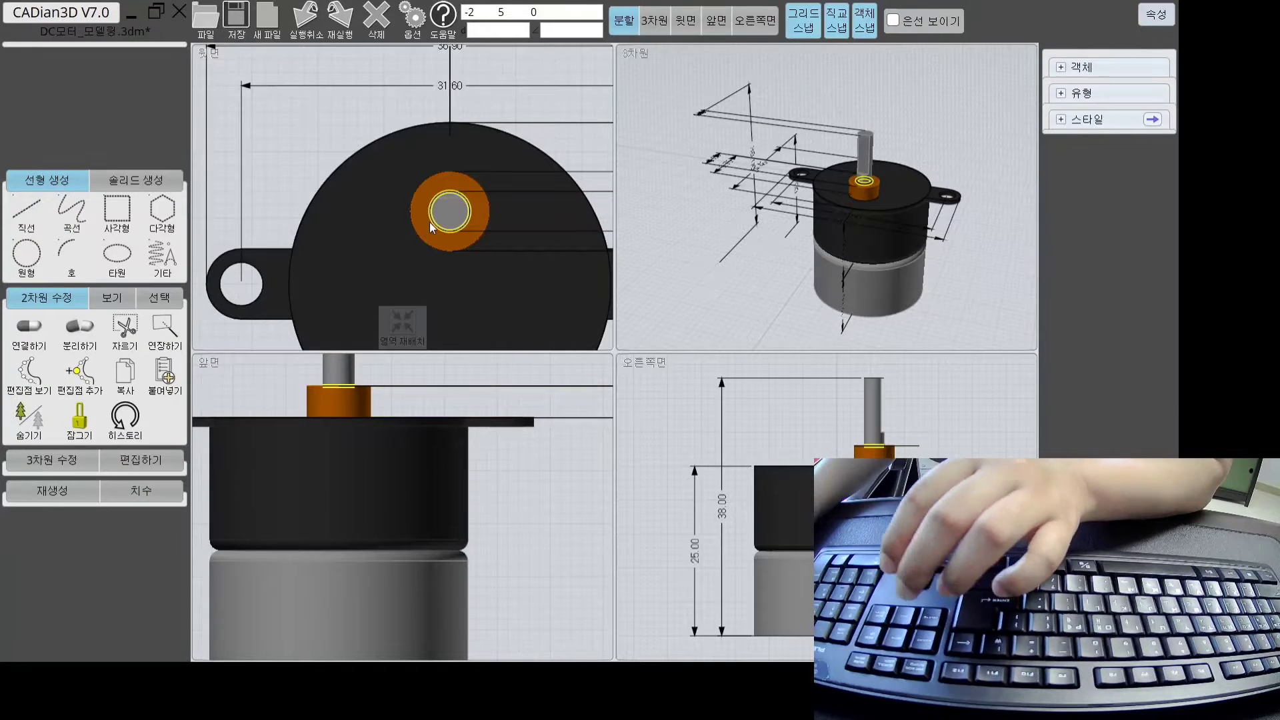
pyautogui.scroll(-3, 446, 211)
pyautogui.click(390, 330)
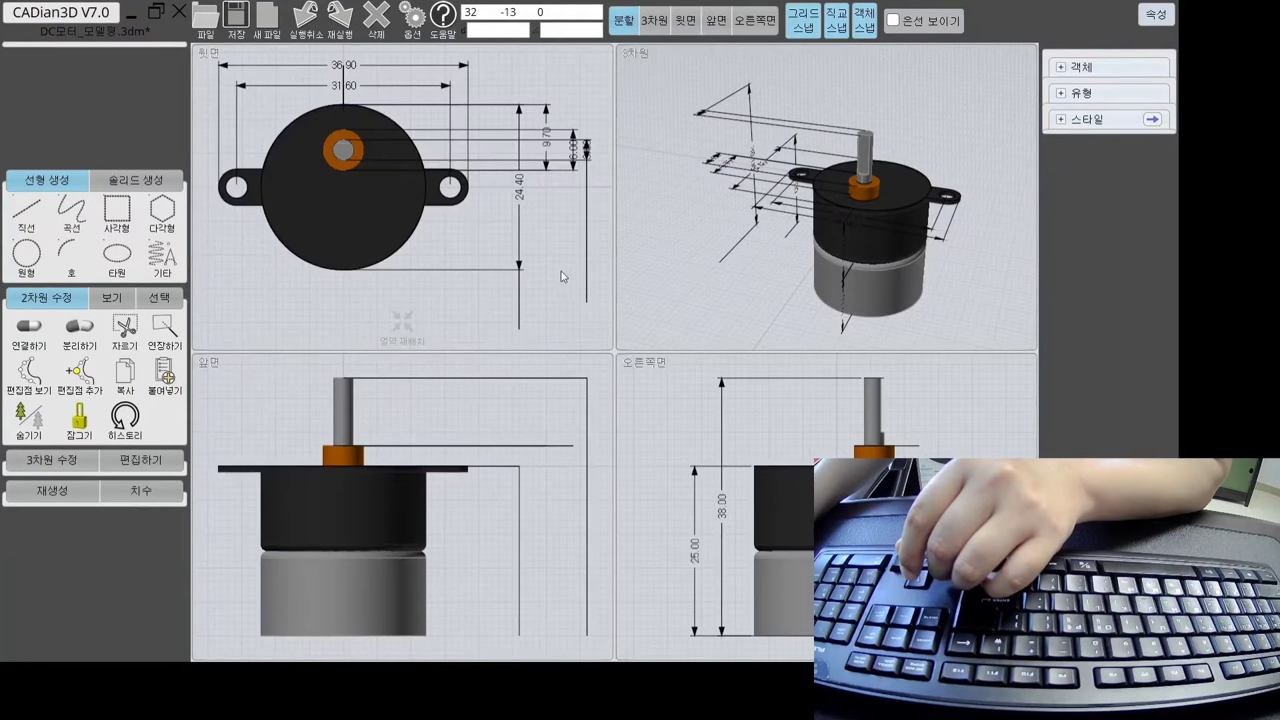
# Set the general unit option to millimetres and close the options
pyautogui.click(412, 20)
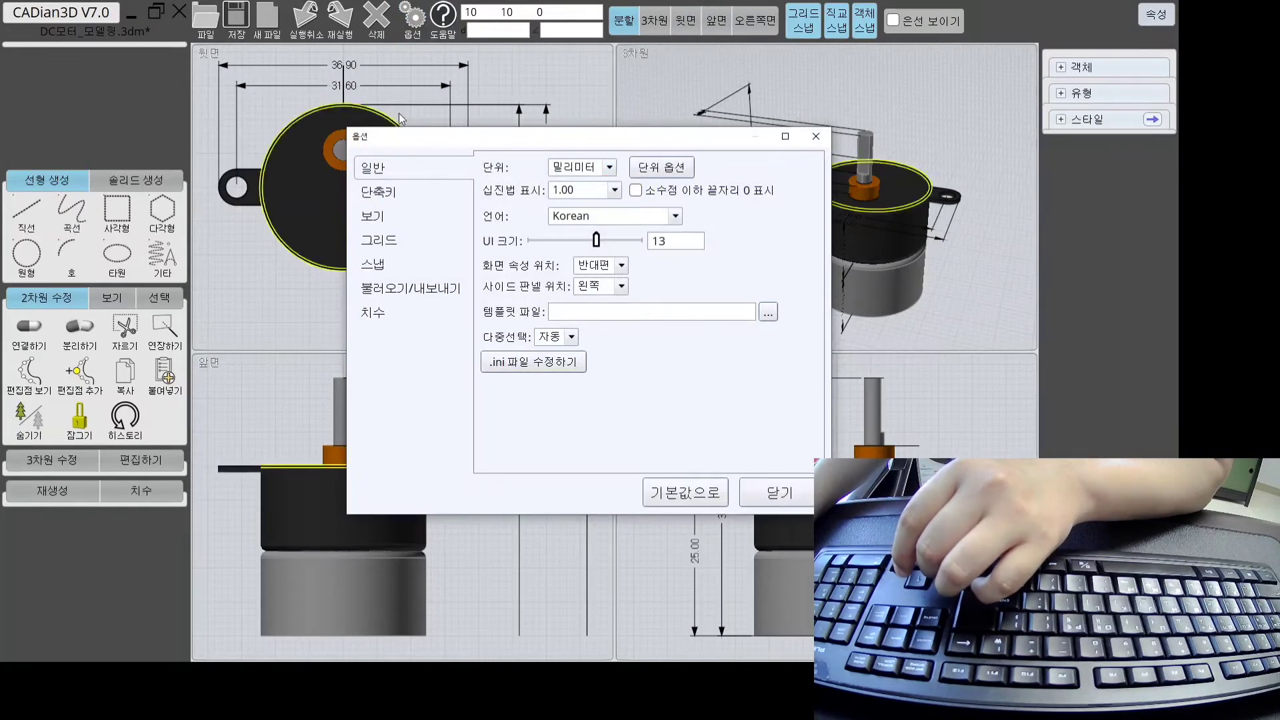
pyautogui.click(609, 168)
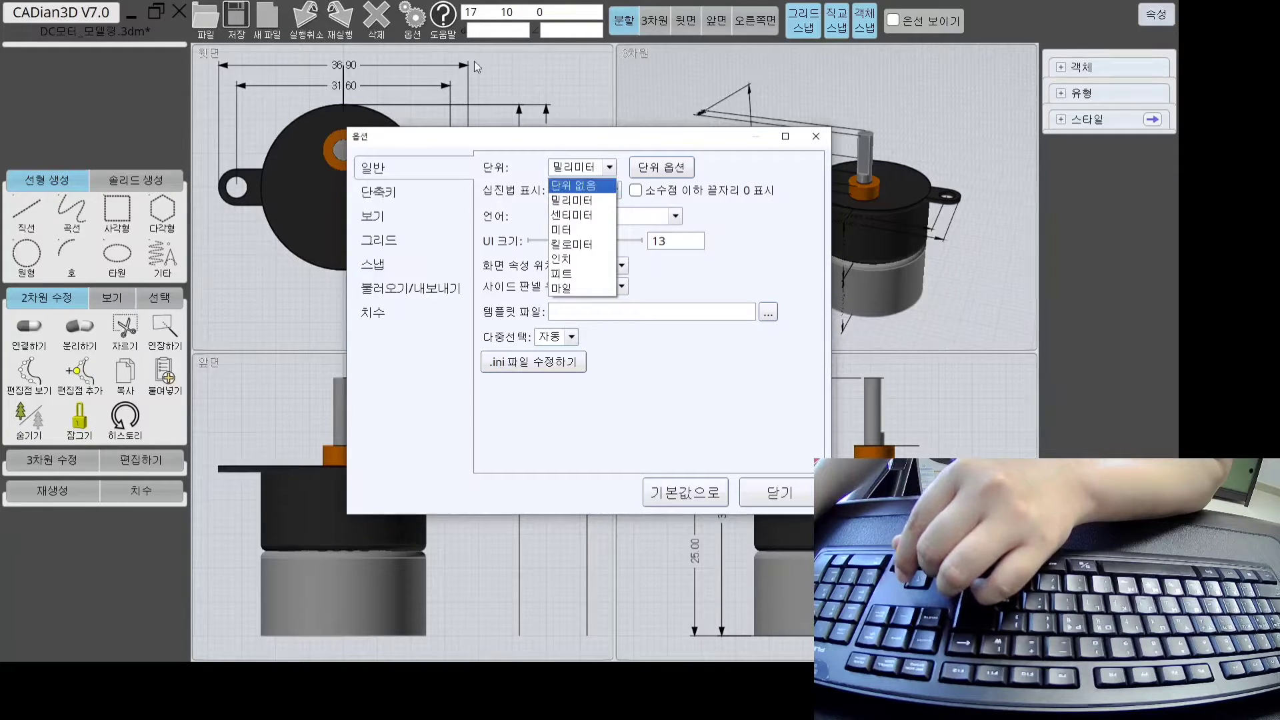
pyautogui.click(607, 202)
pyautogui.click(791, 492)
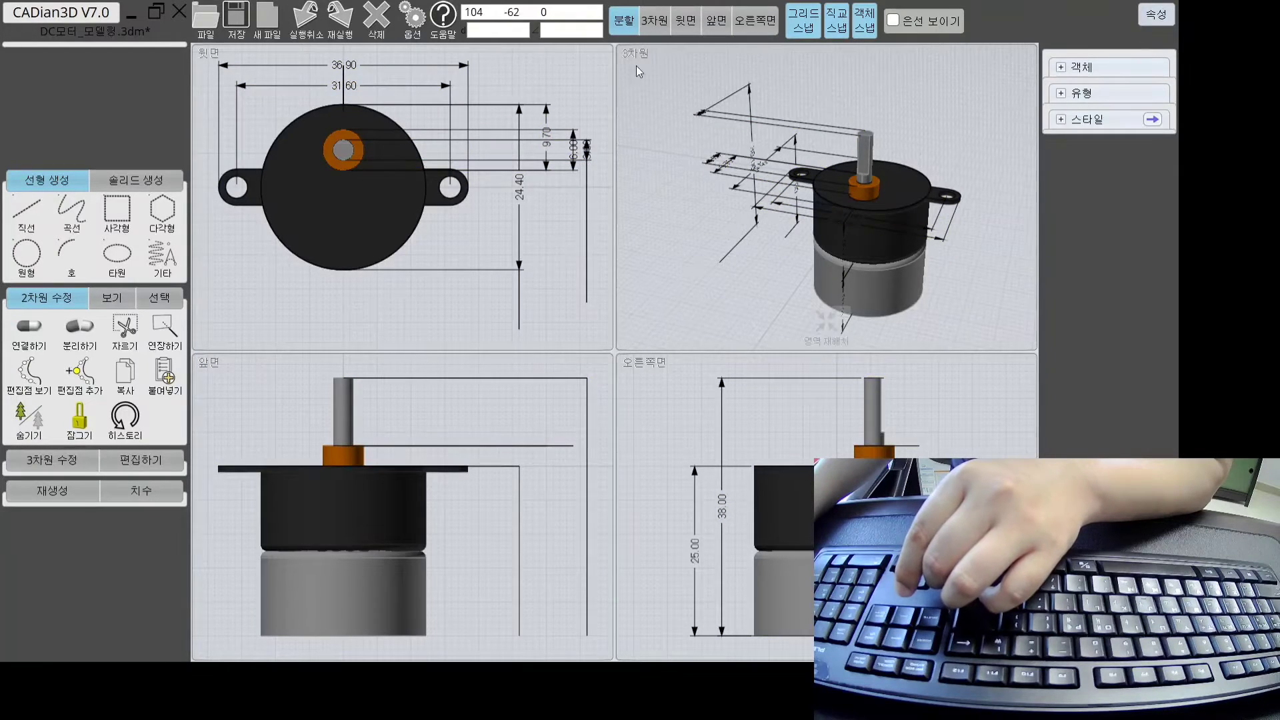
# Examine the motor's outline, shaft, collar and dimensions in the enlarged top view, then return to the fitted four-view layout
pyautogui.click(685, 20)
pyautogui.scroll(3, 513, 223)
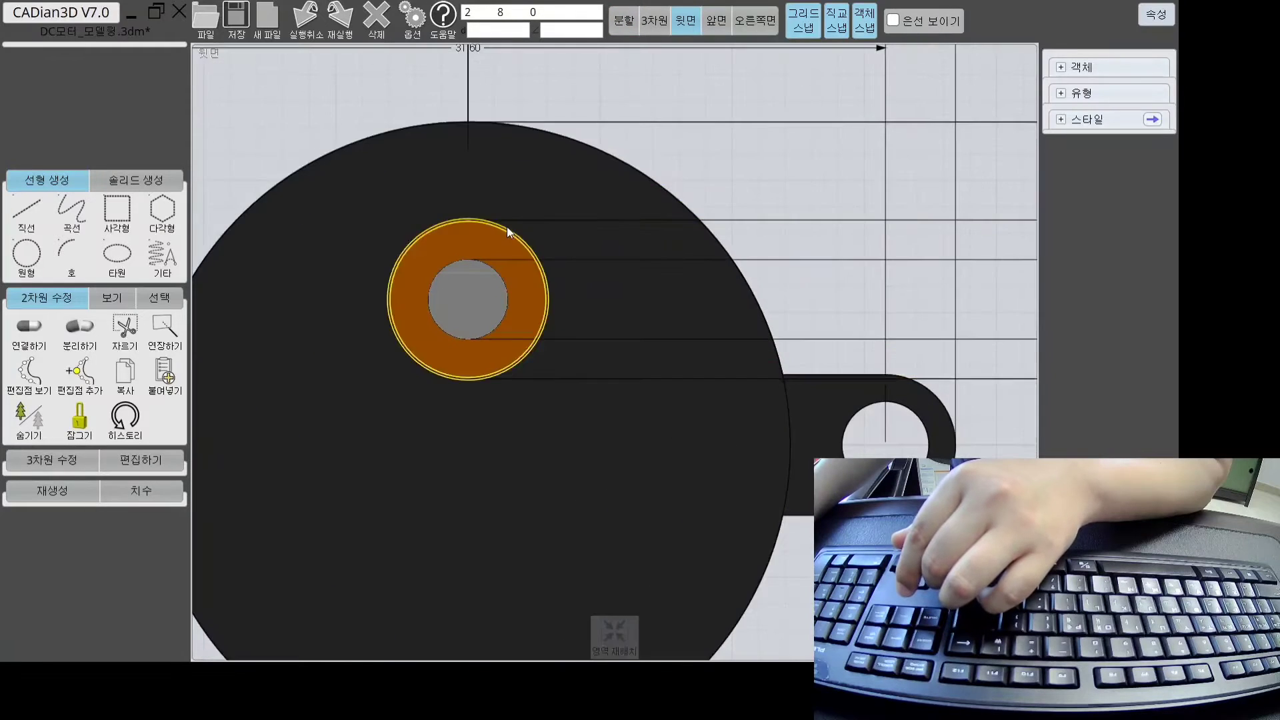
pyautogui.scroll(-5, 502, 225)
pyautogui.moveTo(503, 224); pyautogui.dragTo(691, 84, button='middle')
pyautogui.scroll(-1, 796, 266)
pyautogui.moveTo(796, 265); pyautogui.dragTo(621, 303, button='middle')
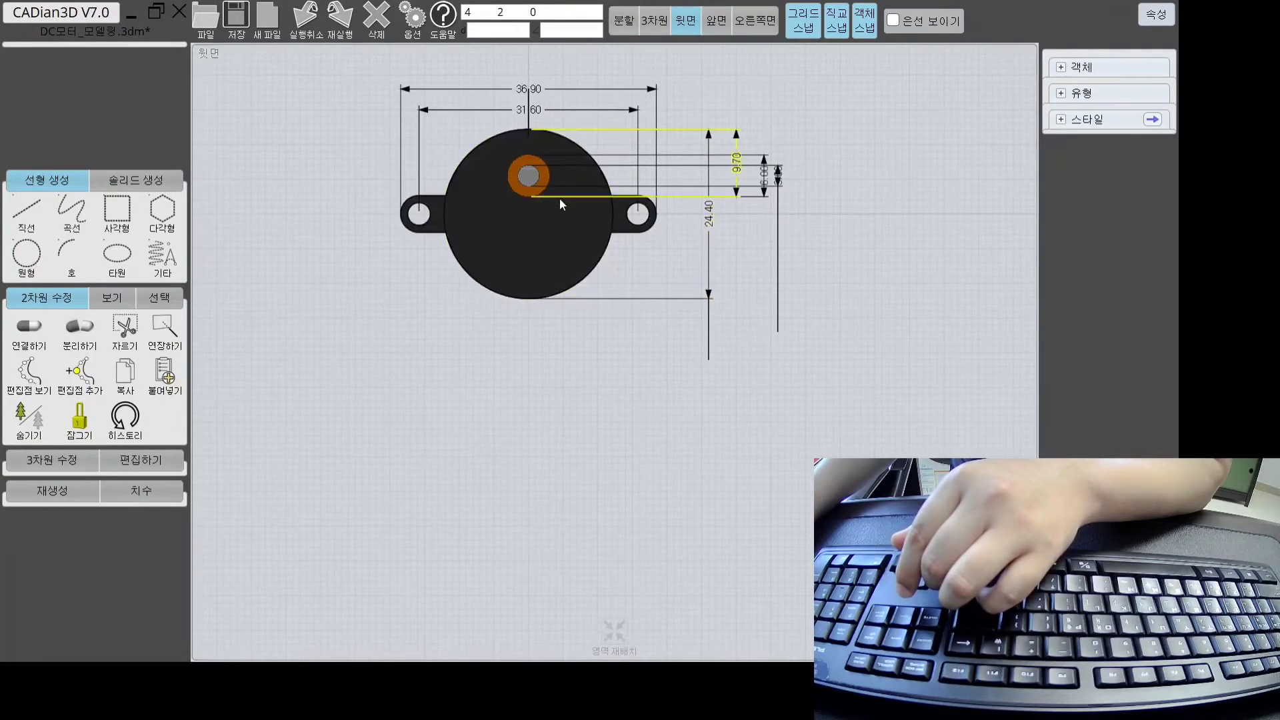
pyautogui.moveTo(559, 198); pyautogui.dragTo(581, 242, button='middle')
pyautogui.scroll(2, 600, 207)
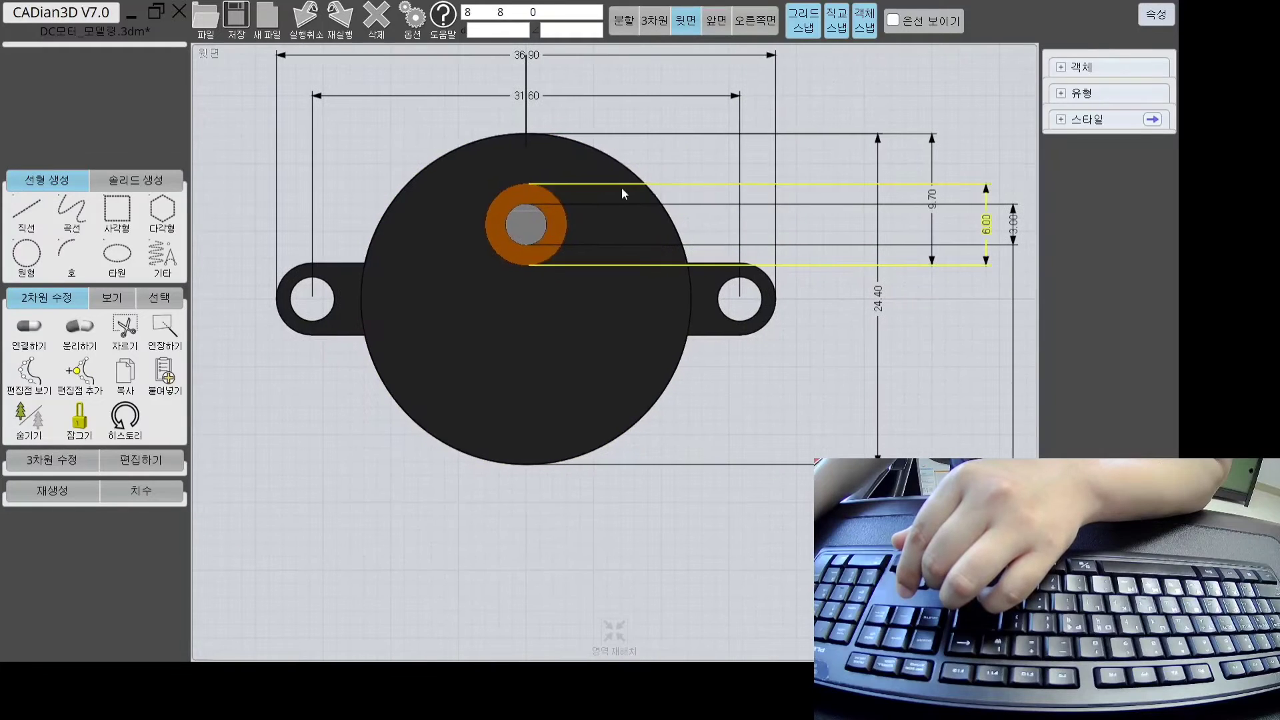
pyautogui.scroll(1, 592, 374)
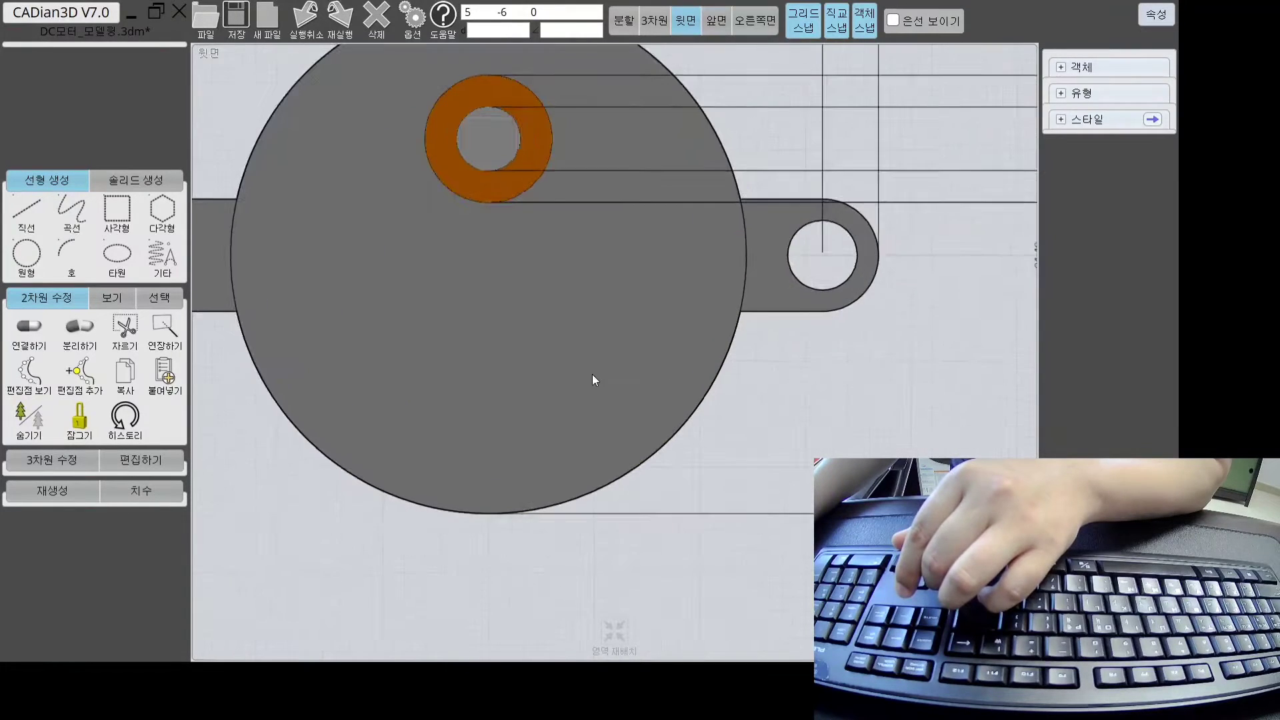
pyautogui.scroll(-3, 592, 379)
pyautogui.moveTo(542, 406); pyautogui.dragTo(623, 336, button='middle')
pyautogui.scroll(4, 600, 307)
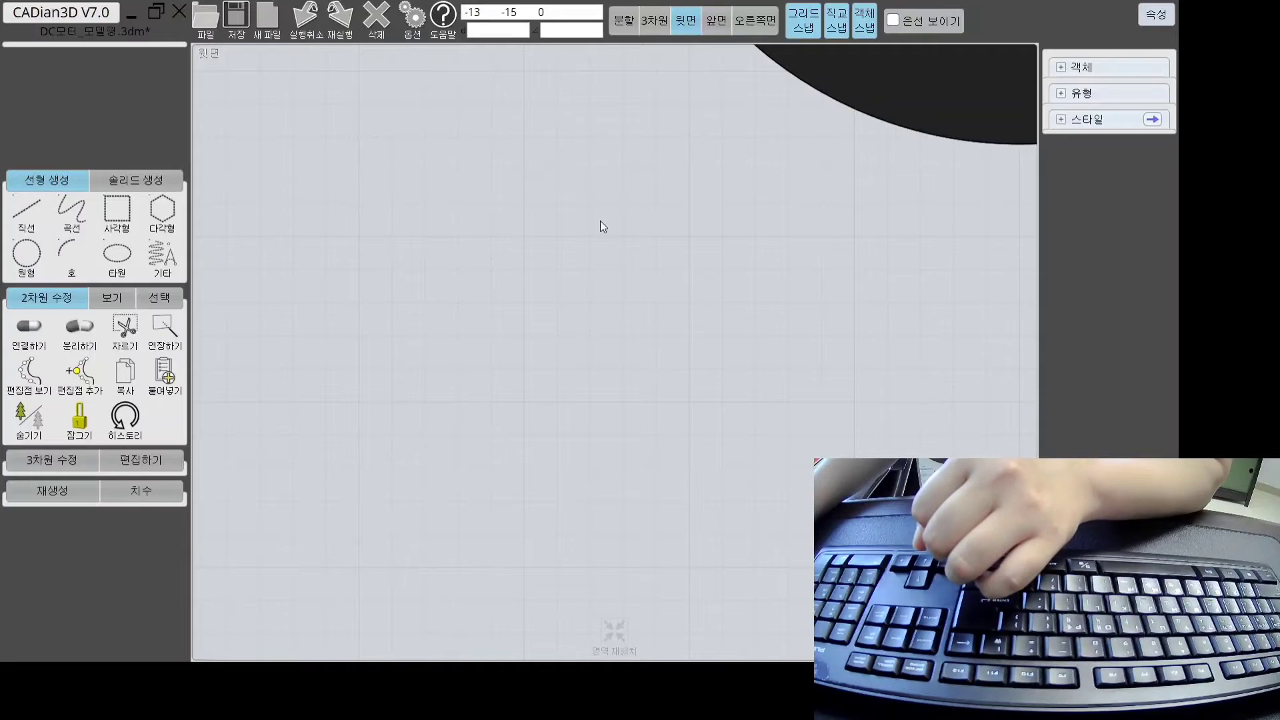
pyautogui.click(618, 27)
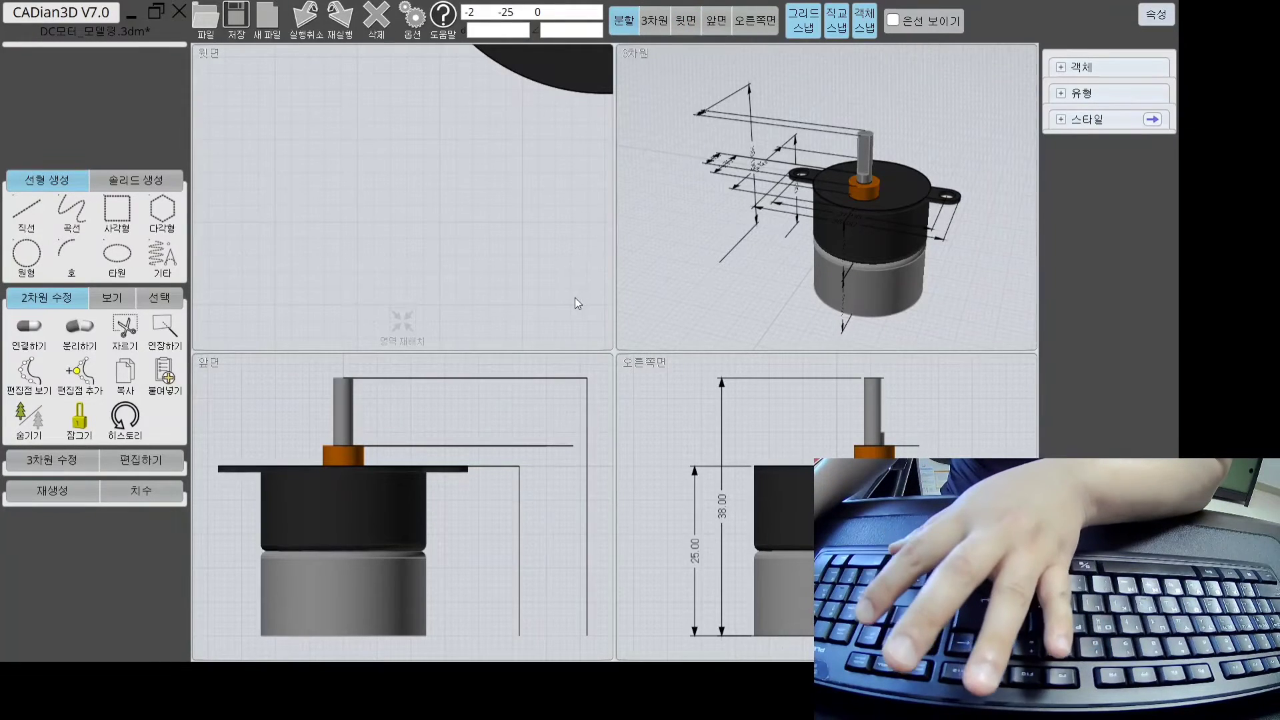
pyautogui.click(828, 324)
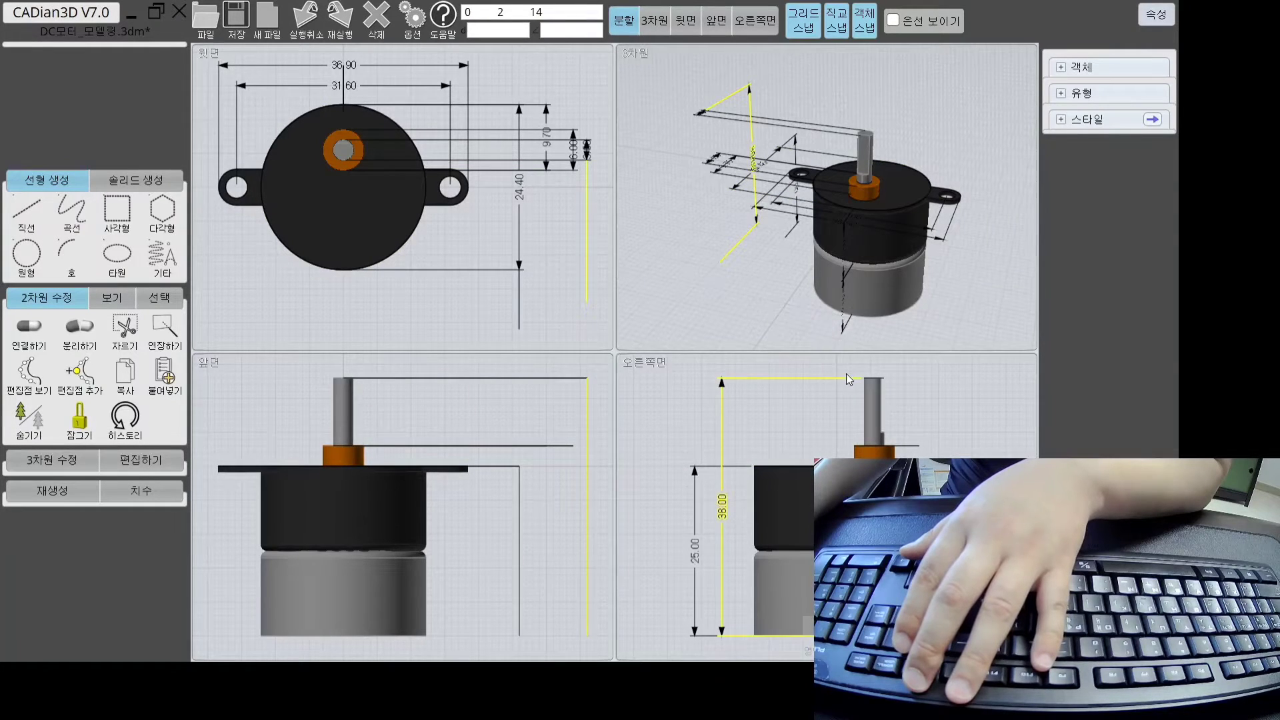
pyautogui.scroll(2, 413, 90)
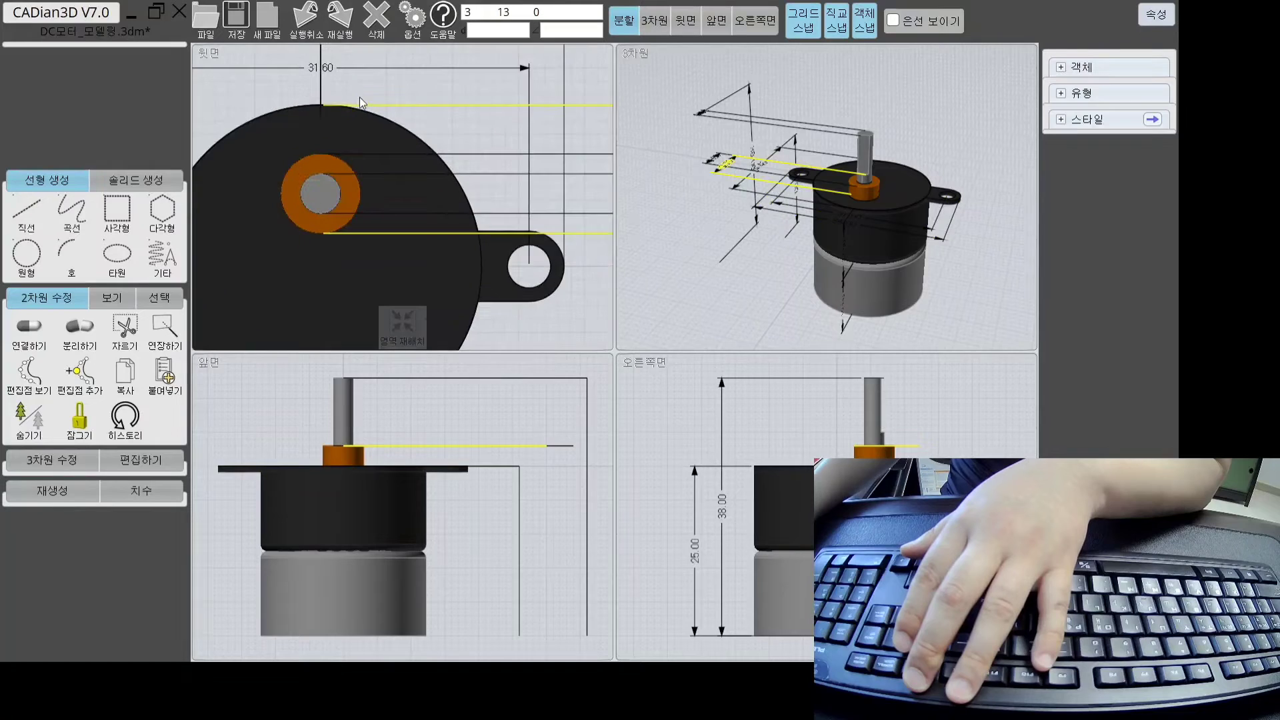
pyautogui.scroll(-2, 390, 101)
pyautogui.scroll(4, 390, 102)
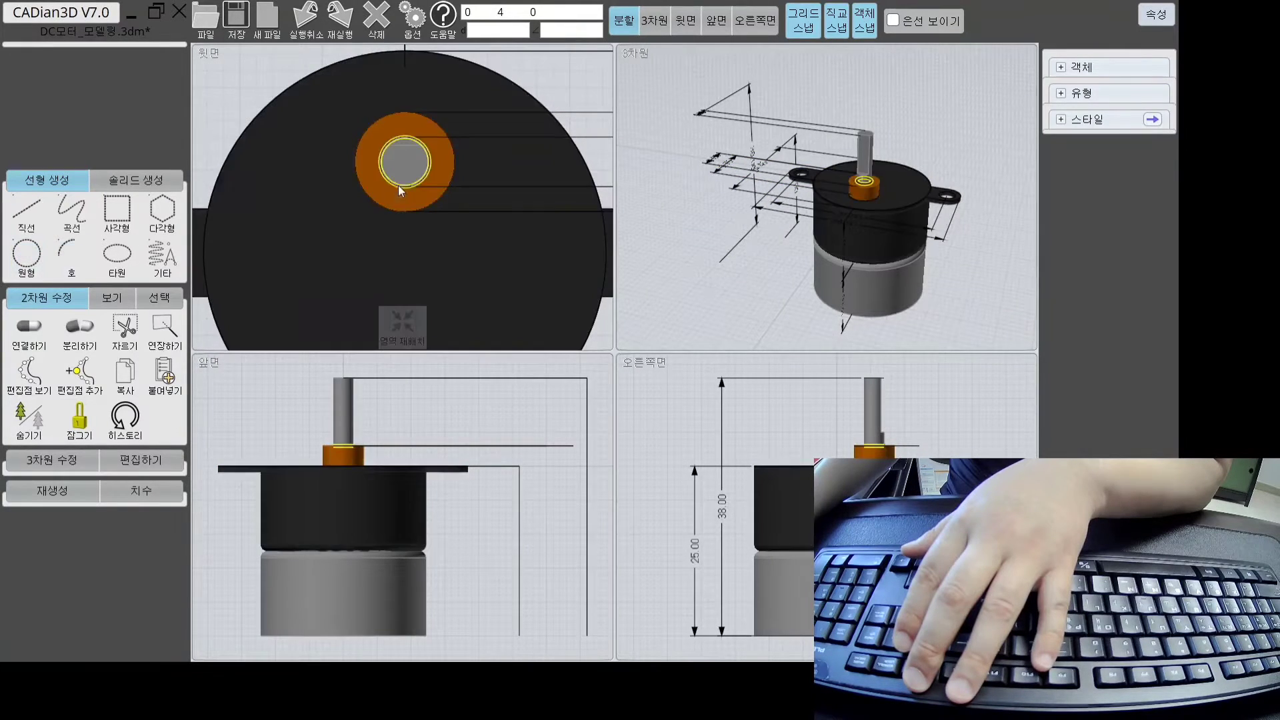
pyautogui.click(400, 162)
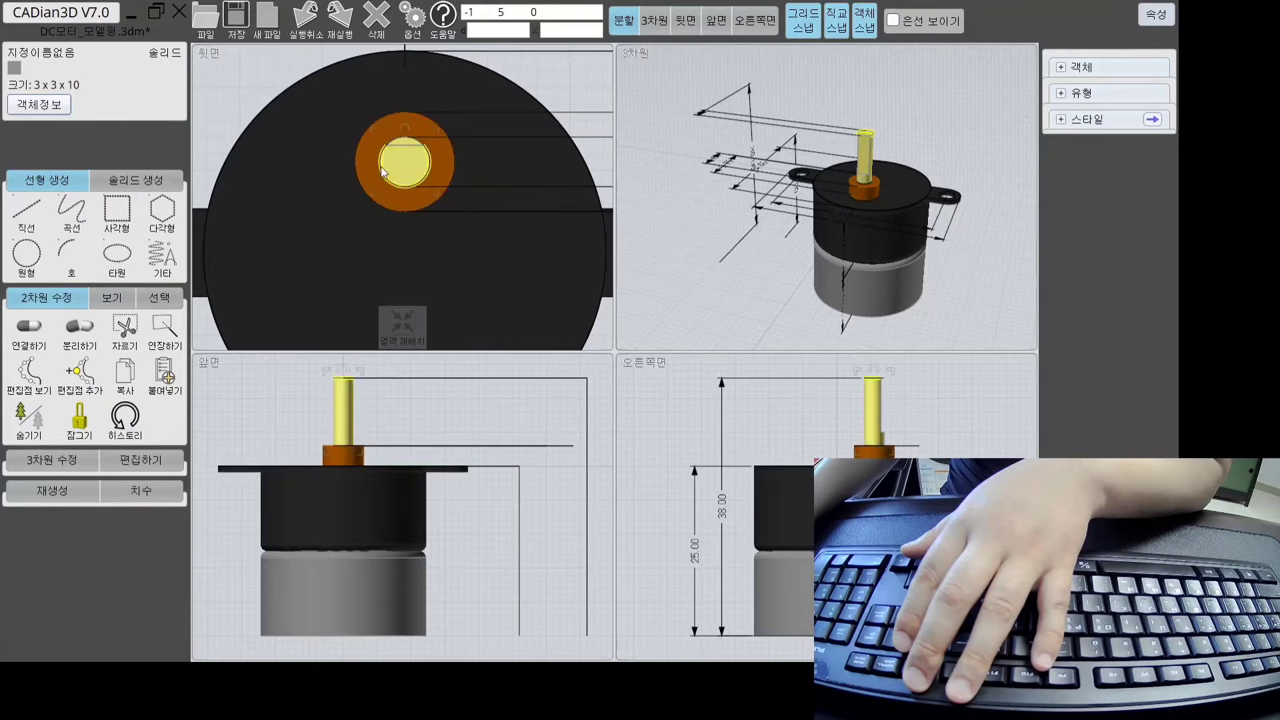
pyautogui.click(25, 215)
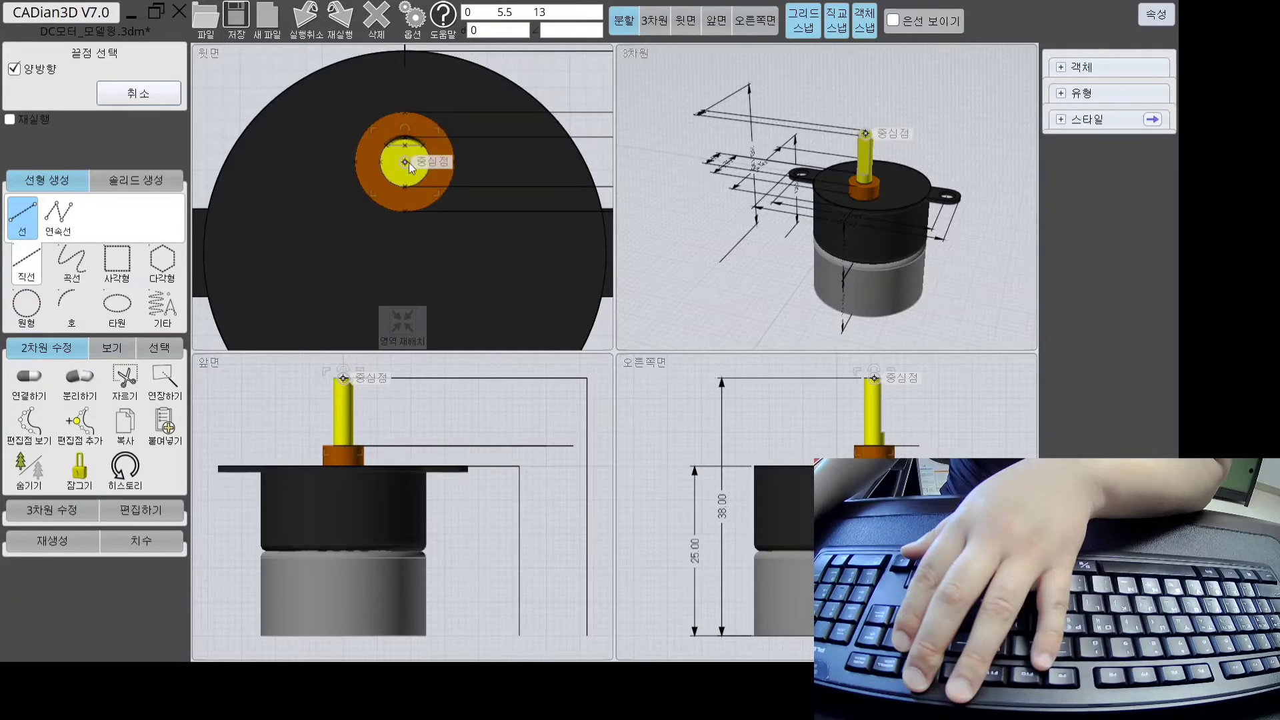
pyautogui.click(14, 68)
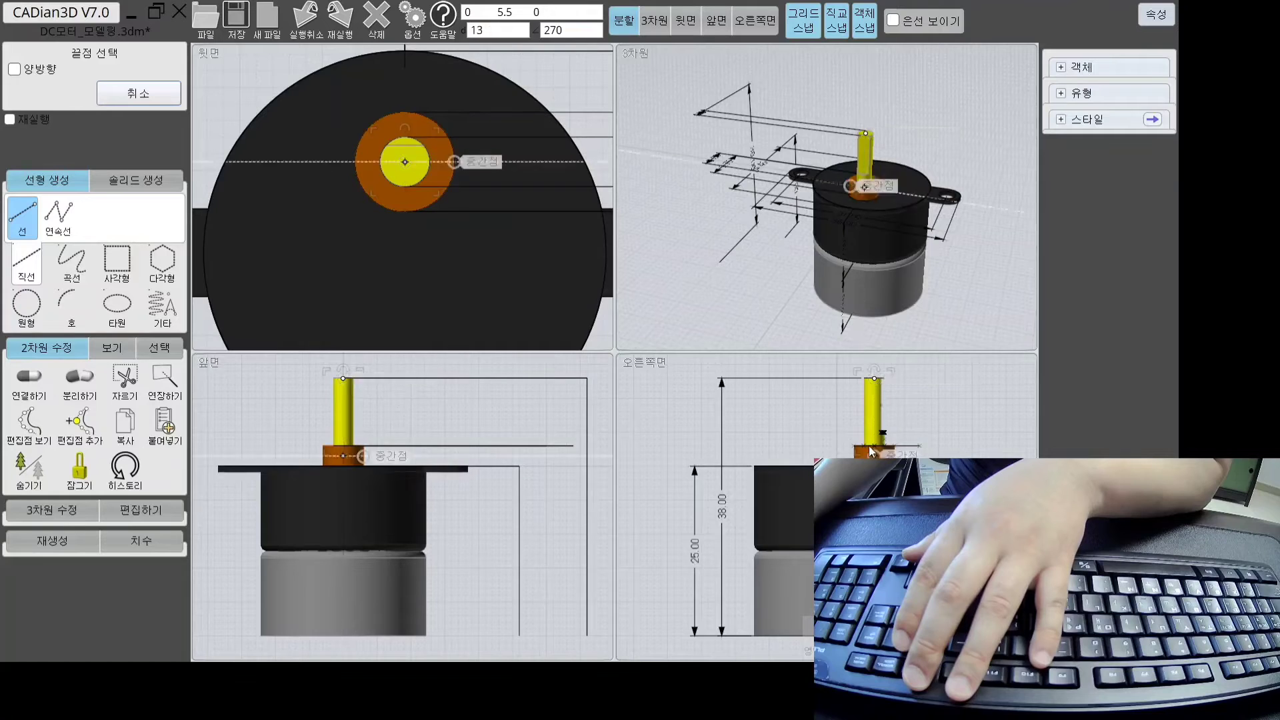
pyautogui.press('Escape')
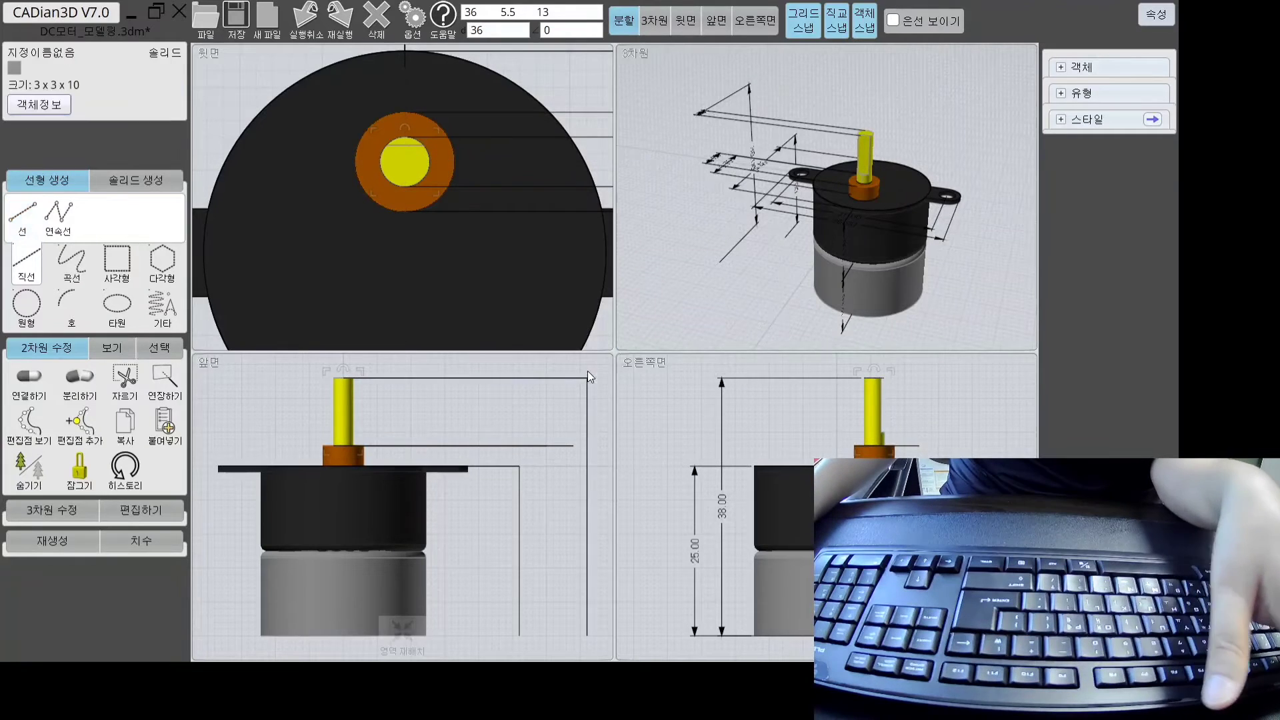
pyautogui.click(585, 74)
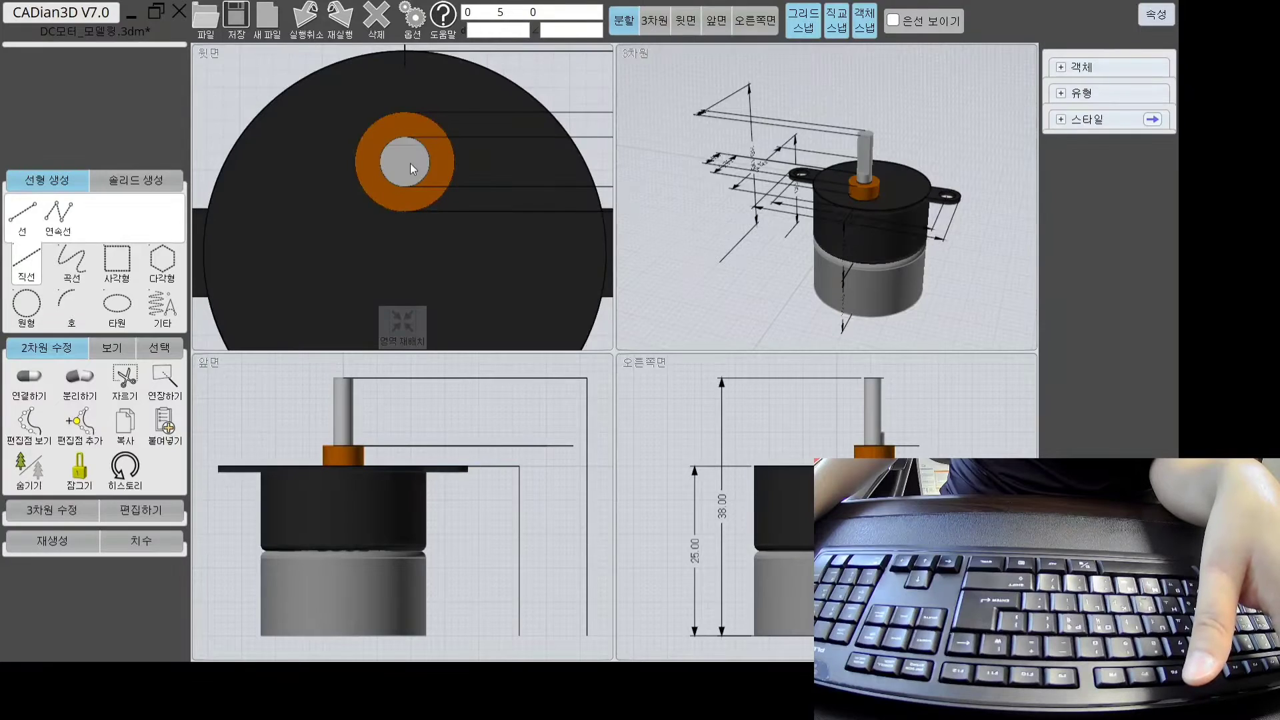
# Examine the shaft, the complete dimensioned top view of the motor and its body sides in the 3D view
pyautogui.click(410, 162)
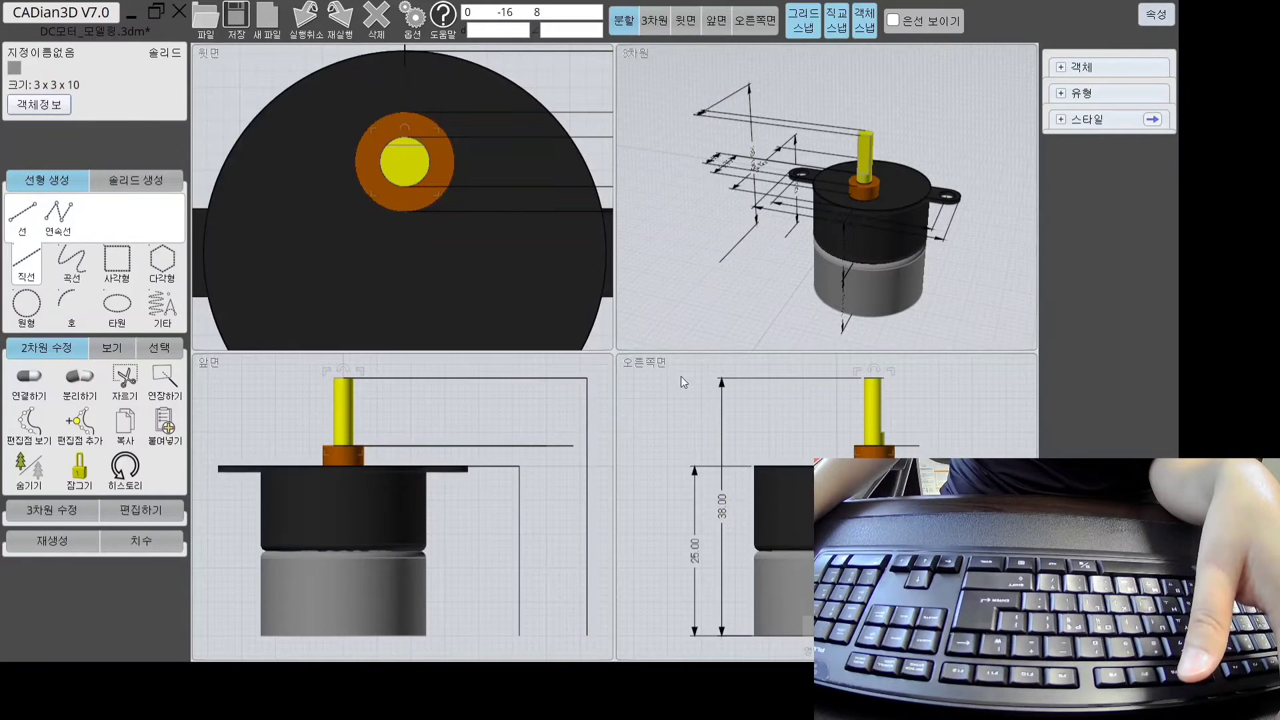
pyautogui.click(794, 413)
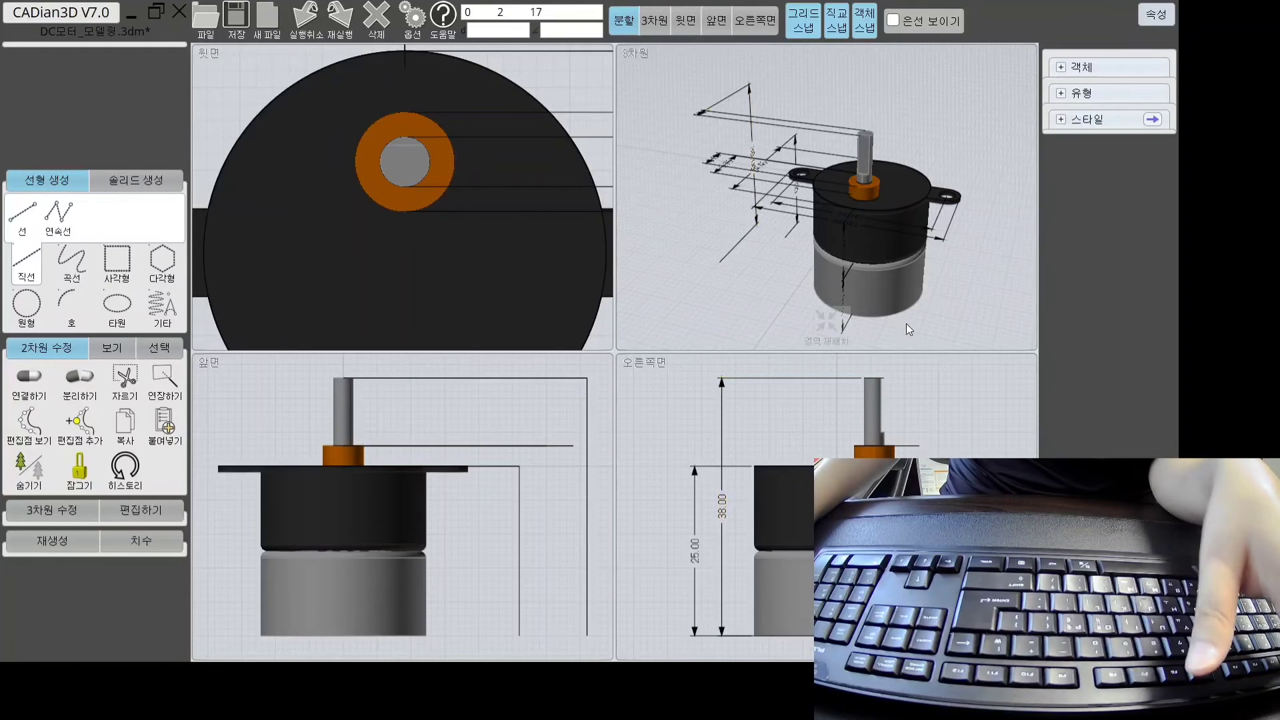
pyautogui.click(847, 329)
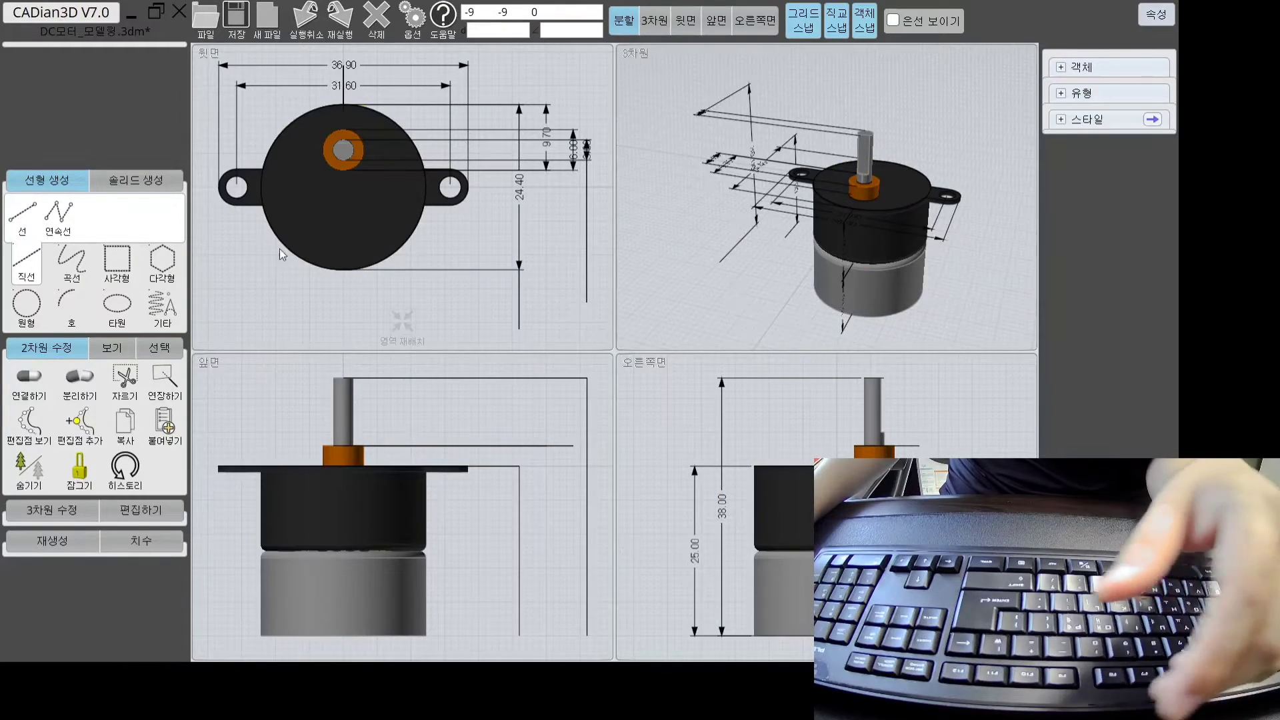
pyautogui.scroll(-3, 336, 150)
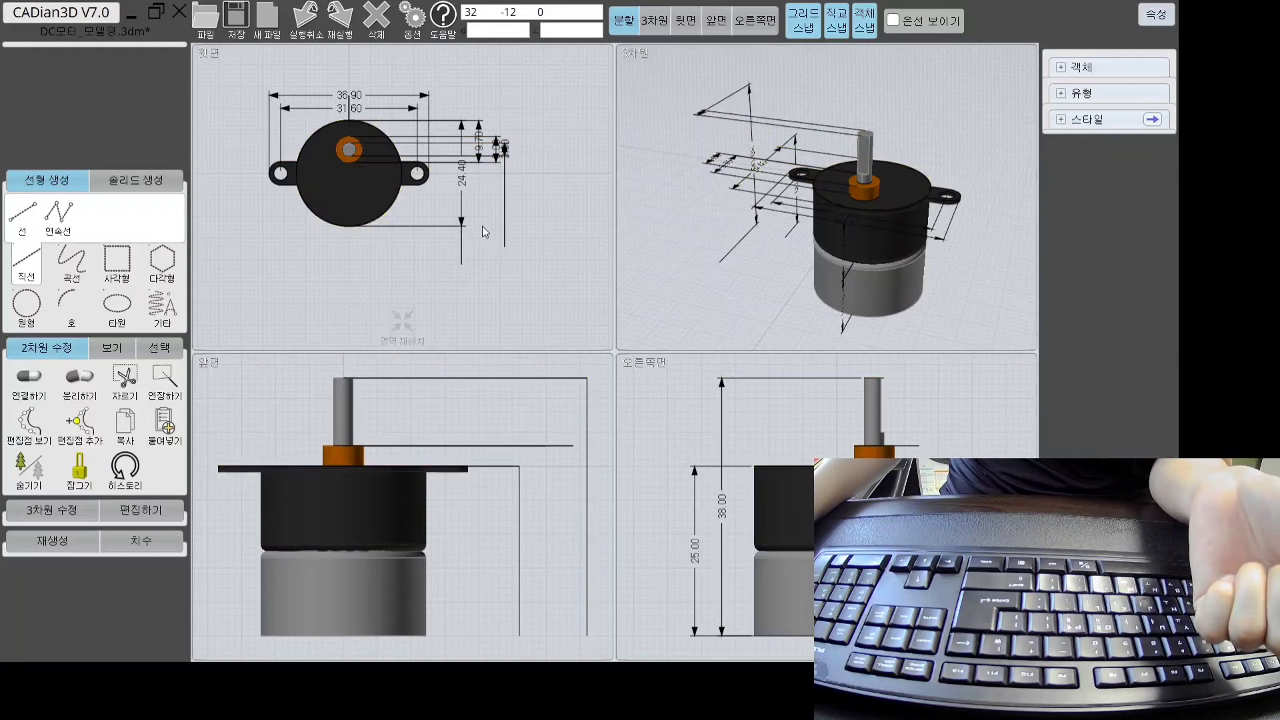
pyautogui.moveTo(233, 66); pyautogui.dragTo(586, 311)
pyautogui.click(547, 310)
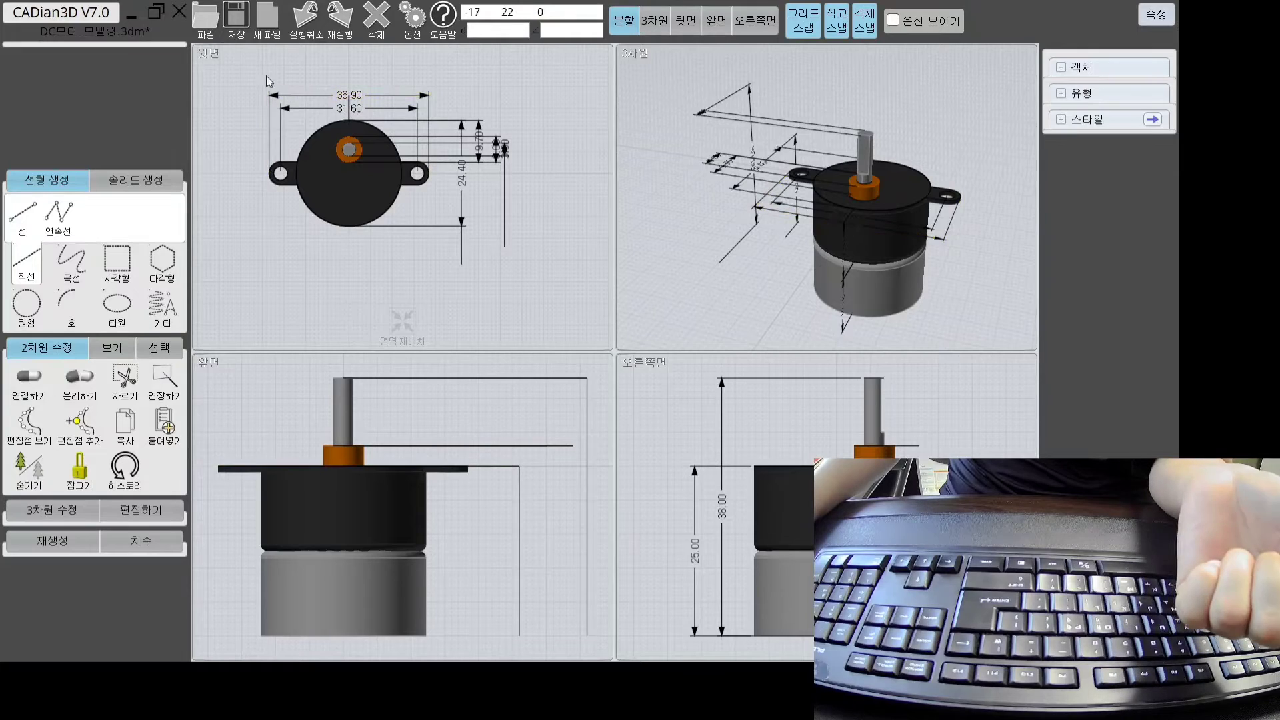
pyautogui.moveTo(258, 74); pyautogui.dragTo(532, 287)
pyautogui.click(542, 282)
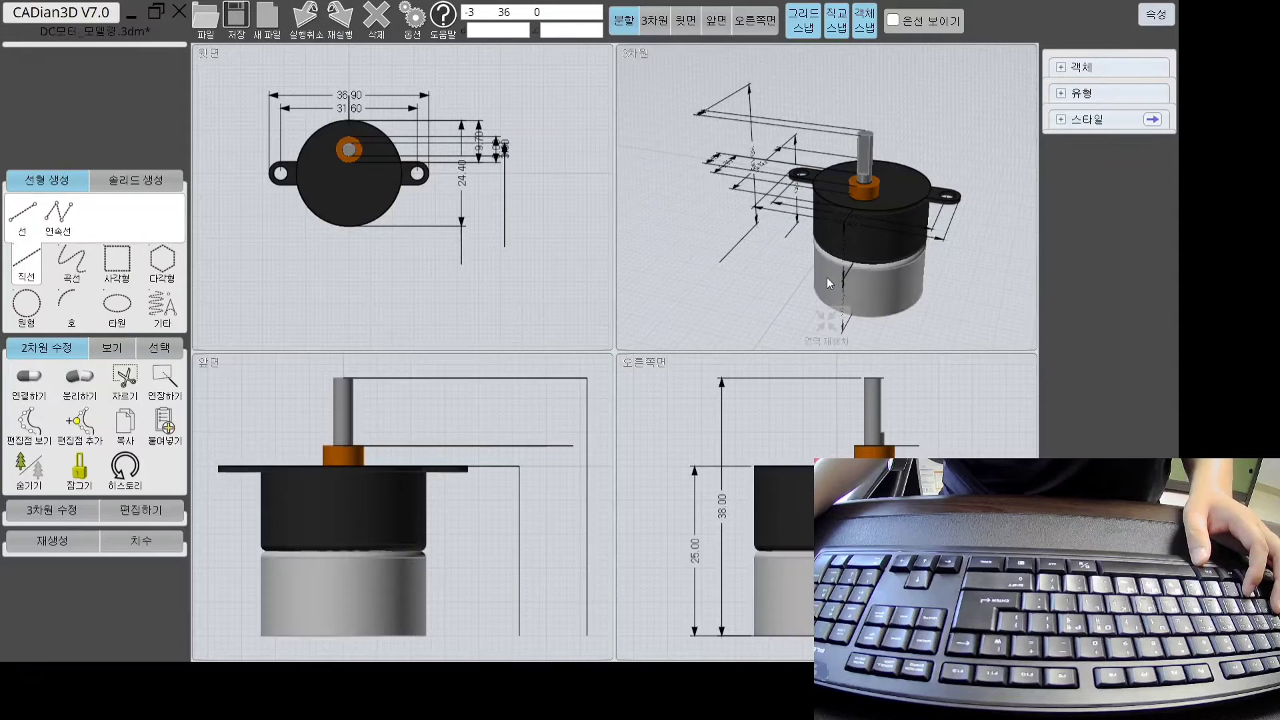
pyautogui.moveTo(826, 277); pyautogui.dragTo(973, 168, button='middle')
pyautogui.moveTo(823, 188); pyautogui.dragTo(787, 234, button='right')
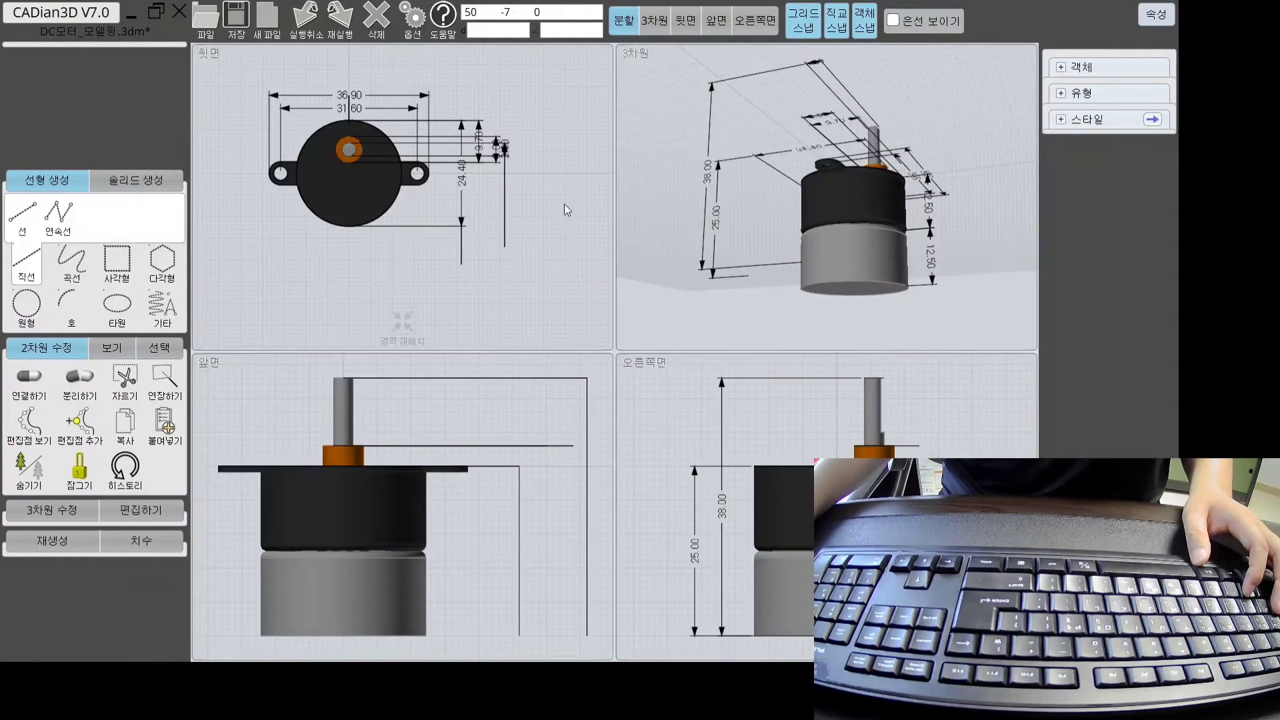
# Add a horizontal dimension across the full width of the mounting flange in the front view, placed below the motor
pyautogui.click(64, 541)
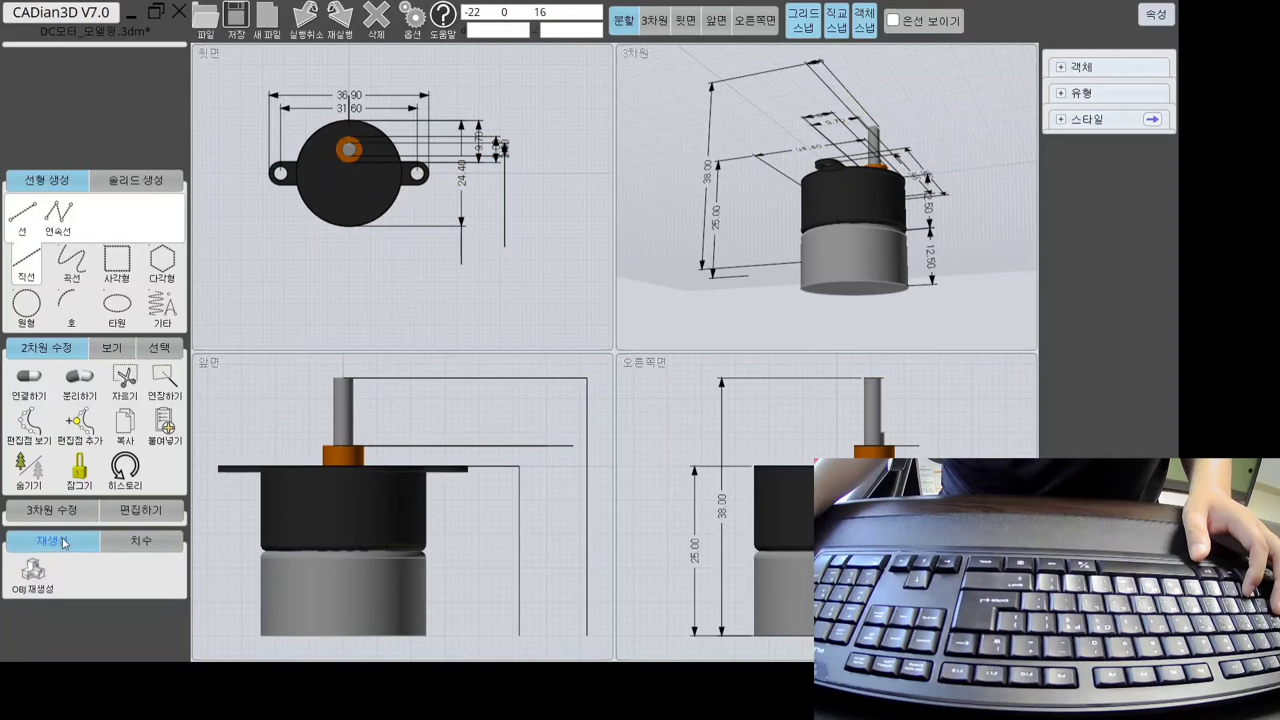
pyautogui.click(81, 518)
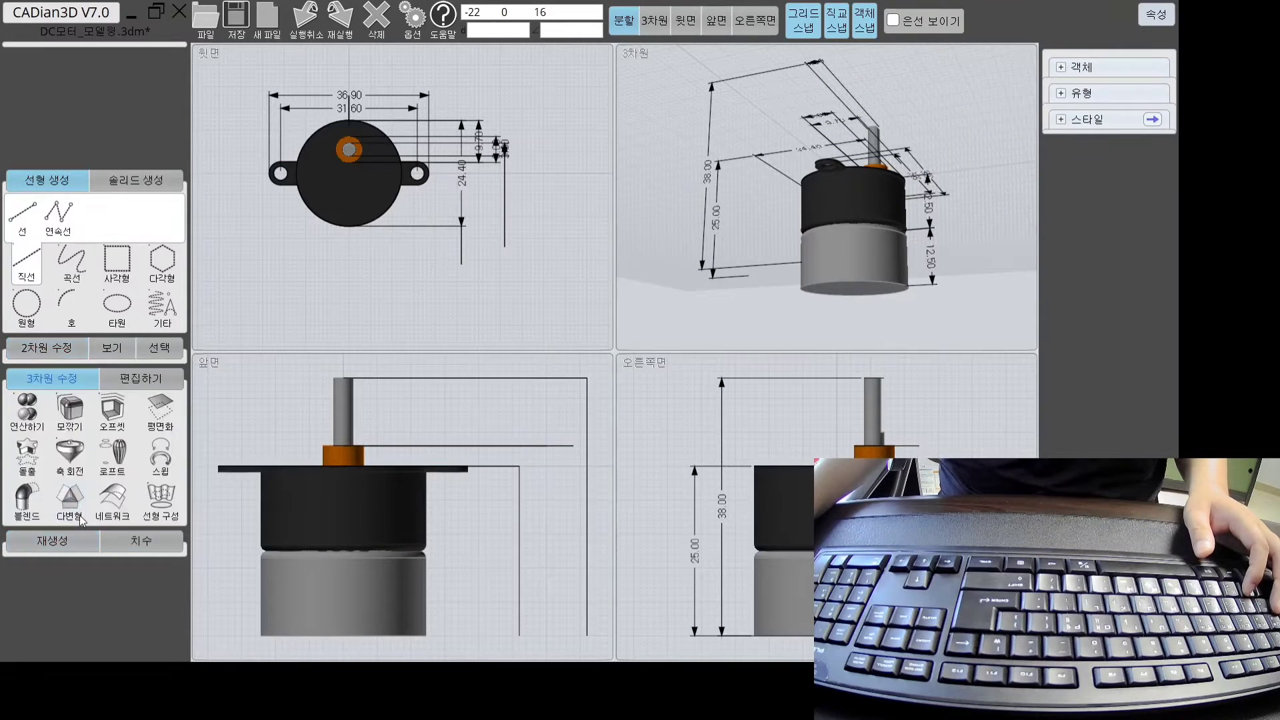
pyautogui.click(155, 545)
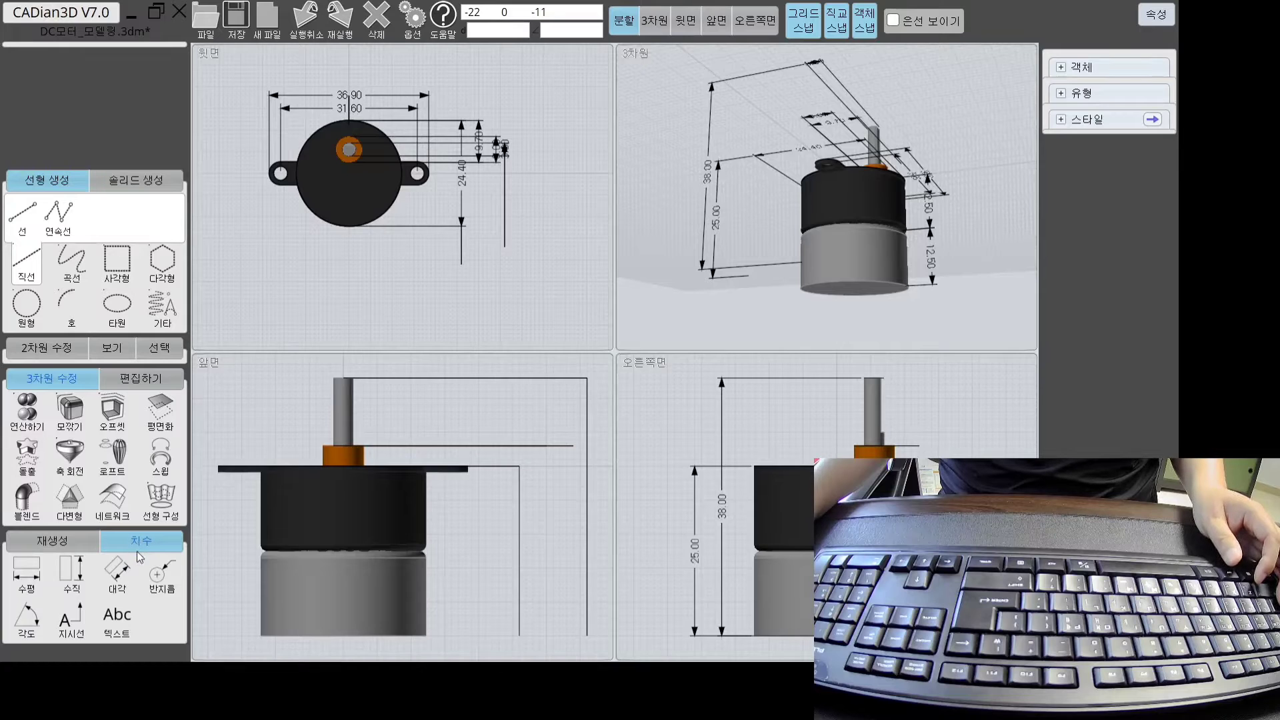
pyautogui.click(27, 577)
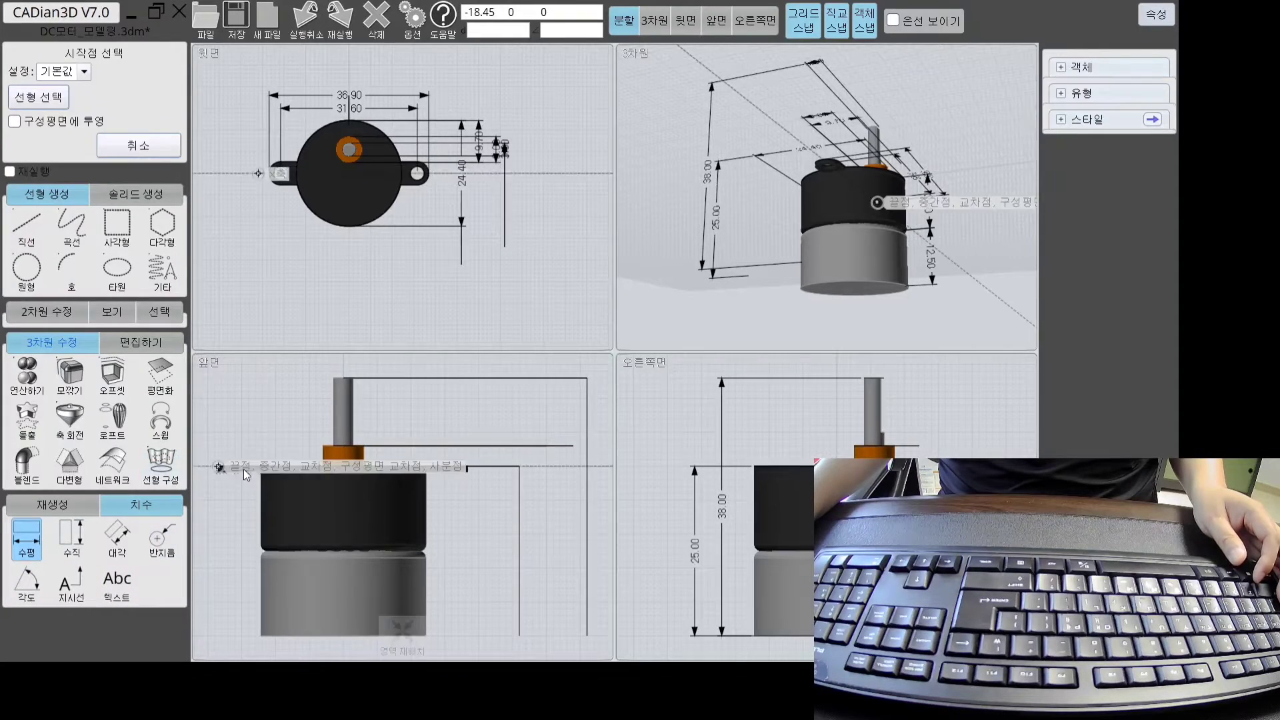
pyautogui.click(717, 20)
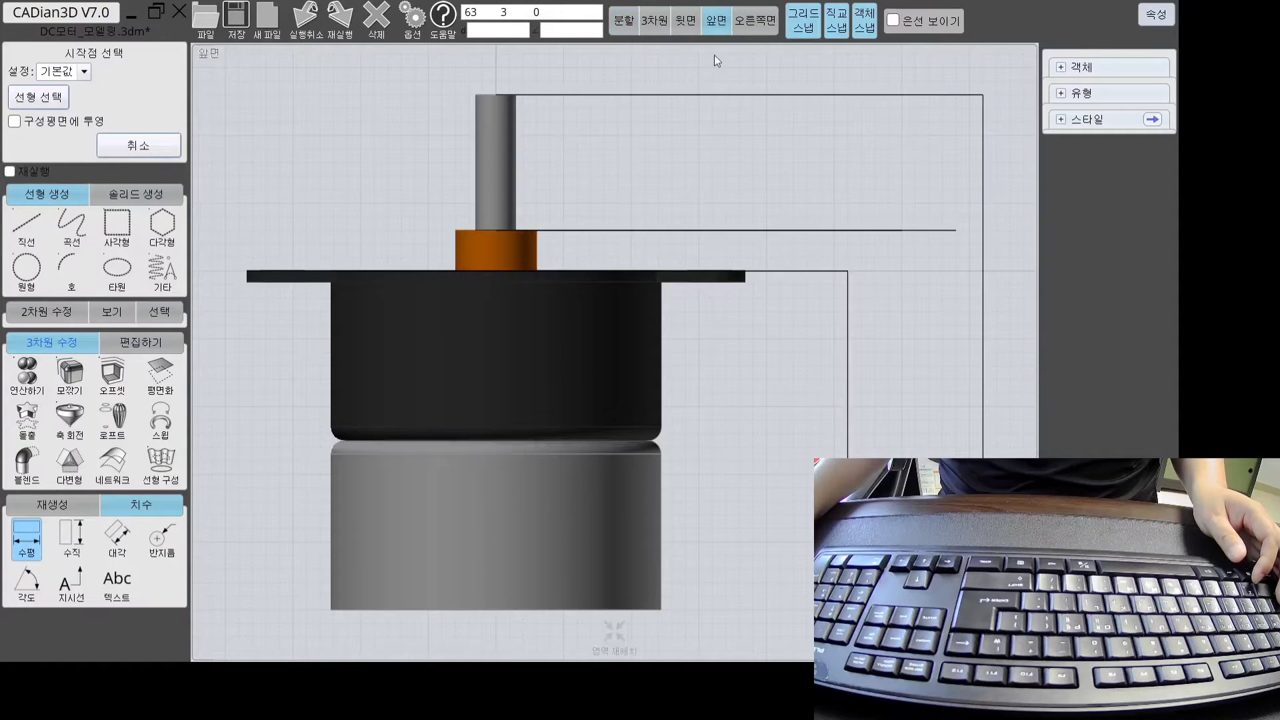
pyautogui.click(246, 273)
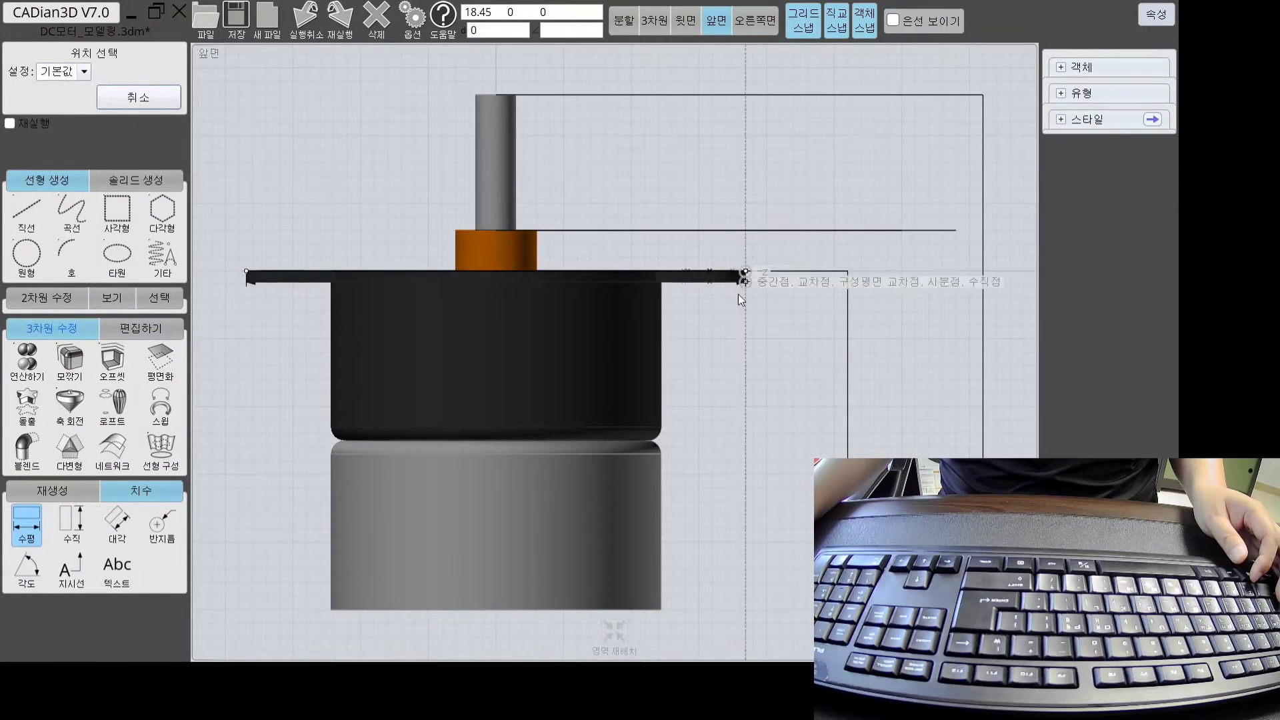
pyautogui.click(745, 274)
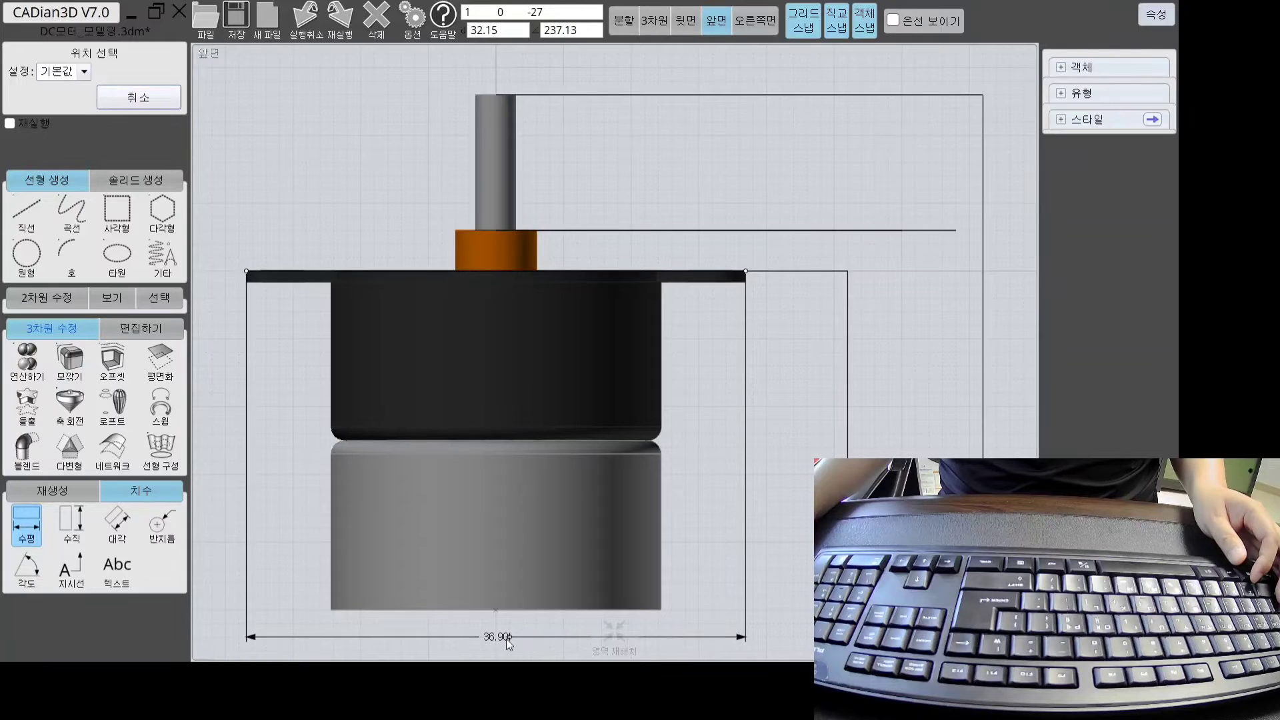
pyautogui.click(506, 639)
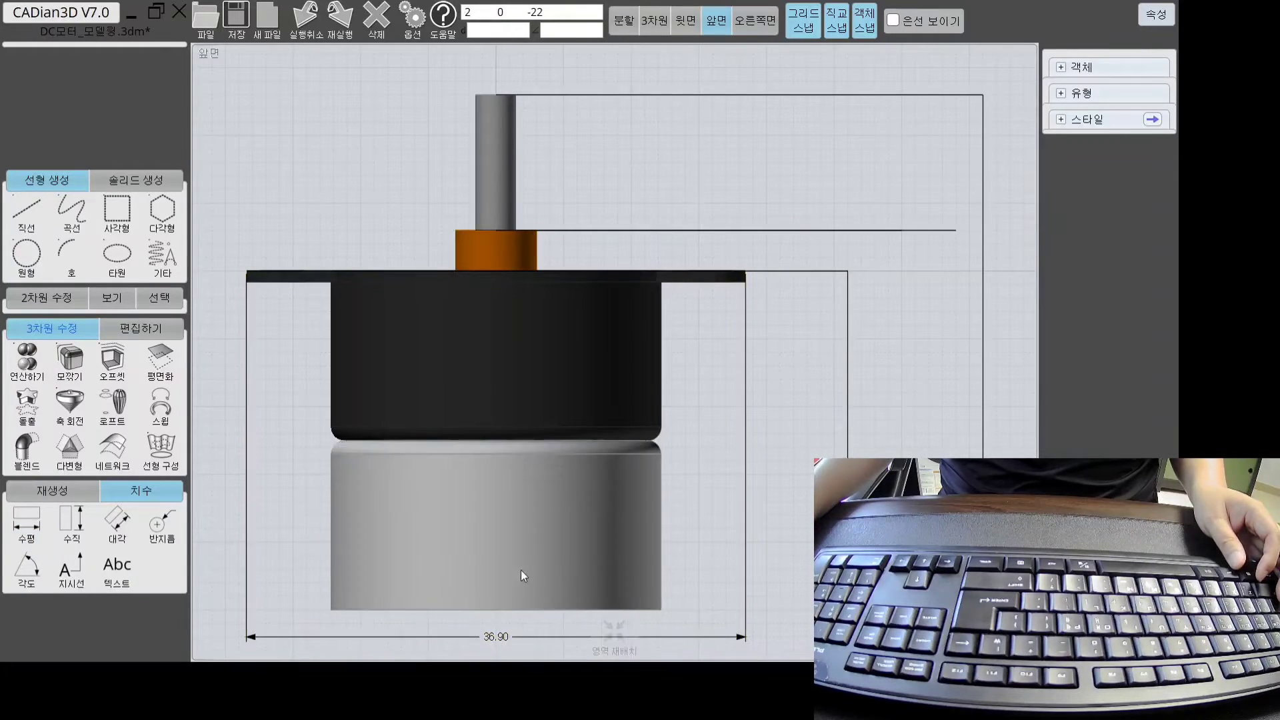
pyautogui.moveTo(565, 339); pyautogui.dragTo(590, 246, button='middle')
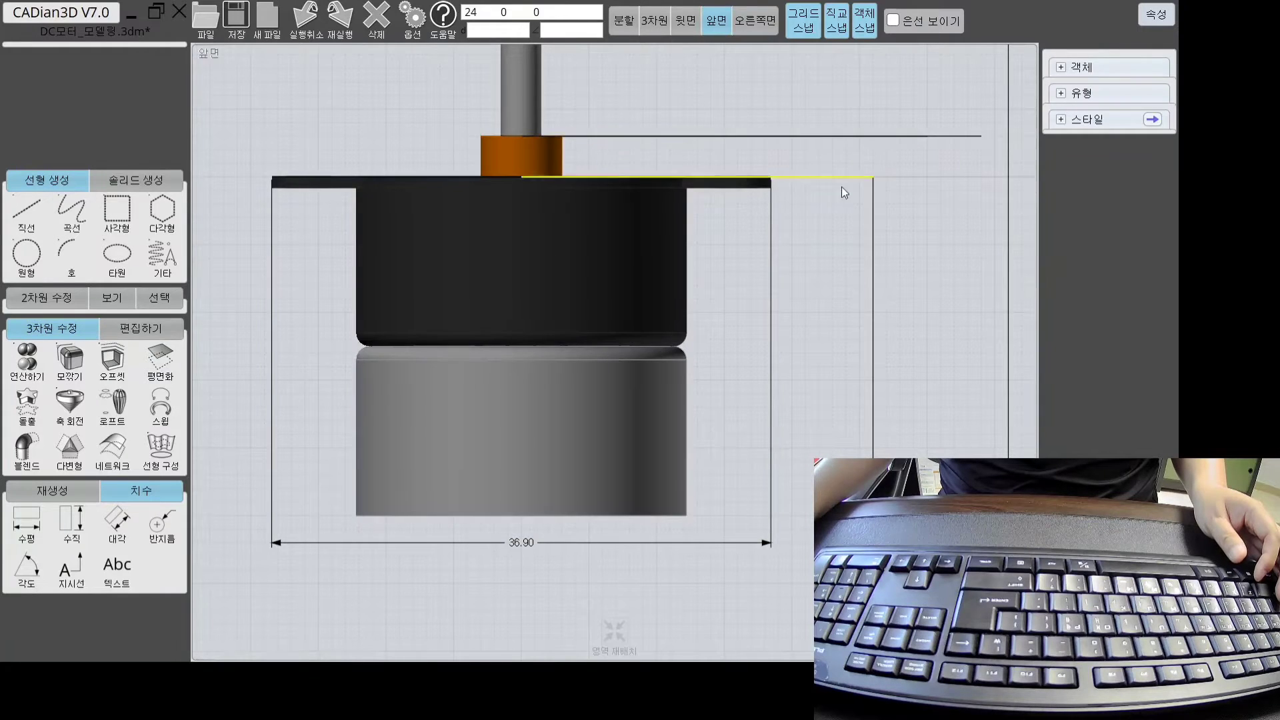
pyautogui.click(30, 523)
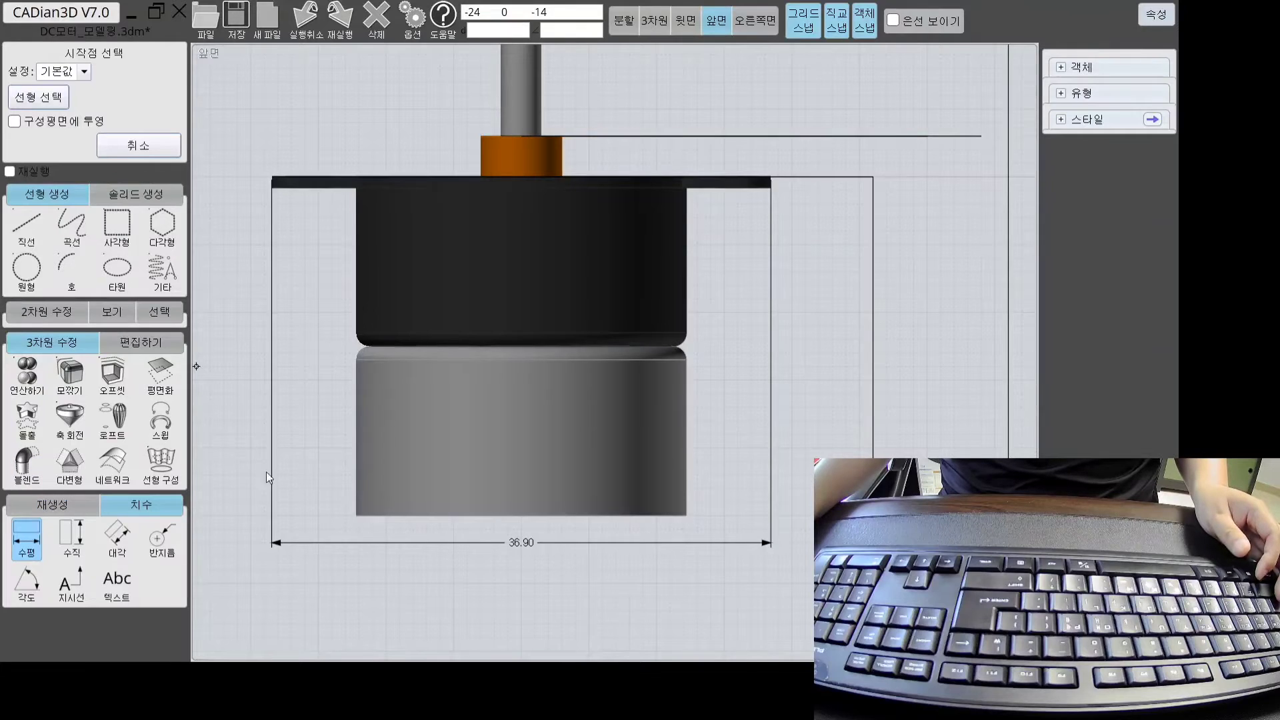
pyautogui.click(521, 367)
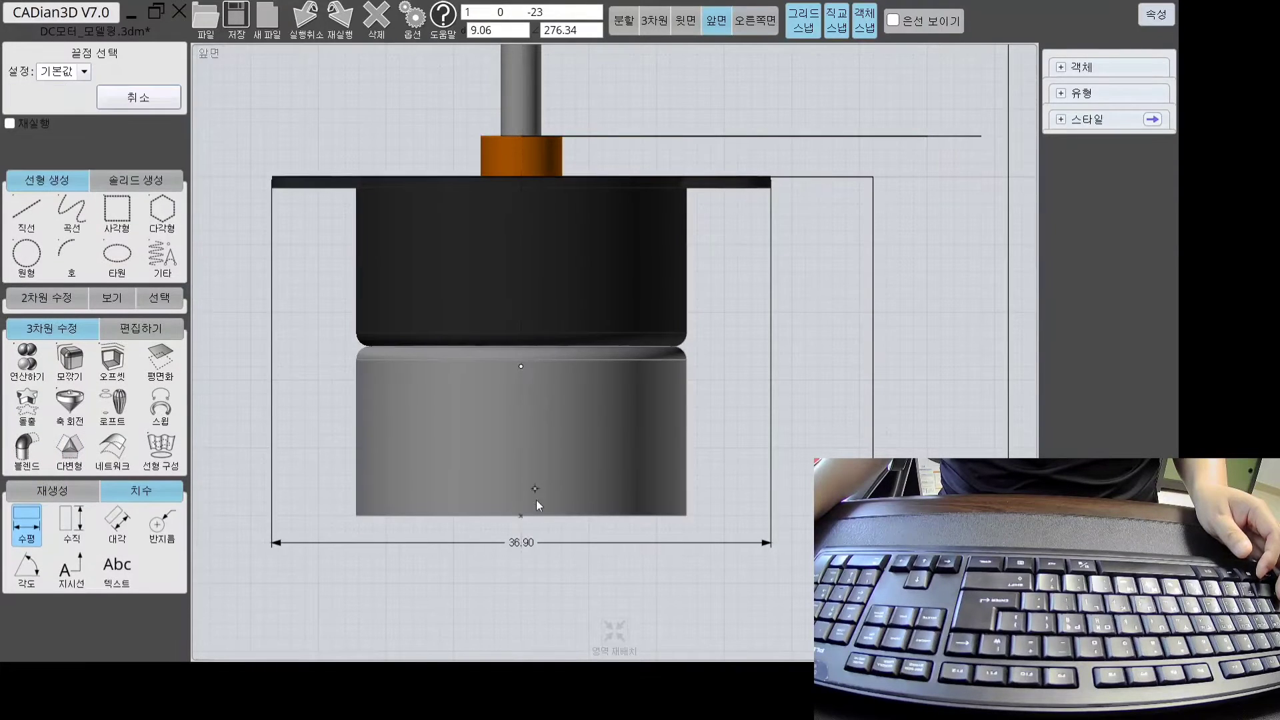
pyautogui.click(523, 515)
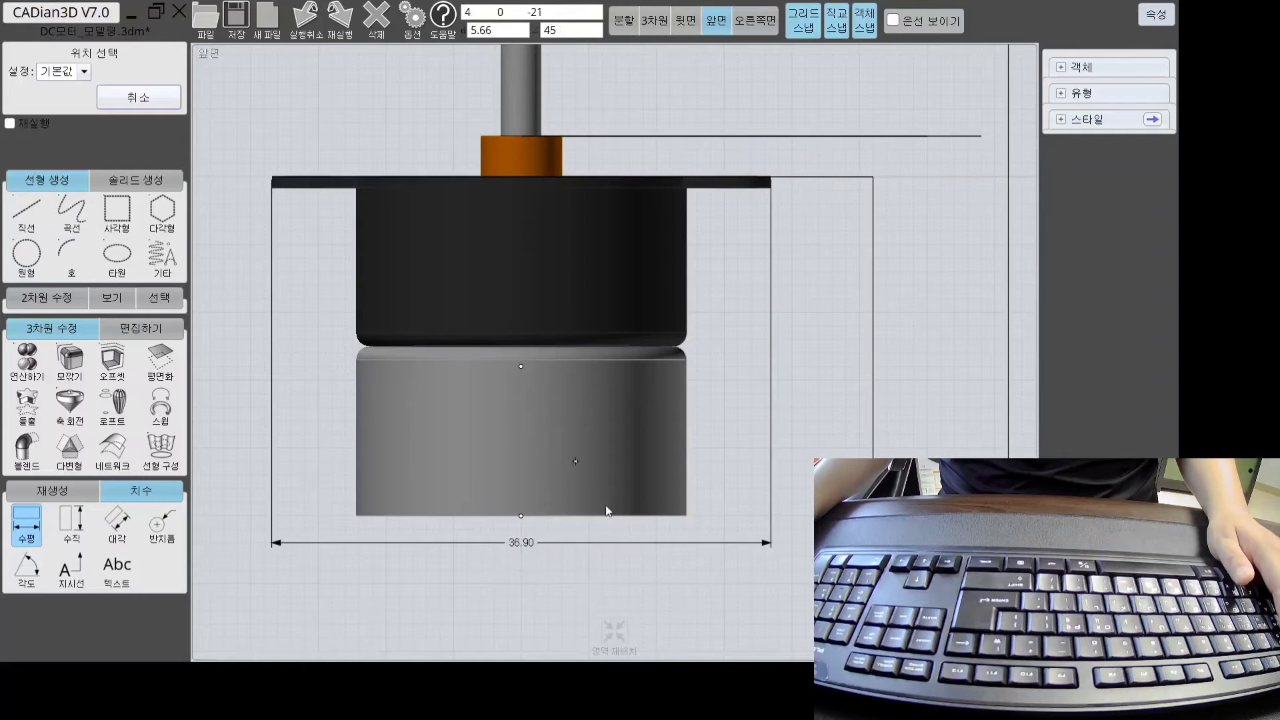
pyautogui.press('Escape')
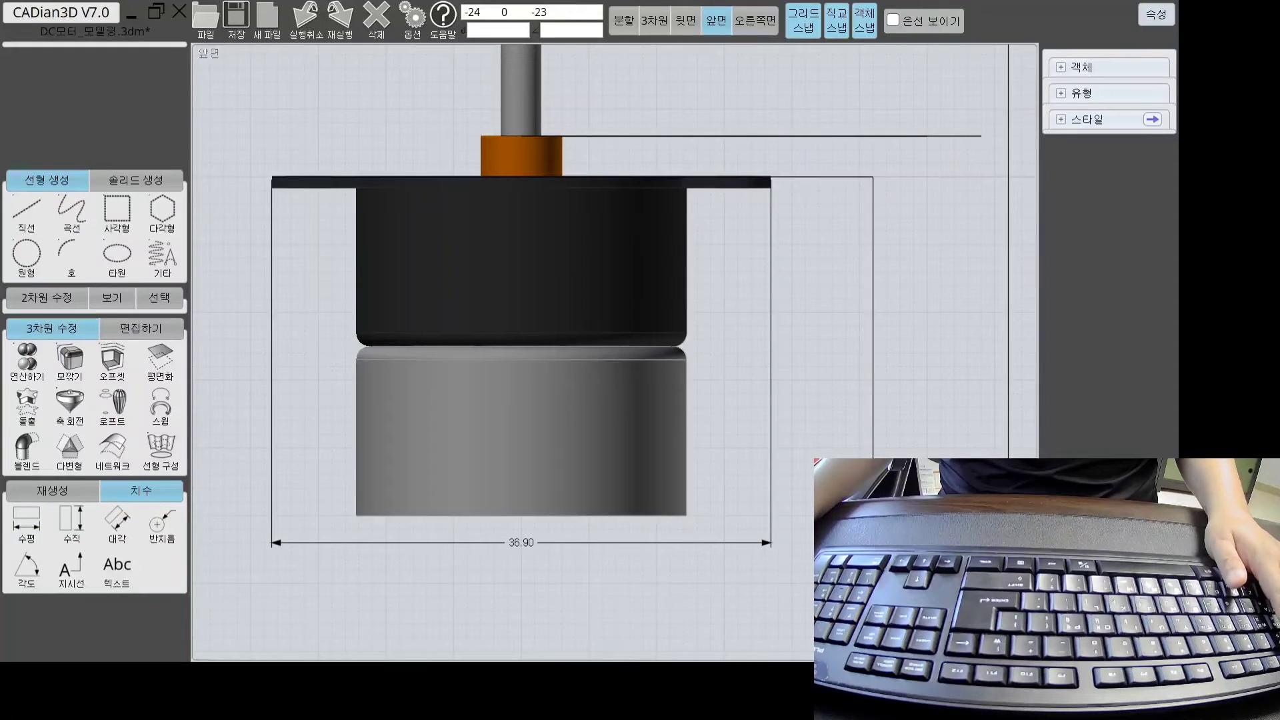
# Add a vertical dimension from the lower grey body's bevel line to its base, placed beside the motor in the front view
pyautogui.click(81, 529)
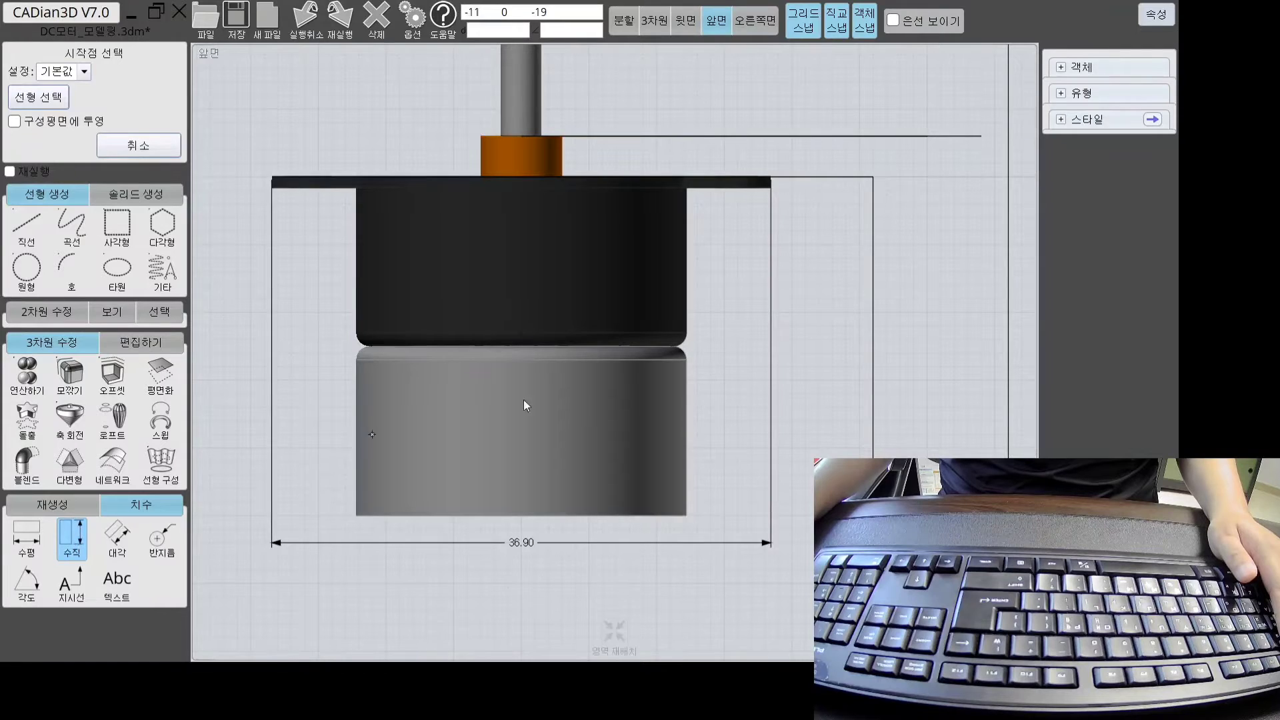
pyautogui.click(520, 360)
pyautogui.click(521, 516)
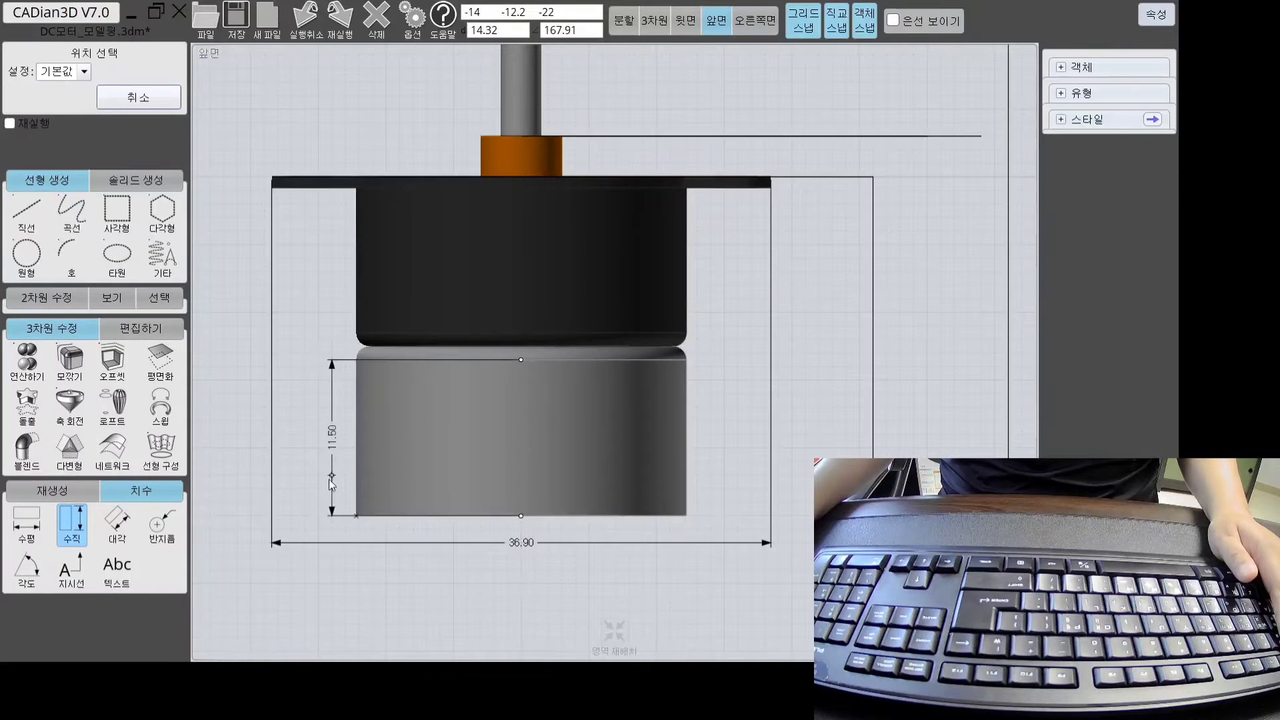
pyautogui.click(304, 471)
# Add a second vertical dimension from the seam under the black housing to the grey body's base, on the opposite side
pyautogui.press('Return')
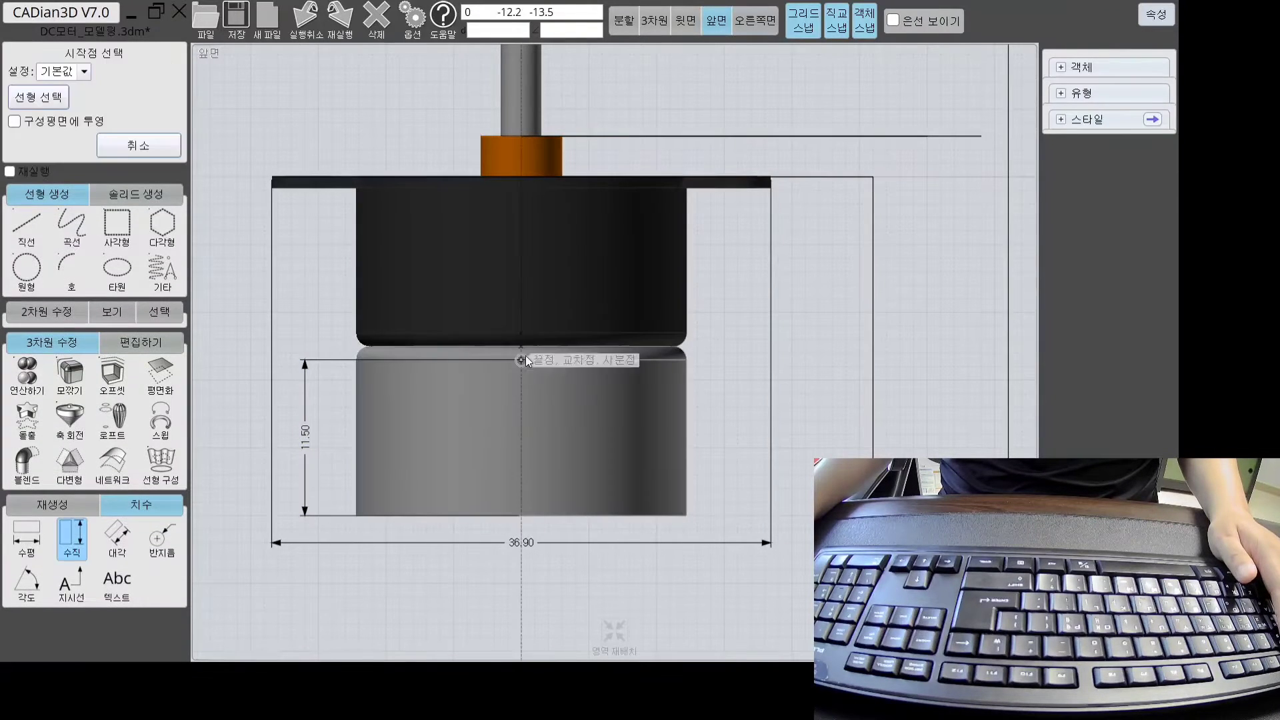
pyautogui.click(522, 348)
pyautogui.click(522, 515)
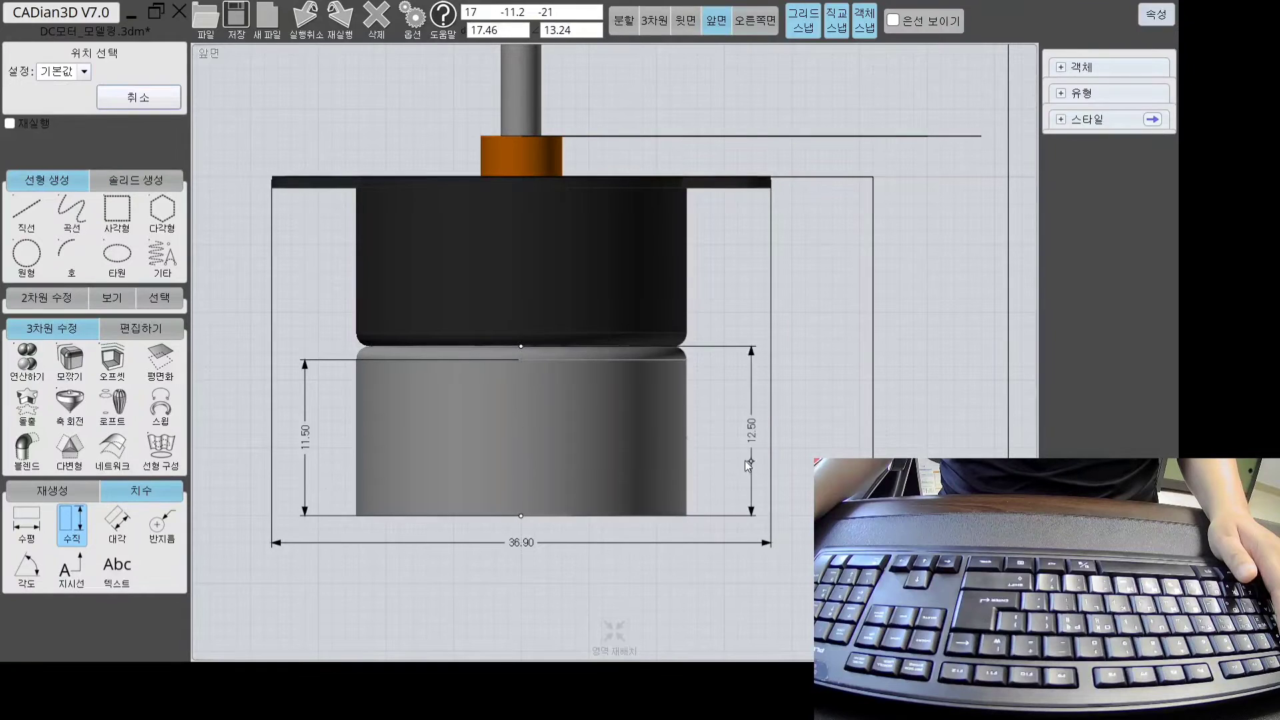
pyautogui.click(737, 455)
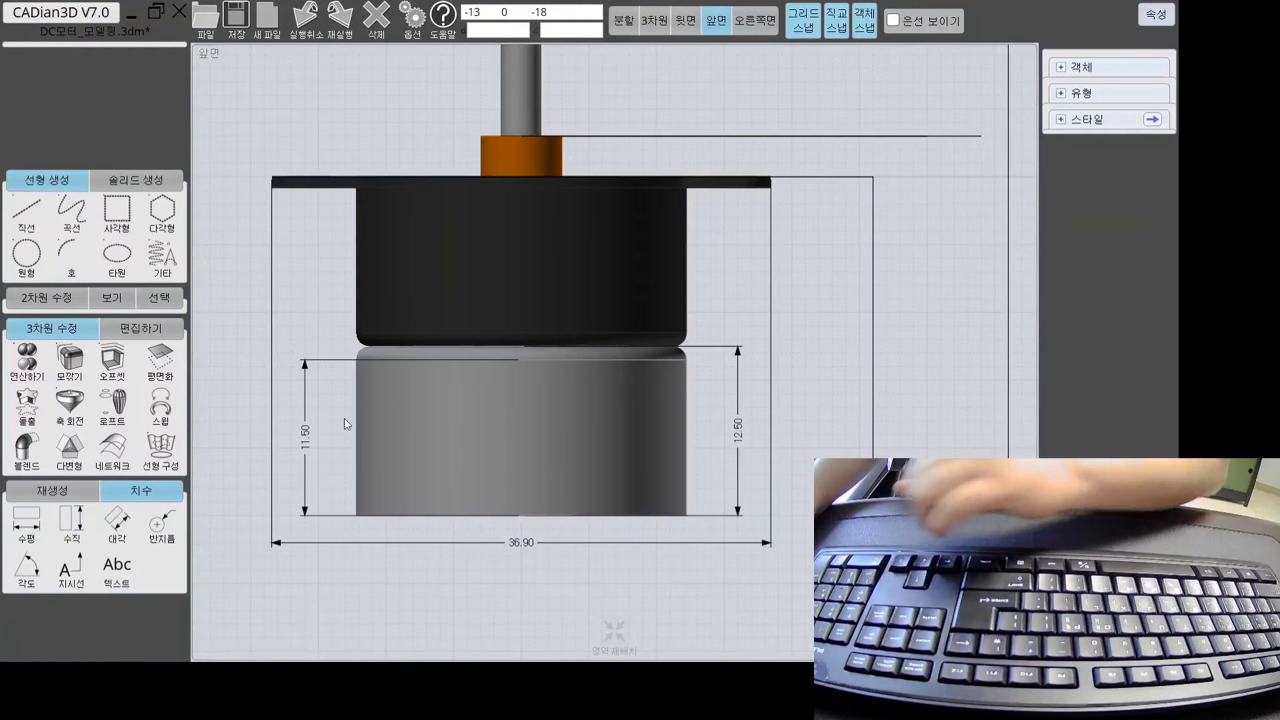
# Delete the two vertical dimensions of the lower grey body, keeping the horizontal flange dimension
pyautogui.click(316, 363)
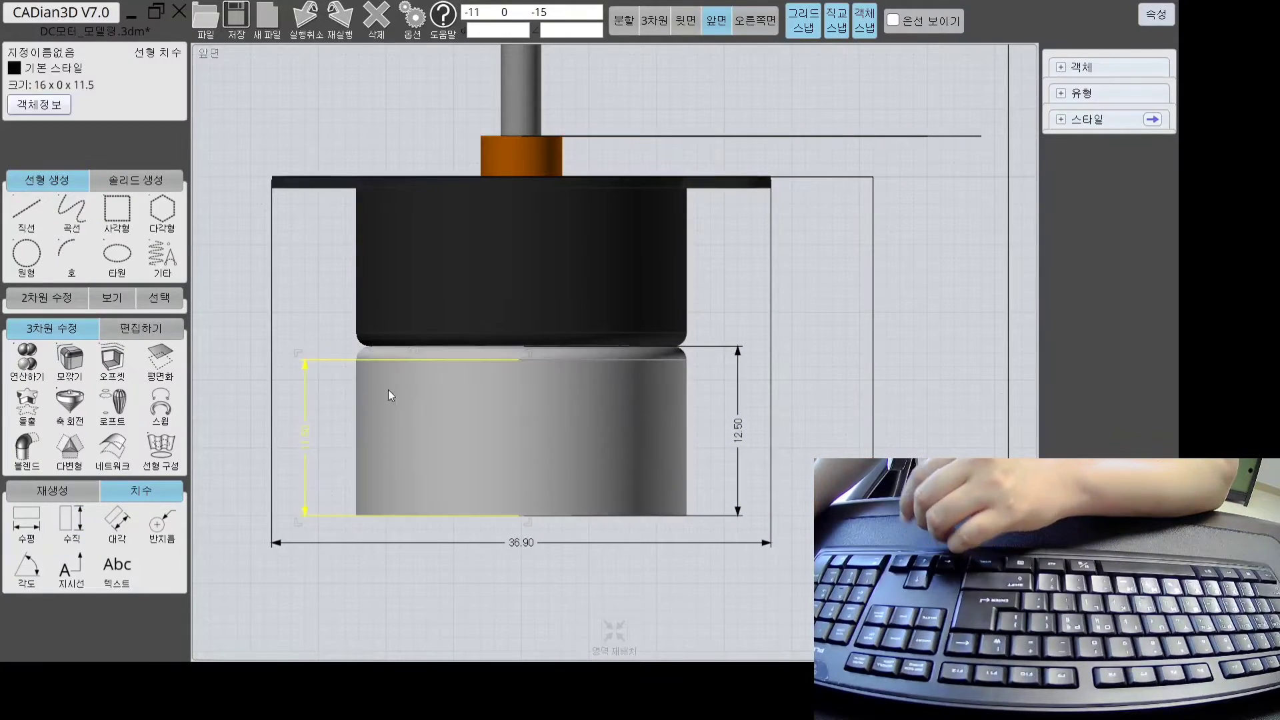
pyautogui.press('Delete')
pyautogui.click(738, 401)
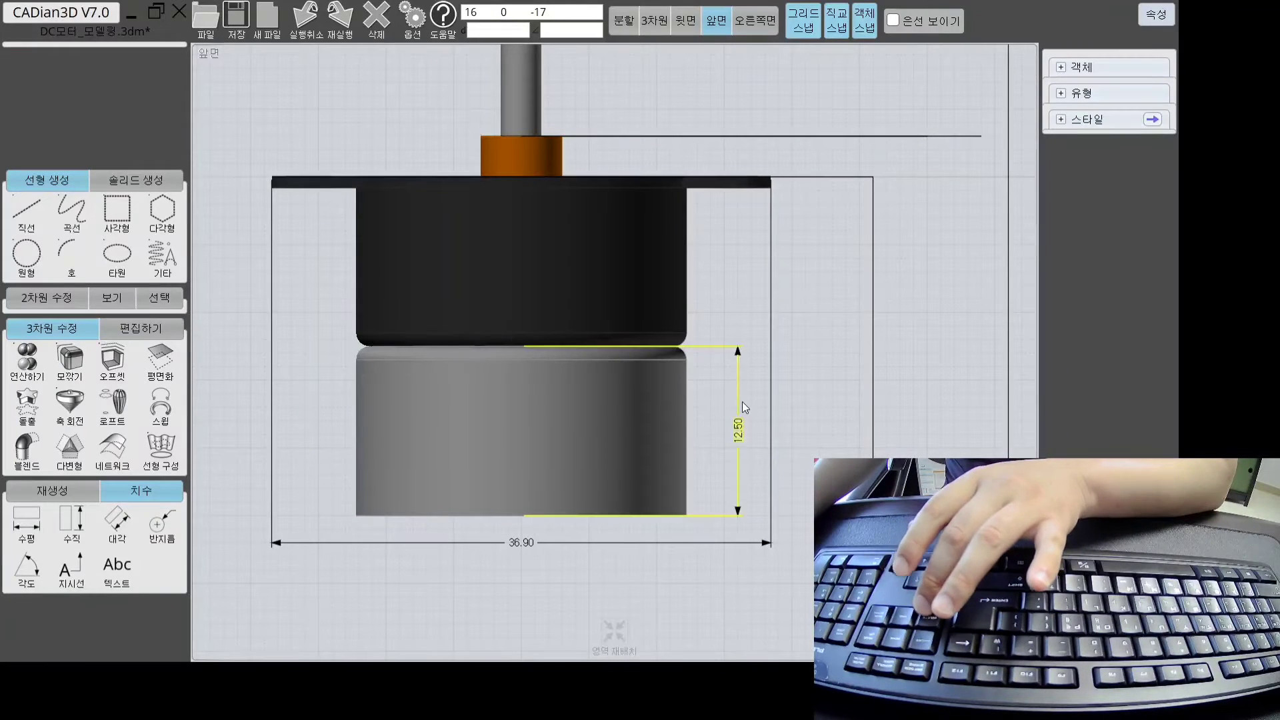
pyautogui.press('Delete')
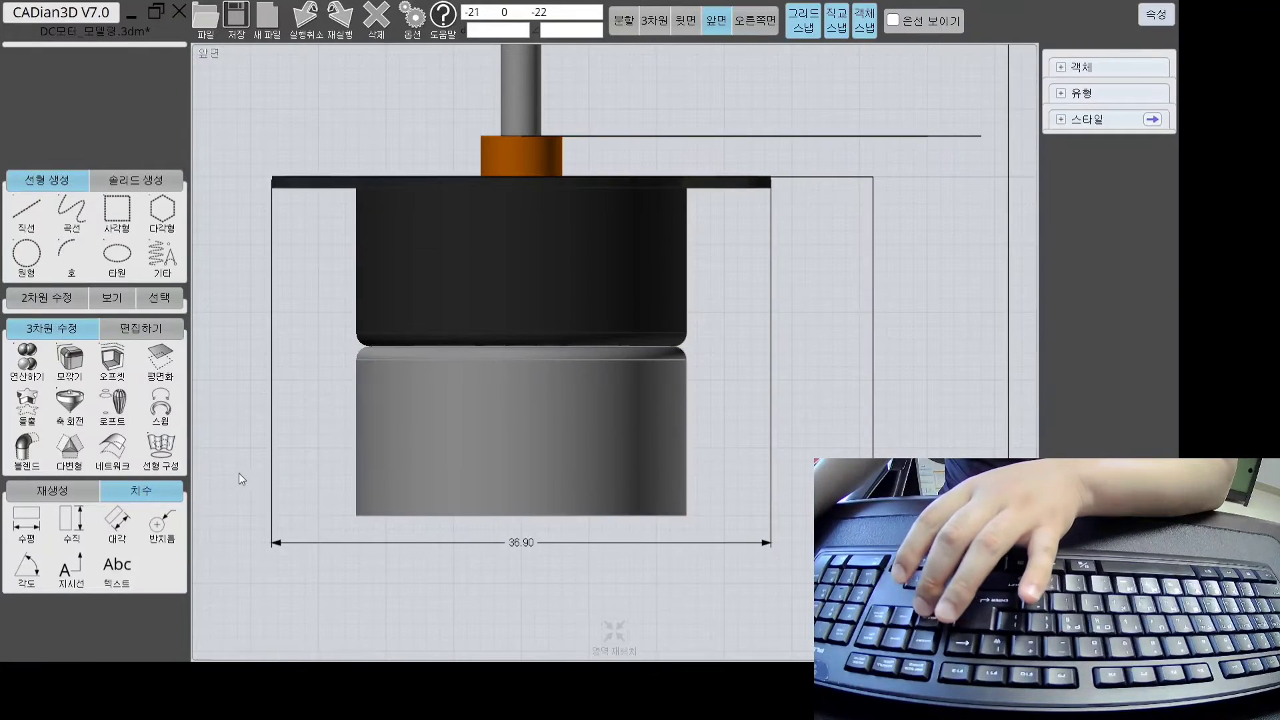
pyautogui.click(168, 518)
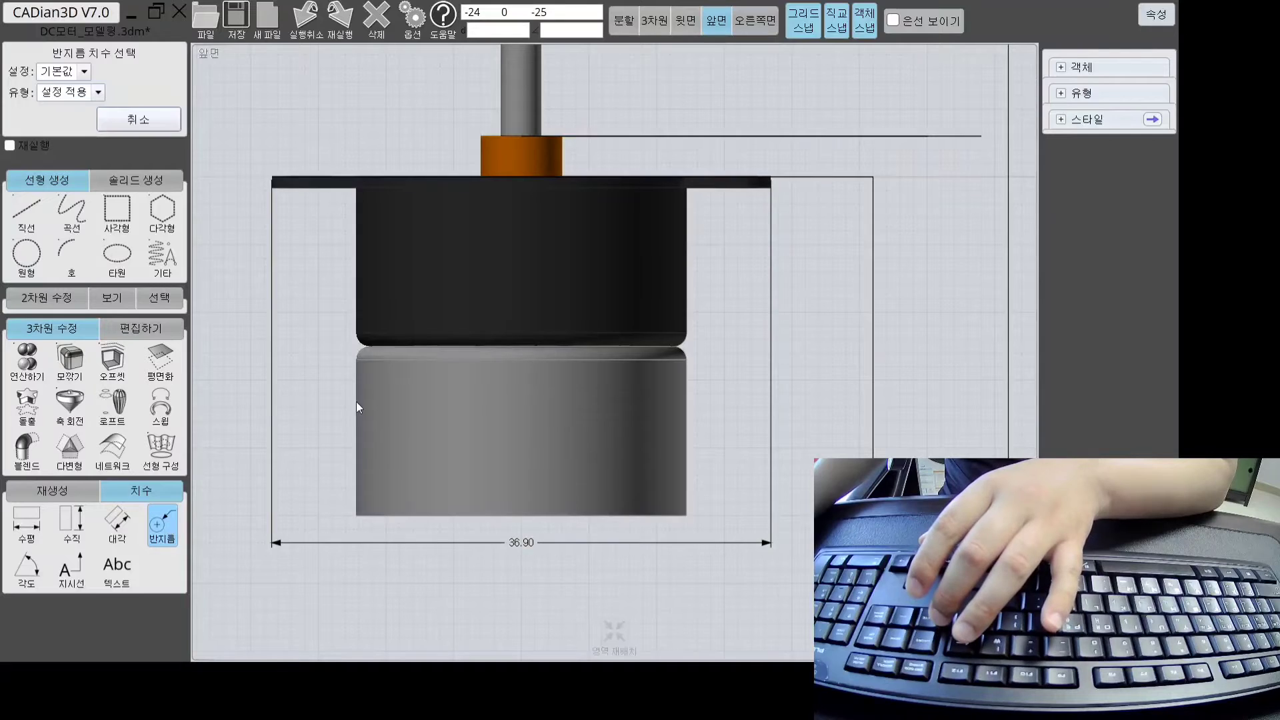
pyautogui.scroll(-3, 341, 330)
pyautogui.scroll(3, 376, 217)
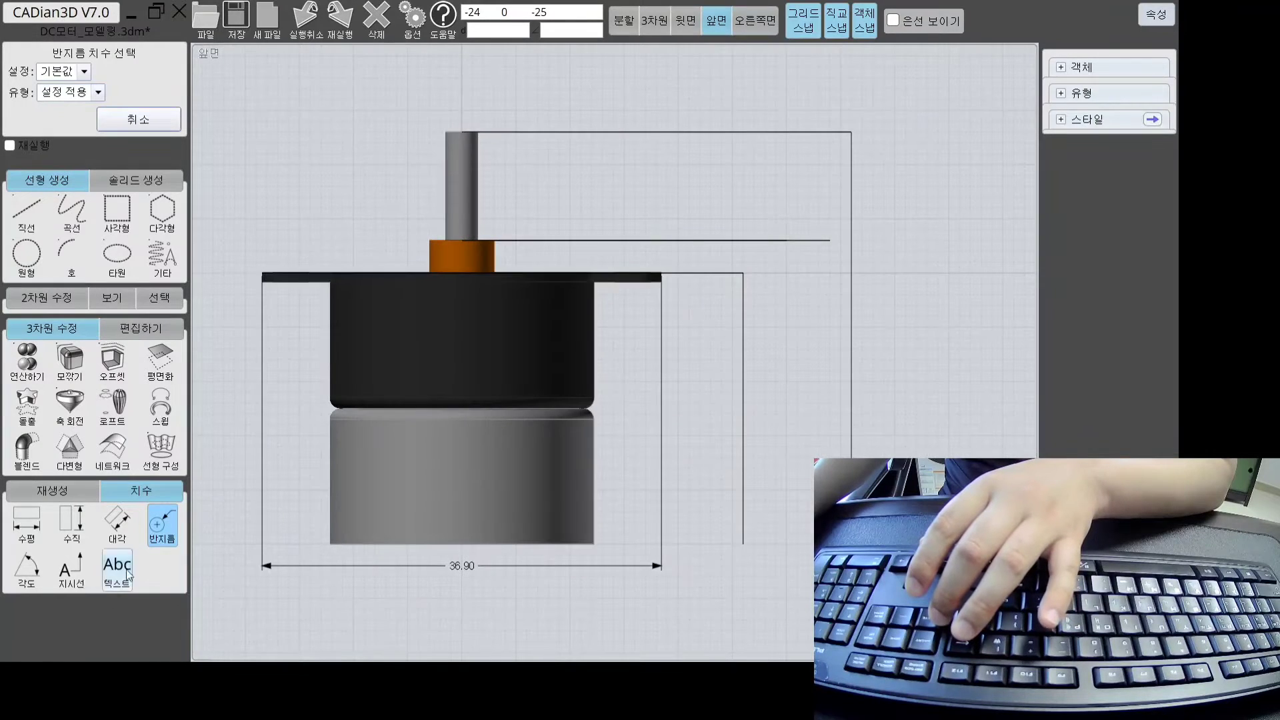
pyautogui.click(163, 114)
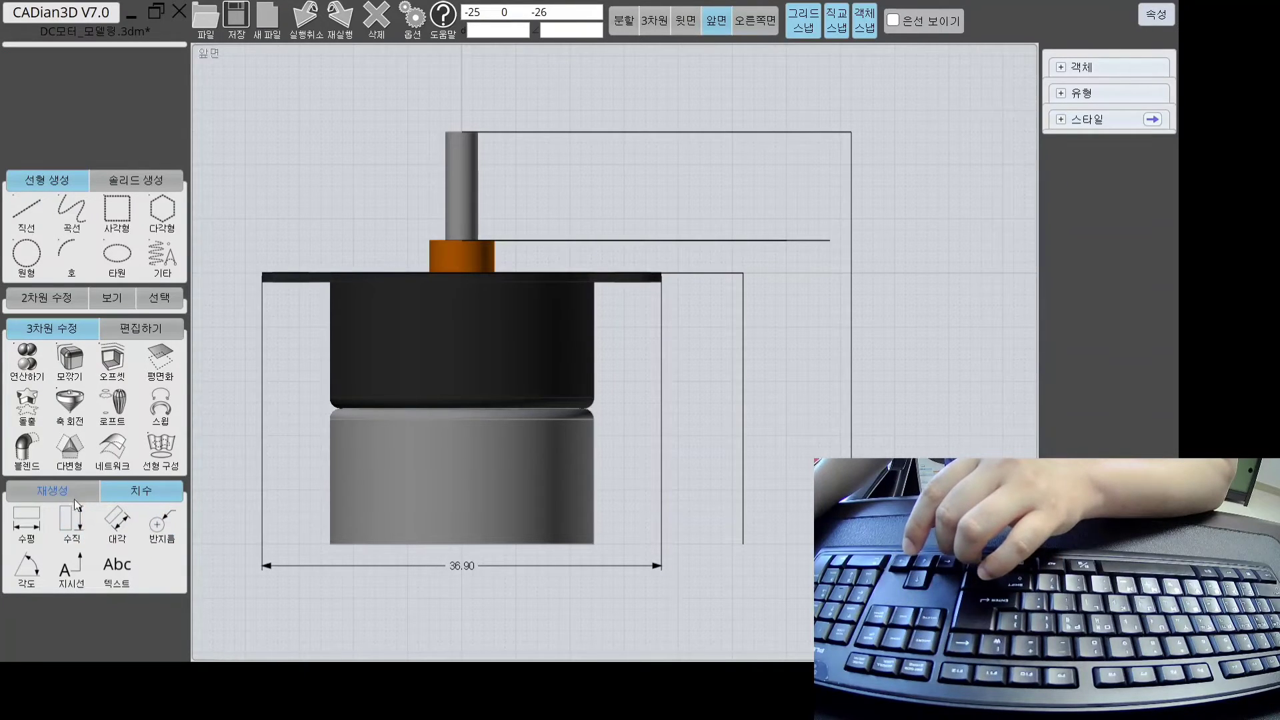
# Return to the four-view layout, fit the views and inspect the dimensioned motor from above in the 3D view
pyautogui.click(56, 492)
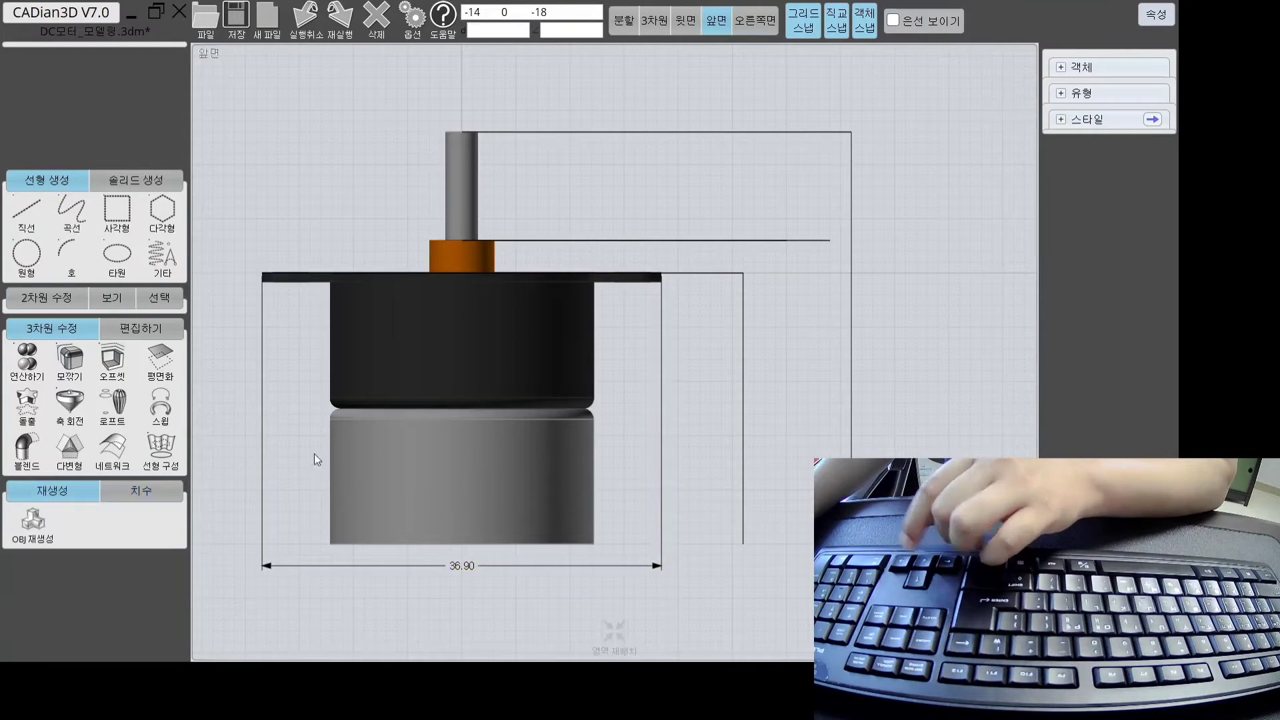
pyautogui.click(637, 28)
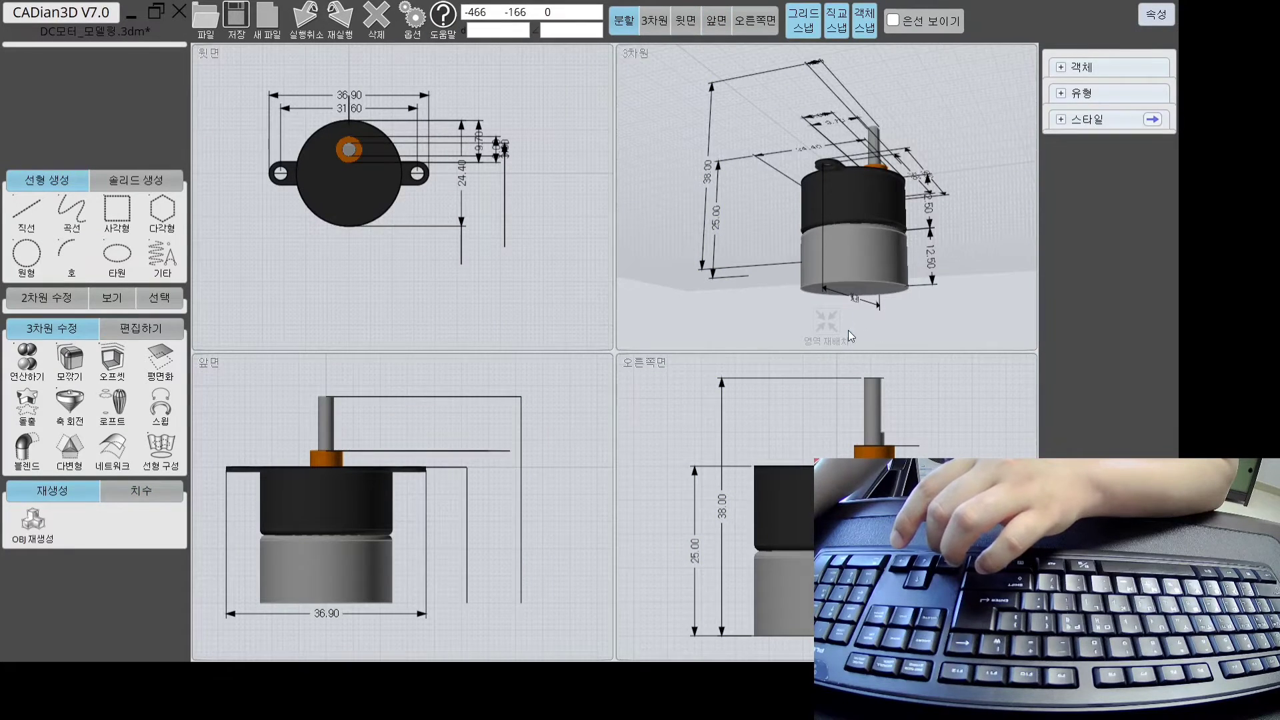
pyautogui.click(845, 332)
pyautogui.moveTo(851, 90); pyautogui.dragTo(766, 157, button='right')
pyautogui.moveTo(887, 163); pyautogui.dragTo(758, 152, button='right')
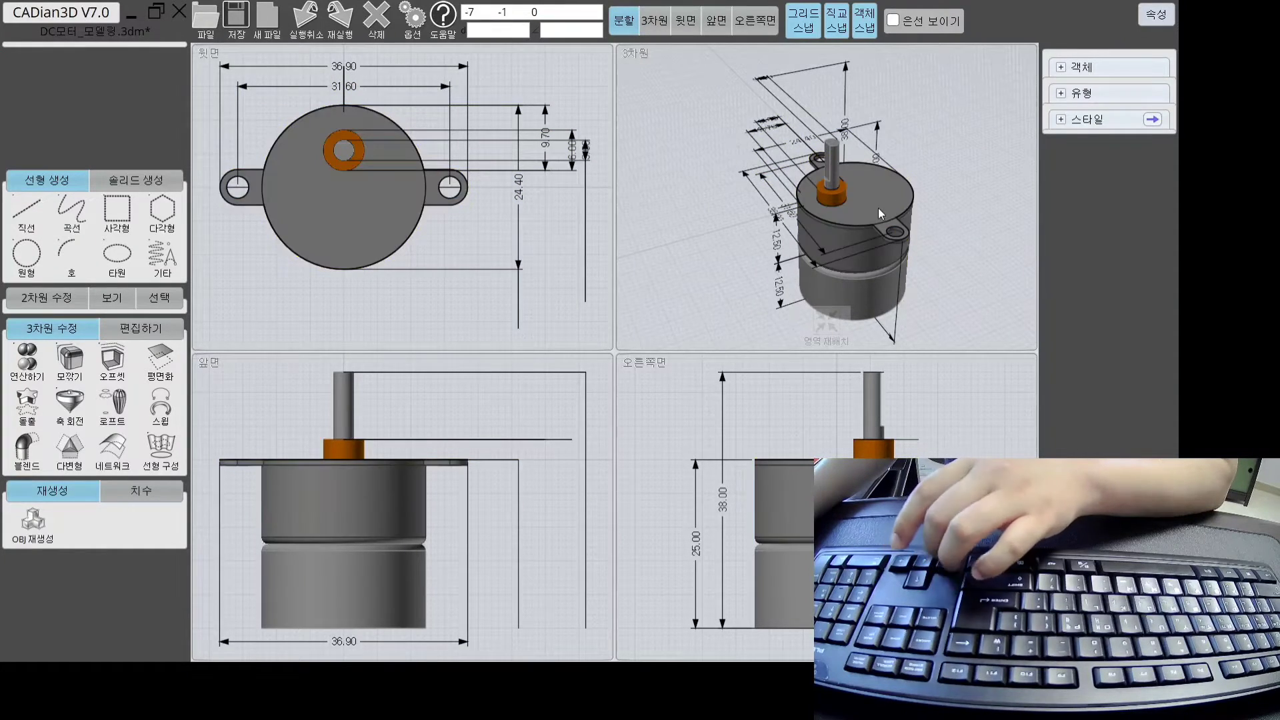
pyautogui.scroll(-2, 779, 259)
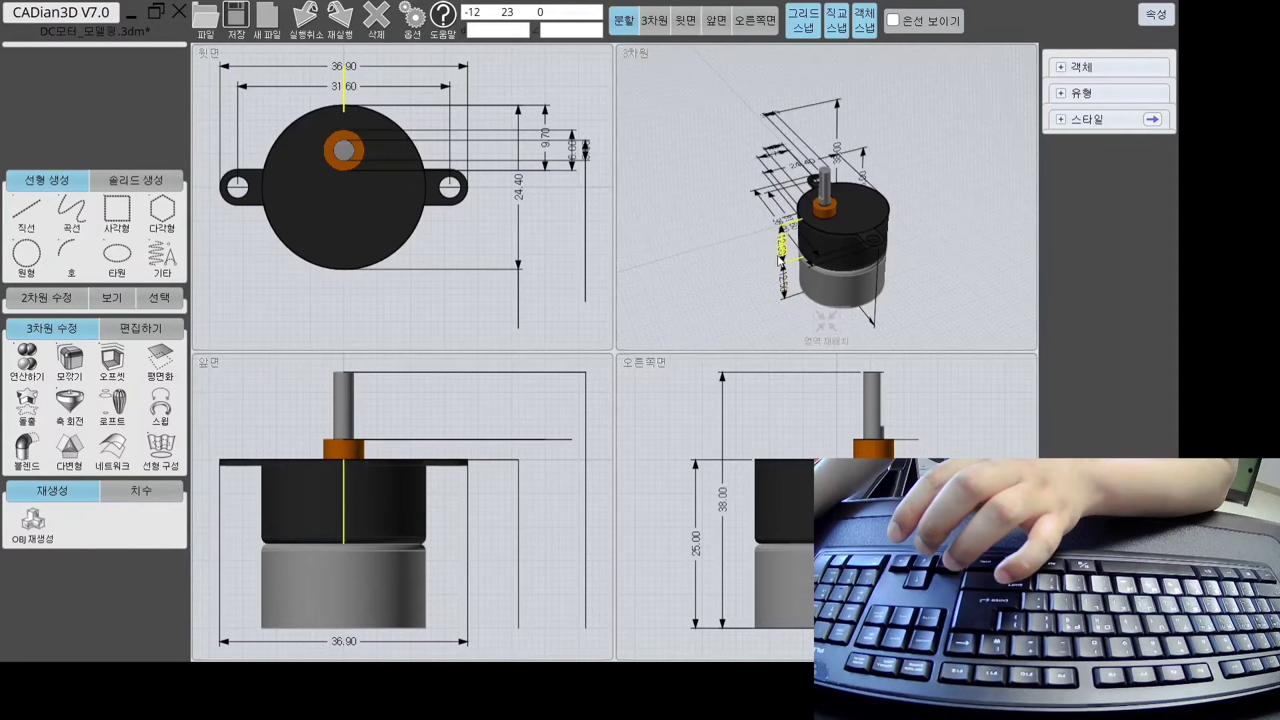
pyautogui.moveTo(750, 252); pyautogui.dragTo(707, 256, button='right')
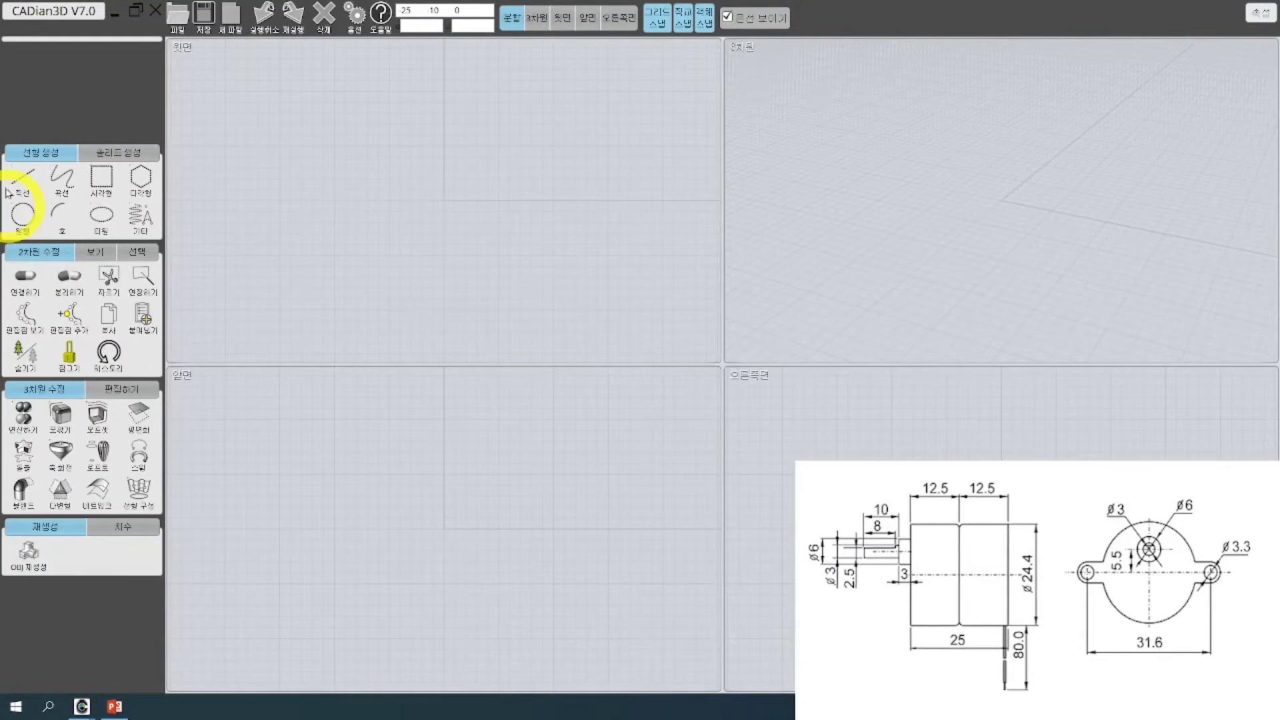
# Set the new drawing's general unit option to millimetres
pyautogui.click(360, 21)
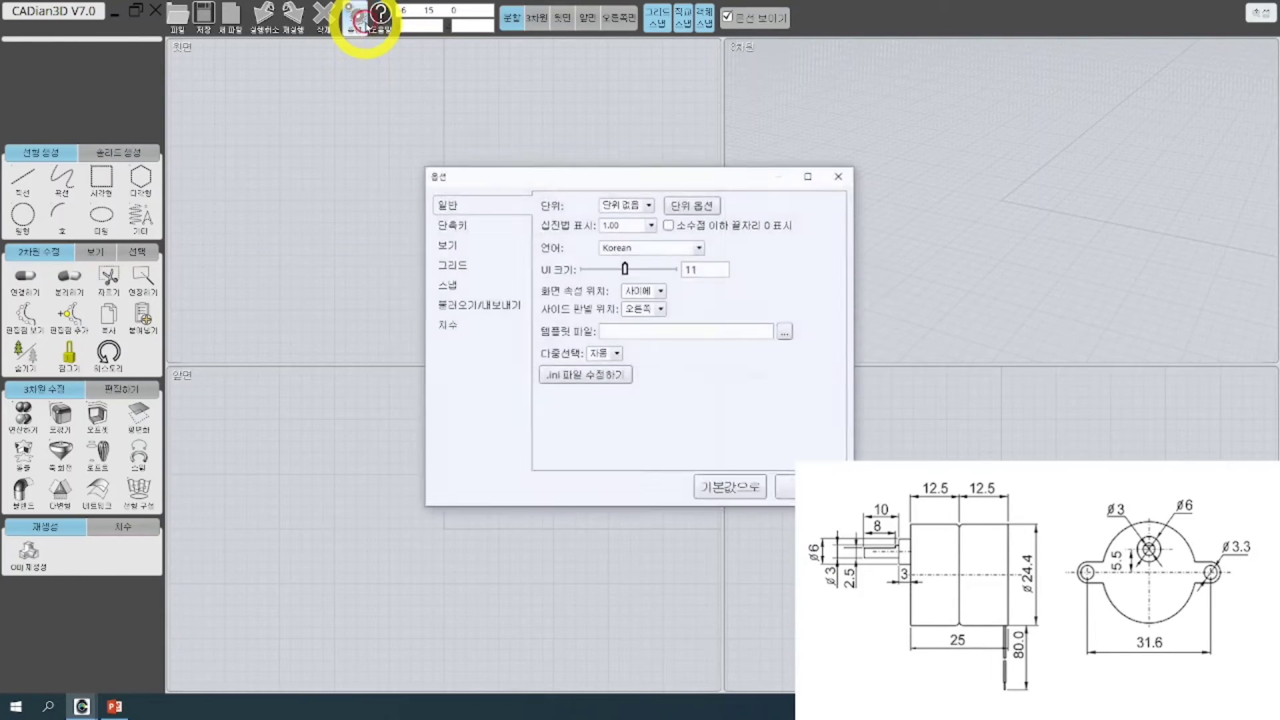
pyautogui.click(630, 211)
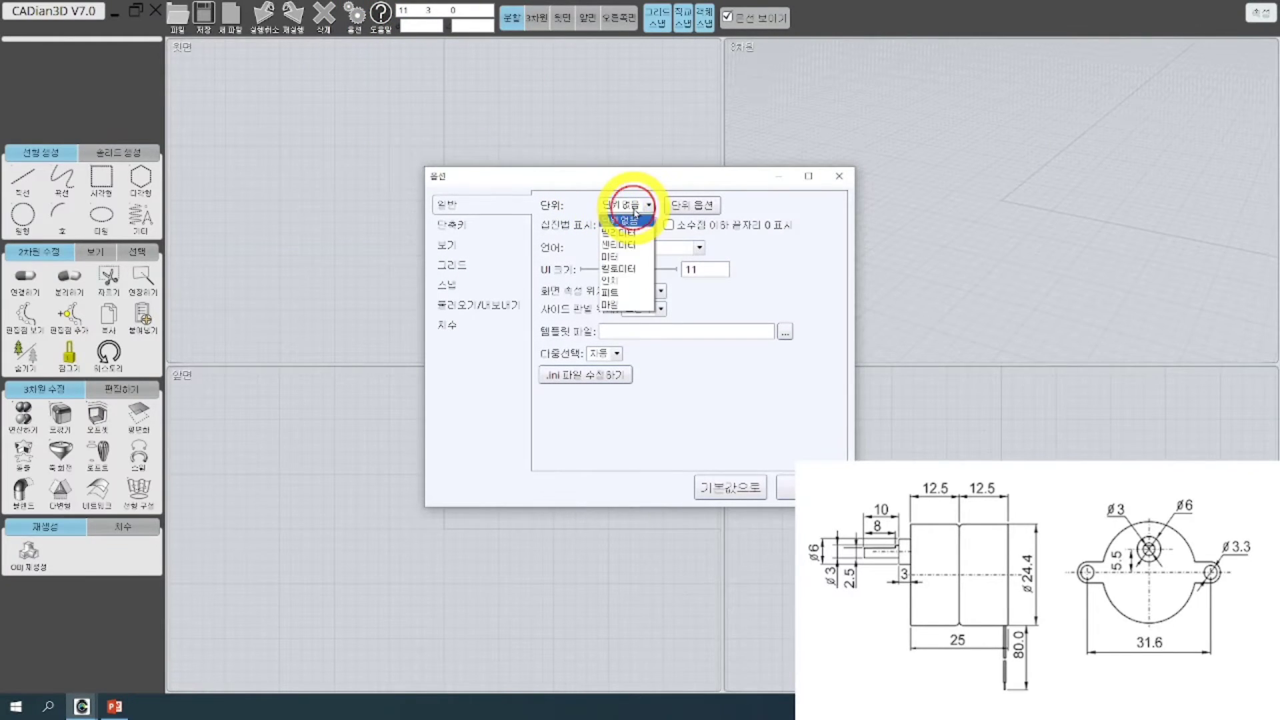
pyautogui.click(631, 233)
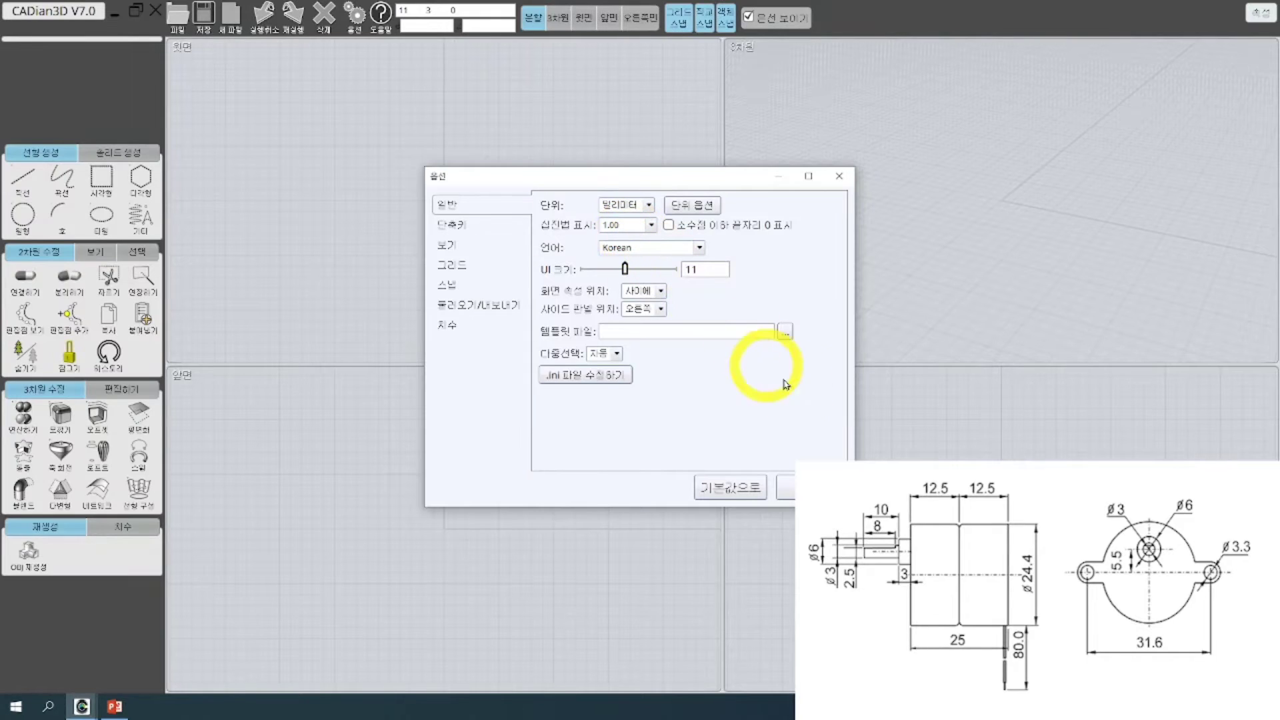
pyautogui.click(792, 485)
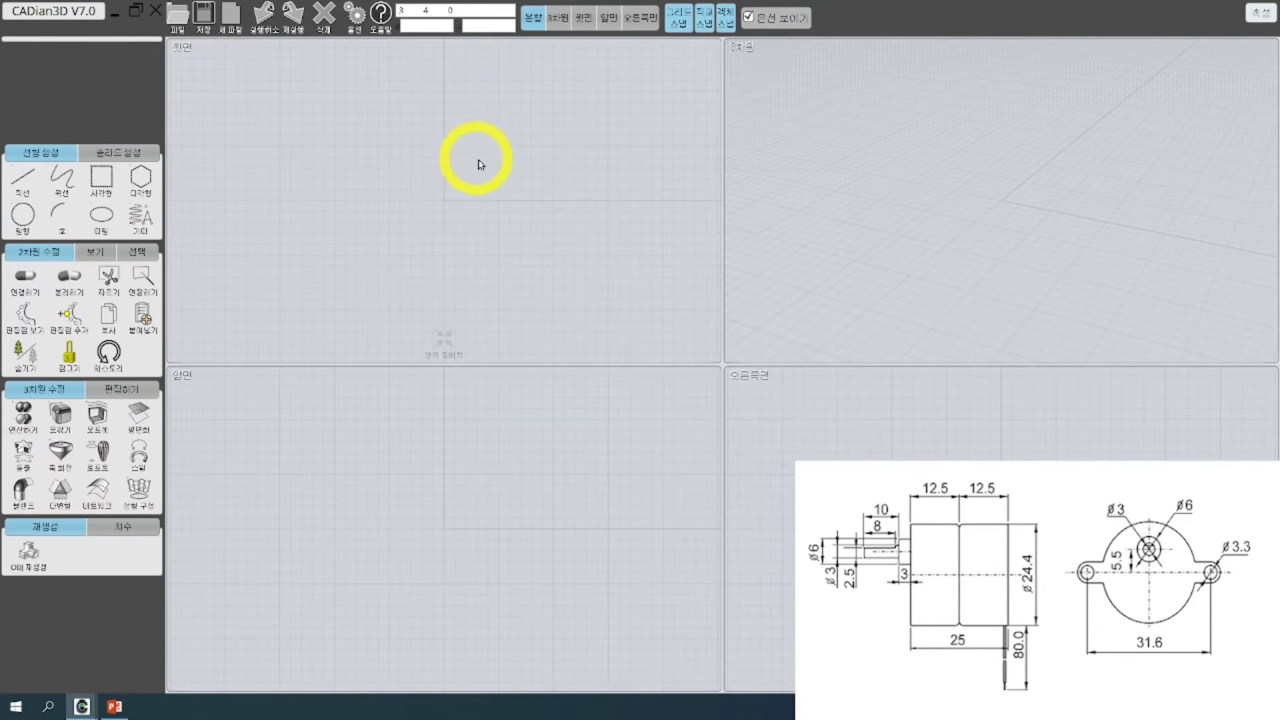
# In a full-size top view, draw a centre-point circle of radius 12.2 mm centred about 1 mm above the origin
pyautogui.click(584, 20)
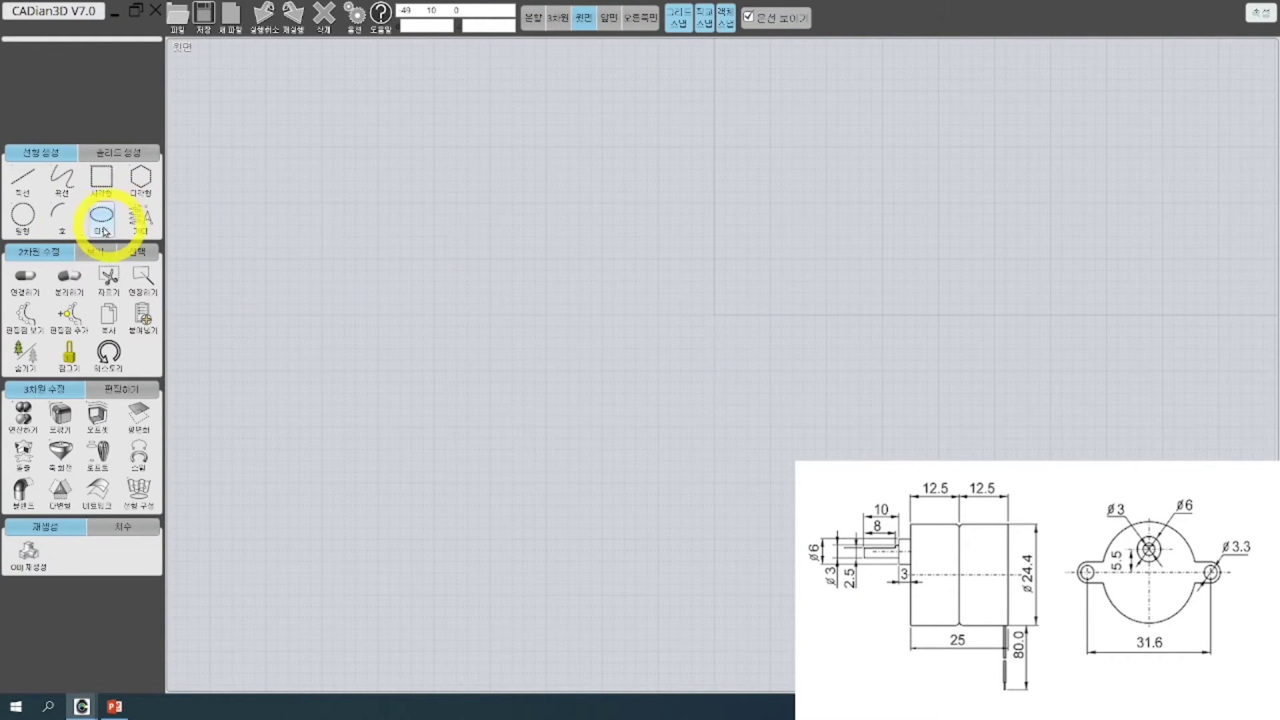
pyautogui.click(37, 226)
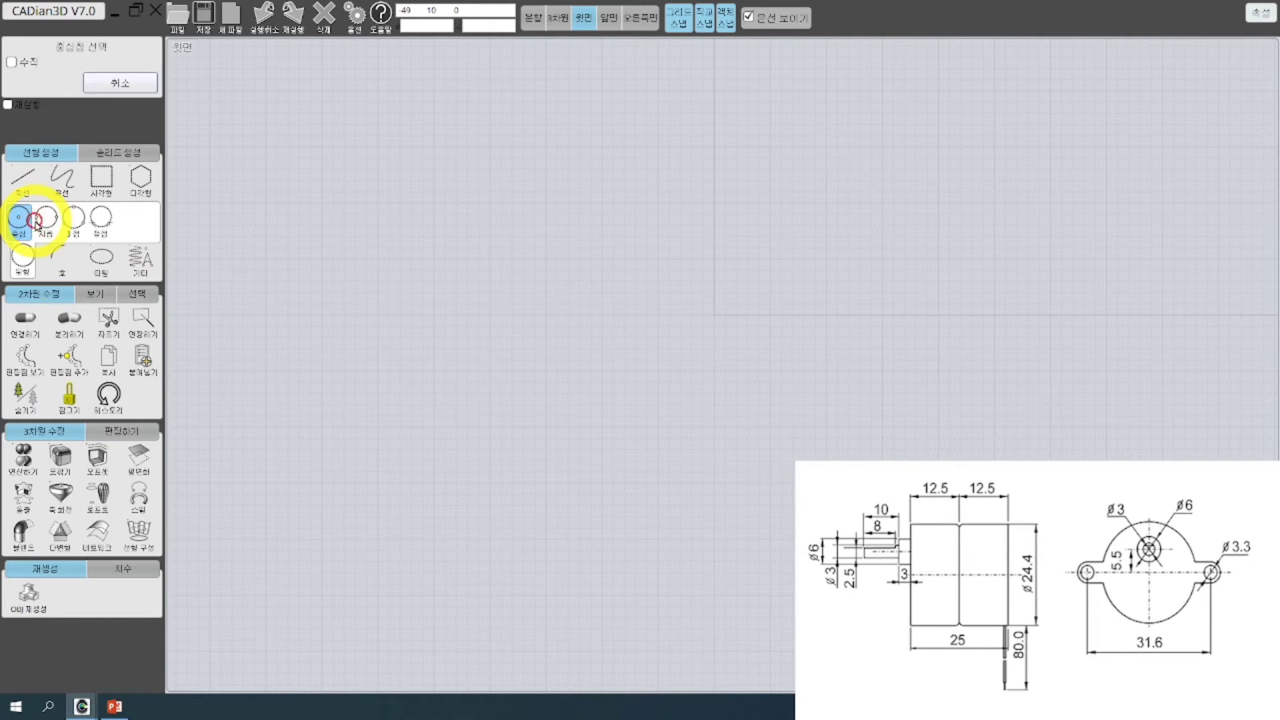
pyautogui.click(715, 304)
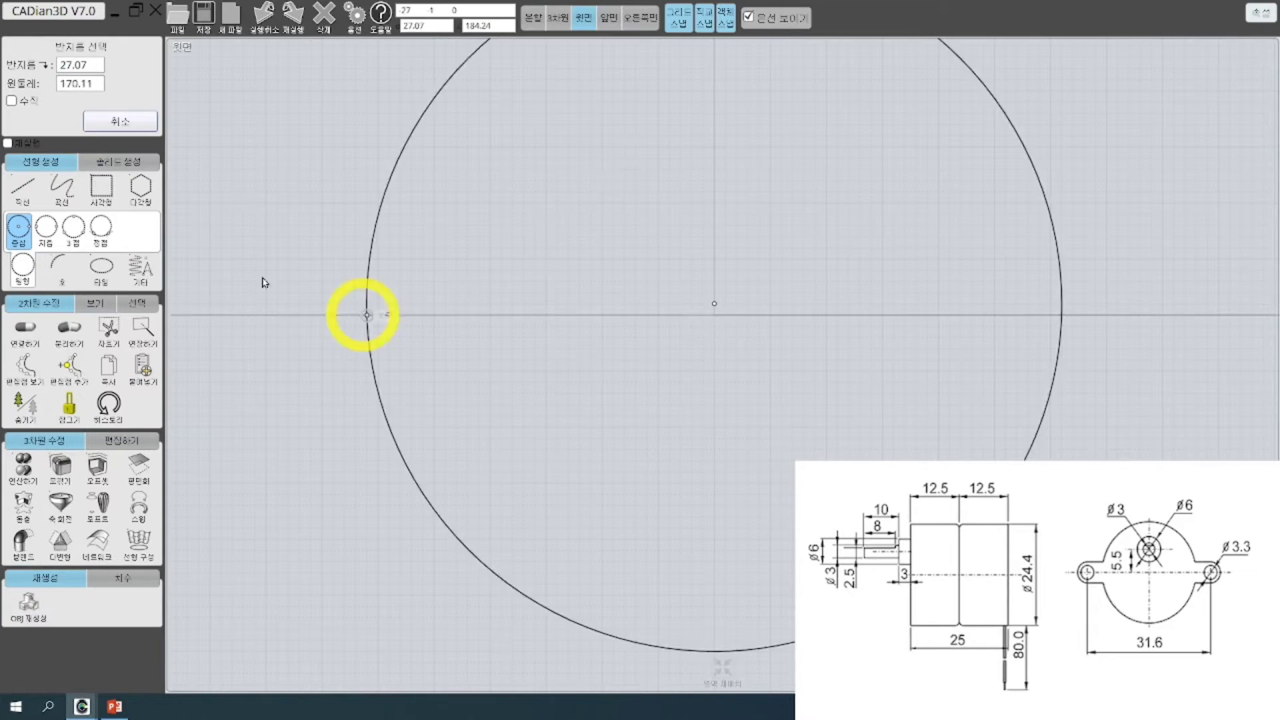
pyautogui.click(100, 65)
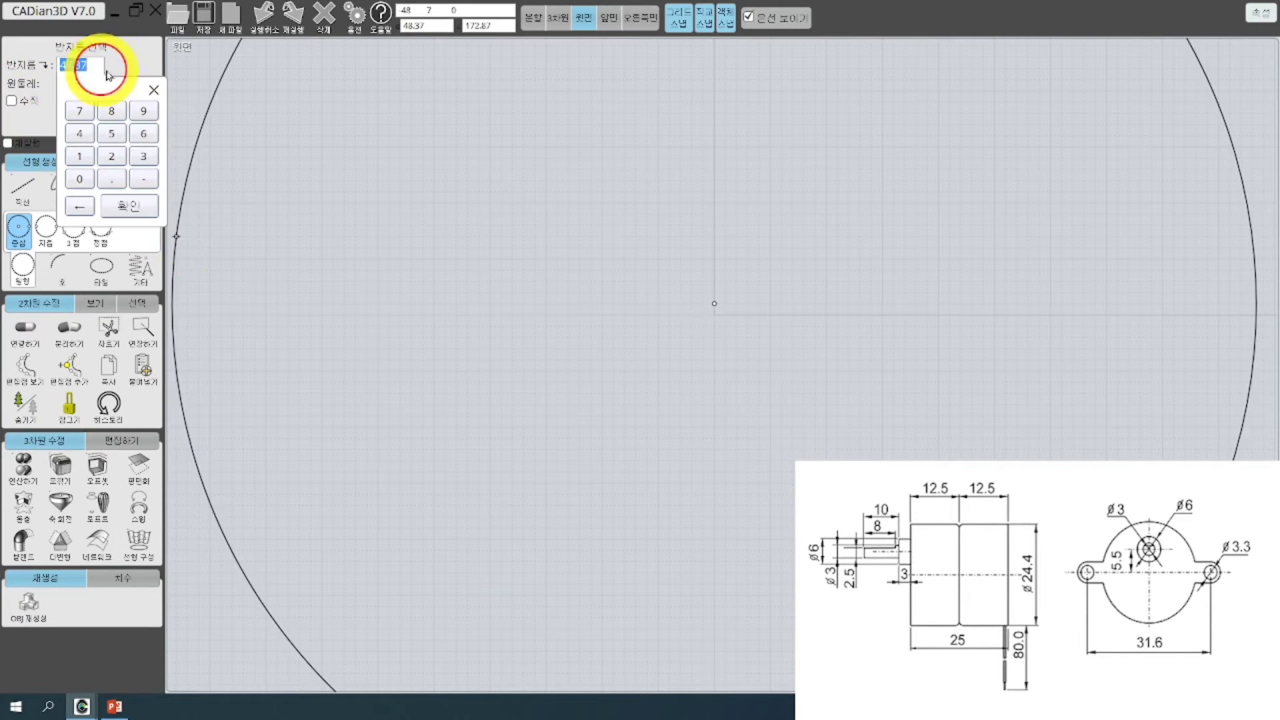
pyautogui.click(83, 157)
pyautogui.click(112, 156)
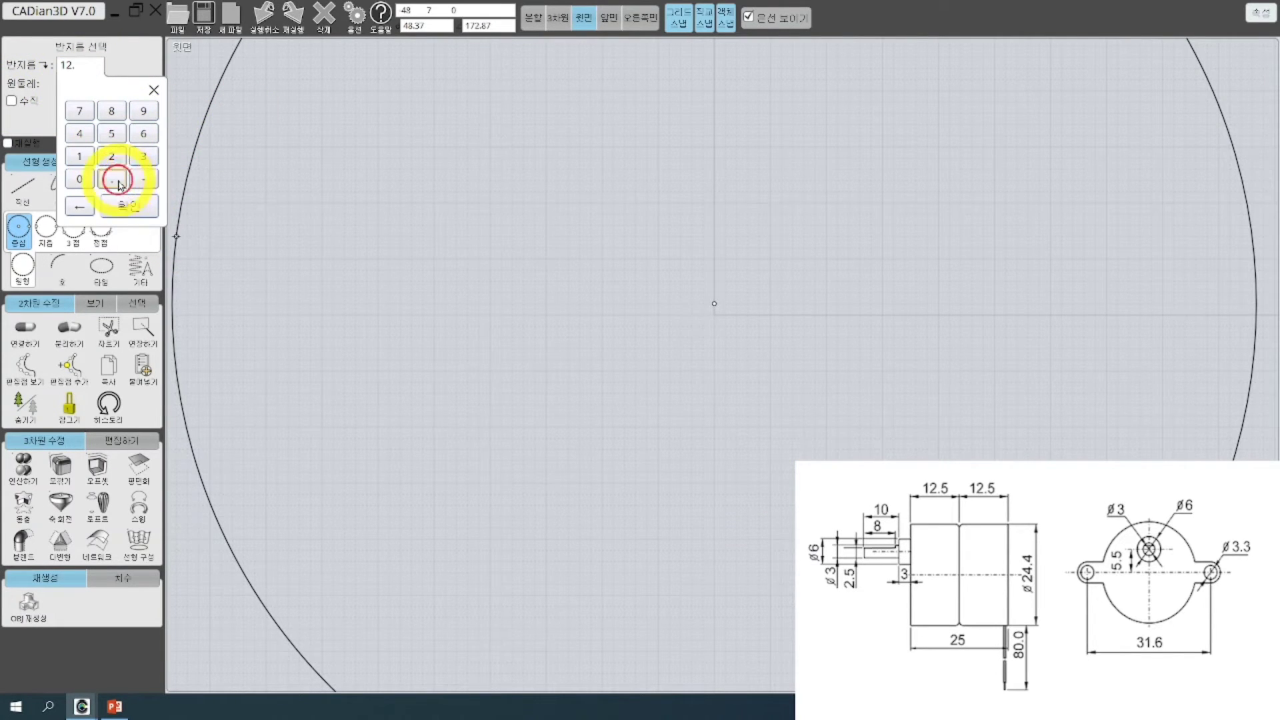
pyautogui.click(112, 157)
pyautogui.click(129, 206)
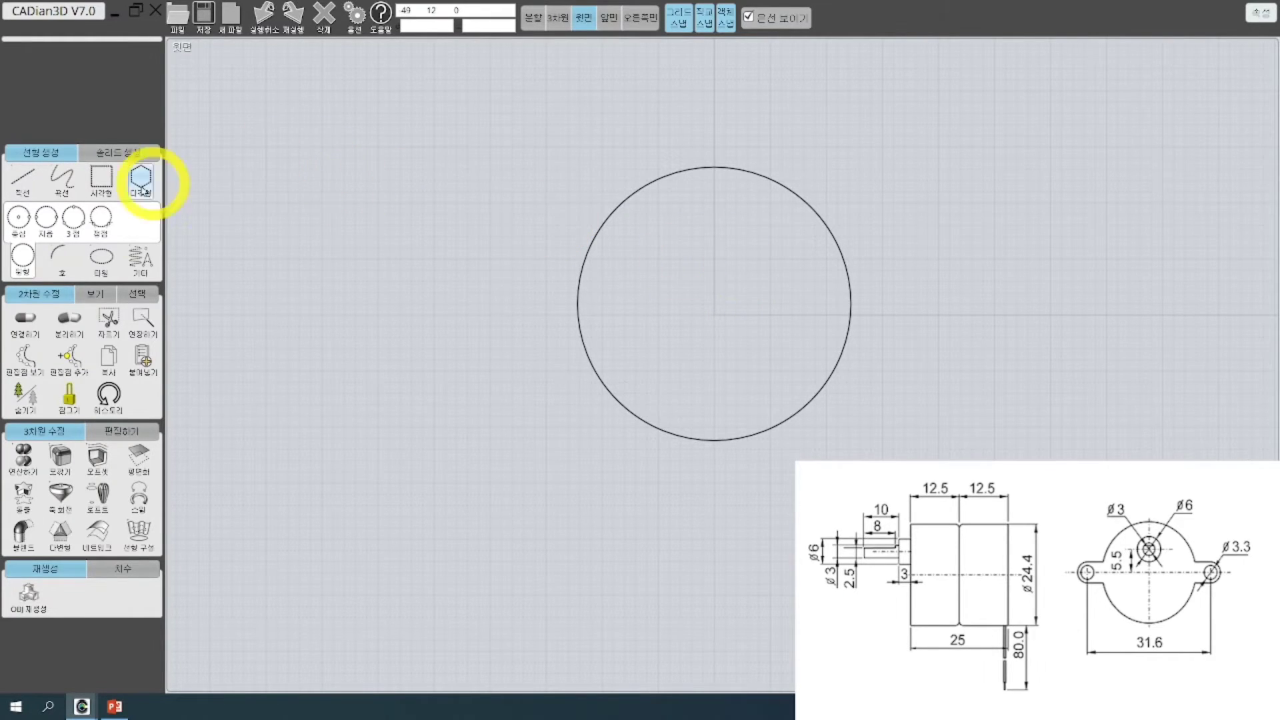
# Draw a circle of radius 1.5 mm in the upper part of the large circle, centred about 1 mm left of its vertical axis
pyautogui.click(19, 217)
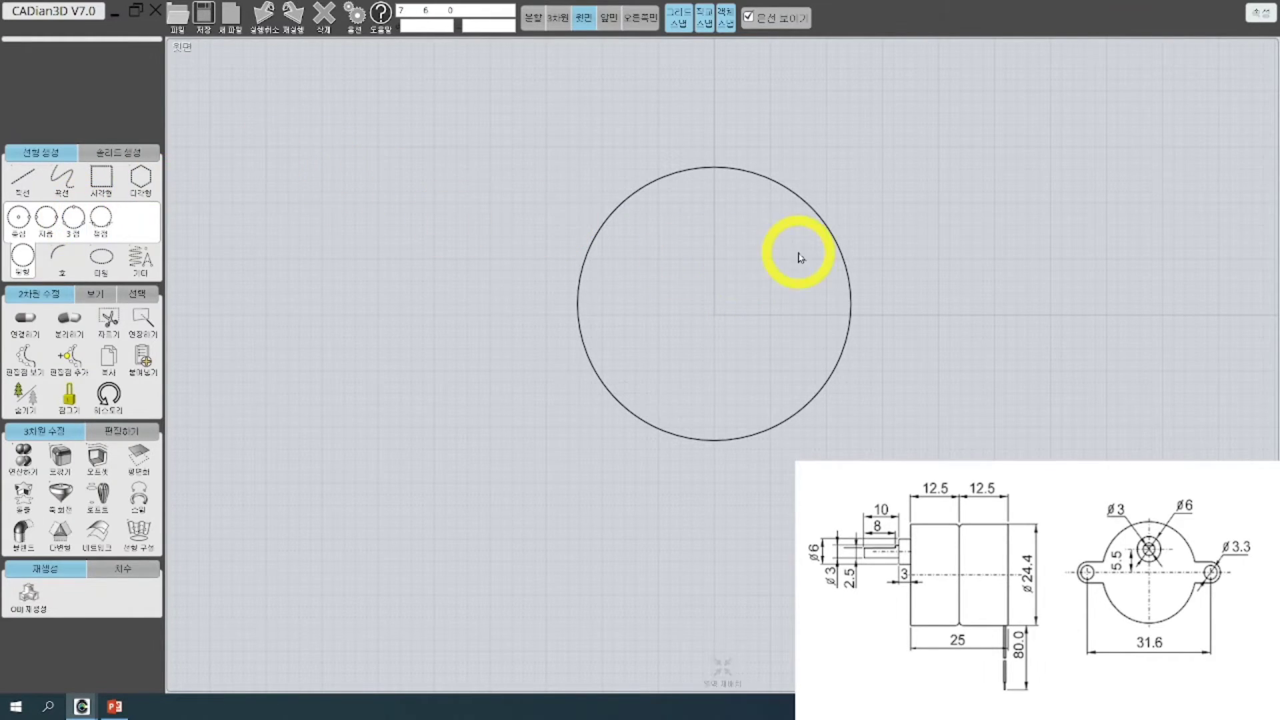
pyautogui.click(704, 236)
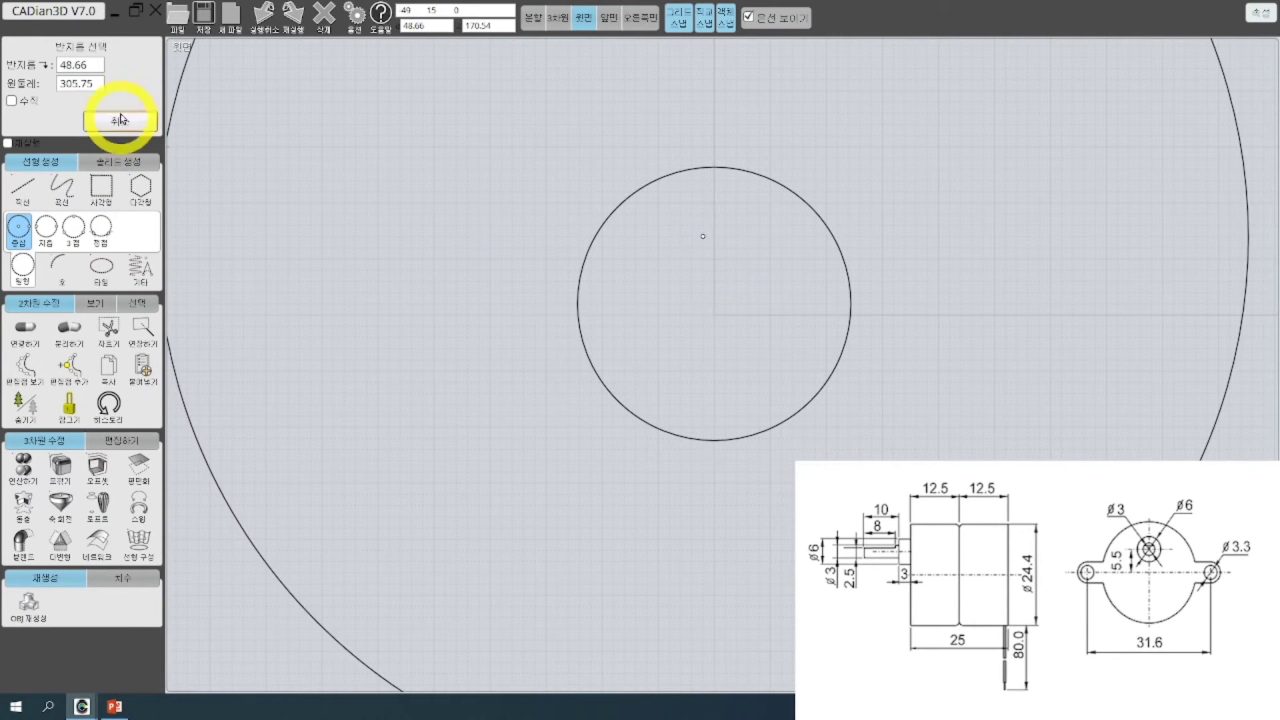
pyautogui.click(91, 66)
pyautogui.click(79, 156)
pyautogui.click(111, 179)
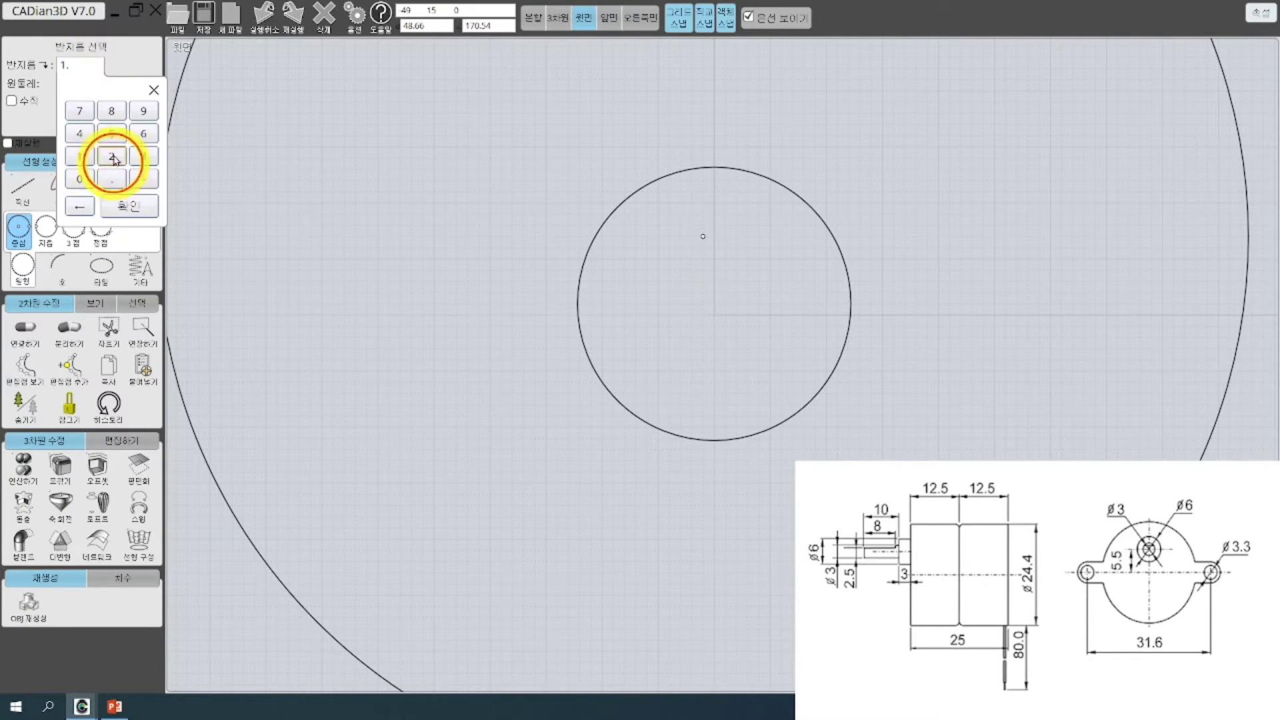
pyautogui.click(112, 134)
pyautogui.click(129, 206)
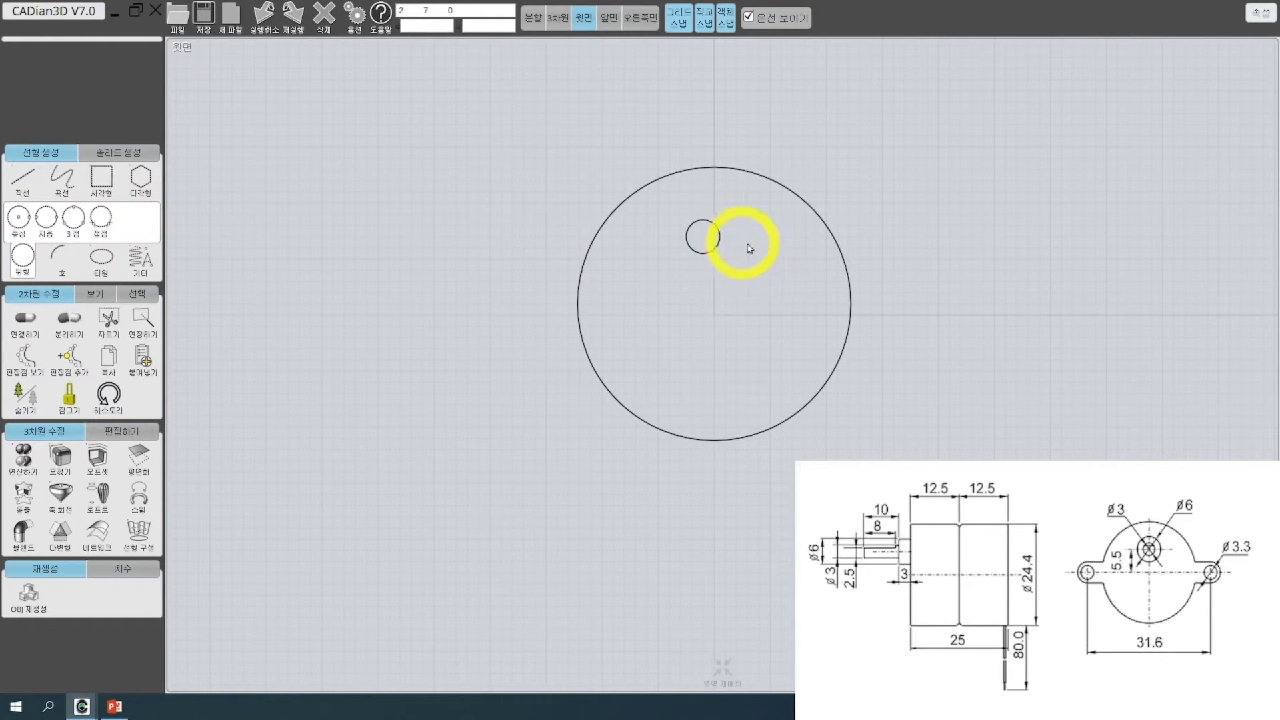
# Draw a concentric circle of radius 3 mm around the small shaft circle
pyautogui.rightClick(767, 250)
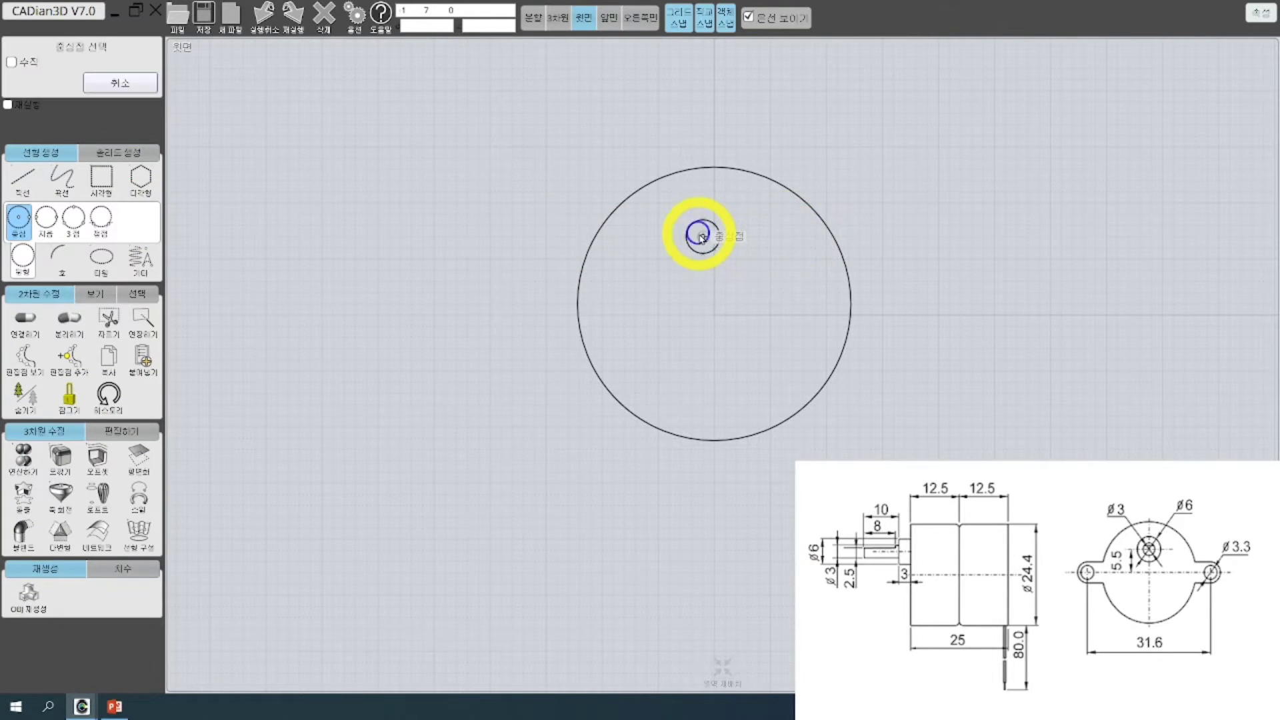
pyautogui.click(703, 237)
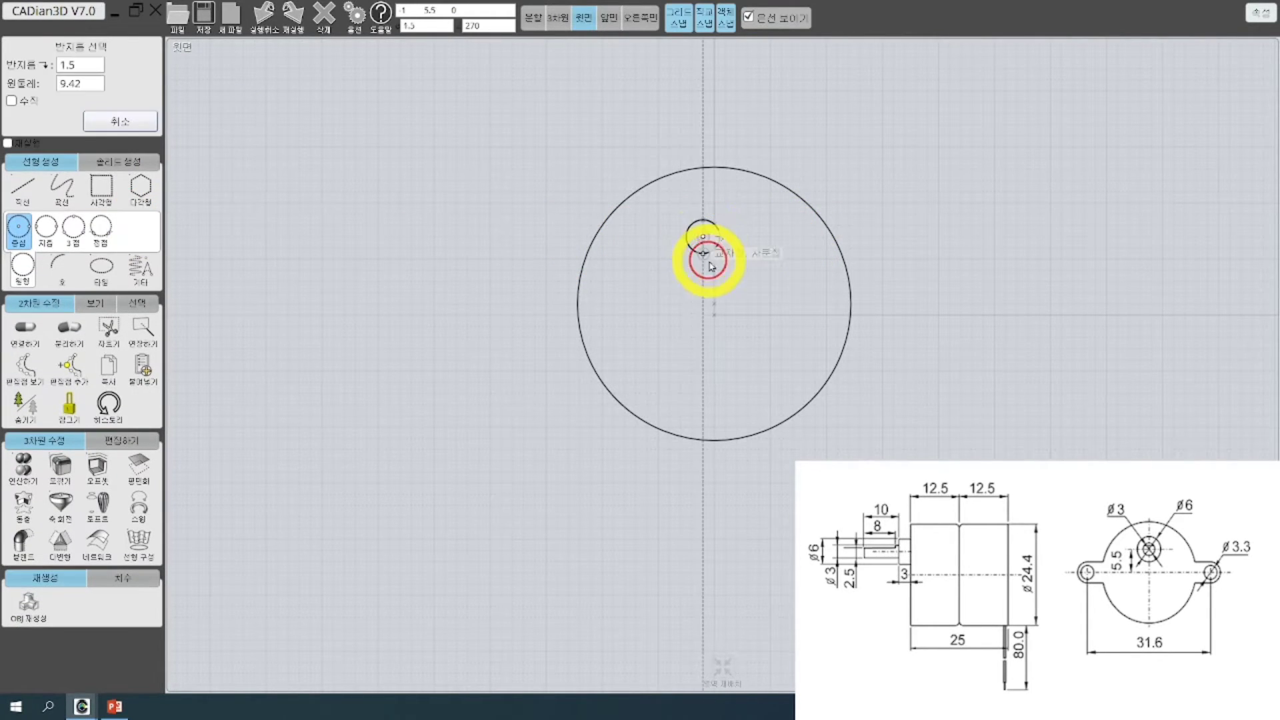
pyautogui.click(99, 65)
pyautogui.click(147, 156)
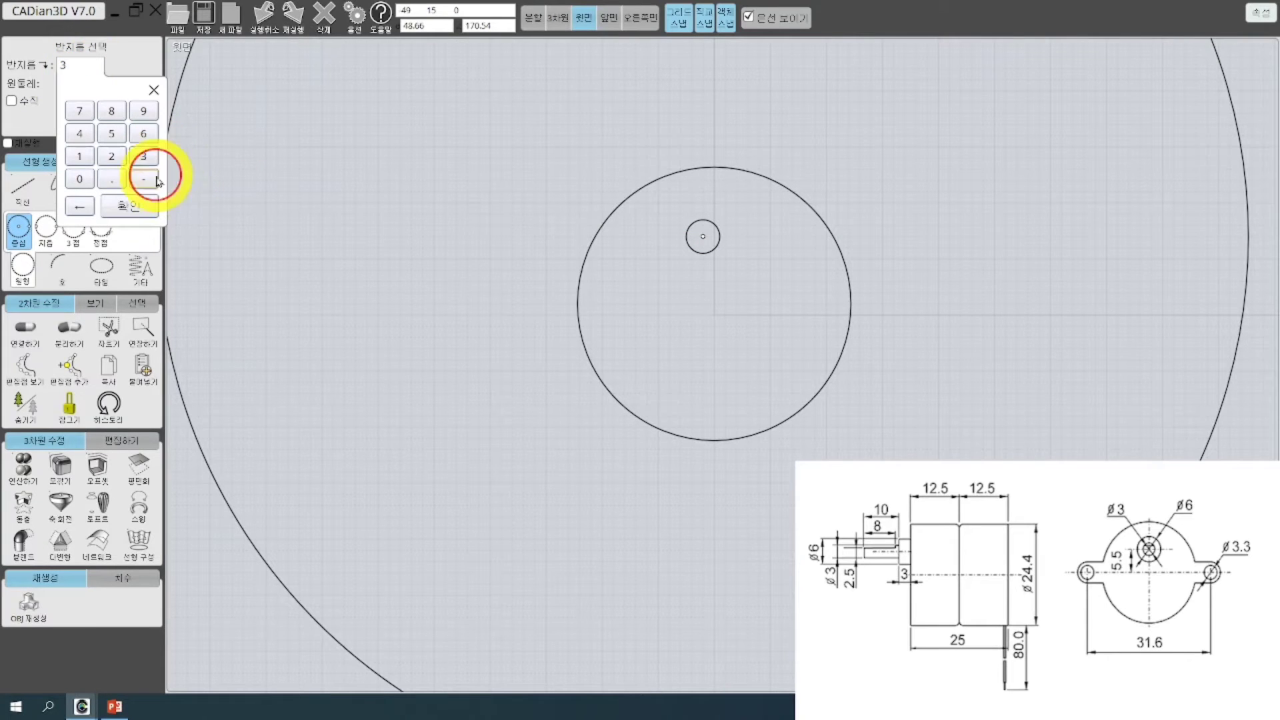
pyautogui.click(136, 204)
pyautogui.moveTo(614, 148); pyautogui.dragTo(746, 286)
pyautogui.scroll(3, 746, 286)
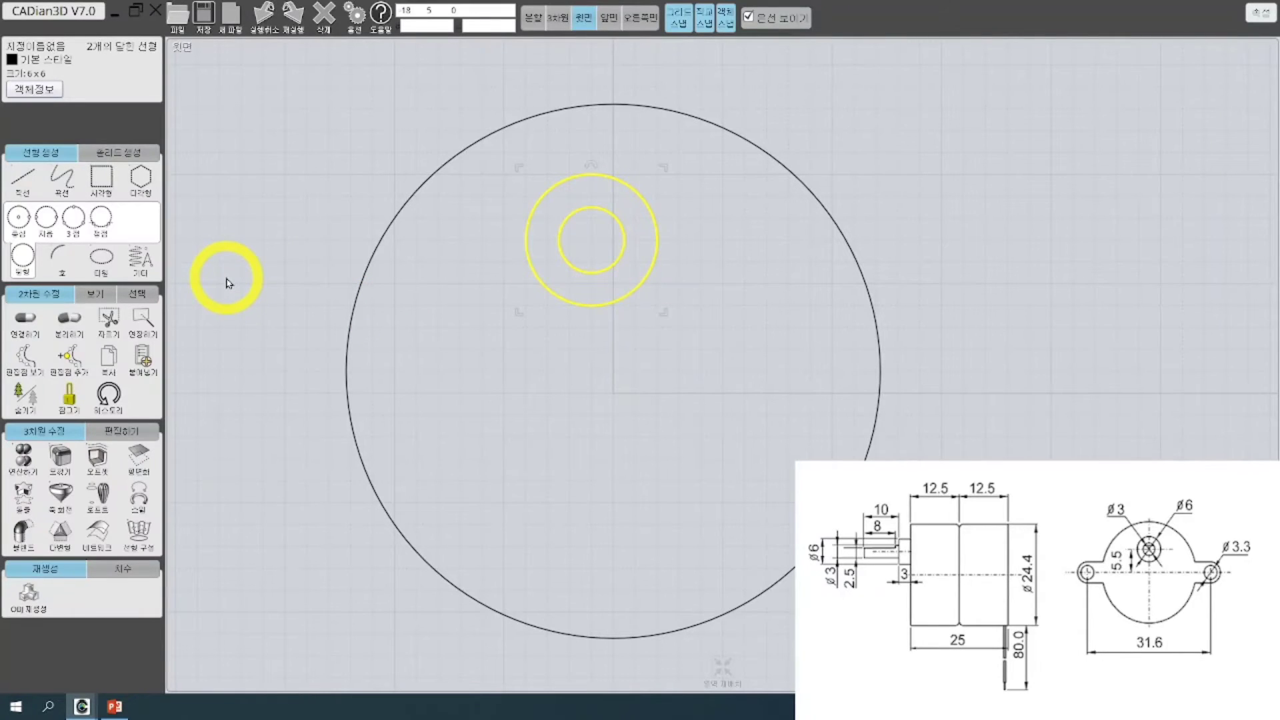
pyautogui.click(23, 179)
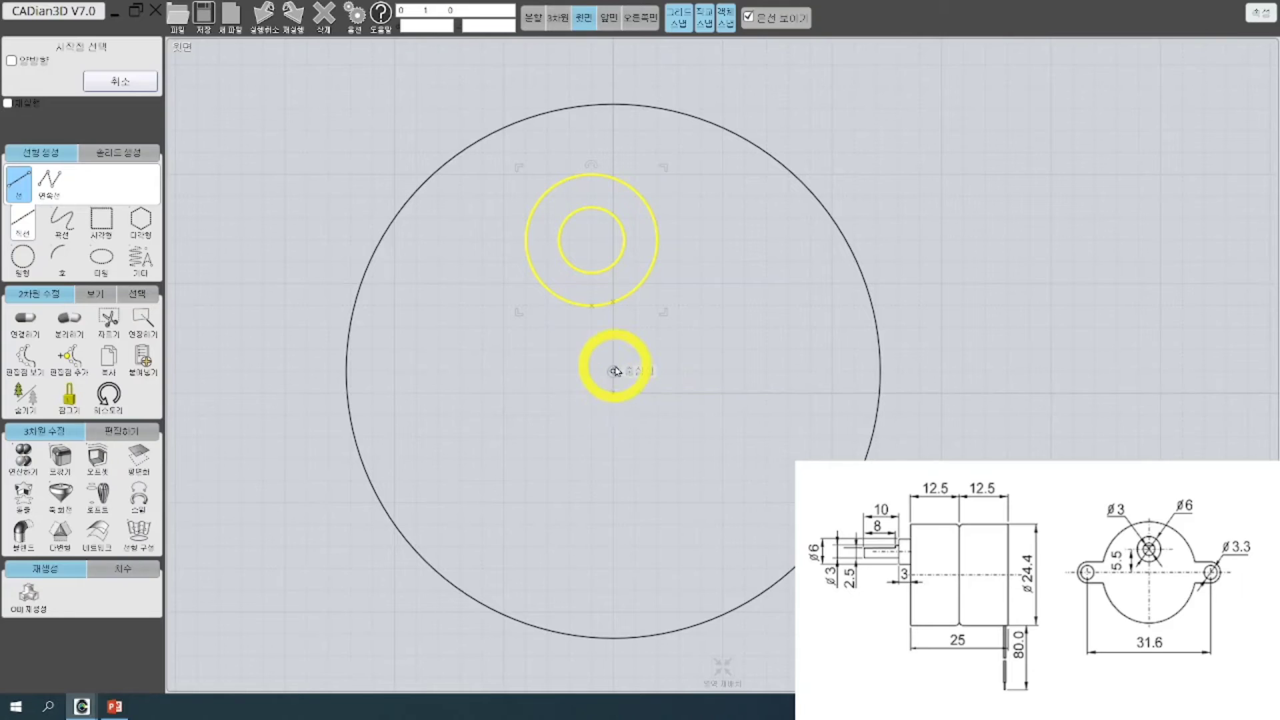
pyautogui.press('Escape')
pyautogui.click(857, 270)
pyautogui.press('Escape')
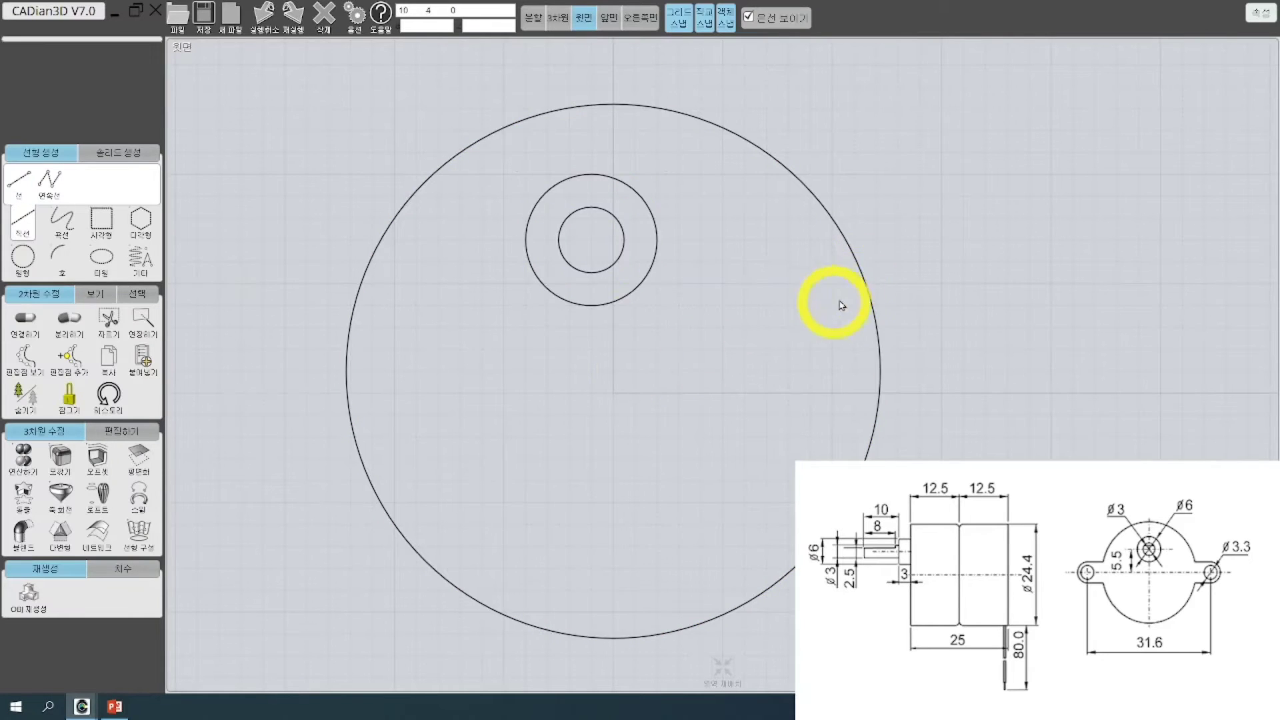
# Try to draw a short line from the large circle's centre to the origin, and undo it
pyautogui.click(857, 279)
pyautogui.rightClick(700, 340)
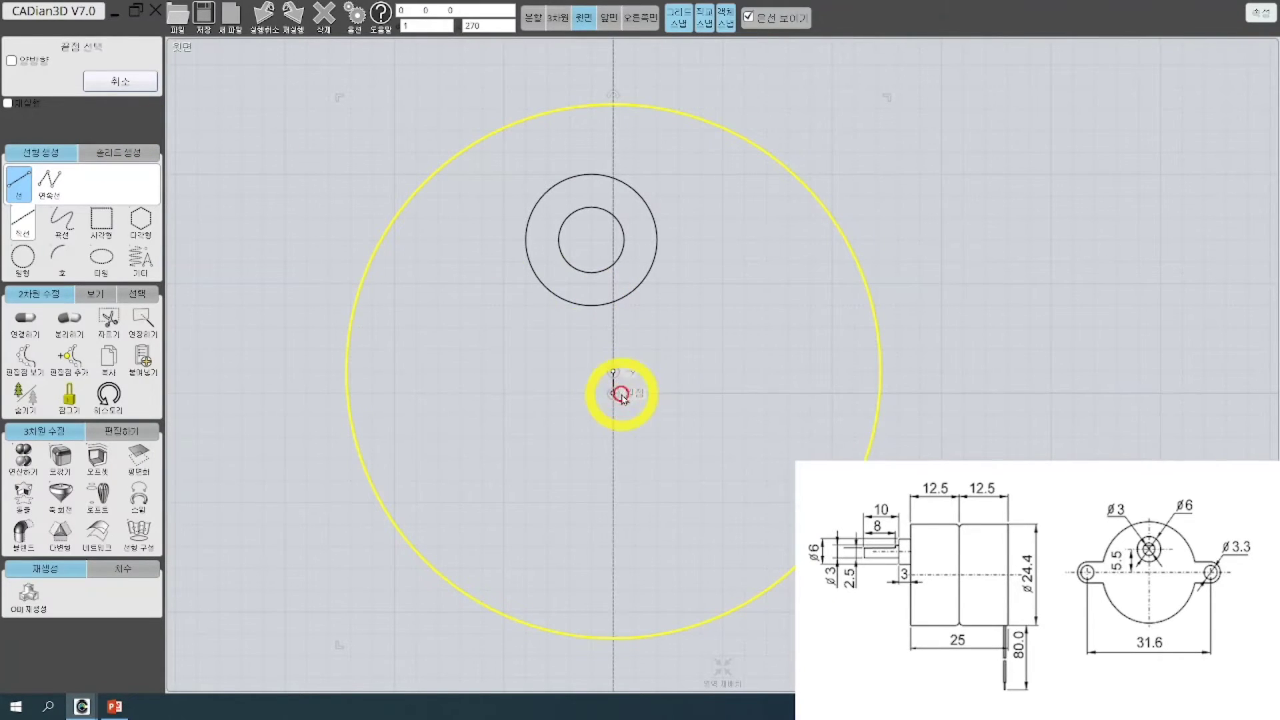
pyautogui.rightClick(672, 403)
pyautogui.hotkey('ctrl', 'z')
pyautogui.hotkey('ctrl', 'z')
pyautogui.hotkey('ctrl', 'z')
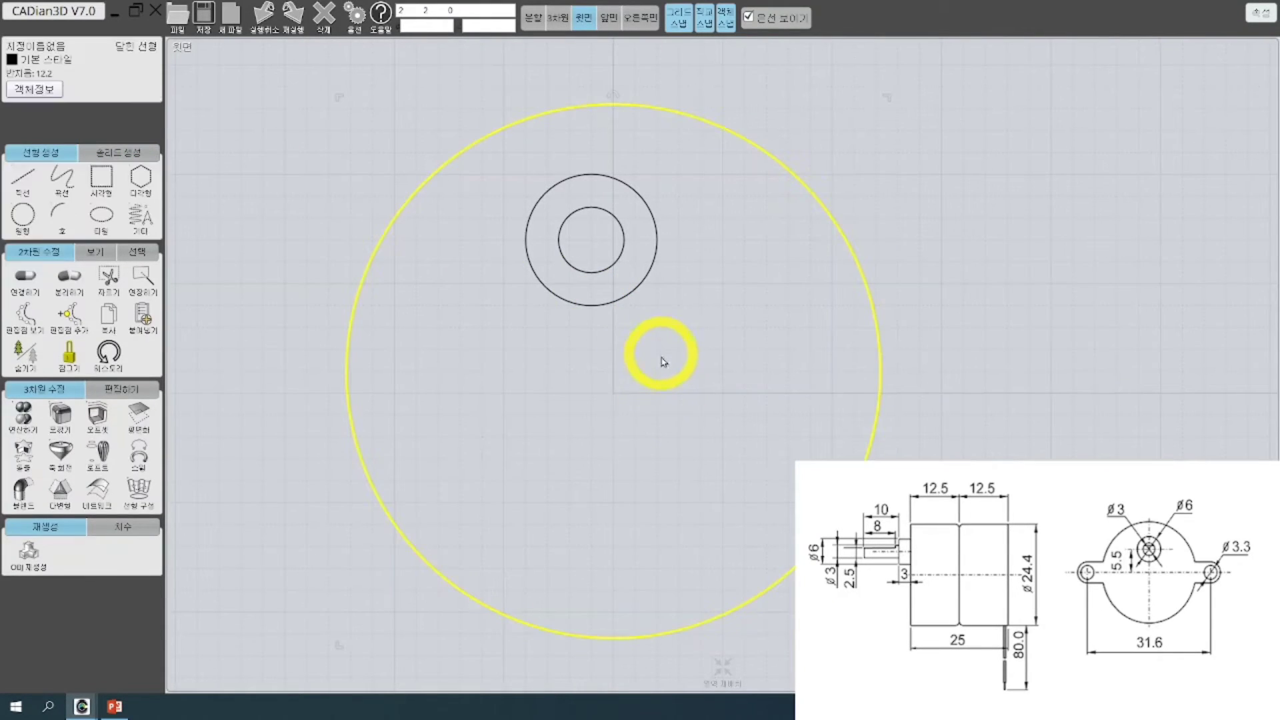
# Move all three circles together so that the large circle's centre lies on the origin
pyautogui.click(612, 367)
pyautogui.moveTo(312, 109); pyautogui.dragTo(1030, 644)
pyautogui.click(356, 472)
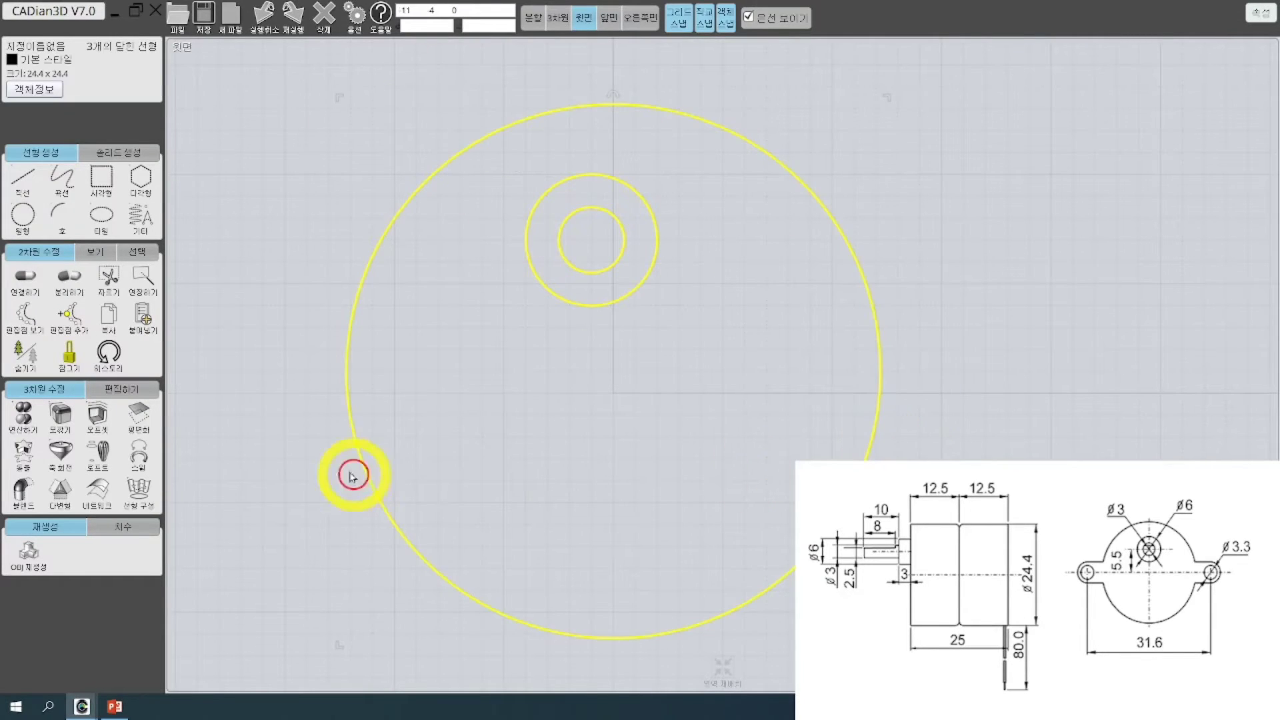
pyautogui.click(119, 392)
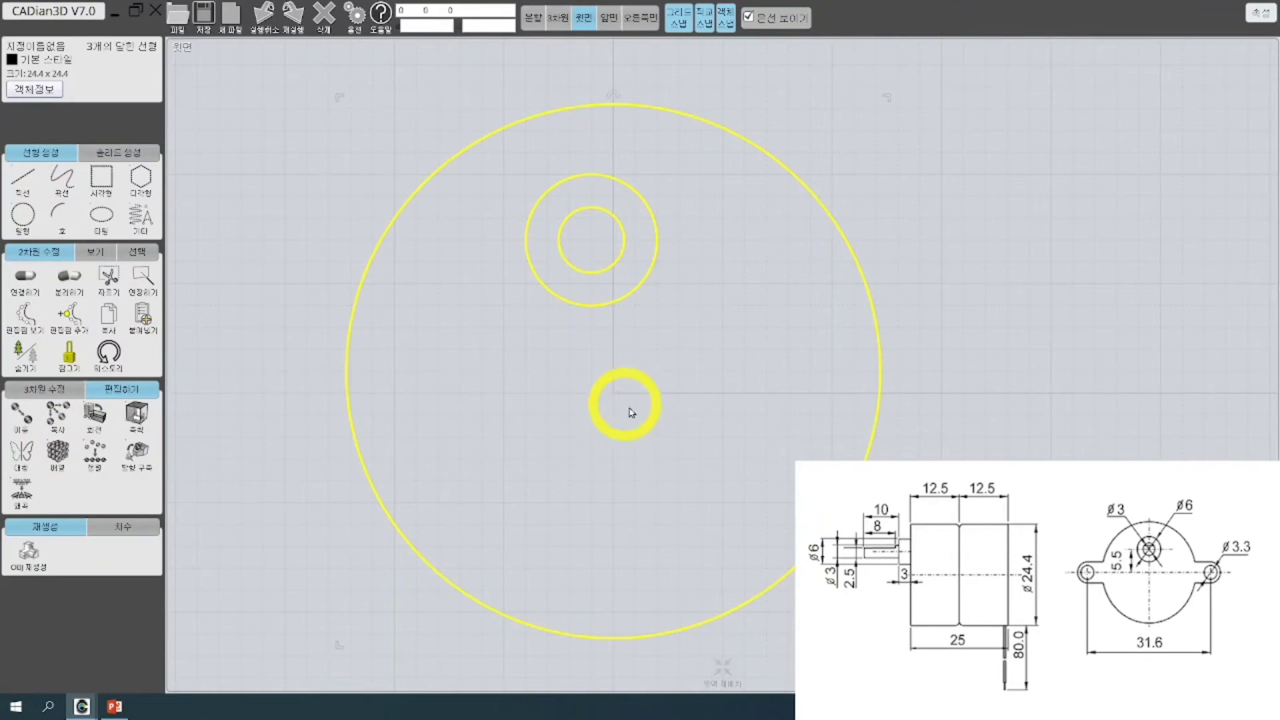
pyautogui.click(22, 413)
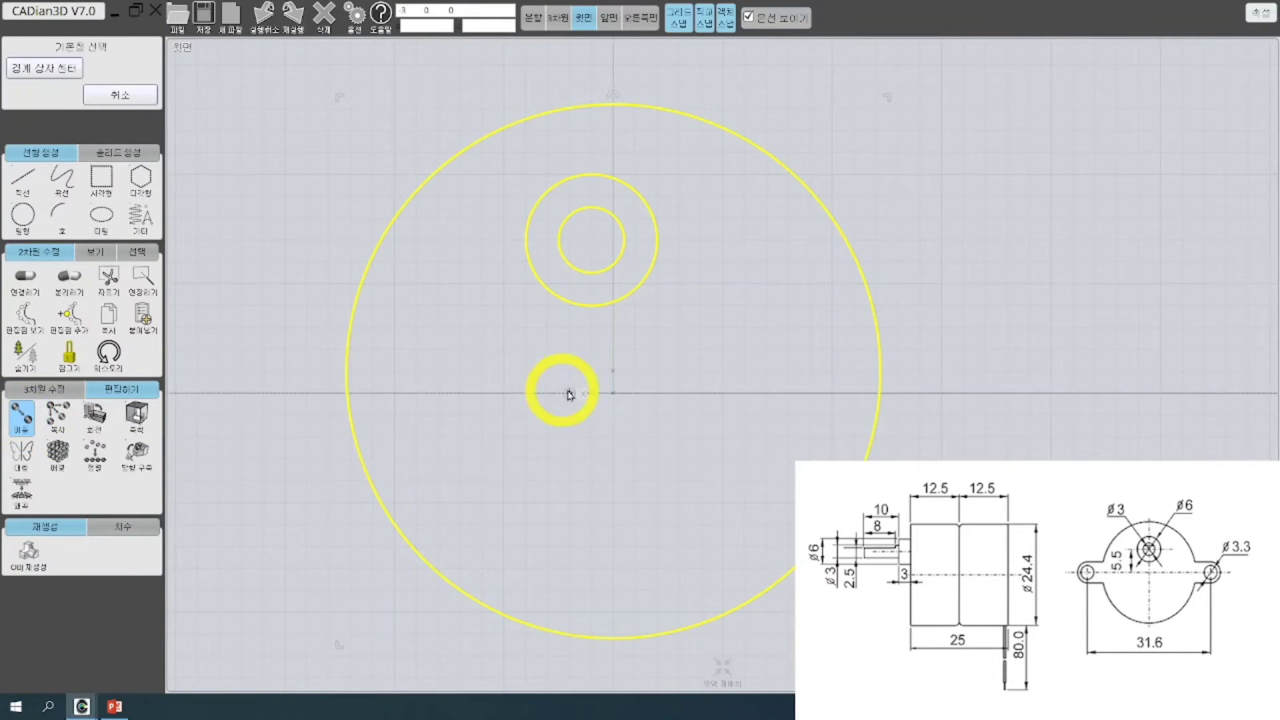
pyautogui.click(612, 373)
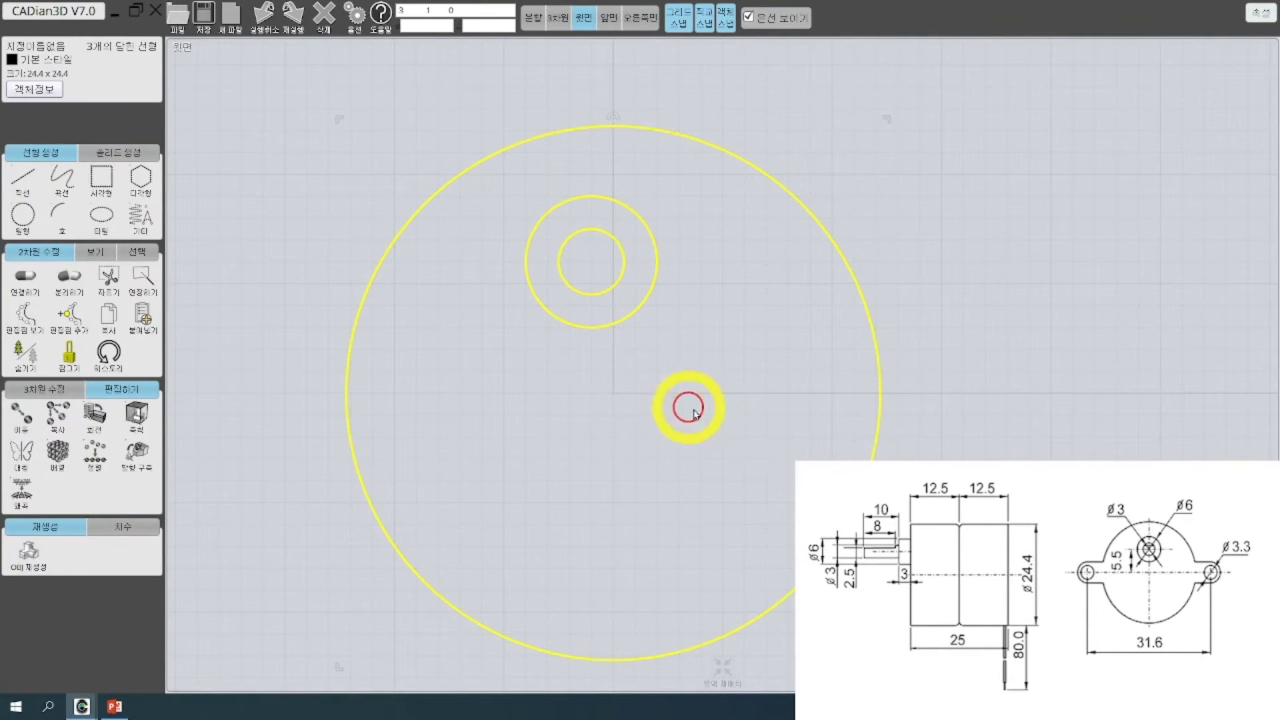
pyautogui.click(613, 394)
# Draw a two-sided horizontal line from the origin across the full width of the large circle
pyautogui.moveTo(514, 176); pyautogui.dragTo(676, 371)
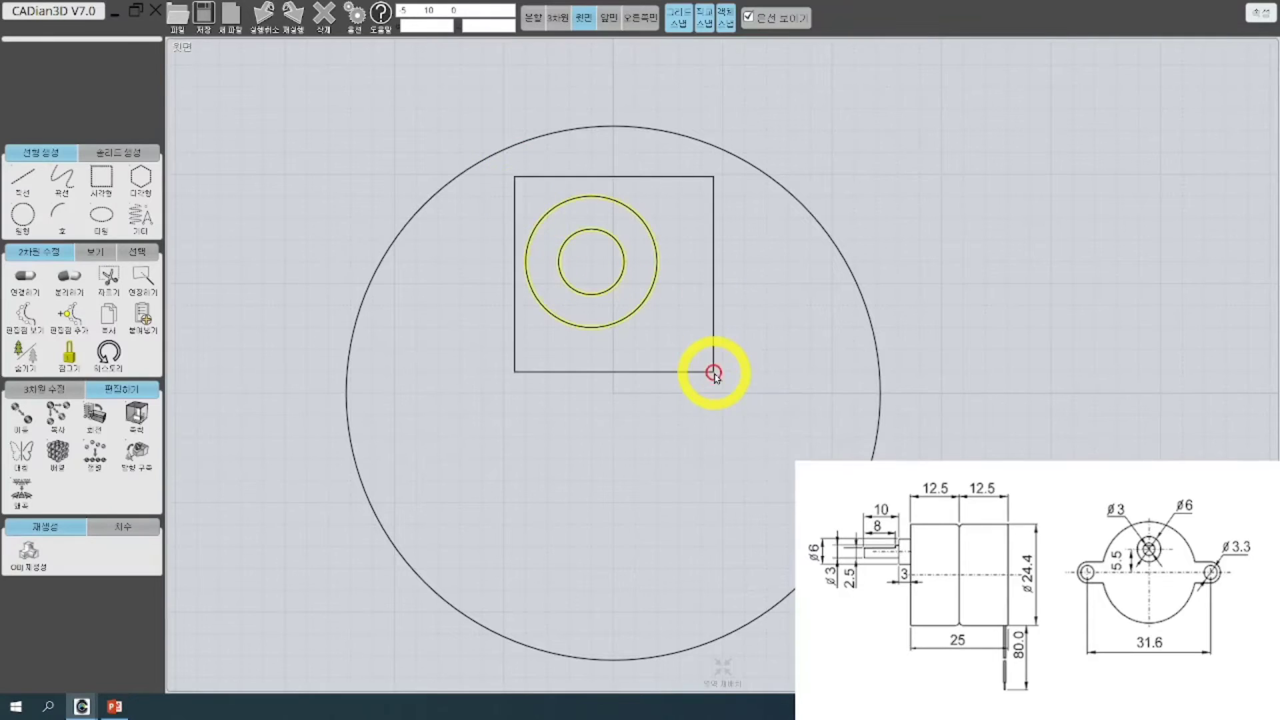
pyautogui.click(24, 178)
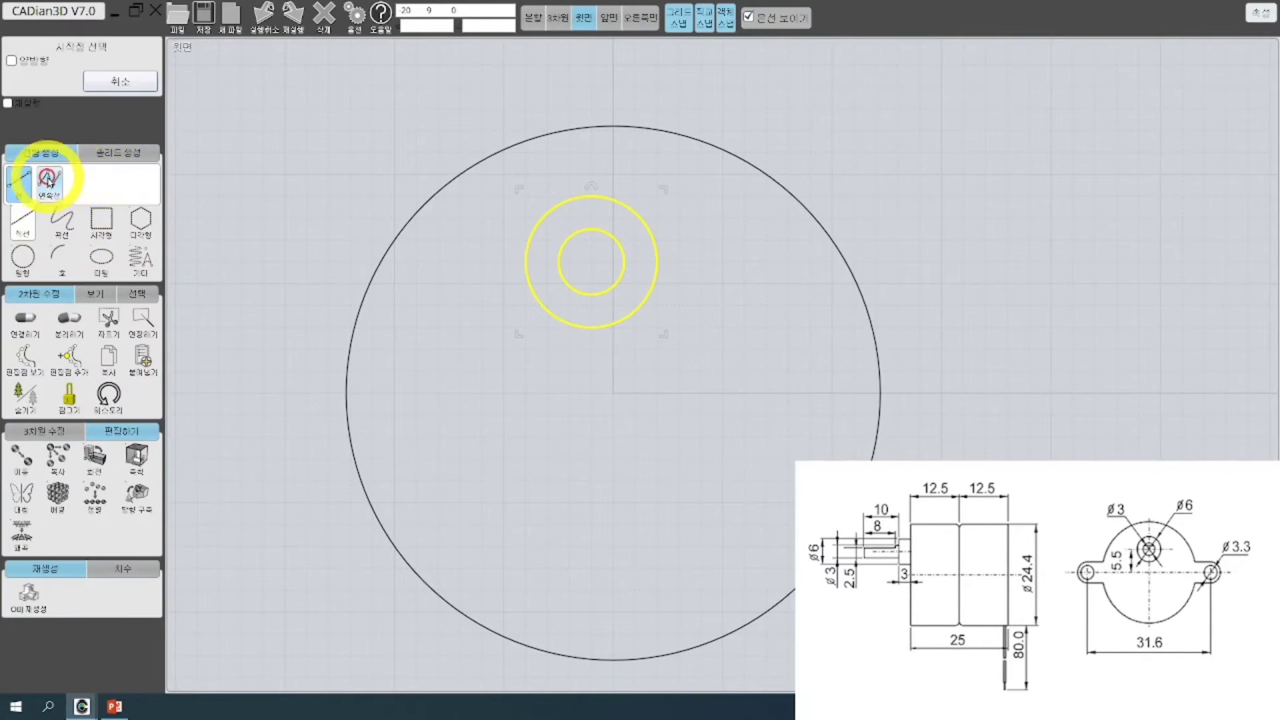
pyautogui.click(613, 394)
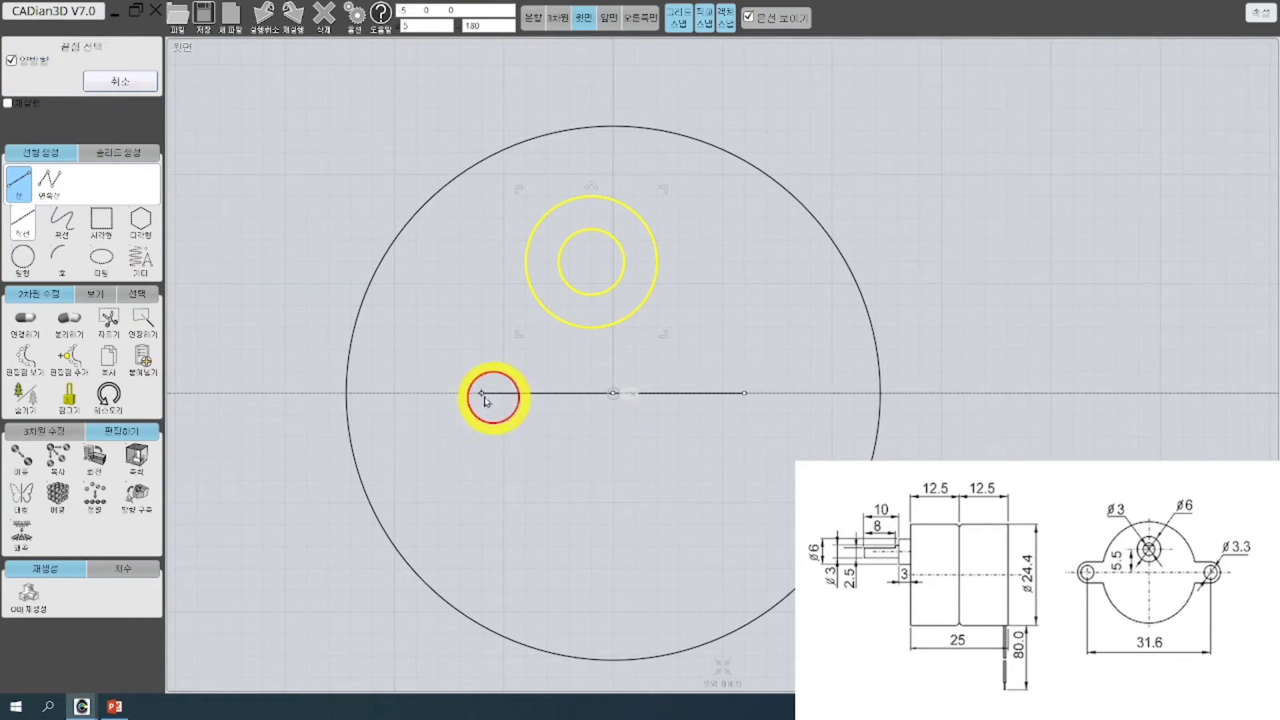
pyautogui.click(354, 402)
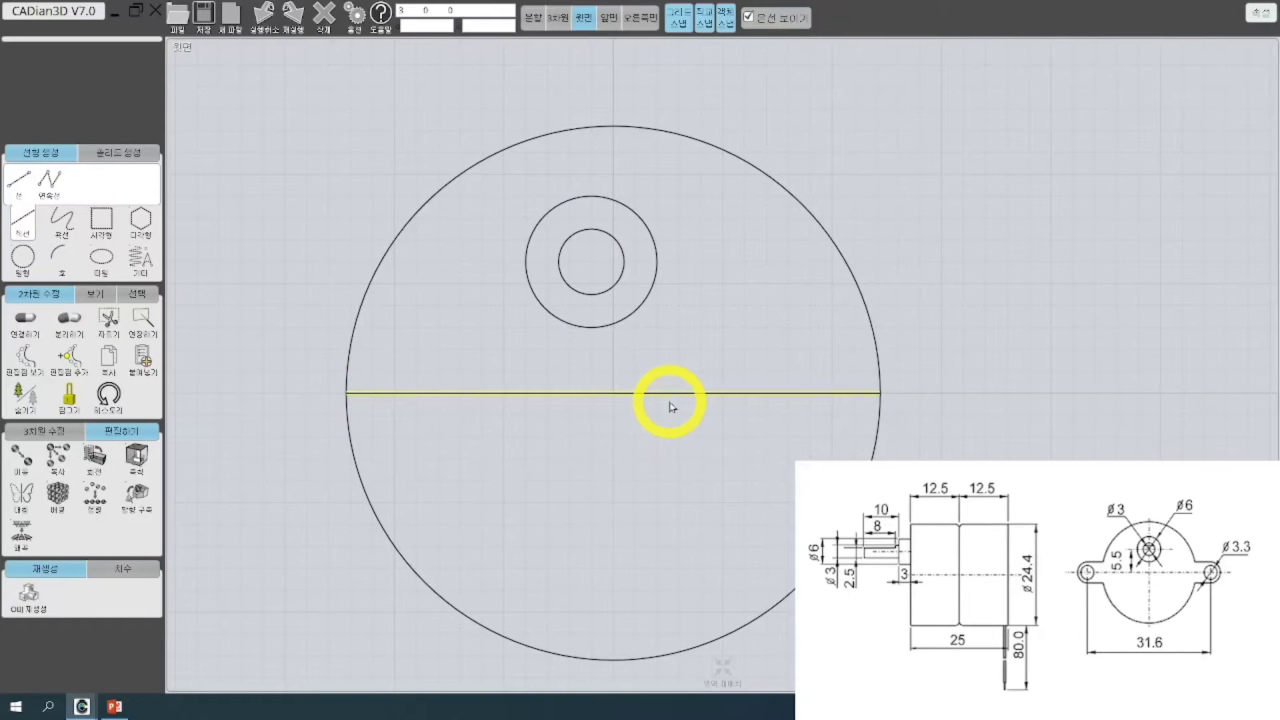
# Draw a one-sided vertical line 5.5 mm long upward from the origin
pyautogui.click(25, 179)
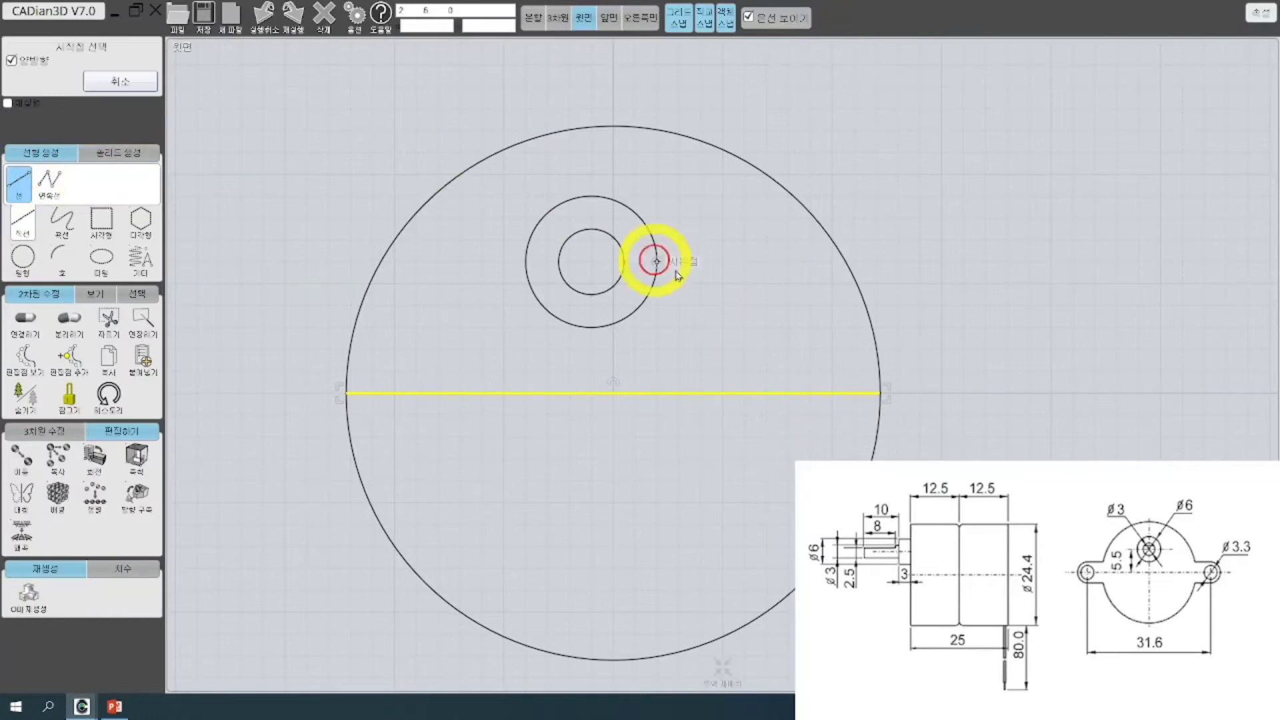
pyautogui.click(613, 394)
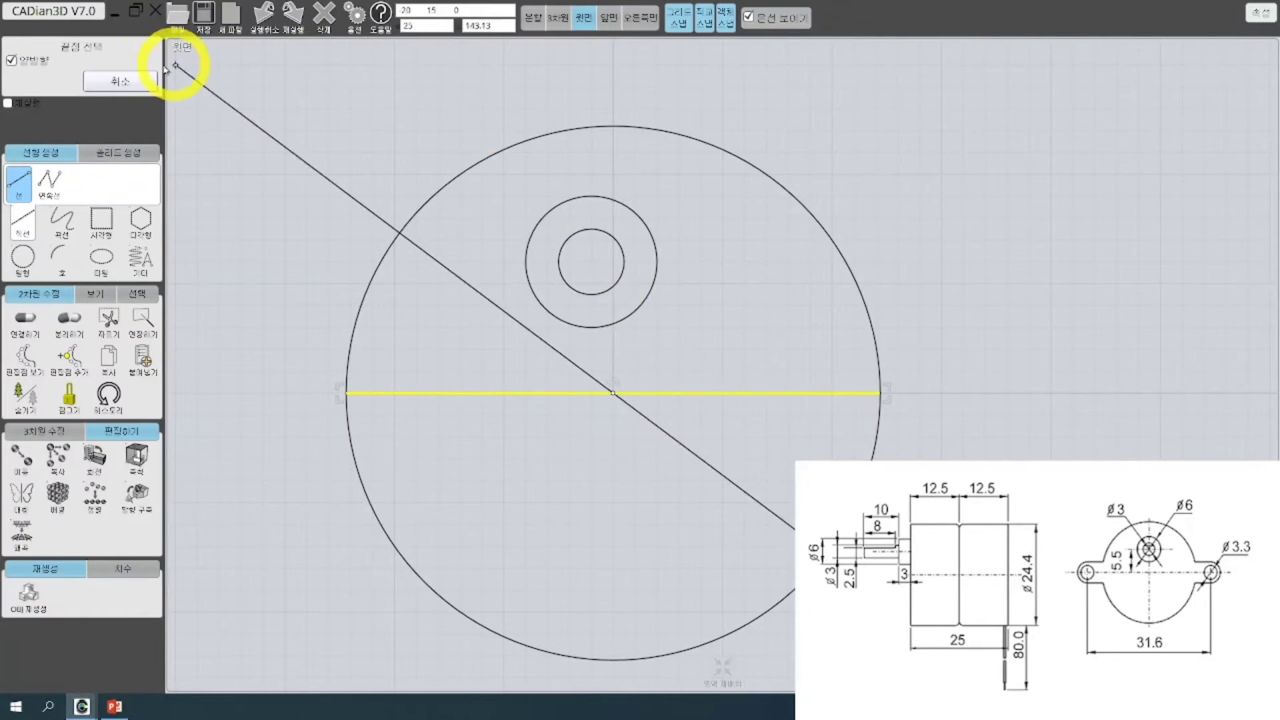
pyautogui.click(11, 60)
pyautogui.click(426, 26)
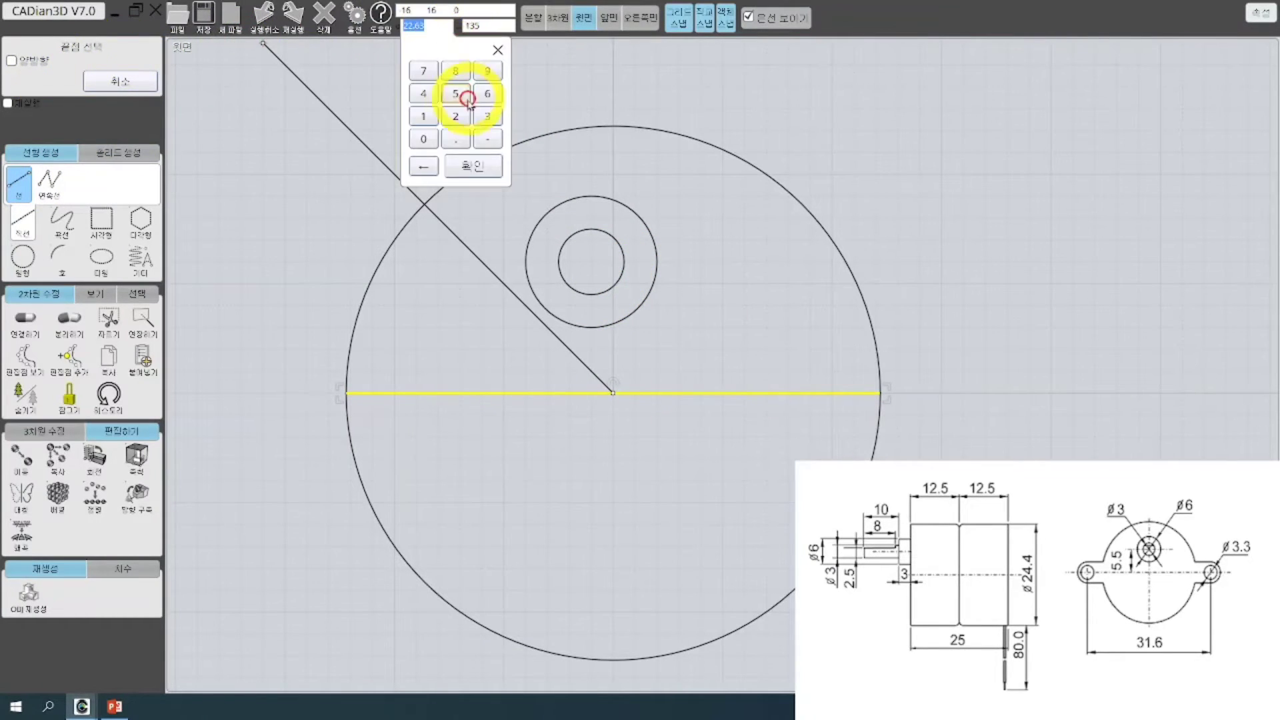
pyautogui.click(456, 93)
pyautogui.click(456, 139)
pyautogui.click(456, 94)
pyautogui.click(473, 166)
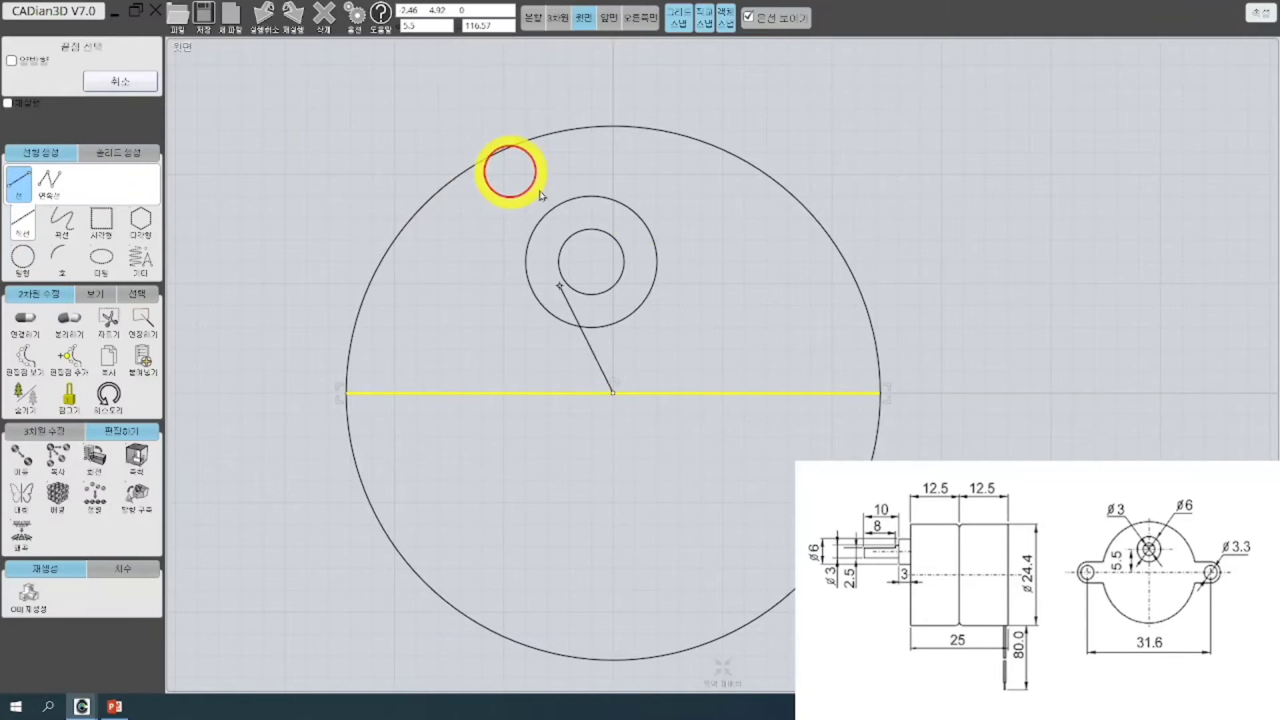
pyautogui.click(716, 268)
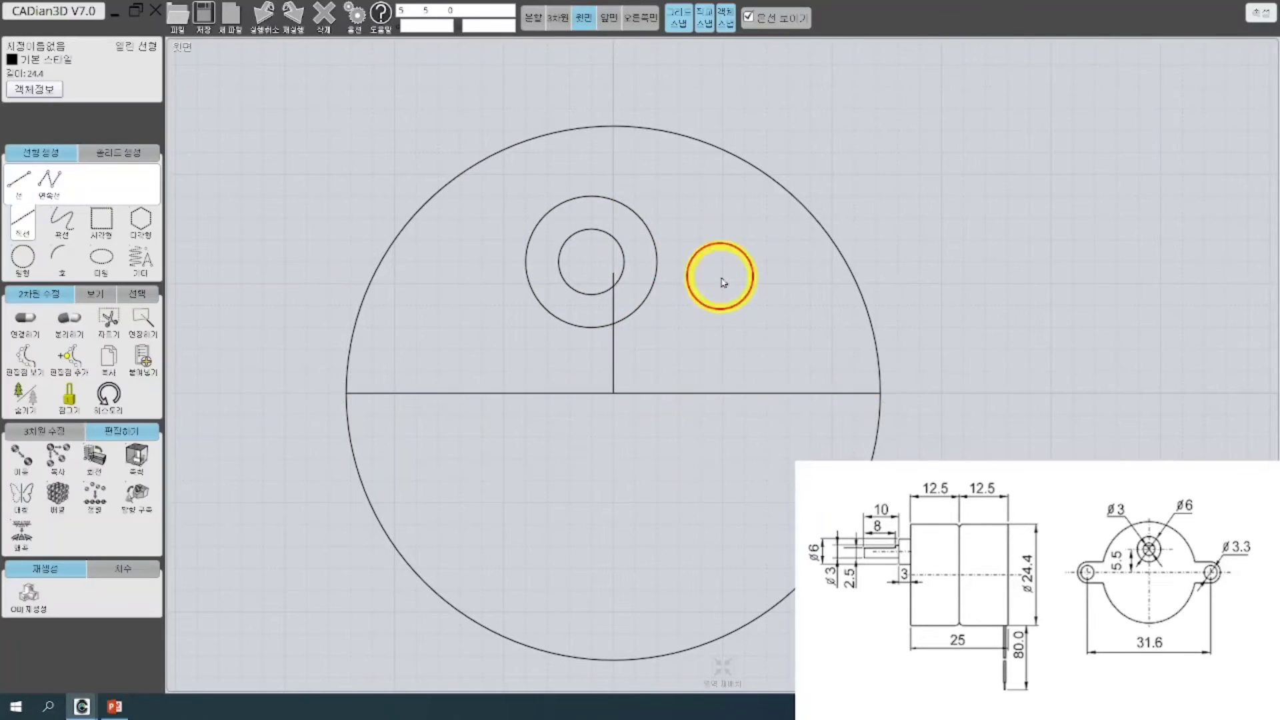
# Move the two concentric shaft circles together so that their centre lies on the upper end of the vertical line
pyautogui.scroll(3, 720, 265)
pyautogui.moveTo(645, 261); pyautogui.dragTo(748, 277, button='middle')
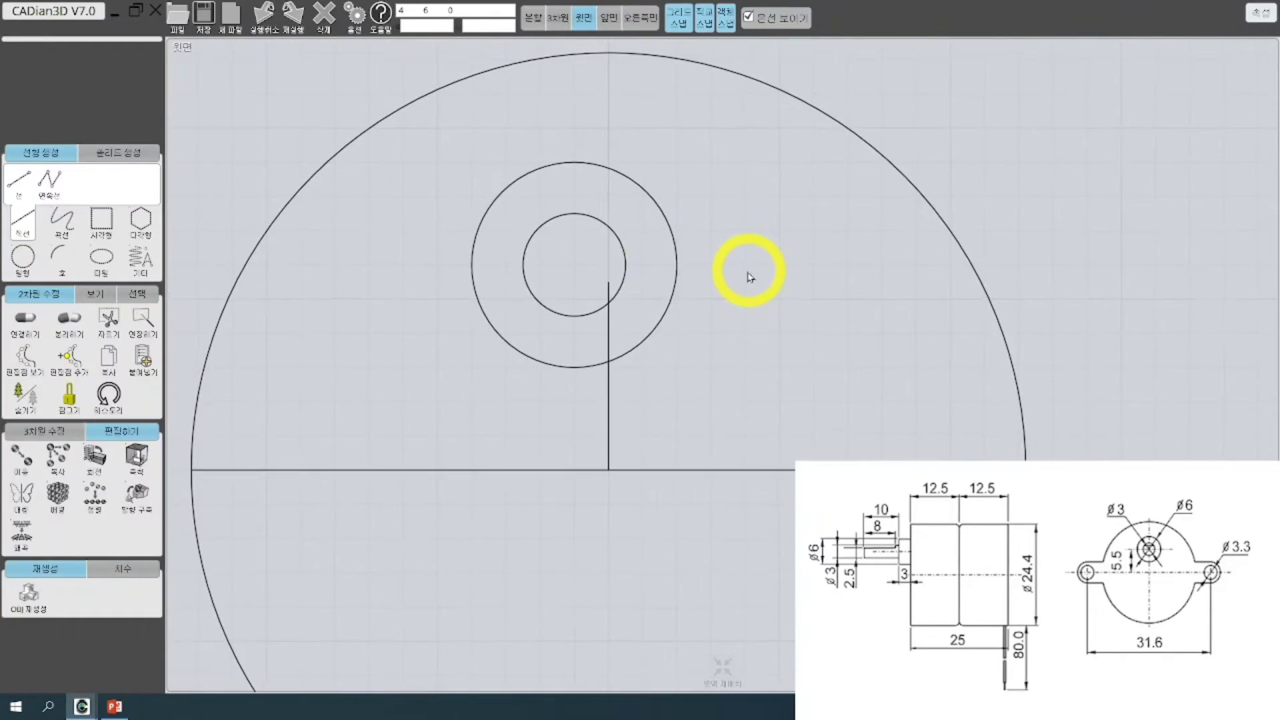
pyautogui.moveTo(414, 126); pyautogui.dragTo(719, 397)
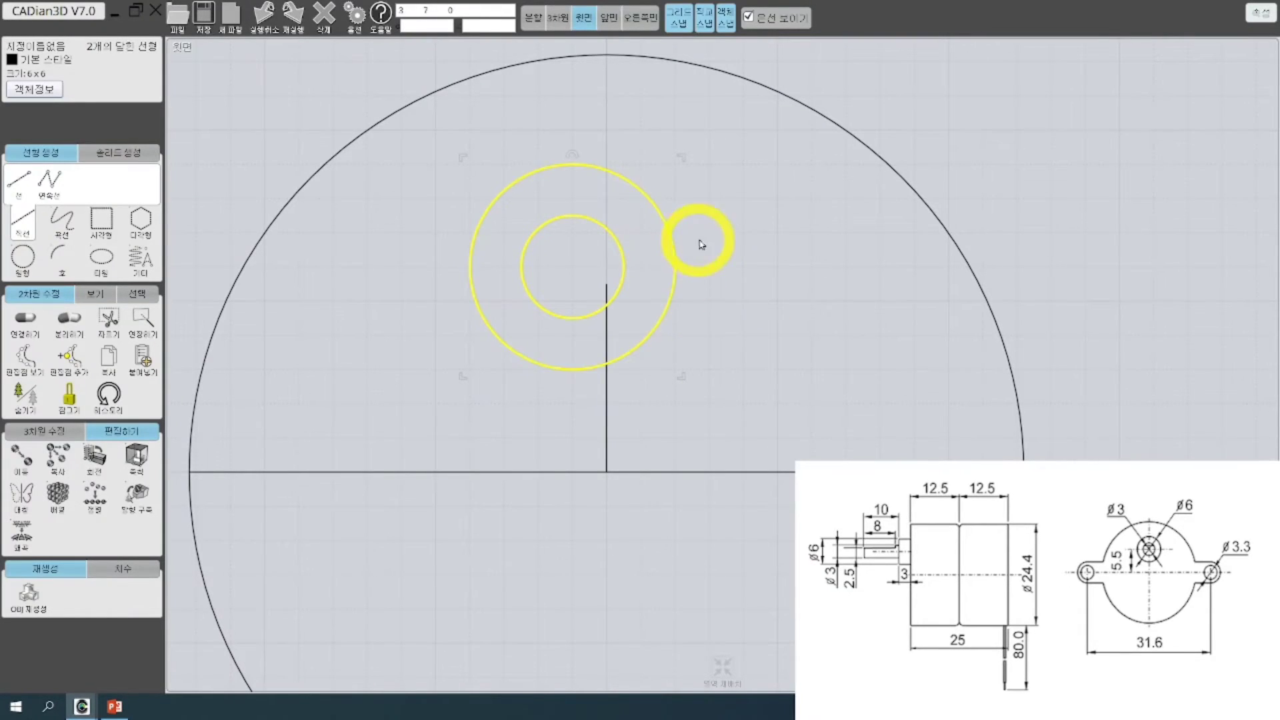
pyautogui.click(21, 469)
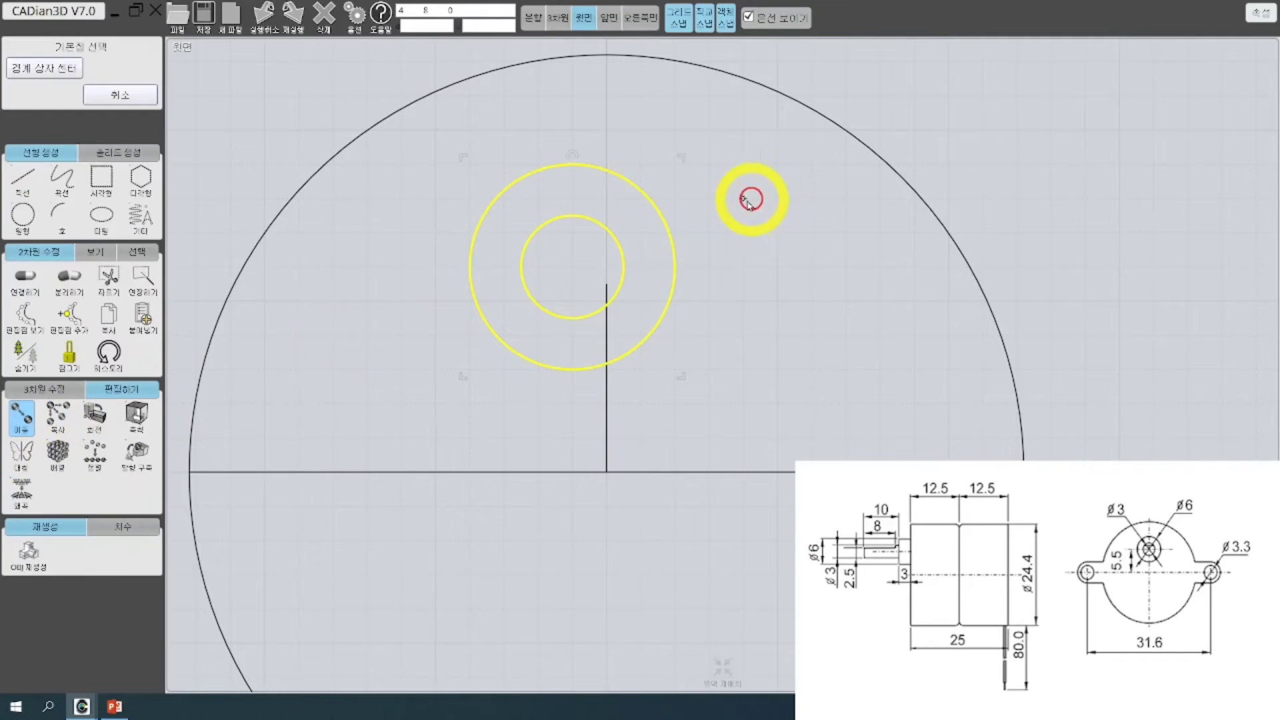
pyautogui.click(572, 266)
pyautogui.click(607, 285)
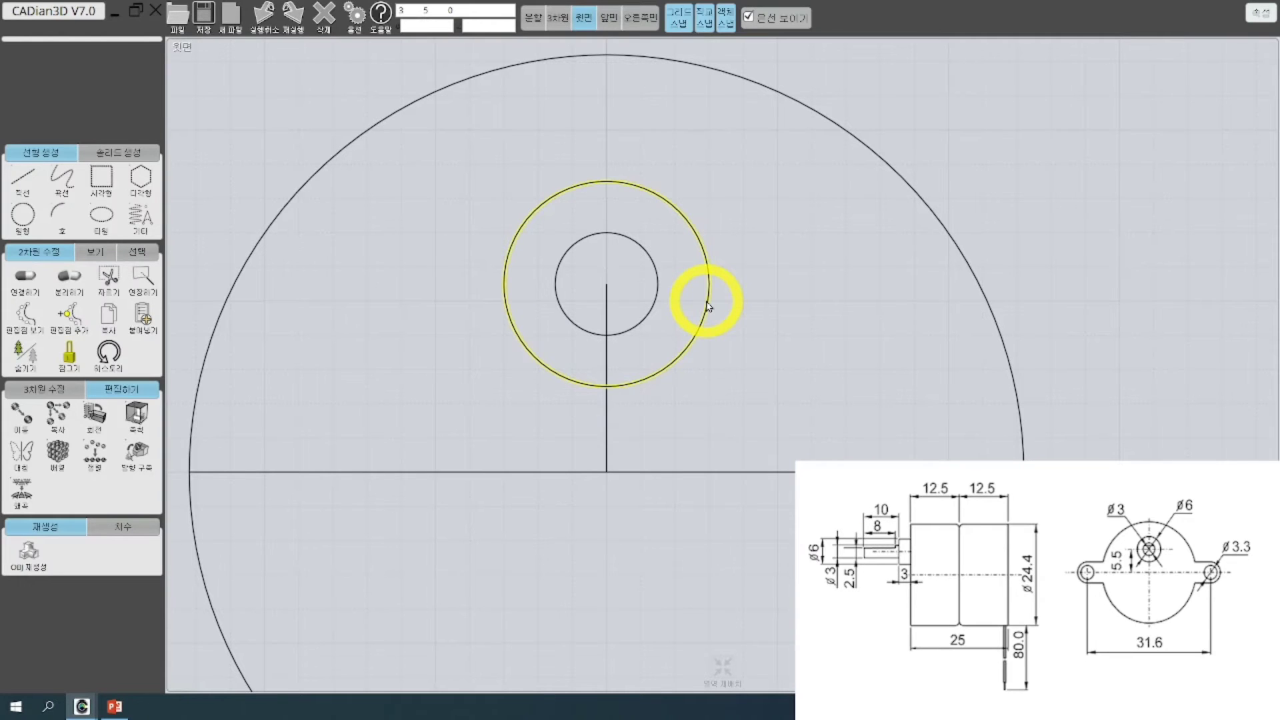
# Try to remove the horizontal line across the large circle
pyautogui.scroll(1, 697, 274)
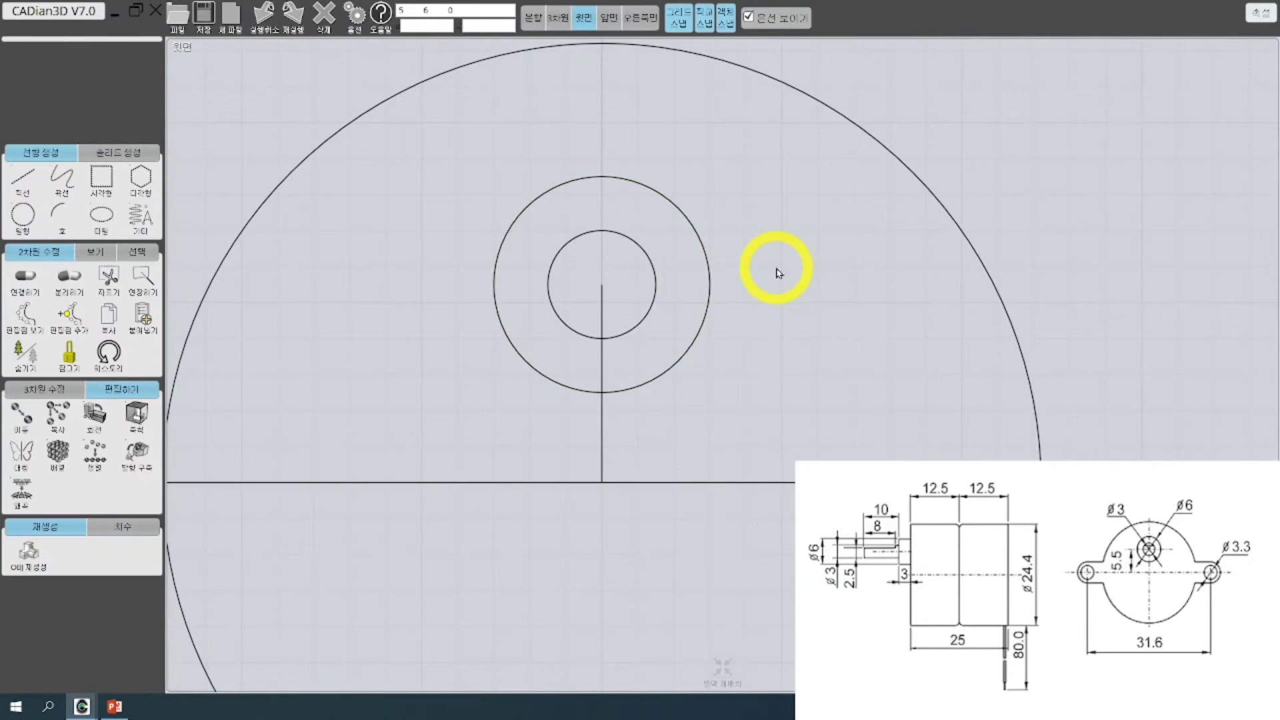
pyautogui.scroll(-1, 778, 273)
pyautogui.scroll(-1, 776, 270)
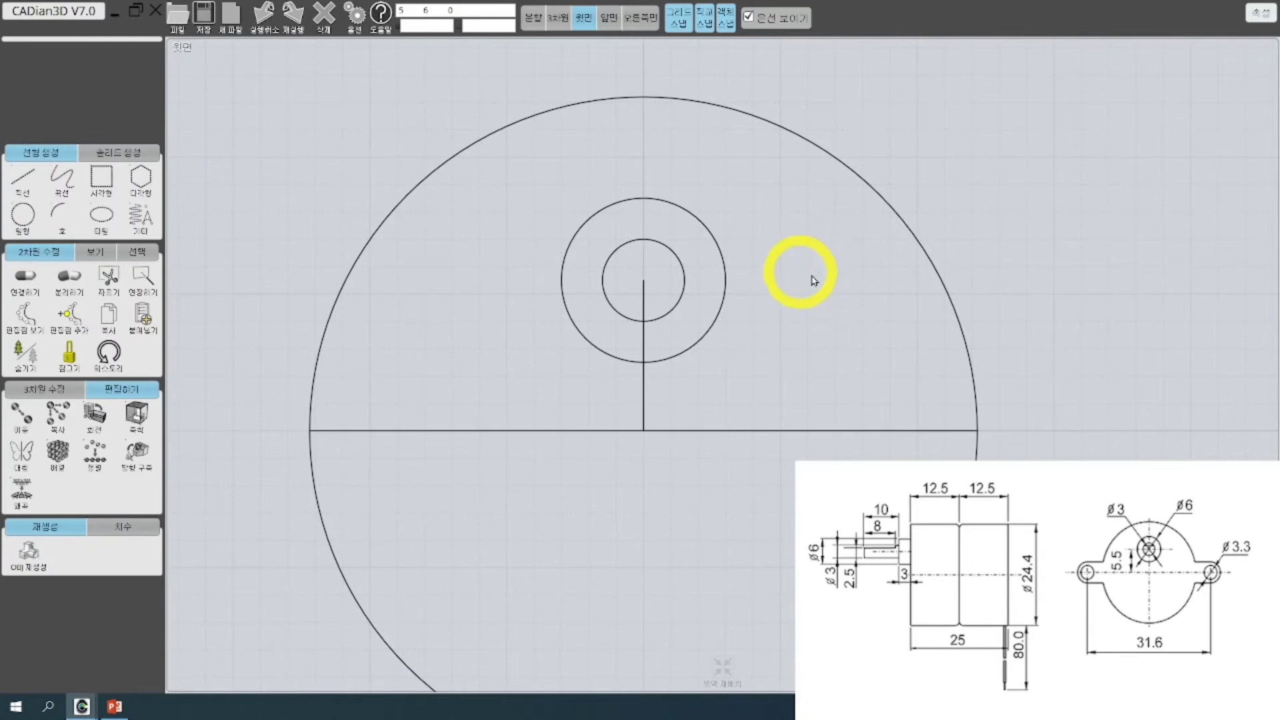
pyautogui.scroll(-1, 824, 284)
pyautogui.scroll(-1, 827, 285)
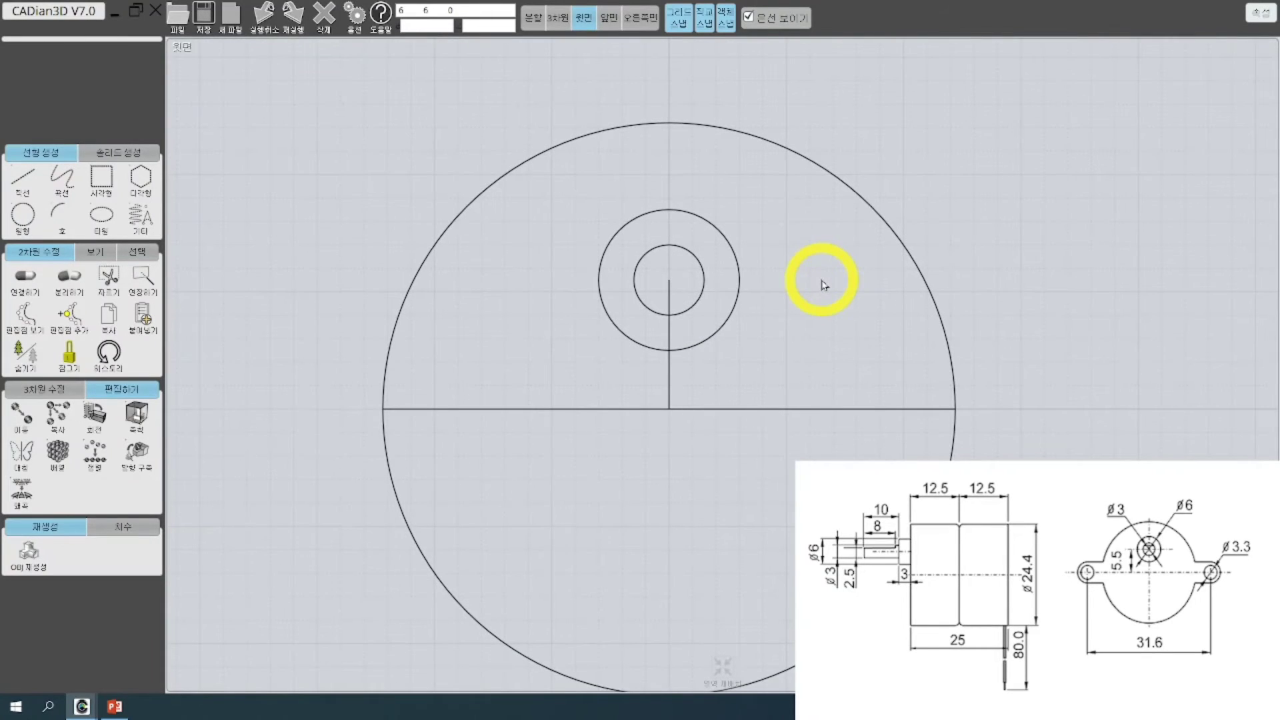
pyautogui.scroll(-1, 789, 288)
pyautogui.click(787, 400)
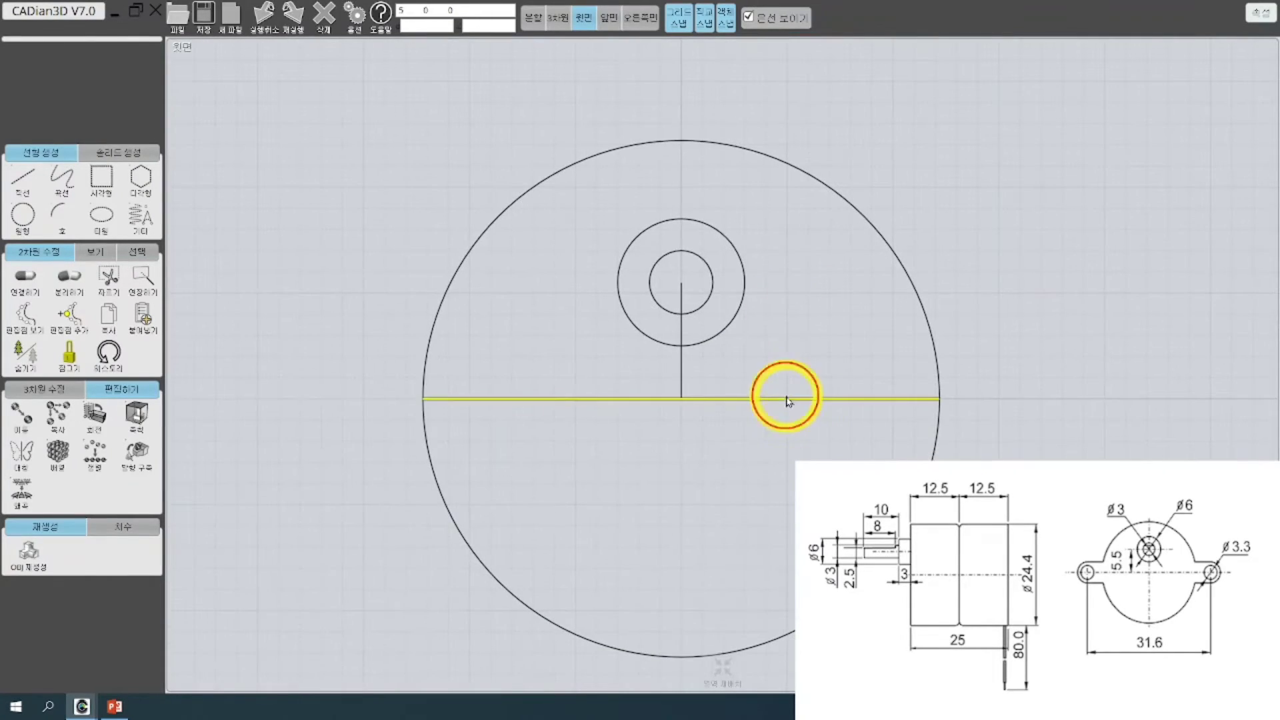
pyautogui.click(783, 398)
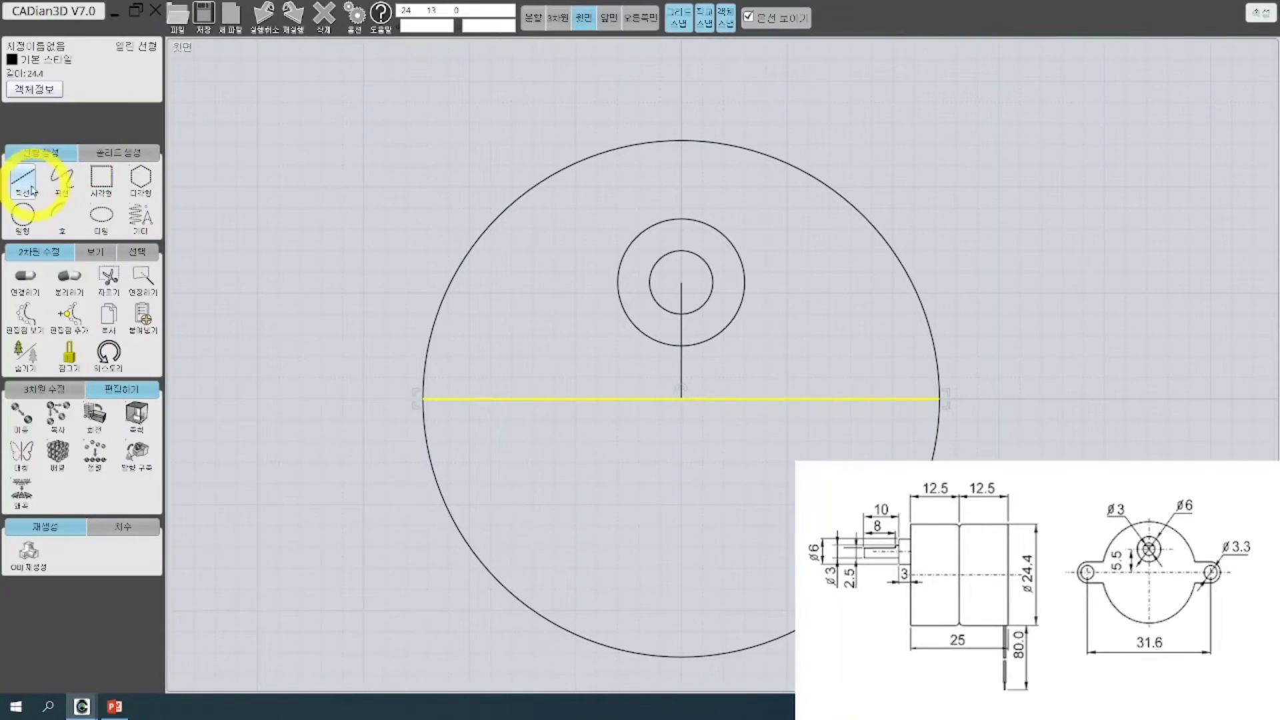
pyautogui.hotkey('ctrl', 'x')
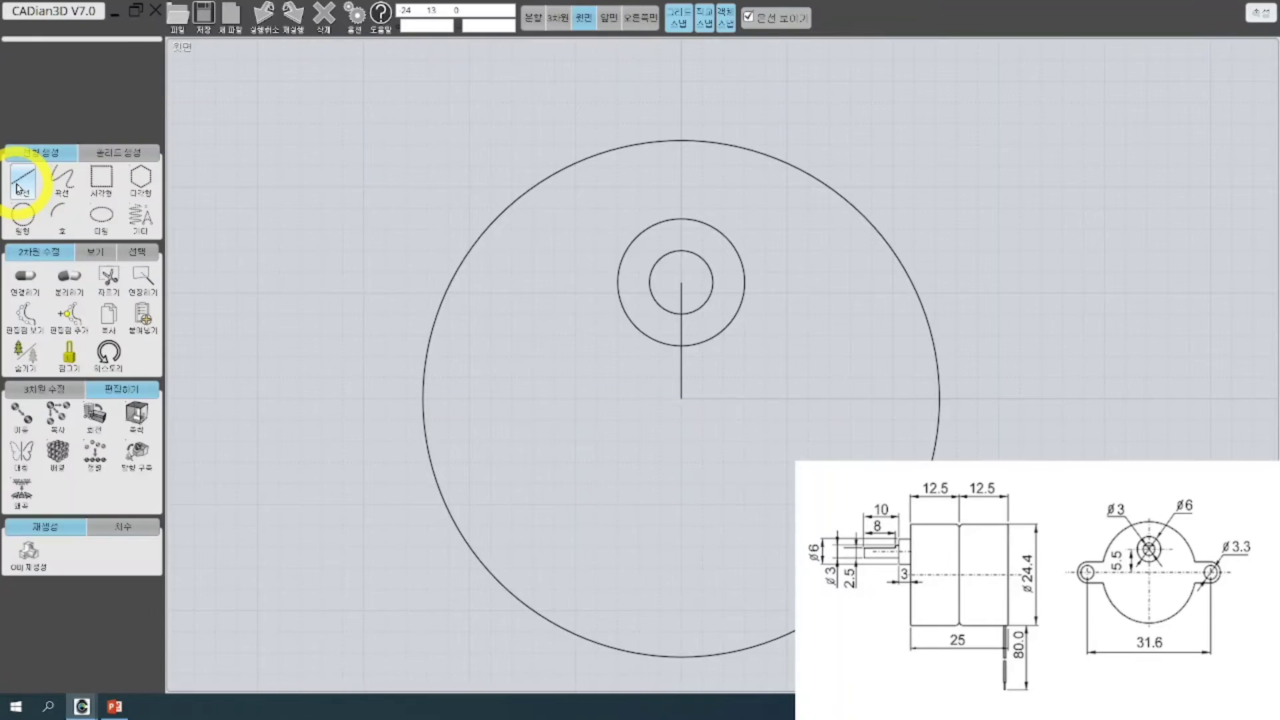
# Set the length of the horizontal line through the origin to 31.6 mm
pyautogui.click(629, 405)
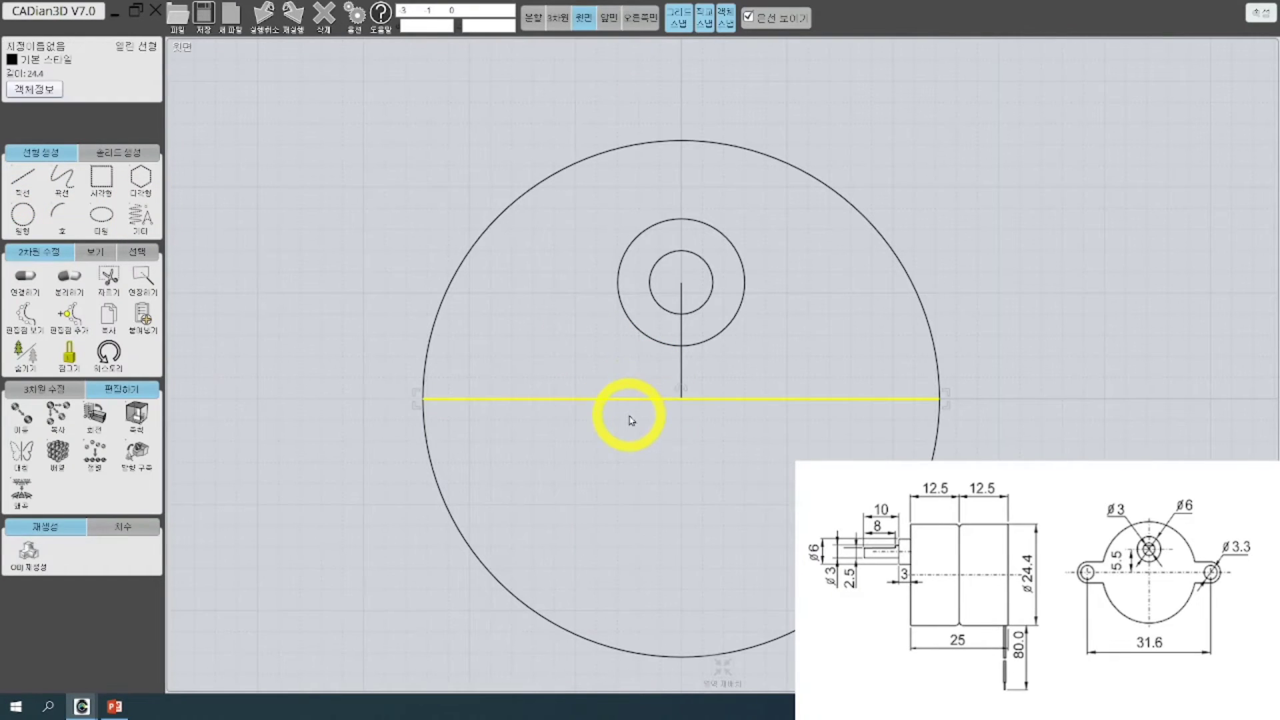
pyautogui.click(60, 80)
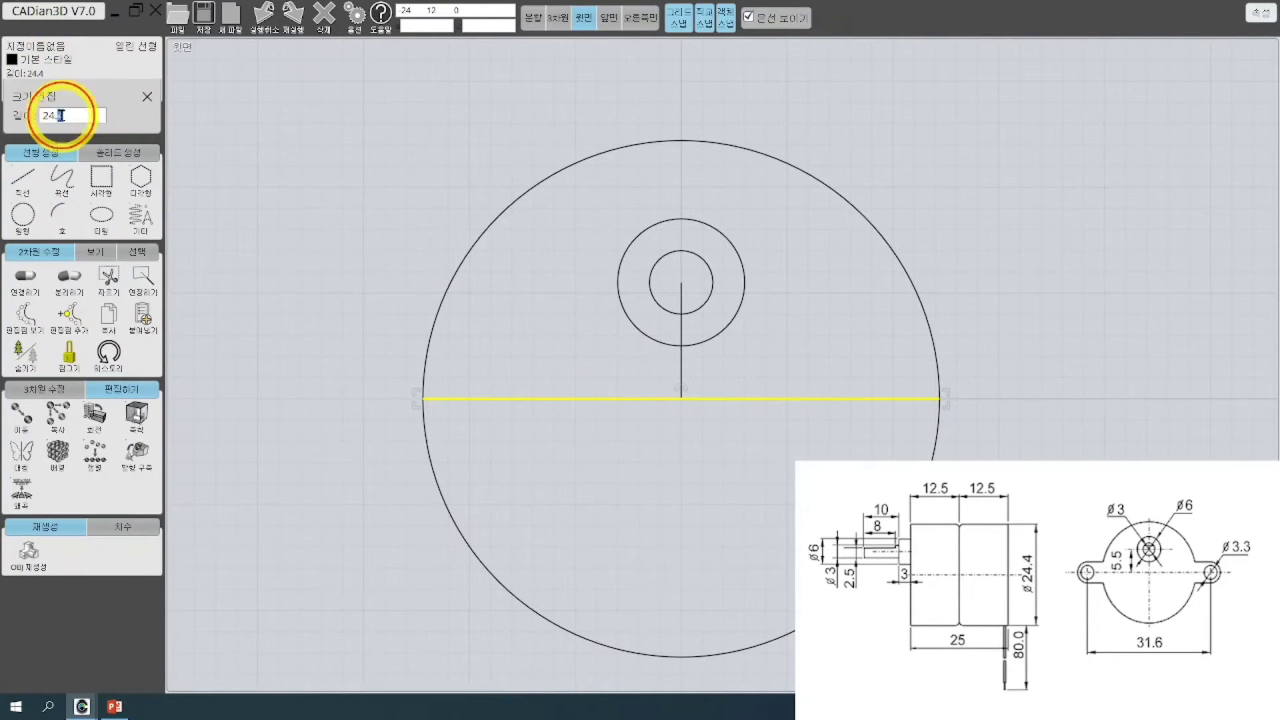
pyautogui.doubleClick(67, 115)
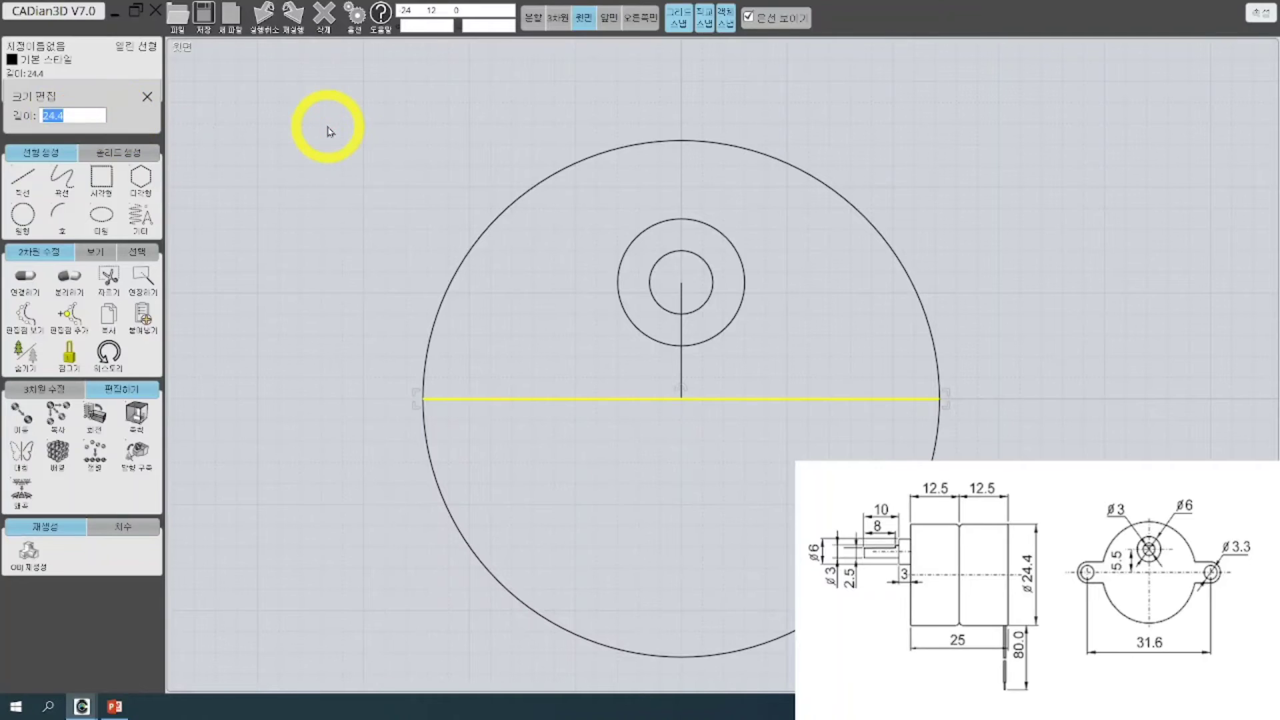
pyautogui.write('31.6')
pyautogui.press('Return')
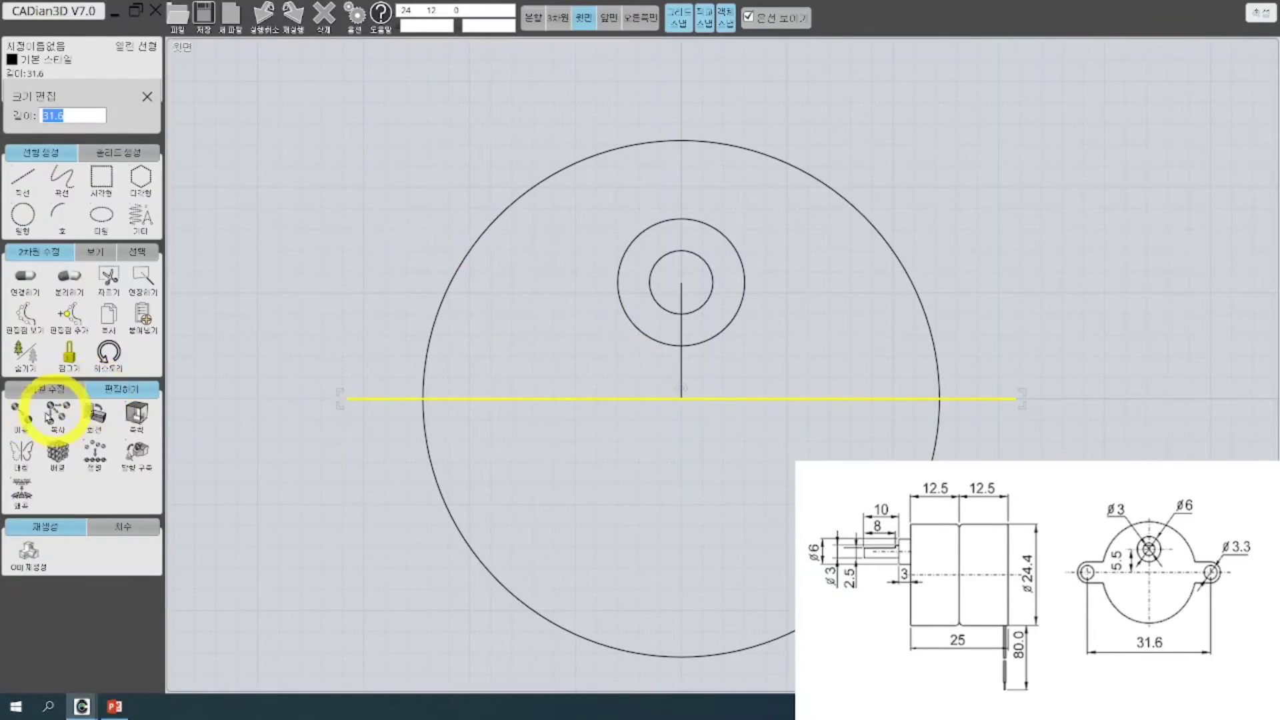
# Try to move the horizontal line by its midpoint onto the origin
pyautogui.click(22, 418)
pyautogui.scroll(2, 674, 410)
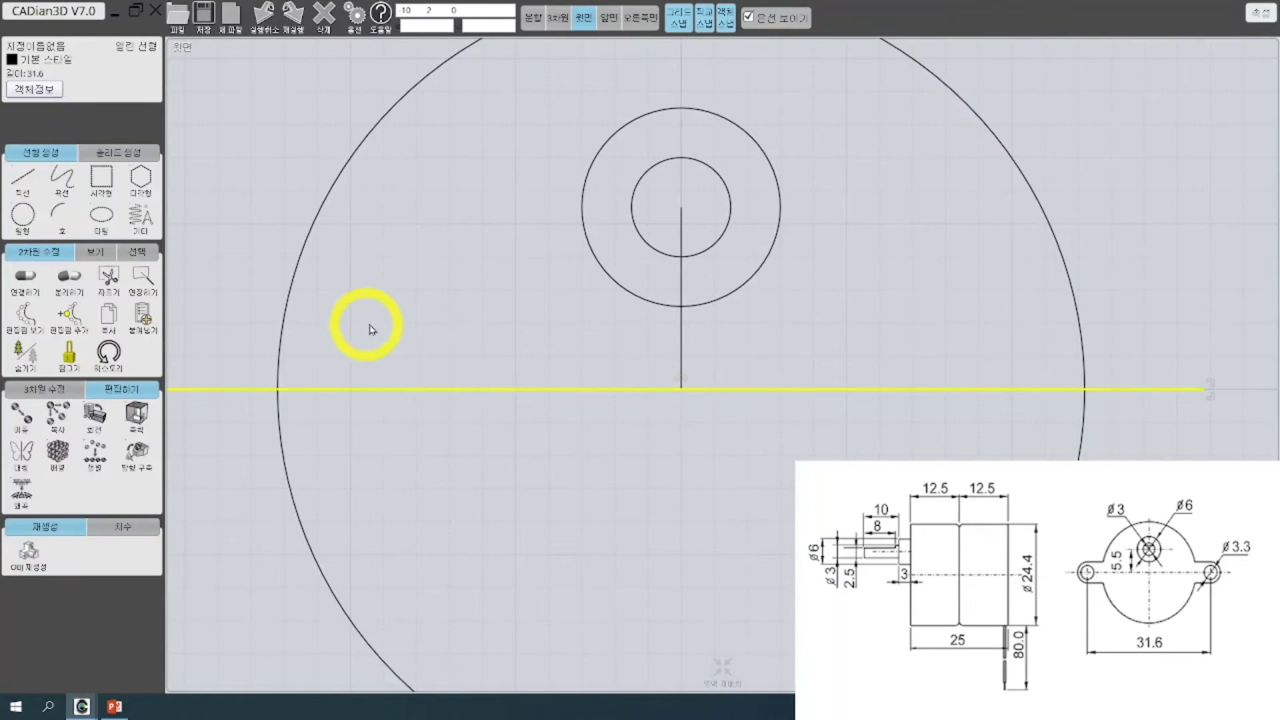
pyautogui.press('Escape')
pyautogui.click(22, 414)
pyautogui.click(314, 389)
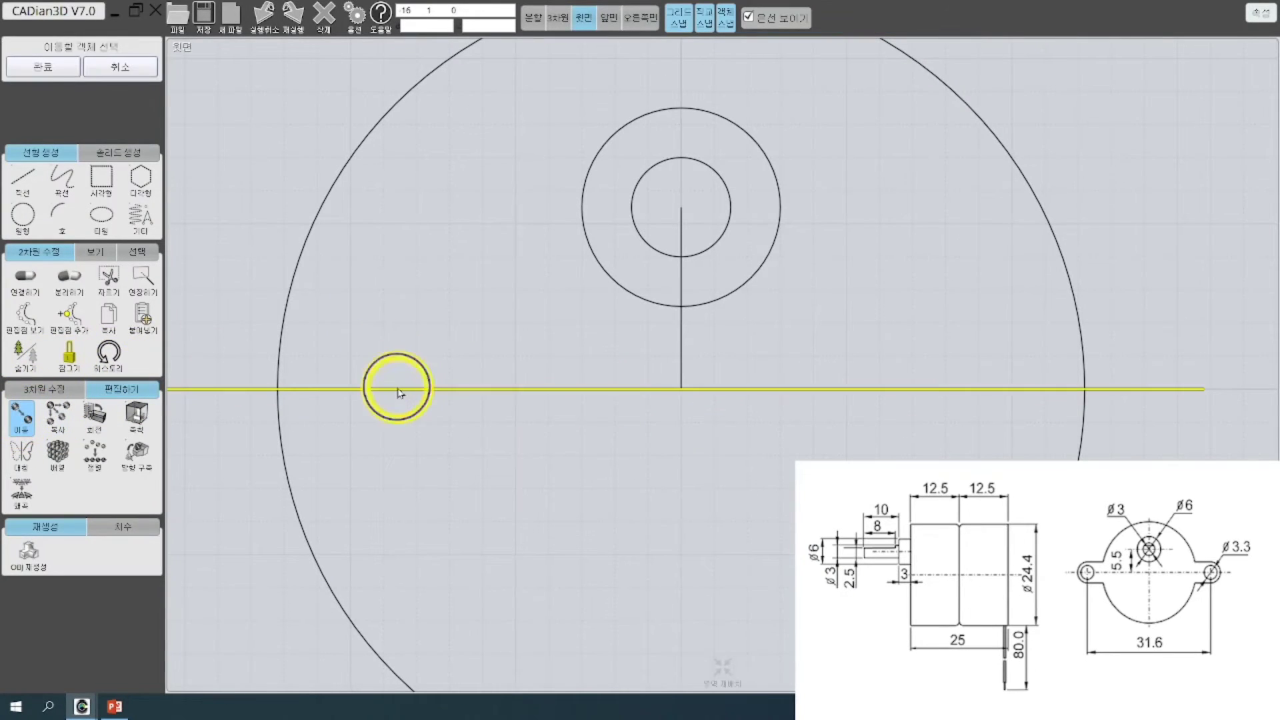
pyautogui.press('Escape')
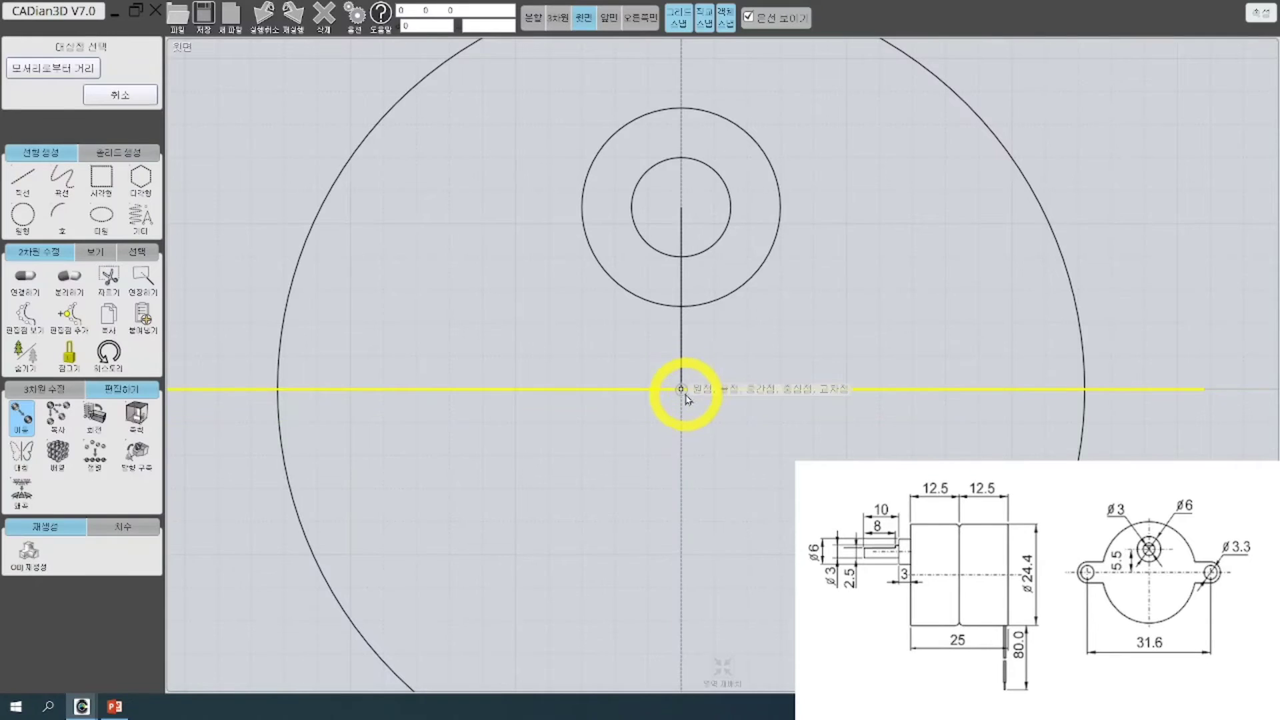
pyautogui.scroll(-4, 716, 403)
pyautogui.scroll(1, 727, 416)
pyautogui.press('Escape')
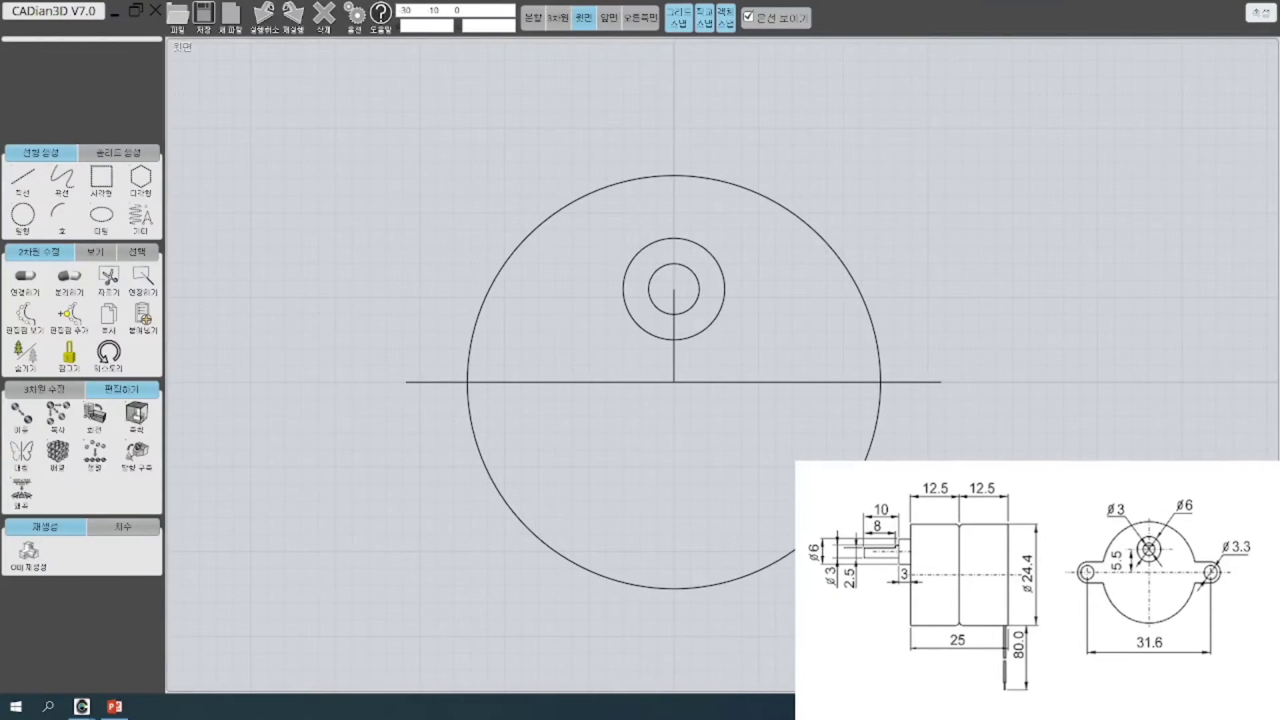
# Draw a mounting-hole circle of radius 1.65 mm centred on the left end of the horizontal line
pyautogui.click(24, 212)
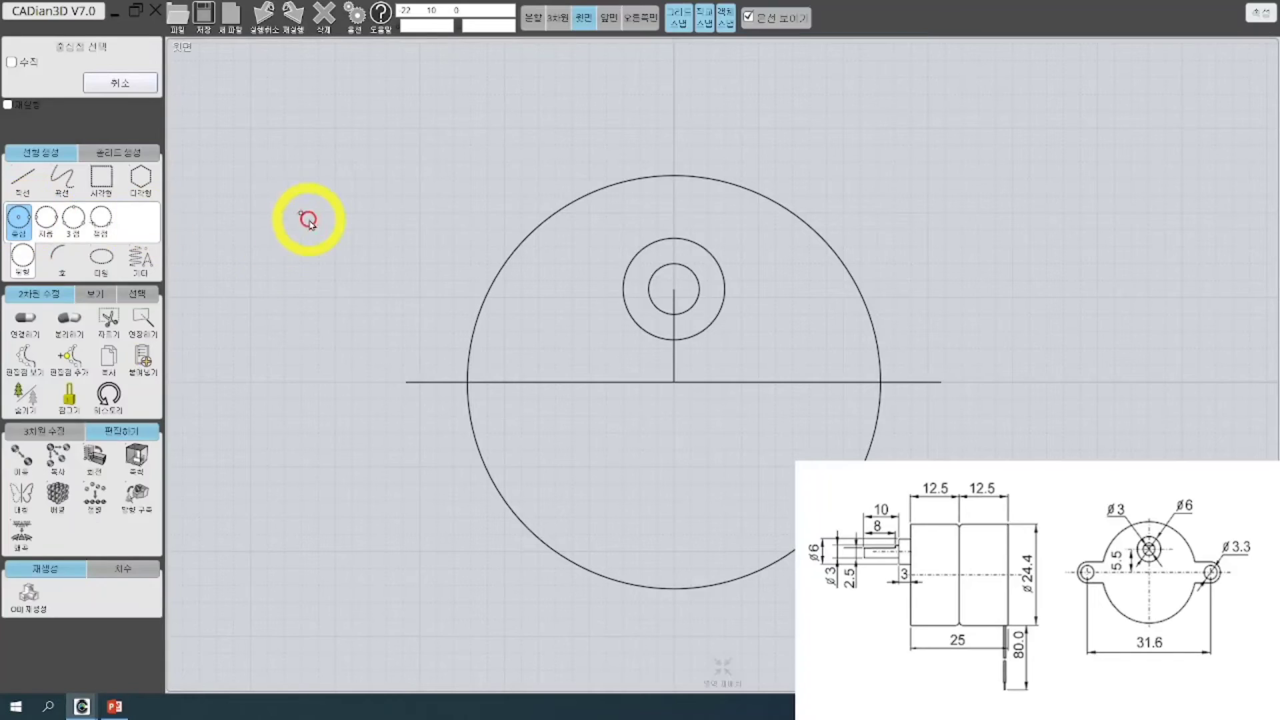
pyautogui.click(406, 382)
pyautogui.click(74, 65)
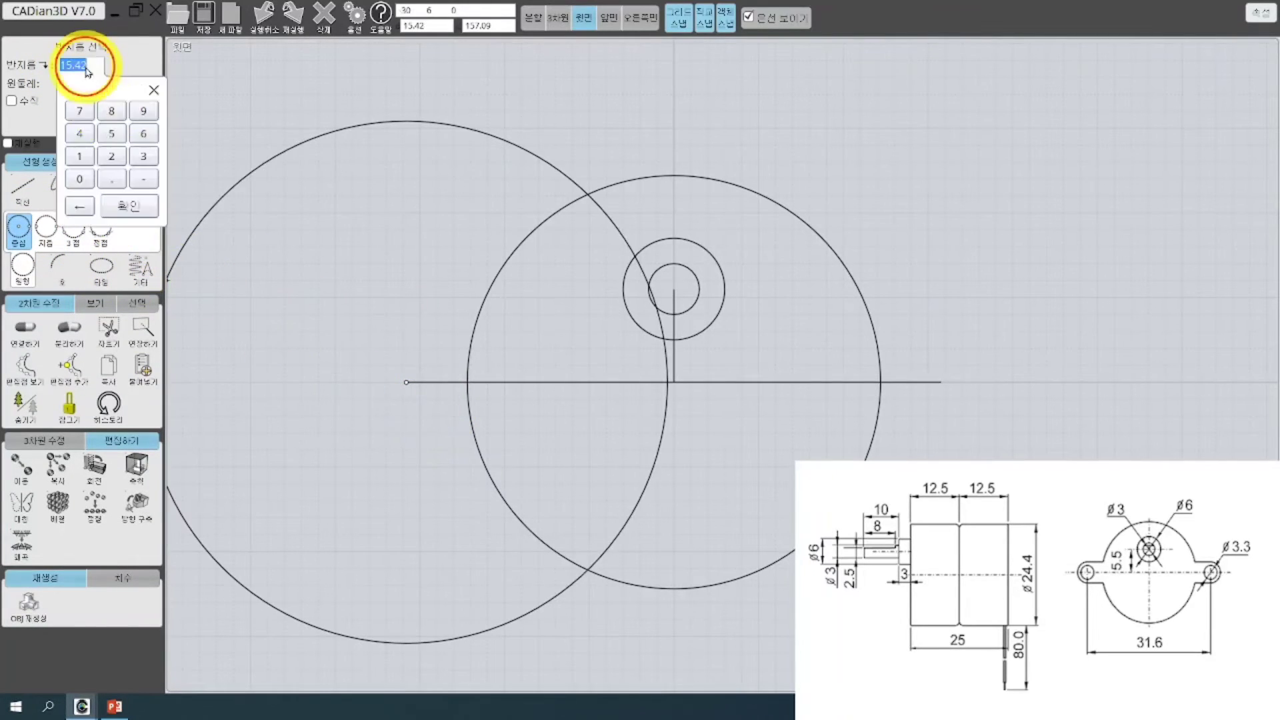
pyautogui.click(80, 157)
pyautogui.click(111, 179)
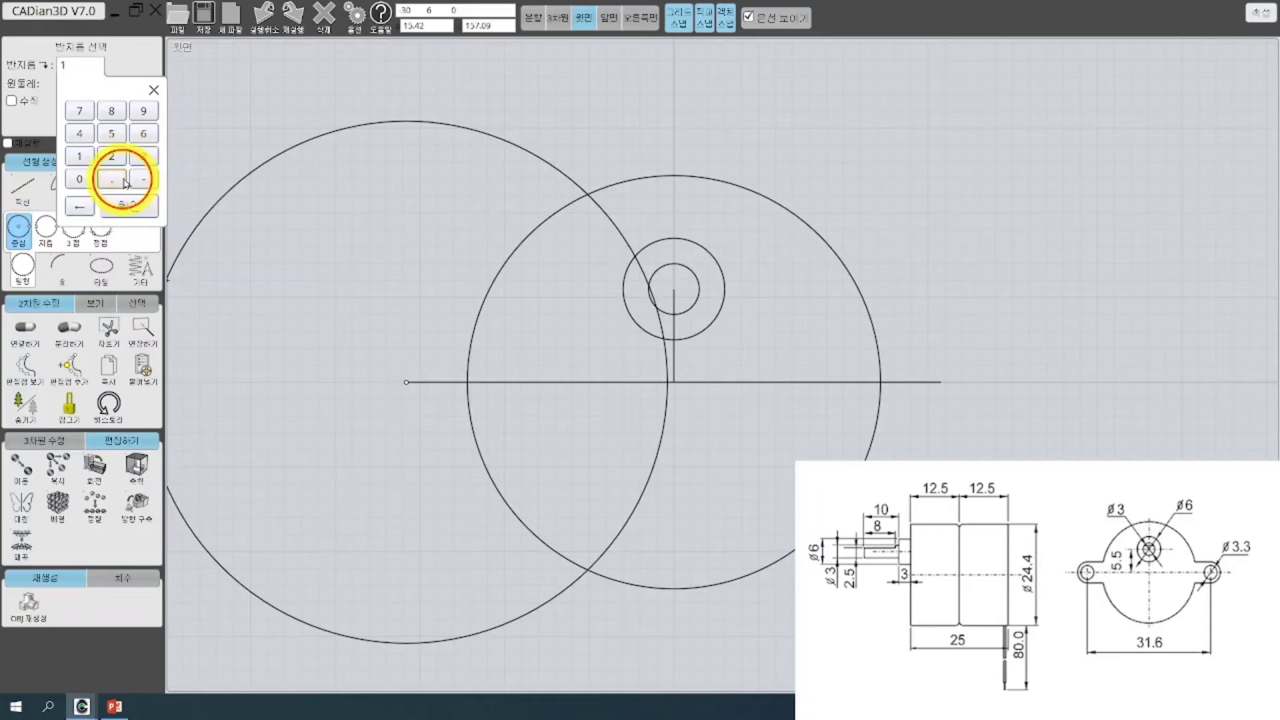
pyautogui.click(142, 134)
pyautogui.click(129, 206)
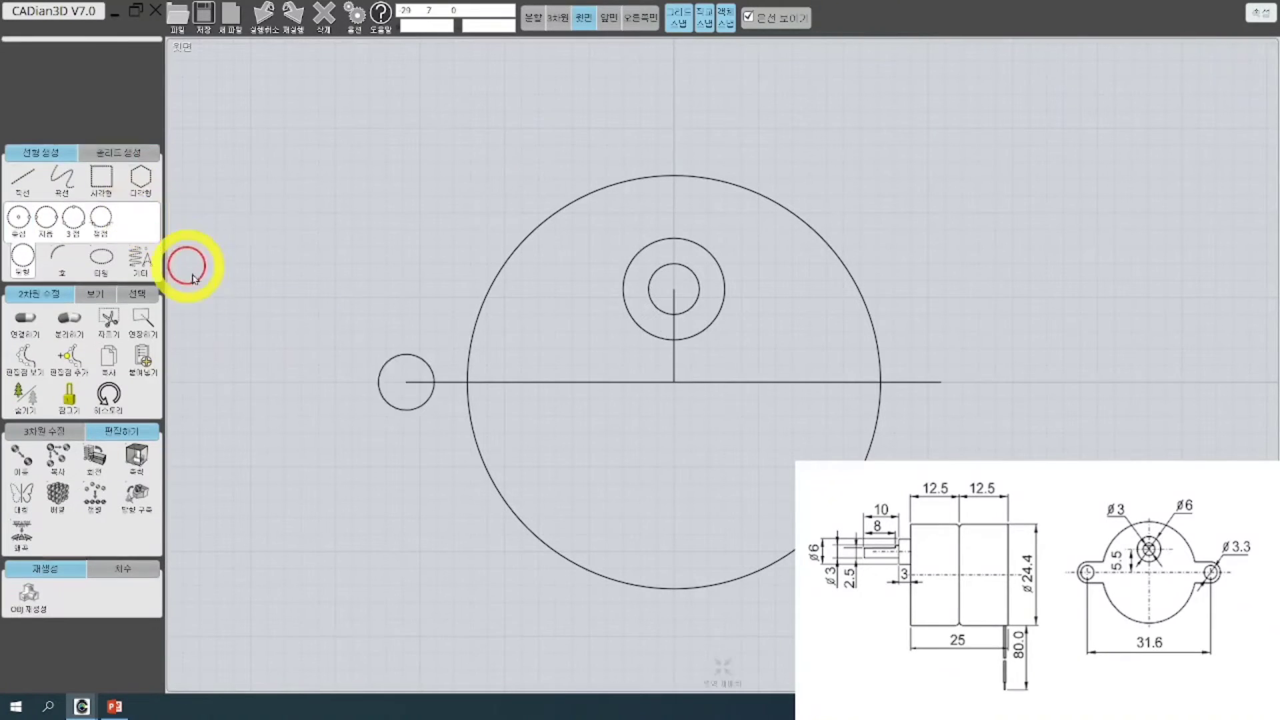
# Mirror the mounting-hole circle about the vertical axis through the origin, keeping the original
pyautogui.click(407, 382)
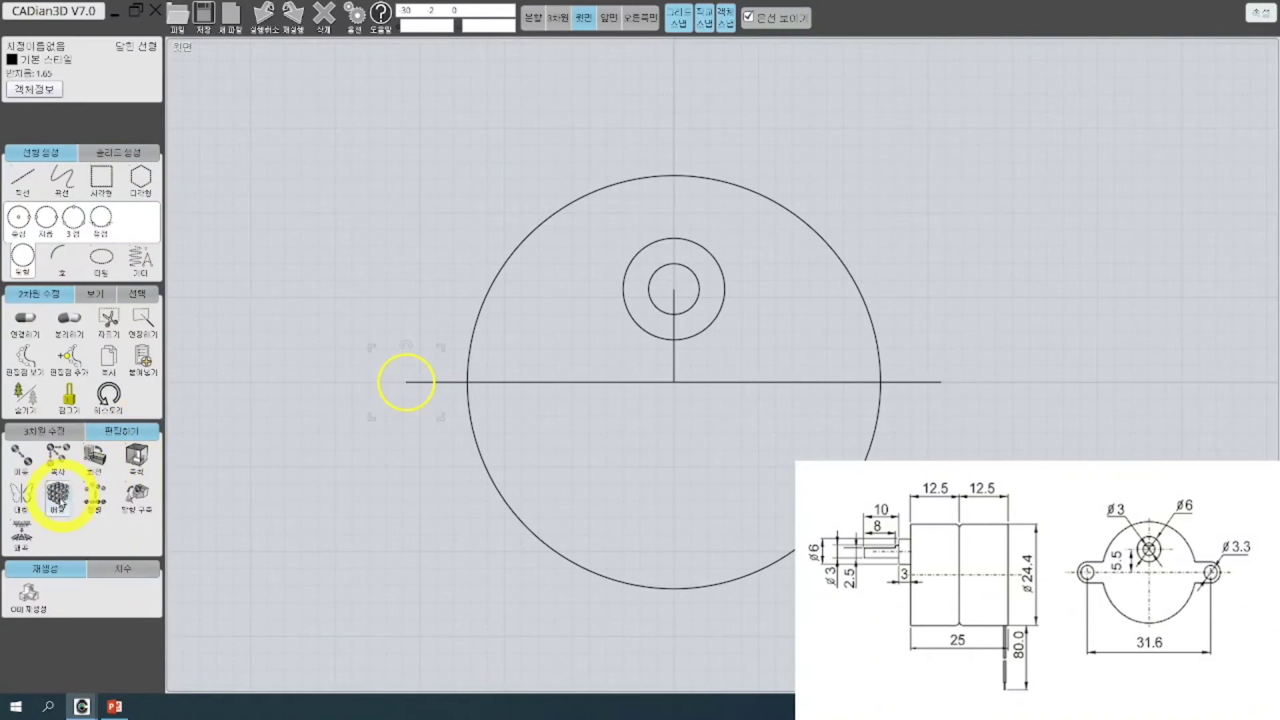
pyautogui.click(28, 502)
pyautogui.click(675, 382)
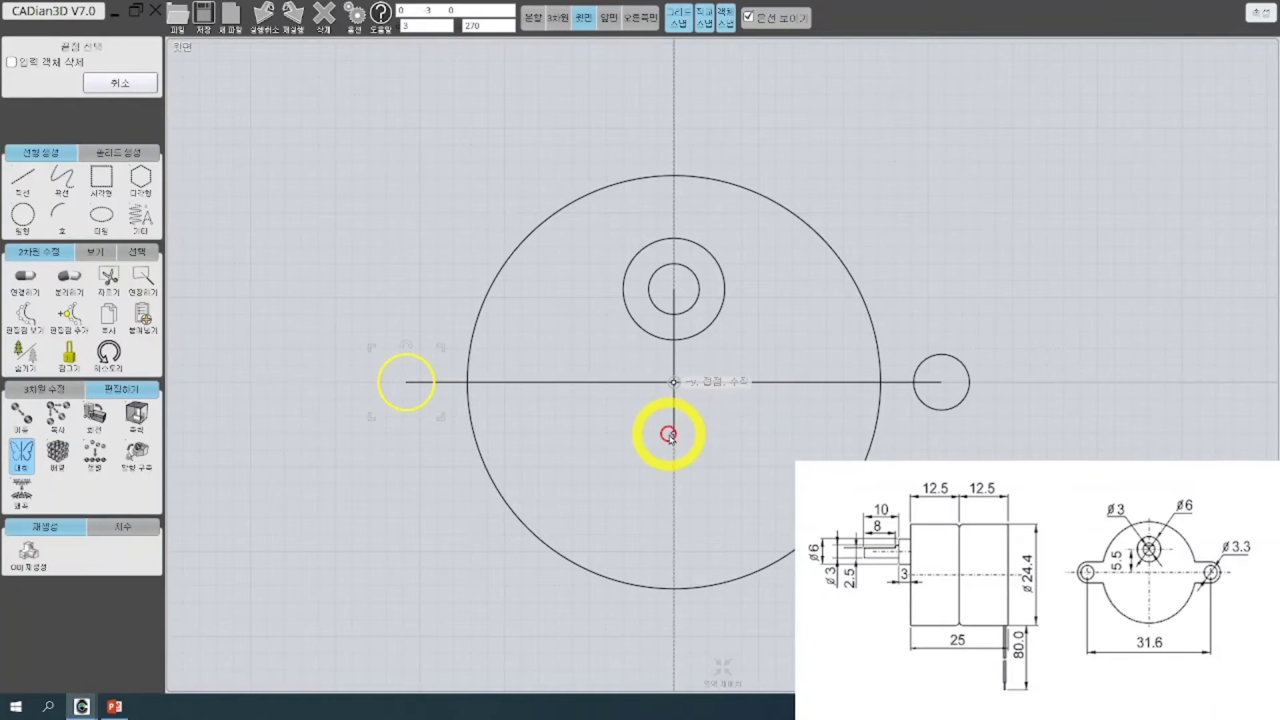
pyautogui.click(674, 435)
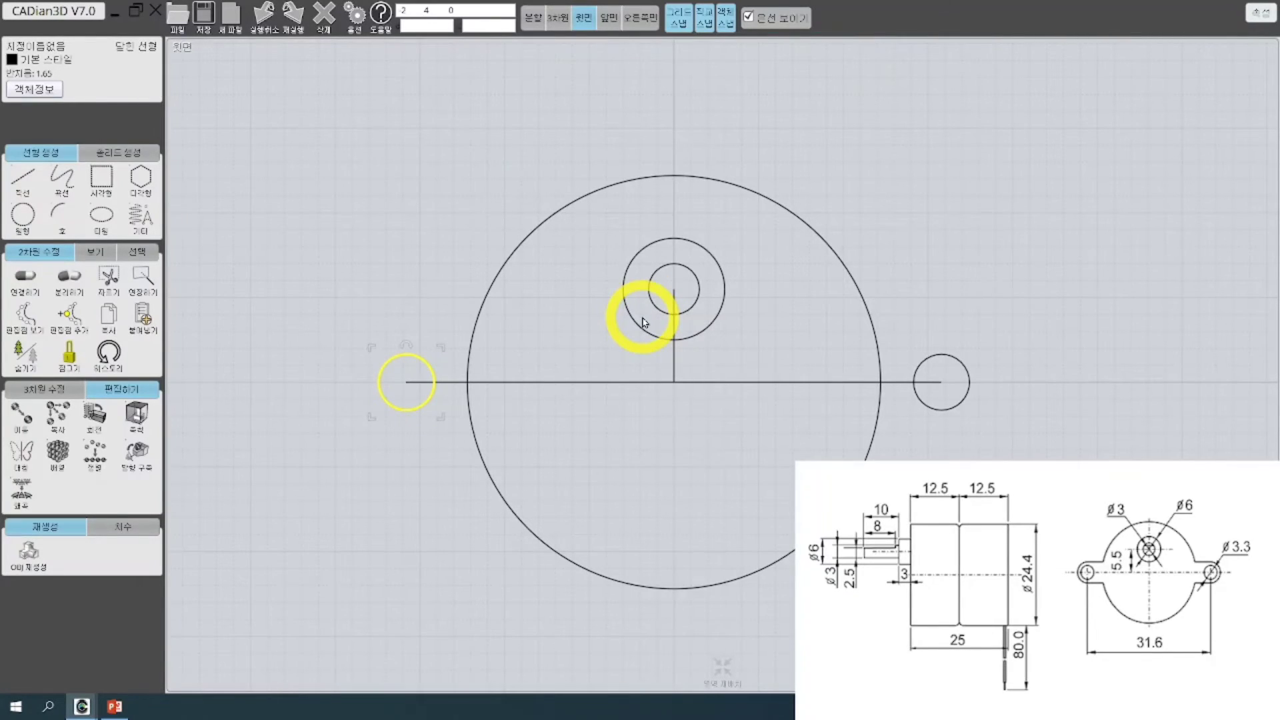
pyautogui.click(457, 471)
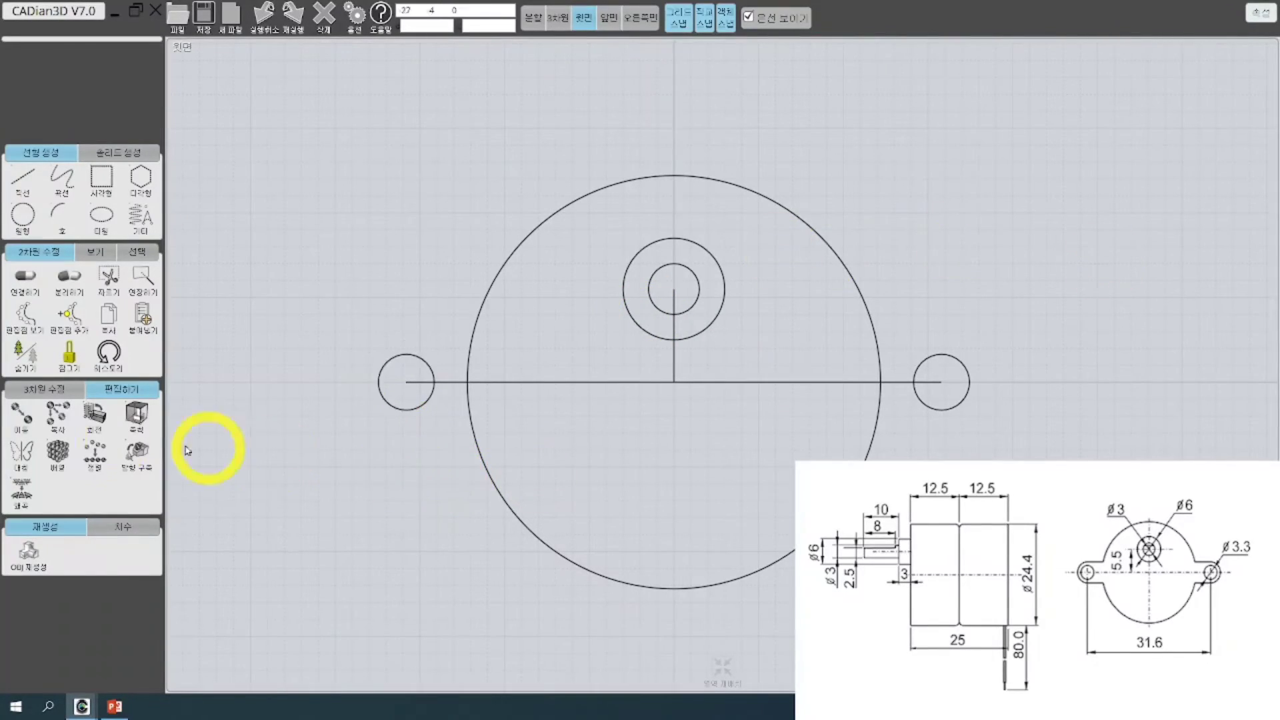
# Offset the left mounting-hole circle outward by a distance of 1 mm to form the ear's outer circle
pyautogui.click(73, 390)
pyautogui.click(100, 416)
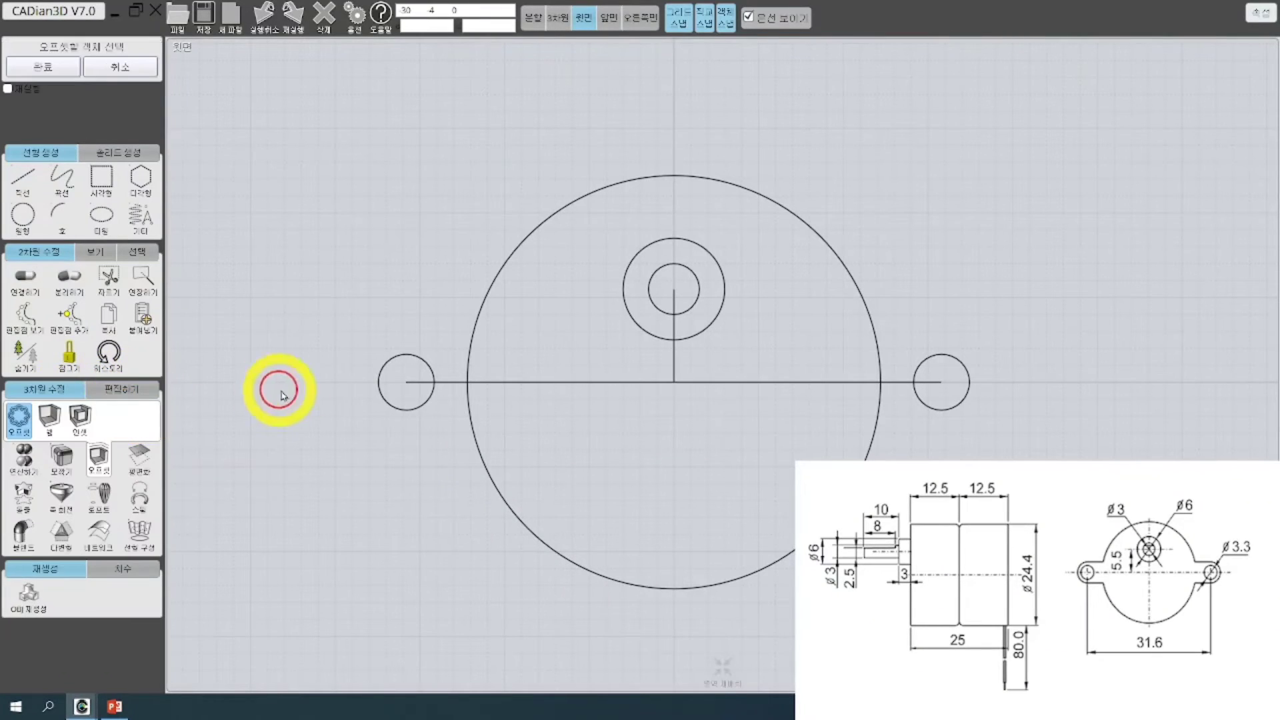
pyautogui.click(385, 401)
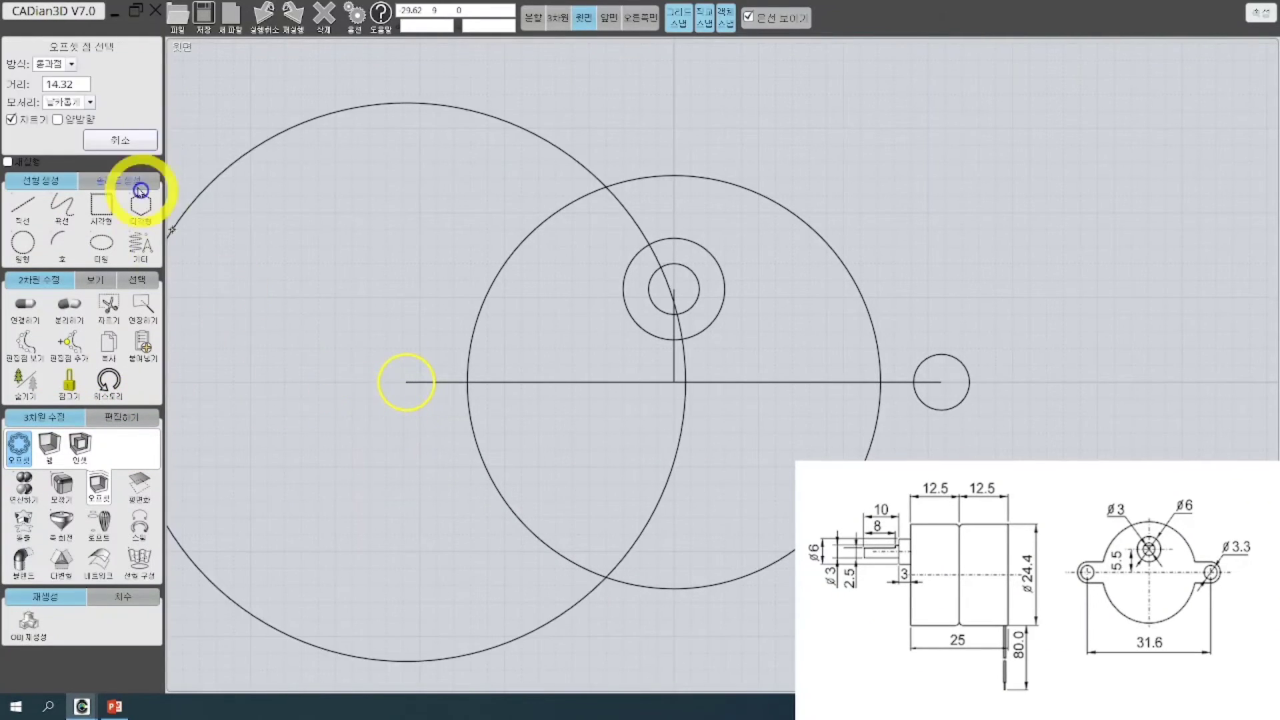
pyautogui.click(74, 64)
pyautogui.click(58, 78)
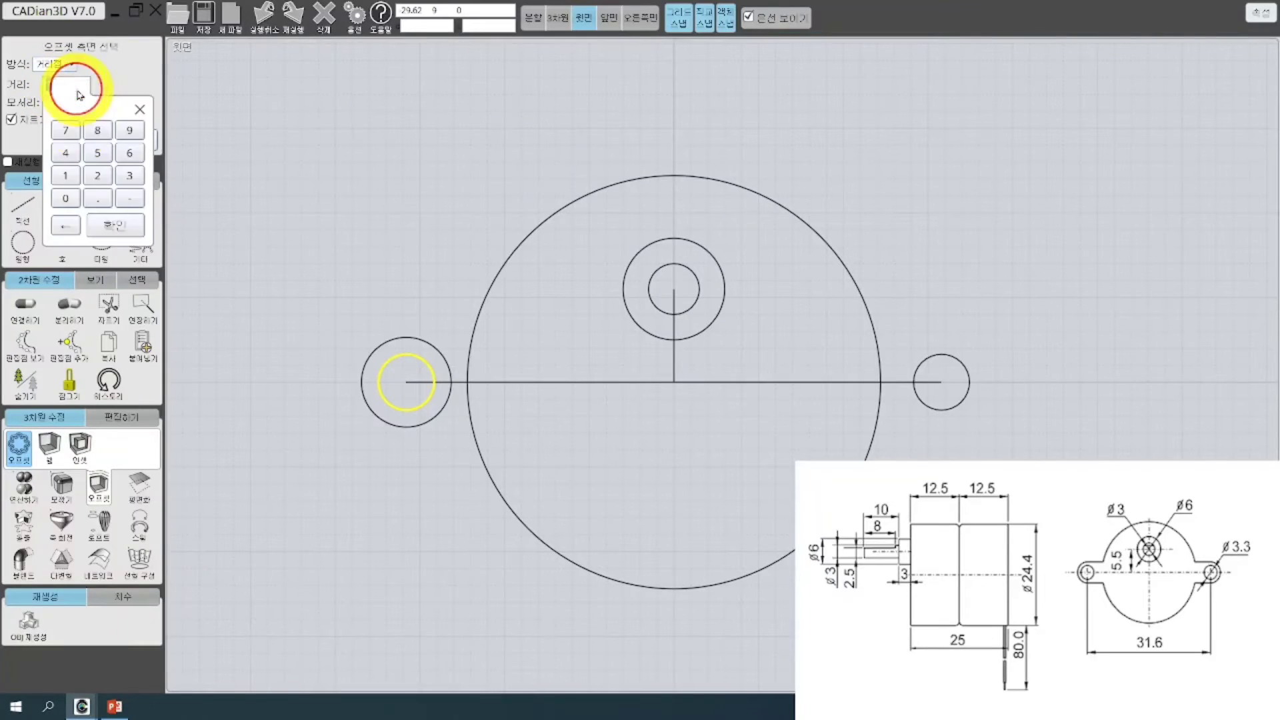
pyautogui.click(65, 176)
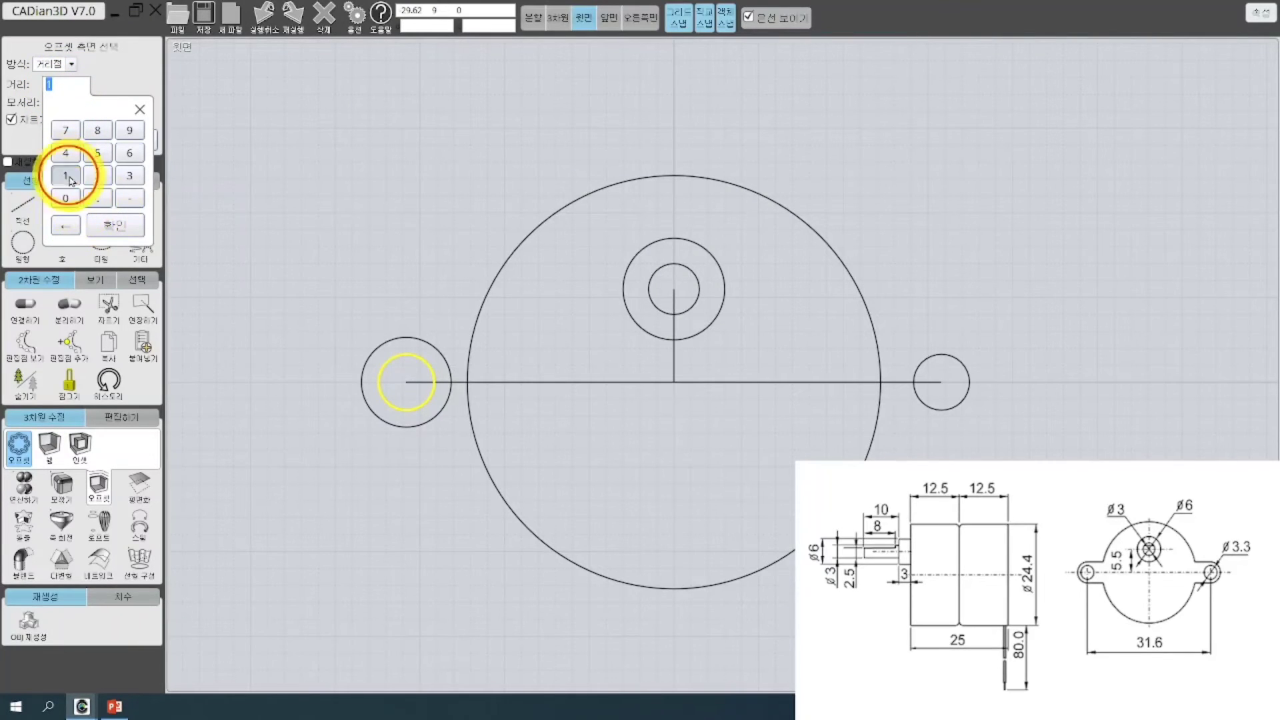
pyautogui.click(115, 224)
pyautogui.click(360, 401)
# Mirror the left ear's outer circle about the vertical axis through the origin, keeping the original
pyautogui.click(408, 426)
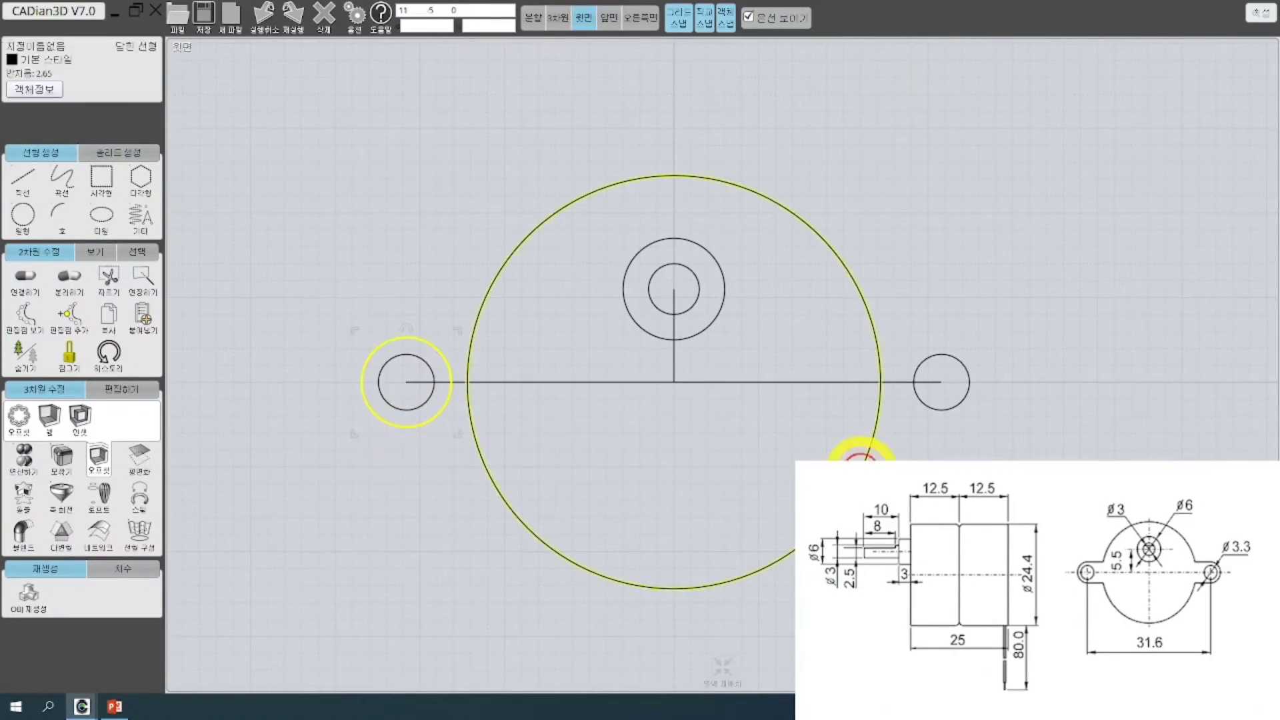
pyautogui.click(122, 389)
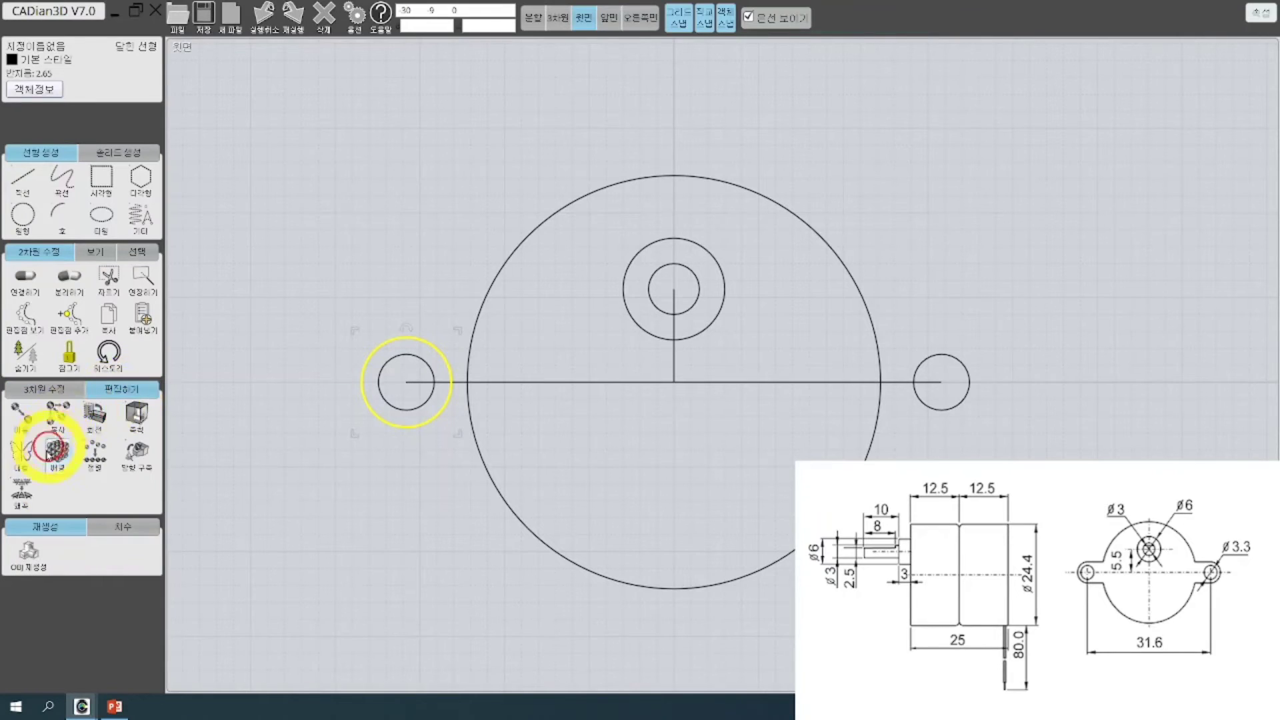
pyautogui.click(21, 452)
pyautogui.click(478, 433)
pyautogui.click(673, 382)
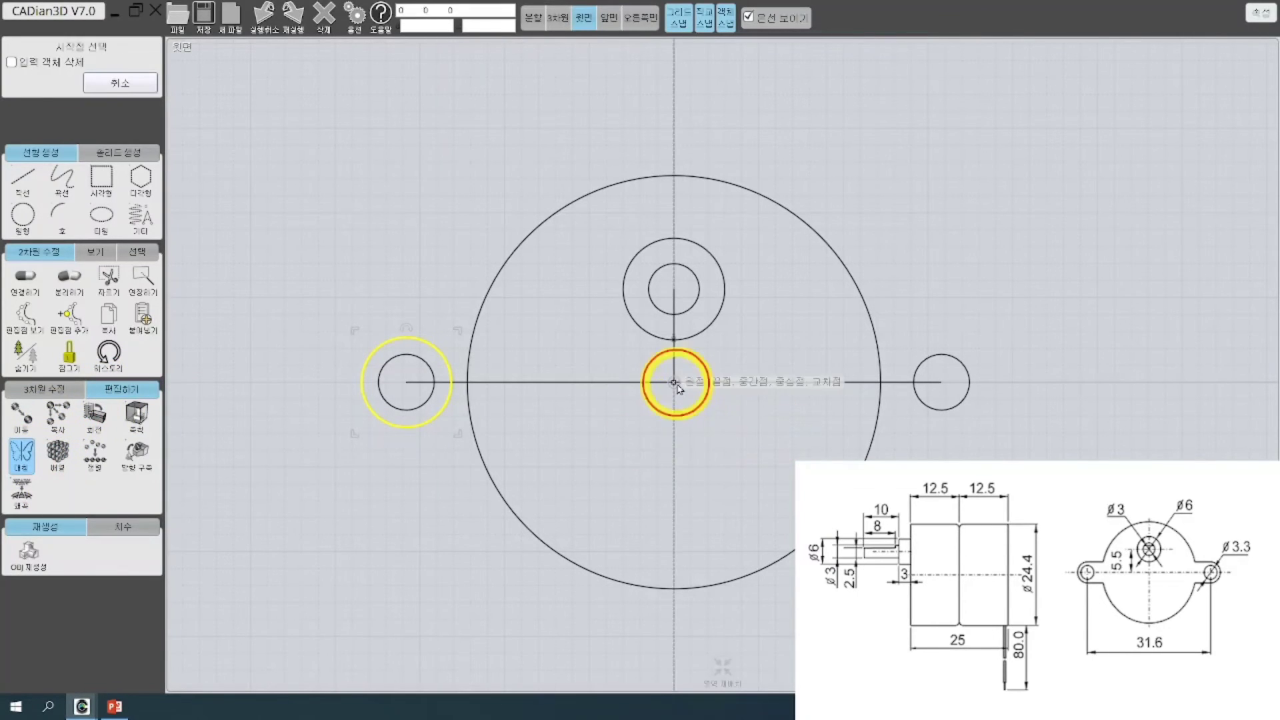
pyautogui.click(680, 445)
# Draw two horizontal lines joining the outer ear circles, one across their top points and one across their bottom points
pyautogui.click(908, 341)
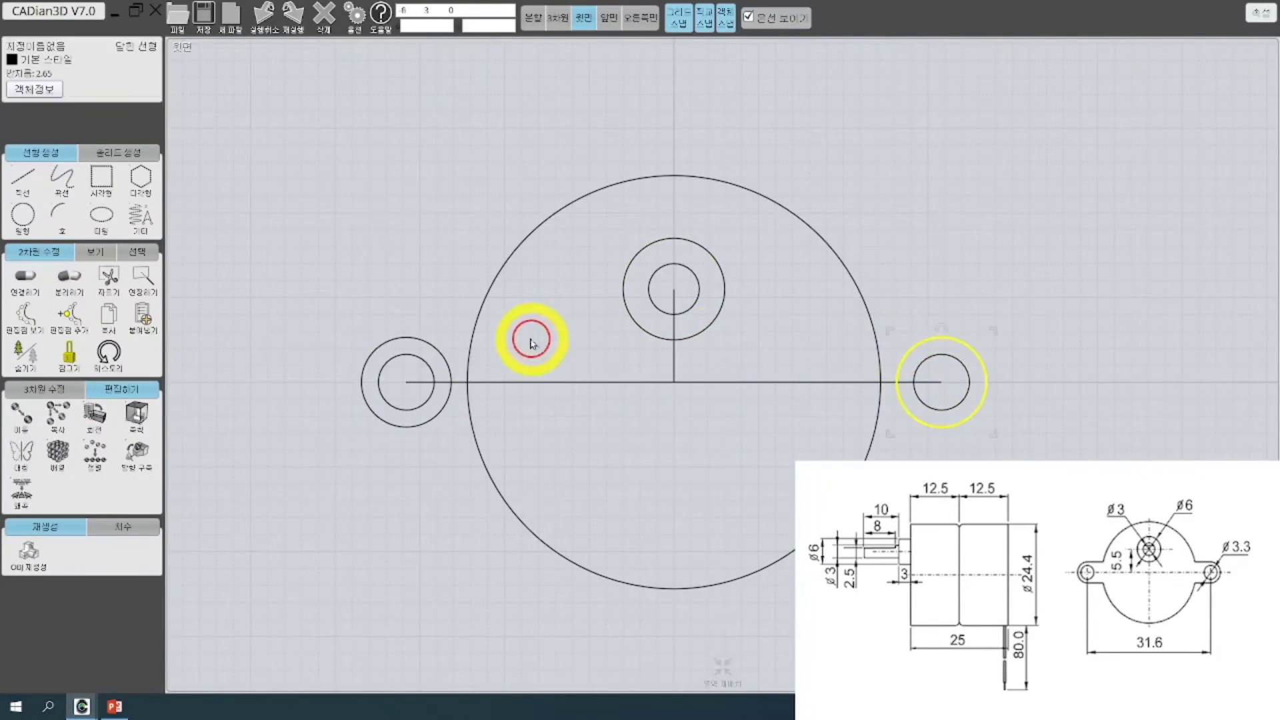
pyautogui.click(432, 341)
pyautogui.click(26, 181)
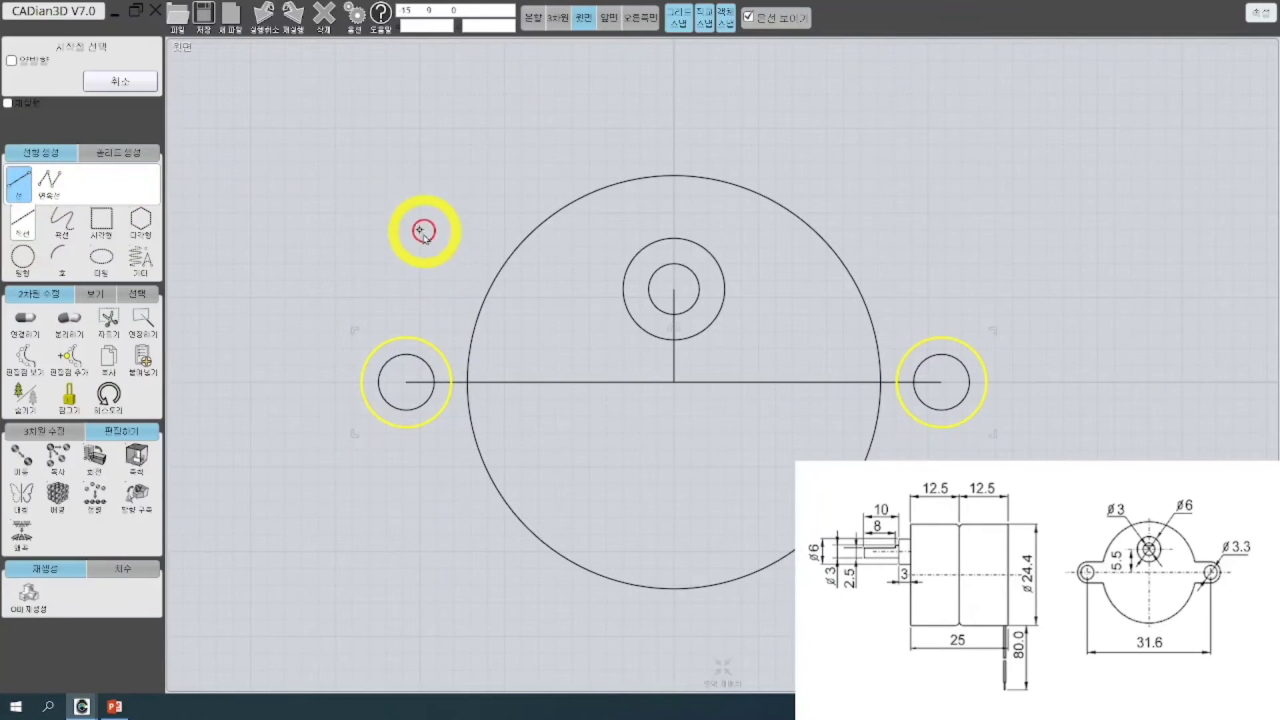
pyautogui.click(417, 337)
pyautogui.click(943, 337)
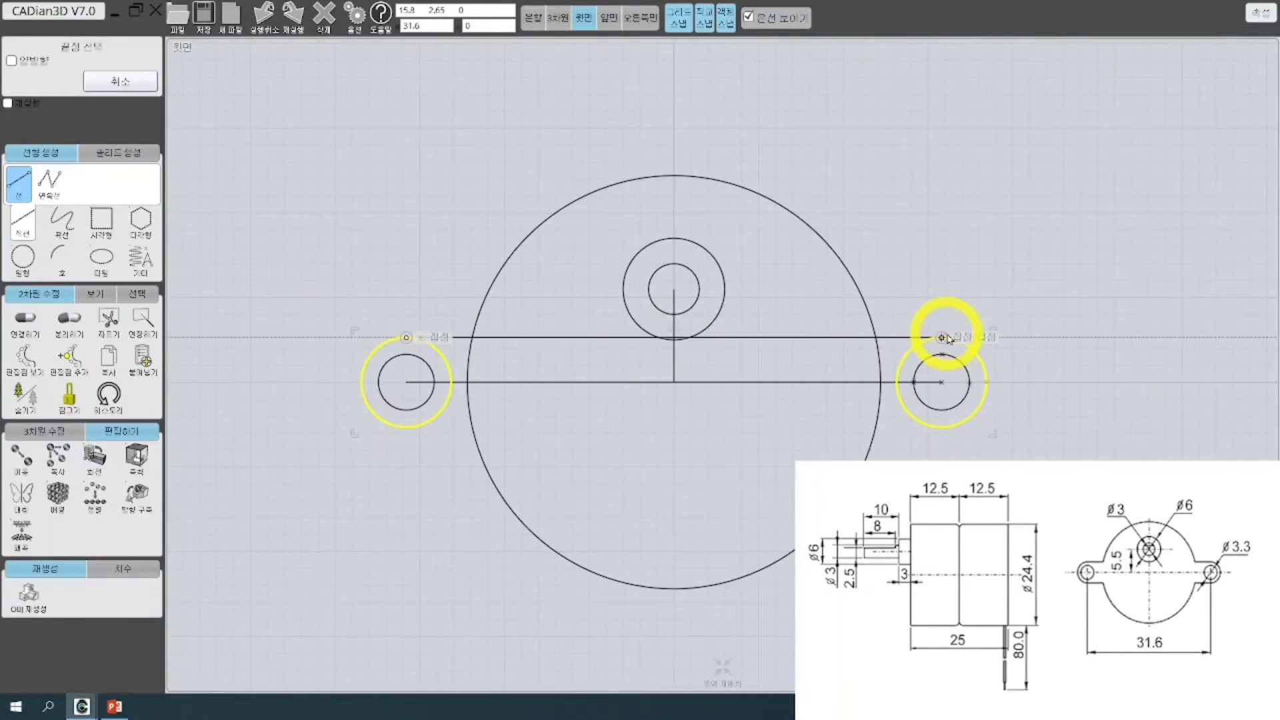
pyautogui.press('Return')
pyautogui.click(406, 427)
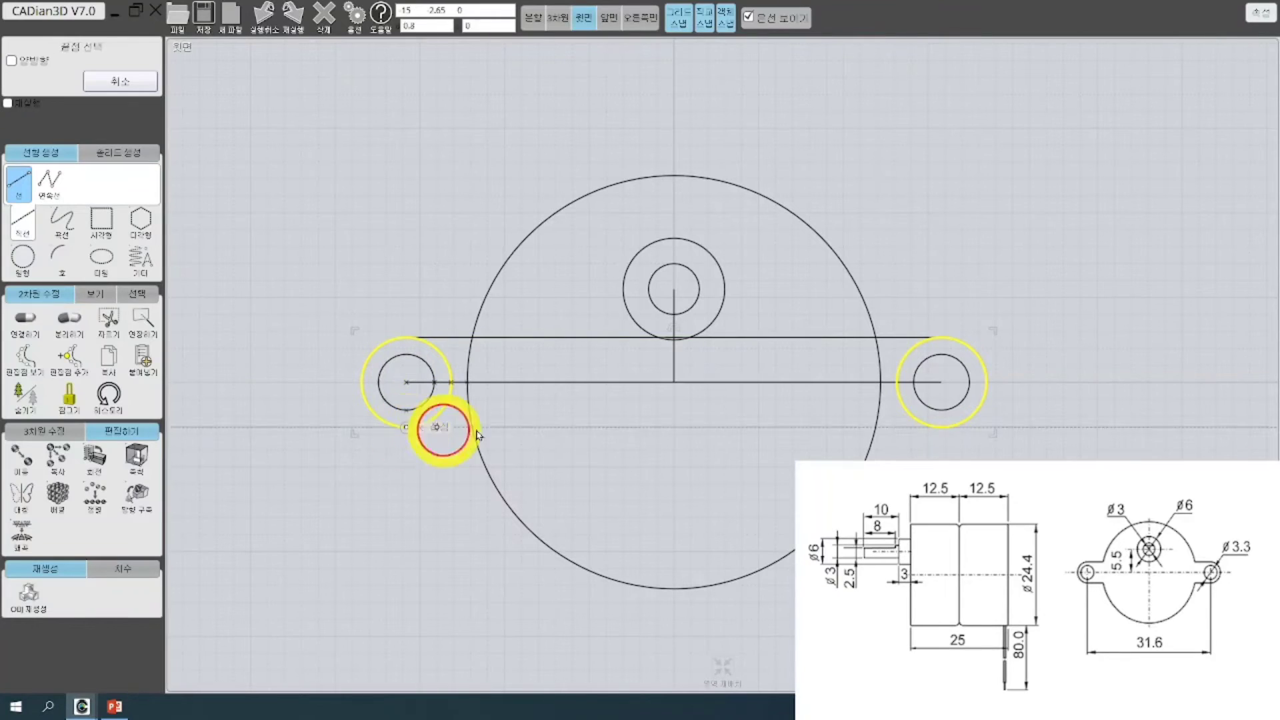
pyautogui.click(941, 427)
pyautogui.press('Escape')
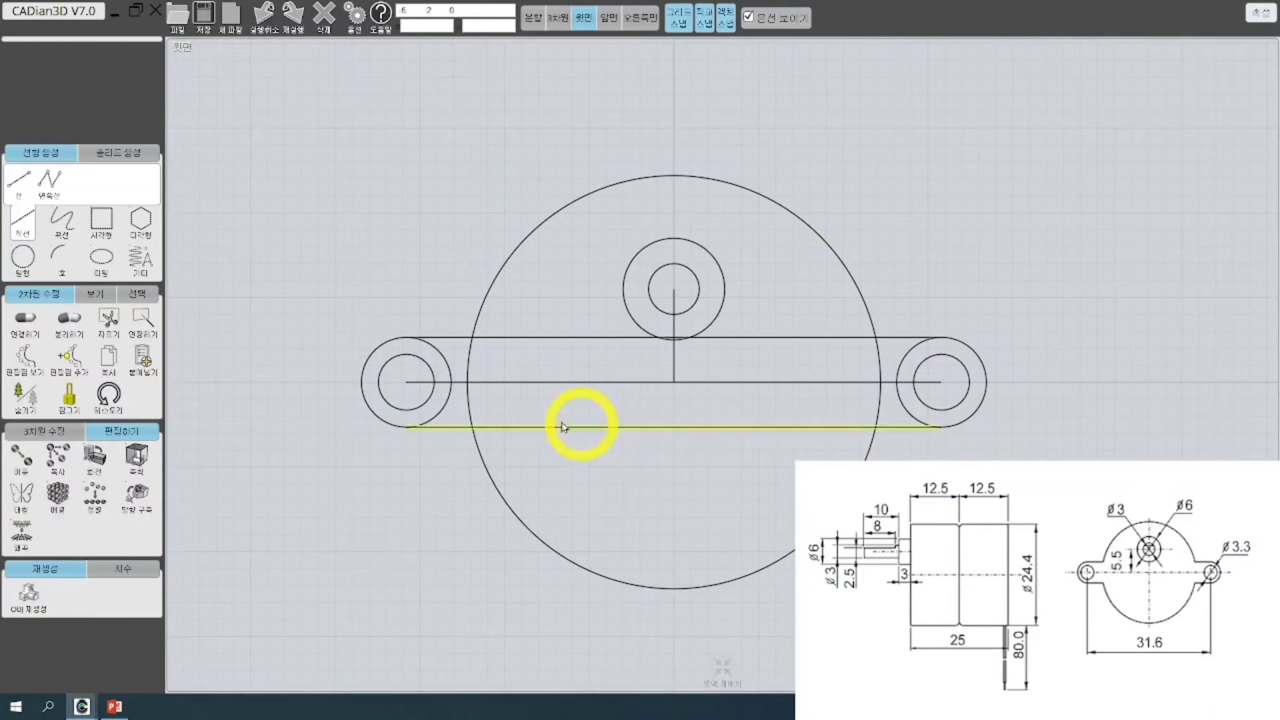
# Delete the horizontal construction line between the mounting-hole centres and the short vertical line from the origin
pyautogui.click(566, 426)
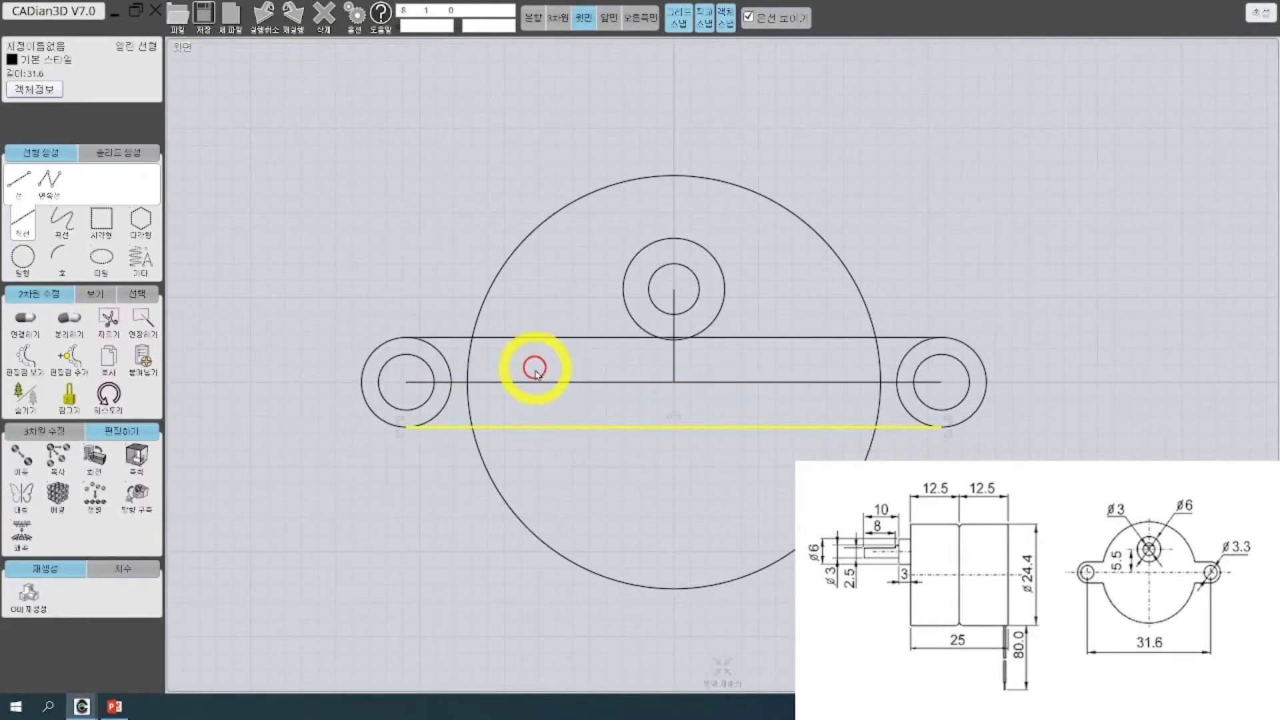
pyautogui.click(630, 392)
pyautogui.press('Delete')
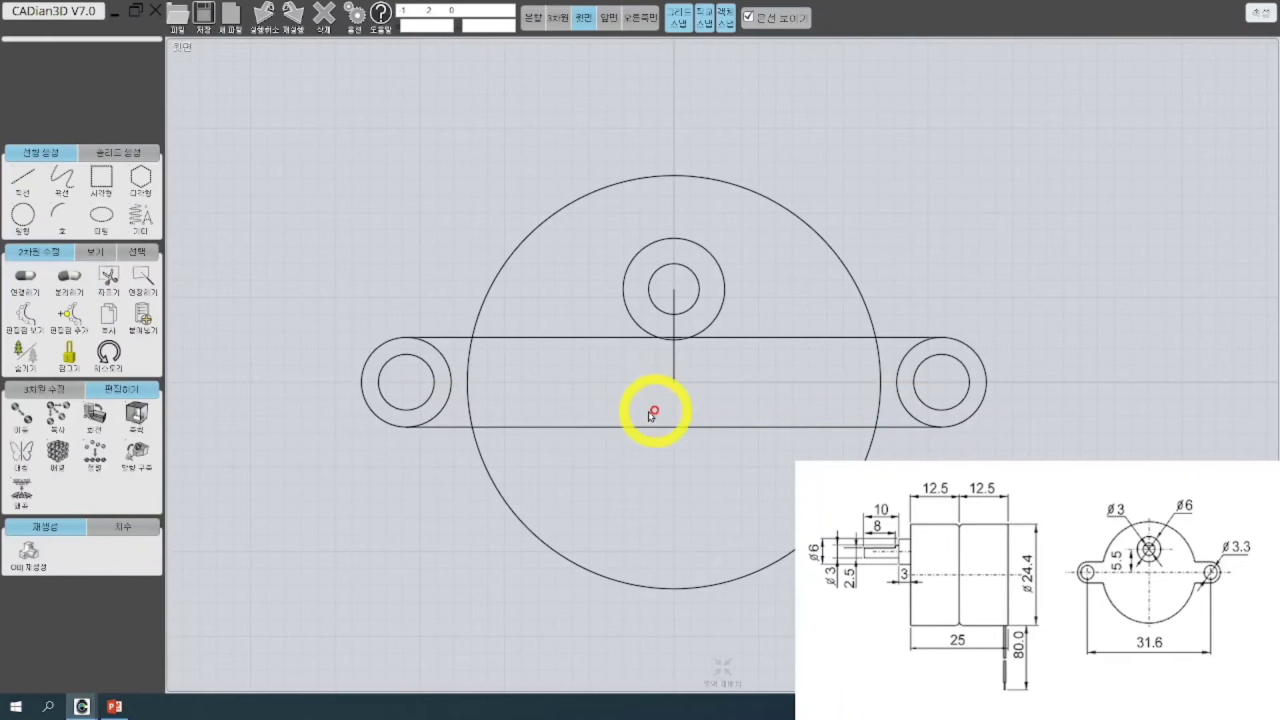
pyautogui.click(674, 370)
pyautogui.press('Delete')
# Set the large body circle, both horizontal tangent lines and both outer ear circles as the cutting objects for a mutual trim
pyautogui.click(537, 225)
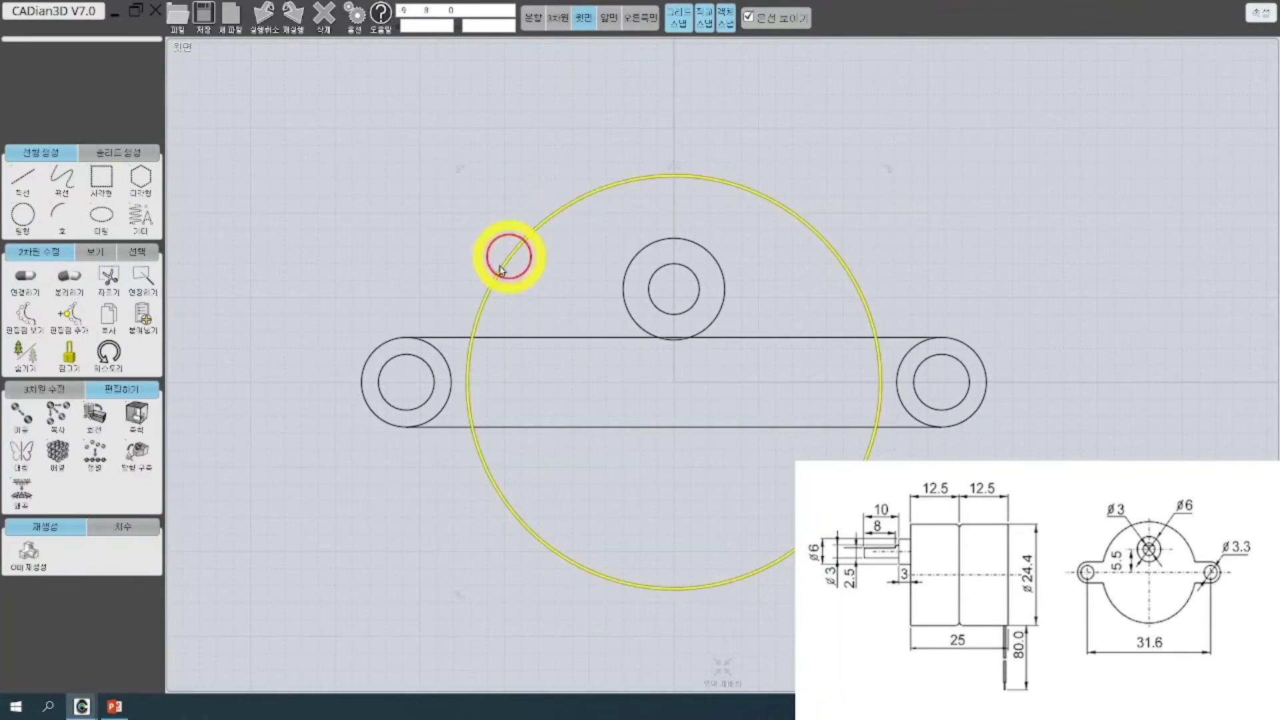
pyautogui.click(514, 337)
pyautogui.click(540, 428)
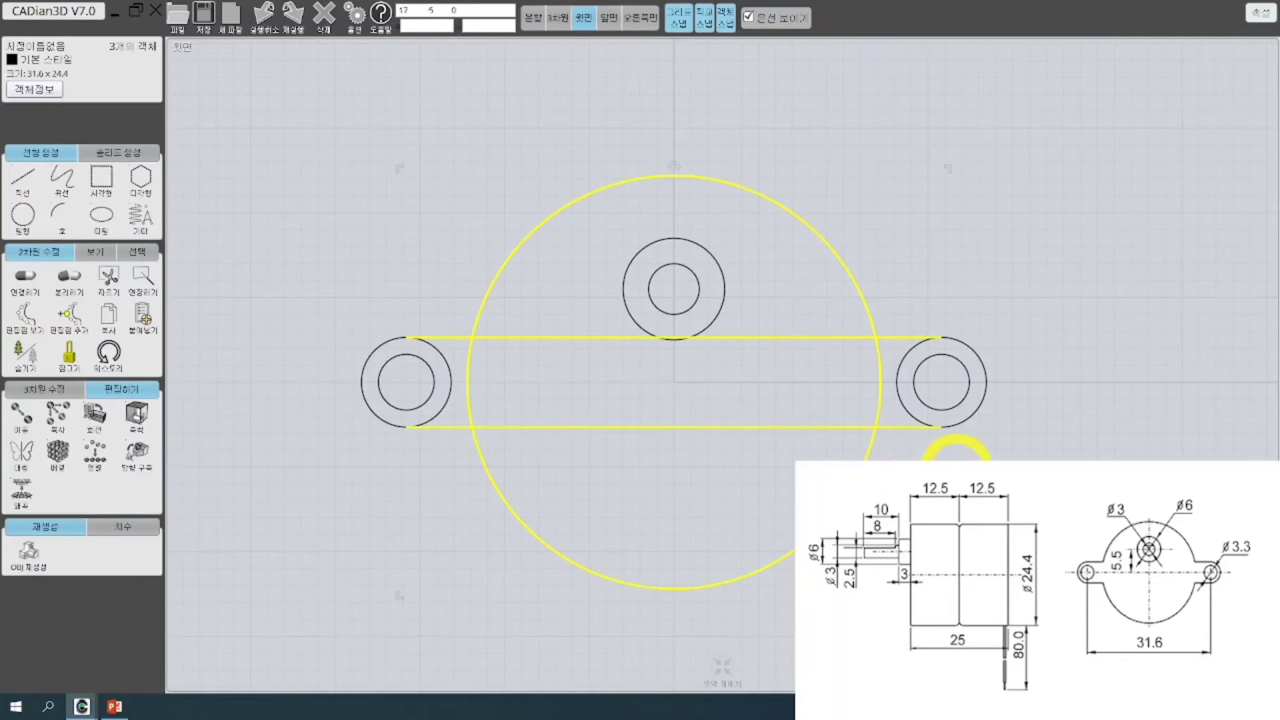
pyautogui.click(895, 394)
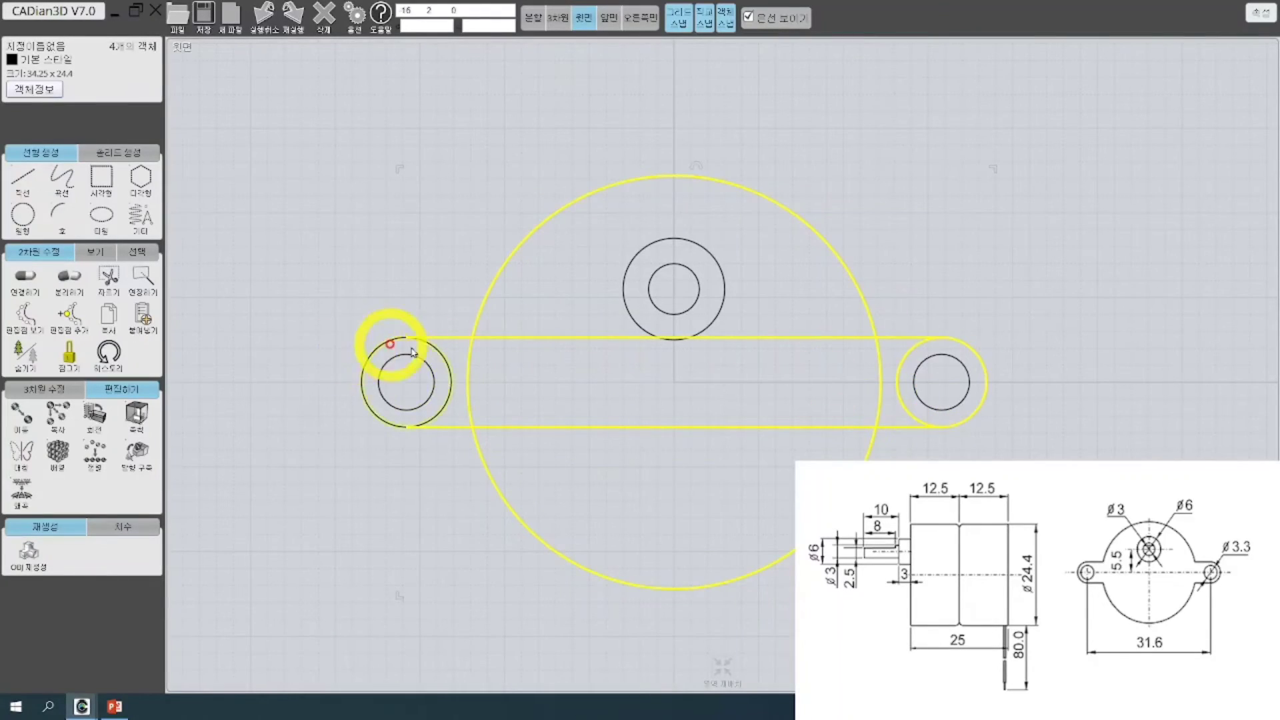
pyautogui.click(451, 370)
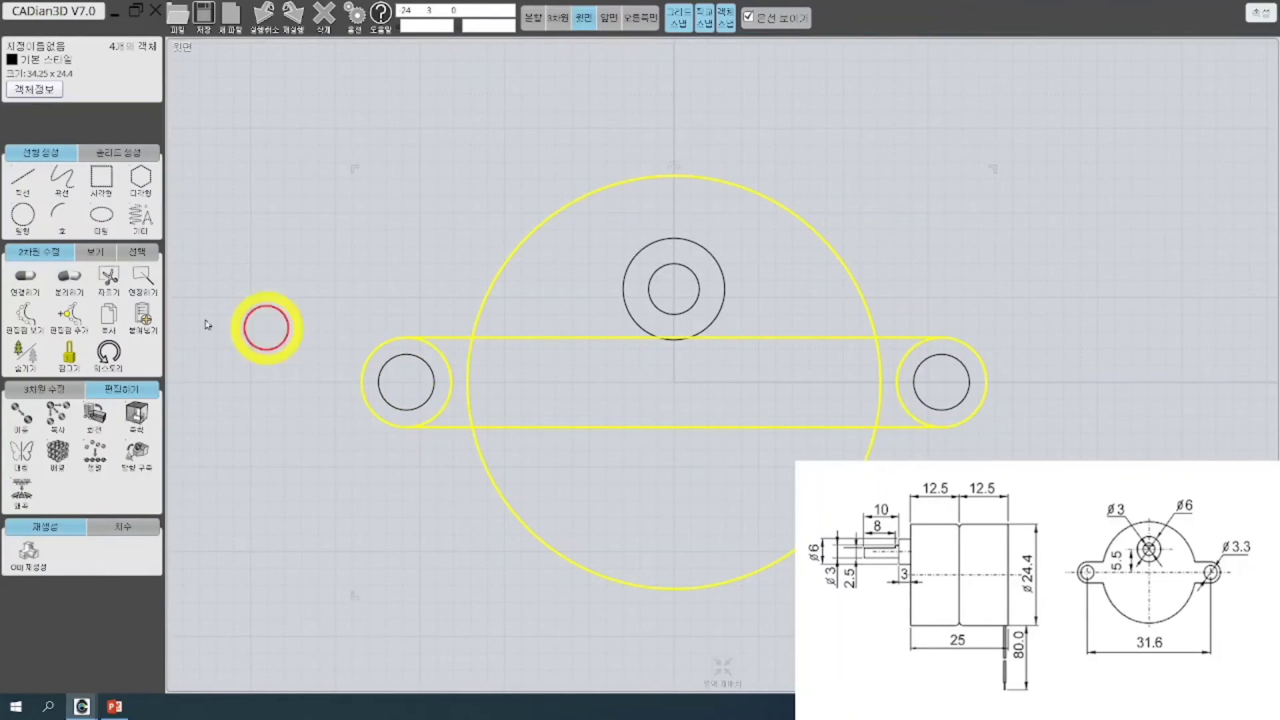
pyautogui.click(37, 253)
pyautogui.click(40, 256)
pyautogui.click(73, 264)
pyautogui.click(105, 271)
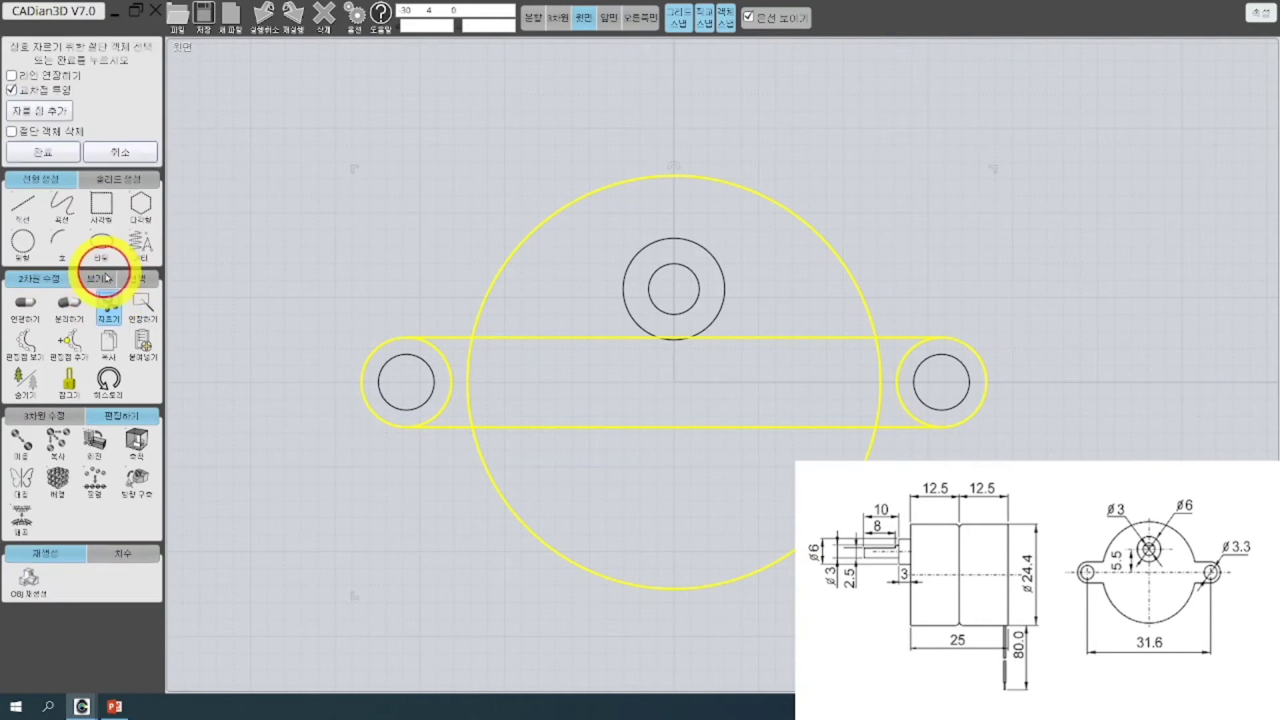
pyautogui.click(52, 153)
pyautogui.rightClick(422, 233)
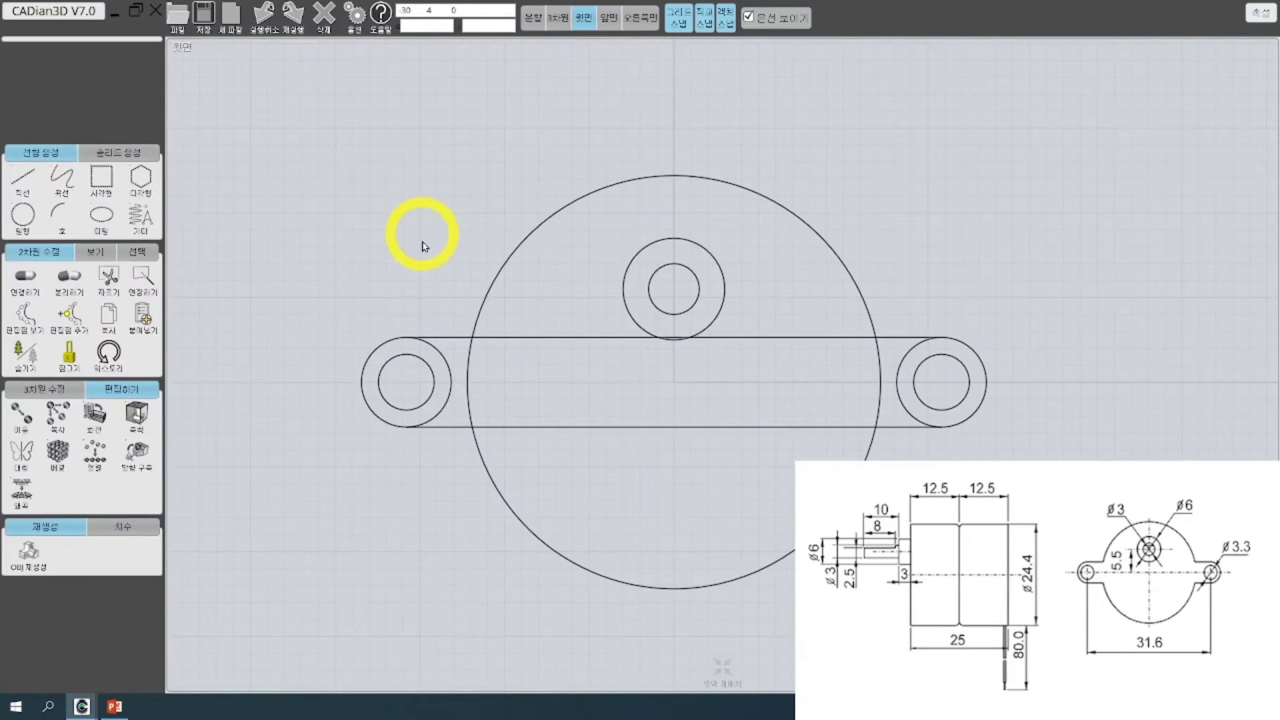
# Trim away the inner arcs of the ear and body circles and the line portions inside the body, leaving the motor's outer outline
pyautogui.click(470, 384)
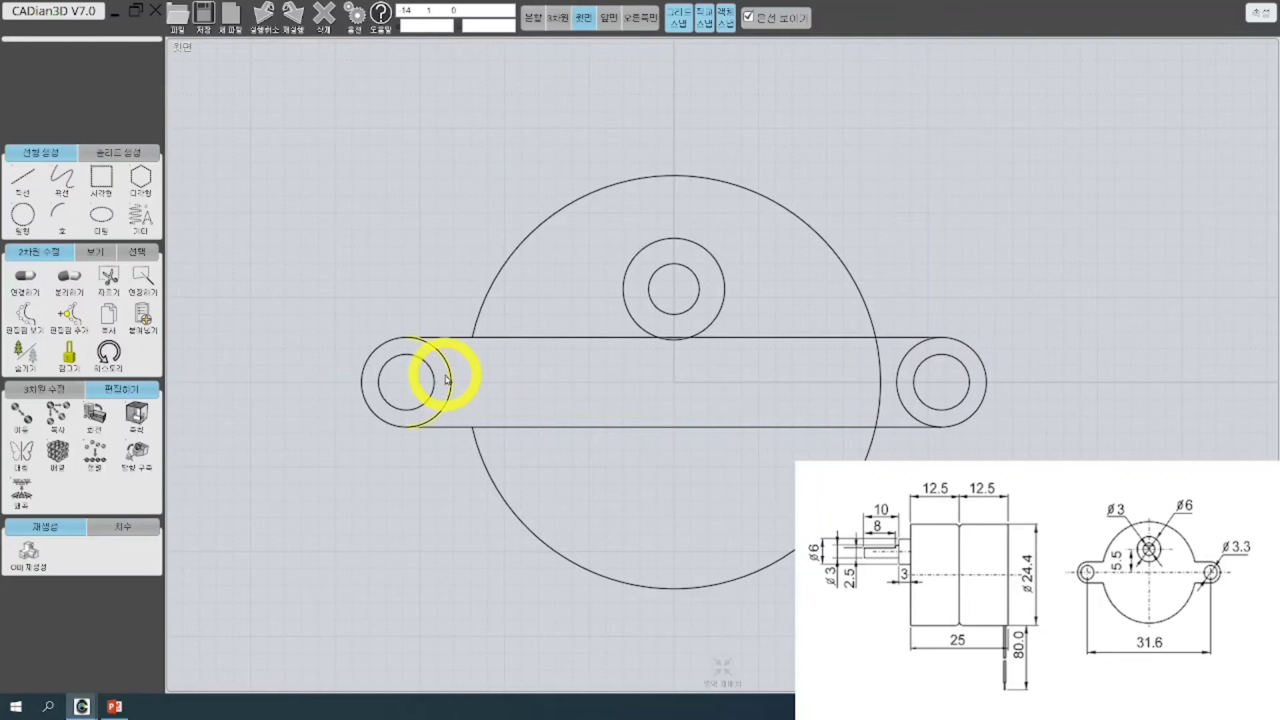
pyautogui.click(449, 378)
pyautogui.click(501, 349)
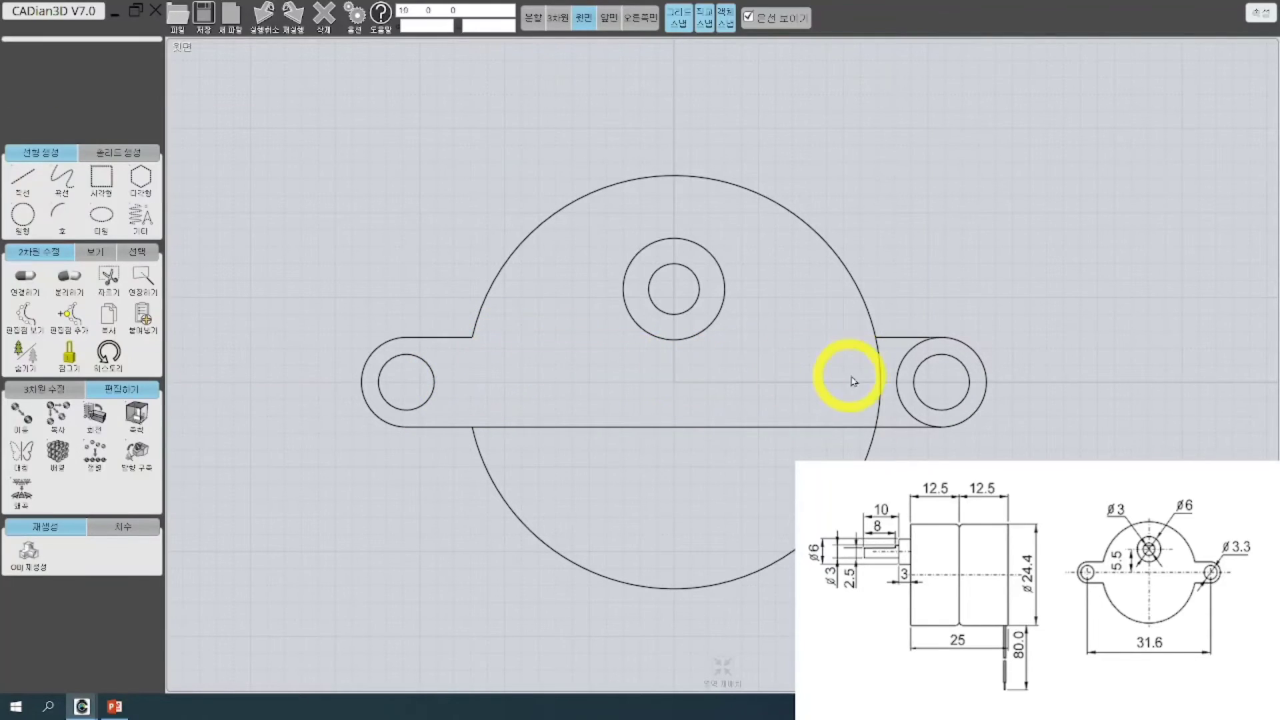
pyautogui.click(888, 383)
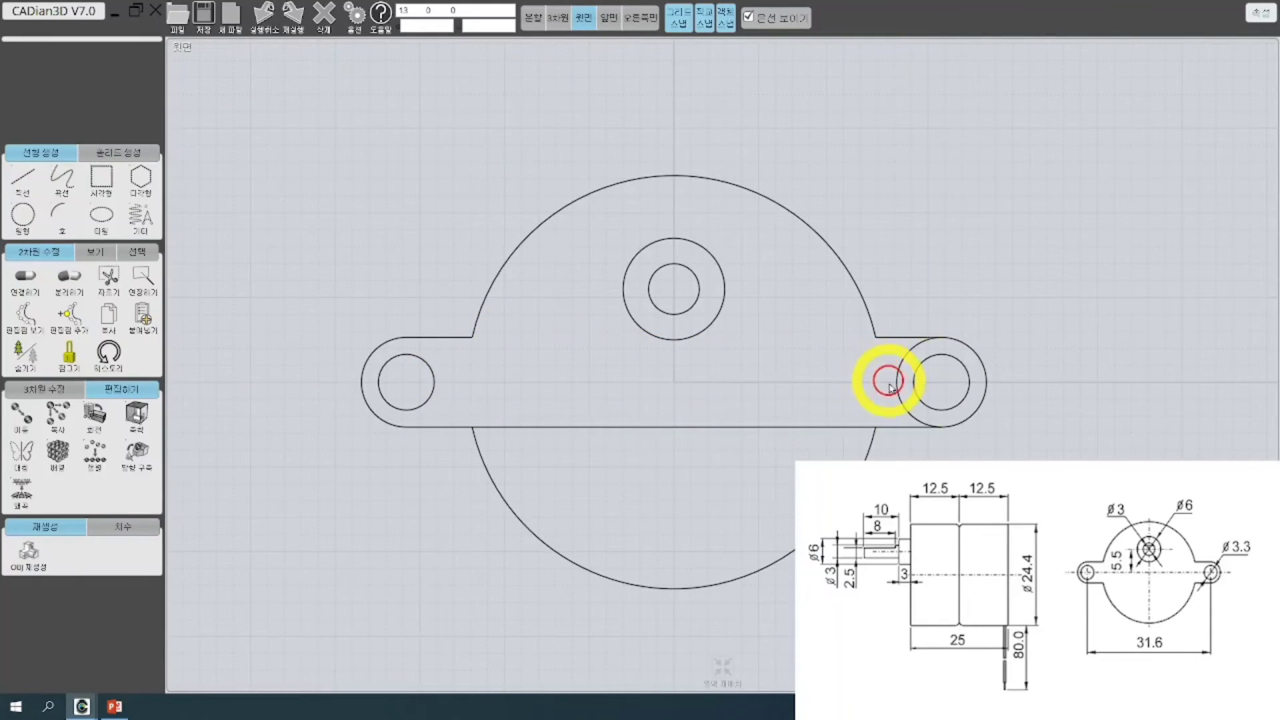
pyautogui.click(740, 425)
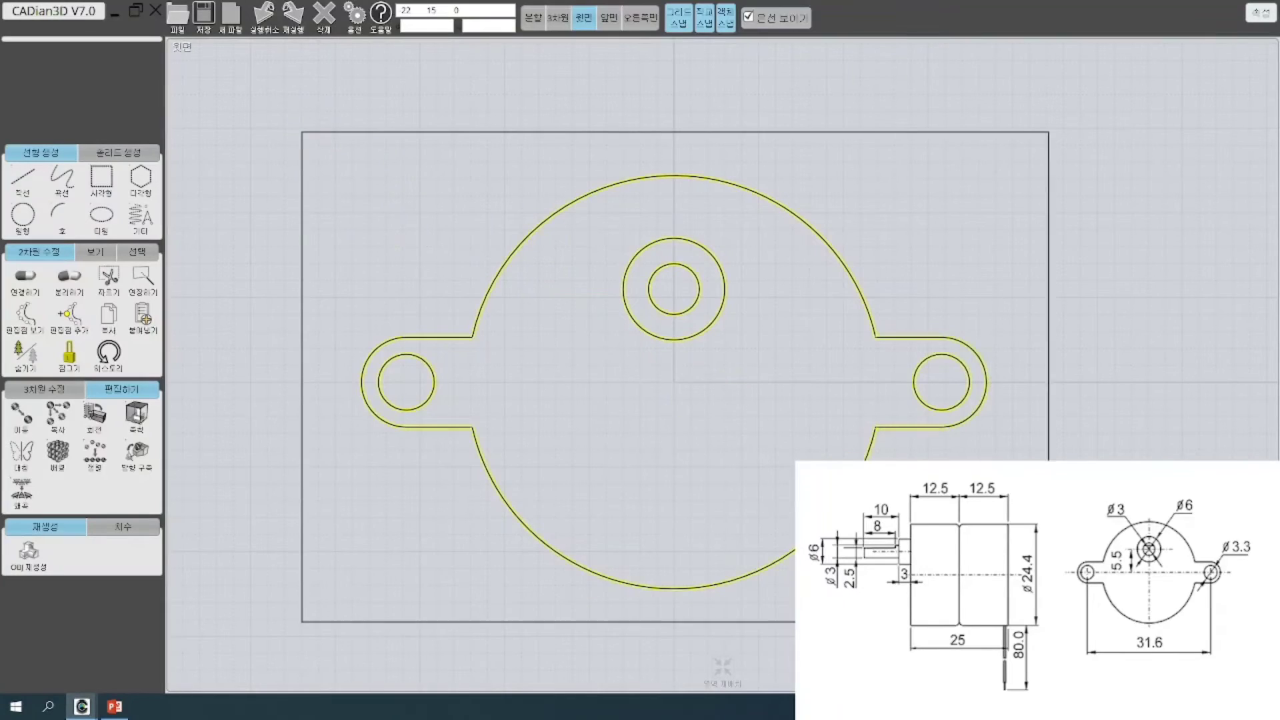
# Join the trimmed outline segments into one closed curve and show the model in the four-view layout
pyautogui.click(25, 277)
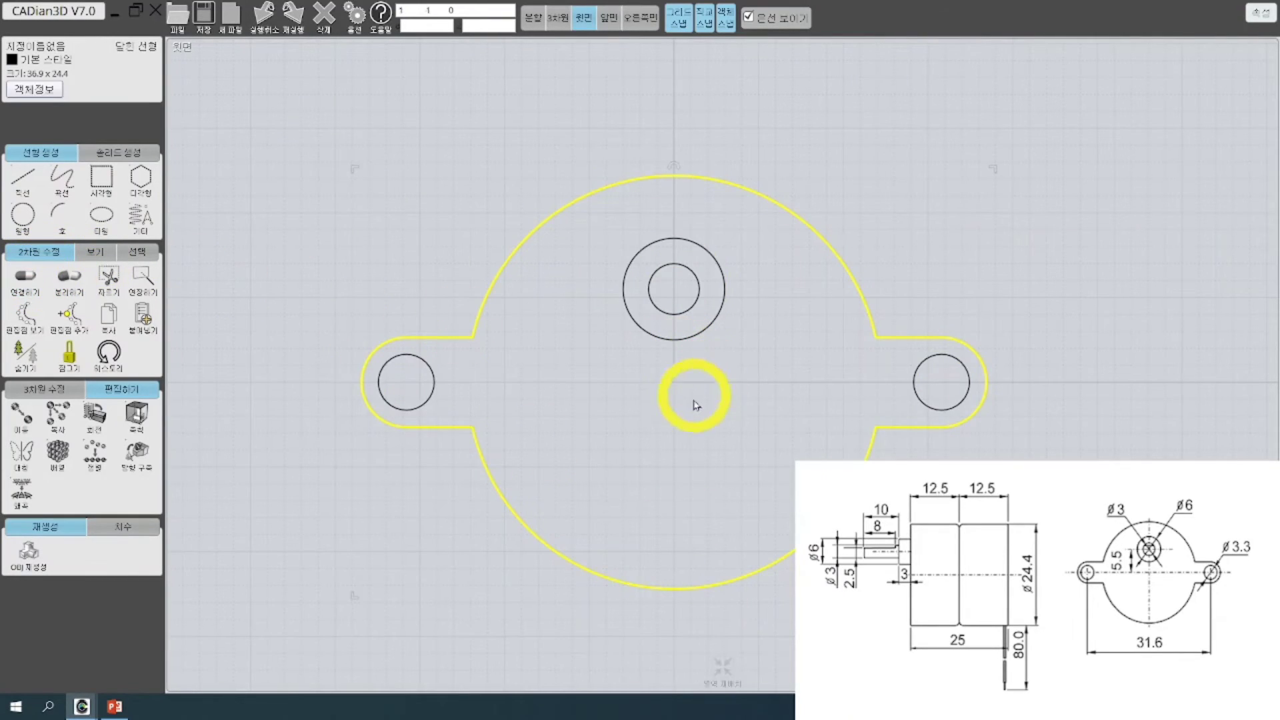
pyautogui.rightClick(690, 430)
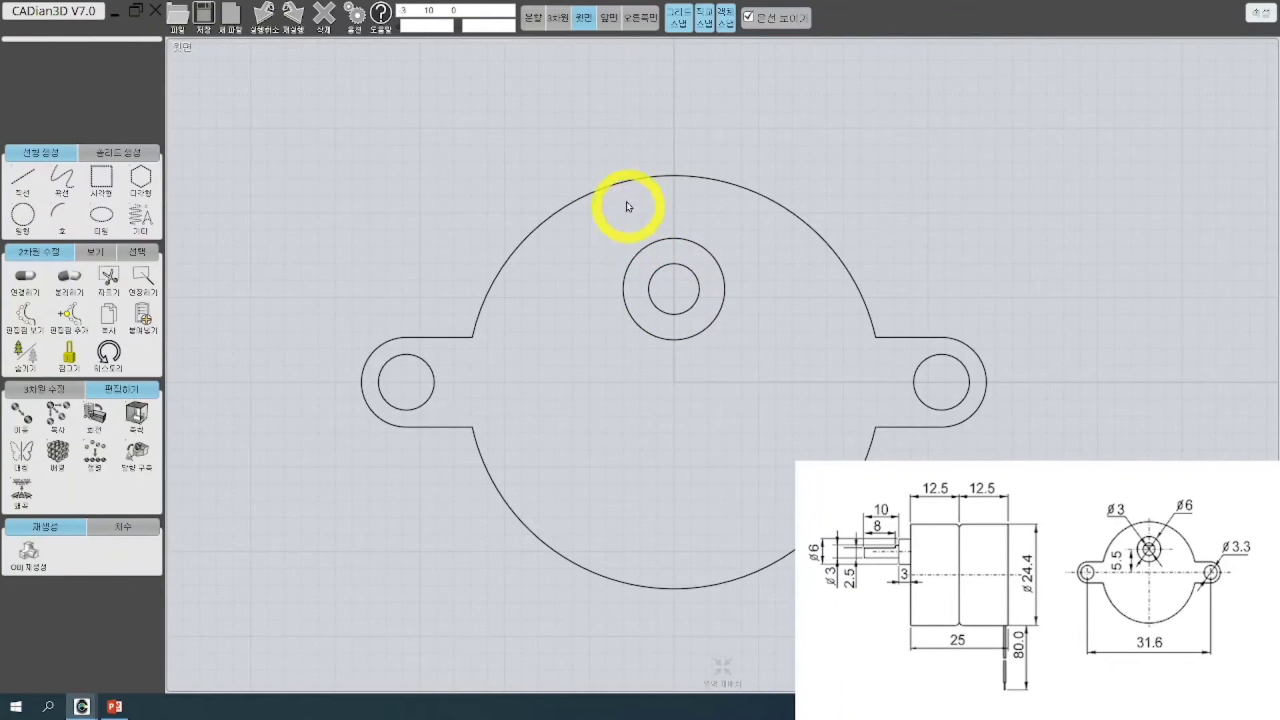
pyautogui.click(604, 20)
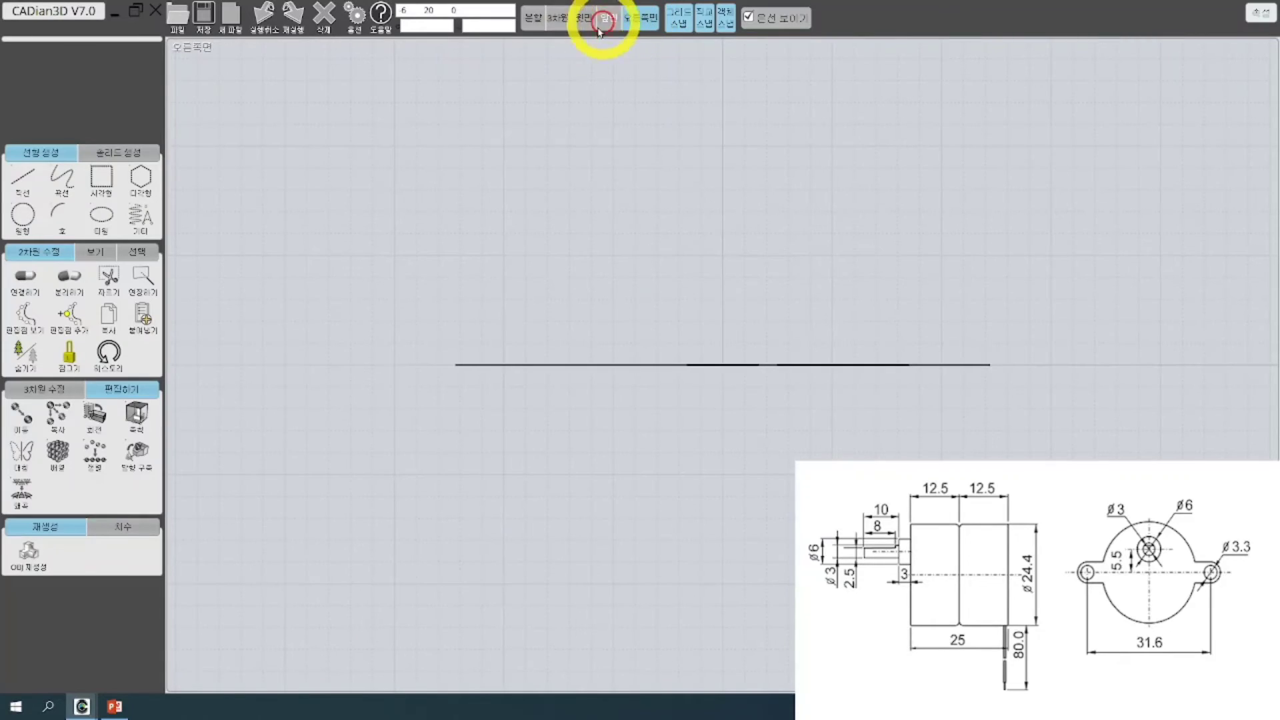
pyautogui.click(535, 20)
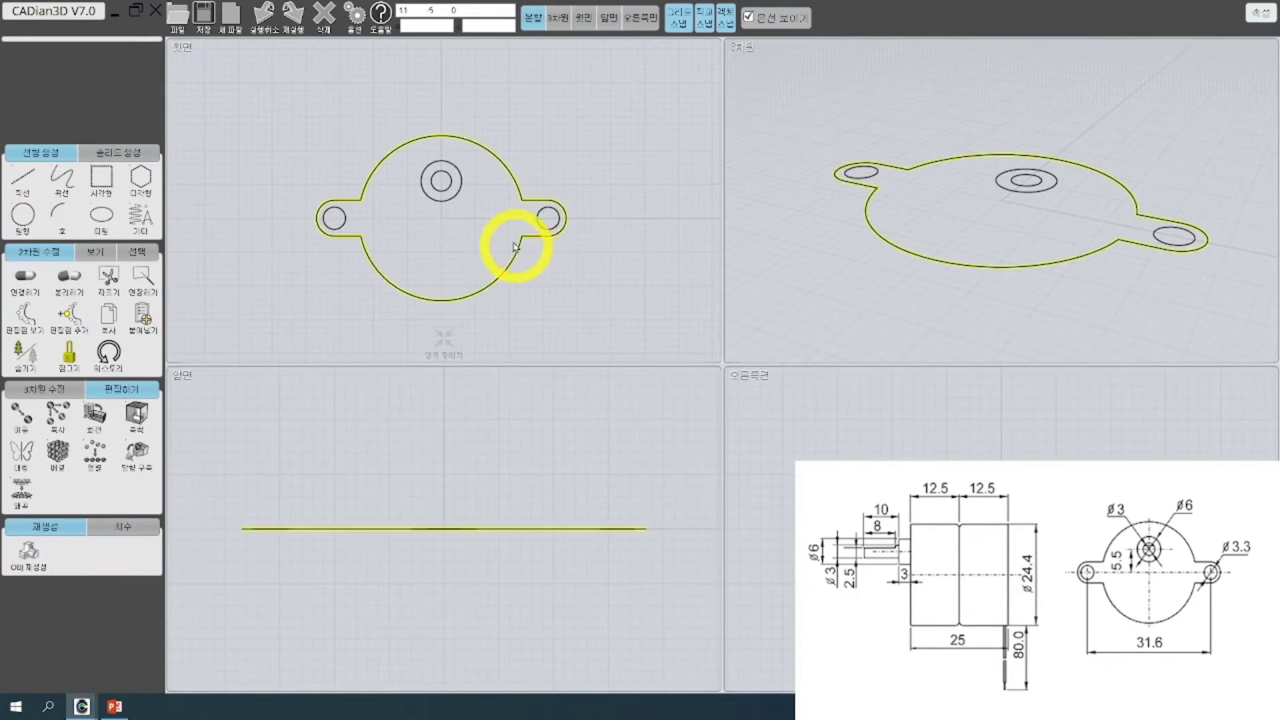
# Draw a circle of radius 12.2 mm centred on the origin, matching the body arcs of the outline
pyautogui.click(22, 215)
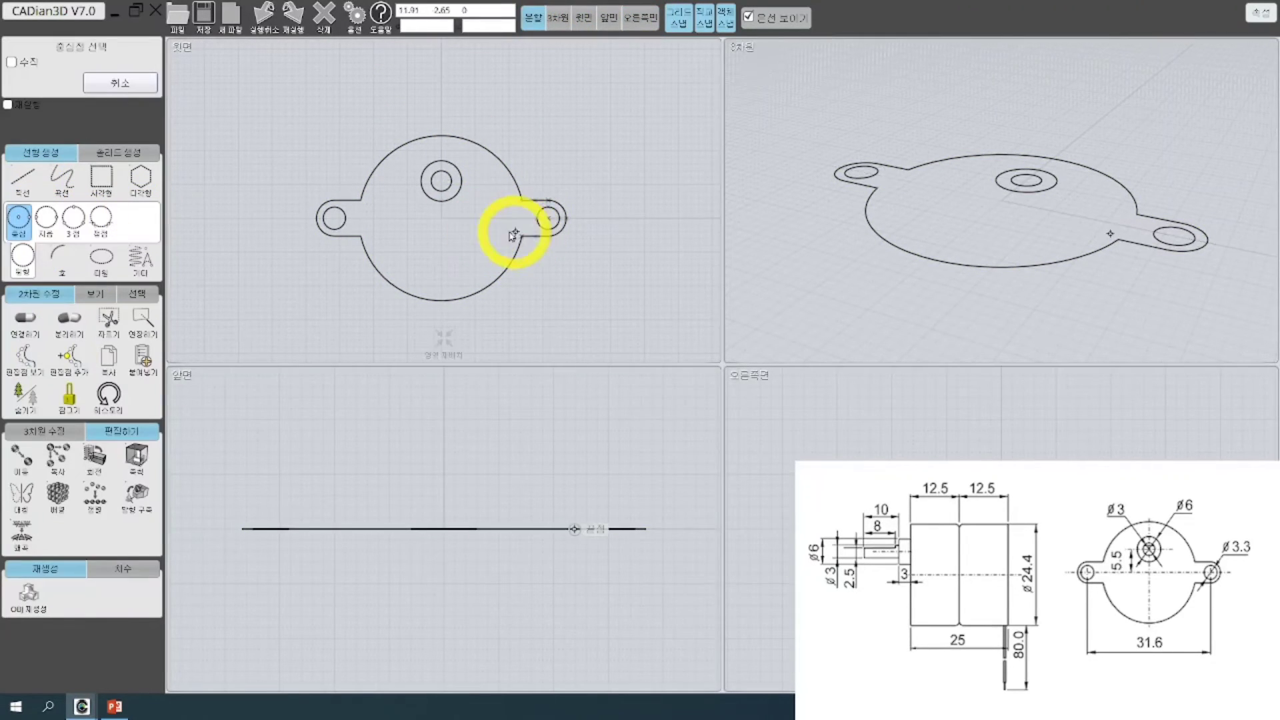
pyautogui.click(441, 218)
pyautogui.click(403, 291)
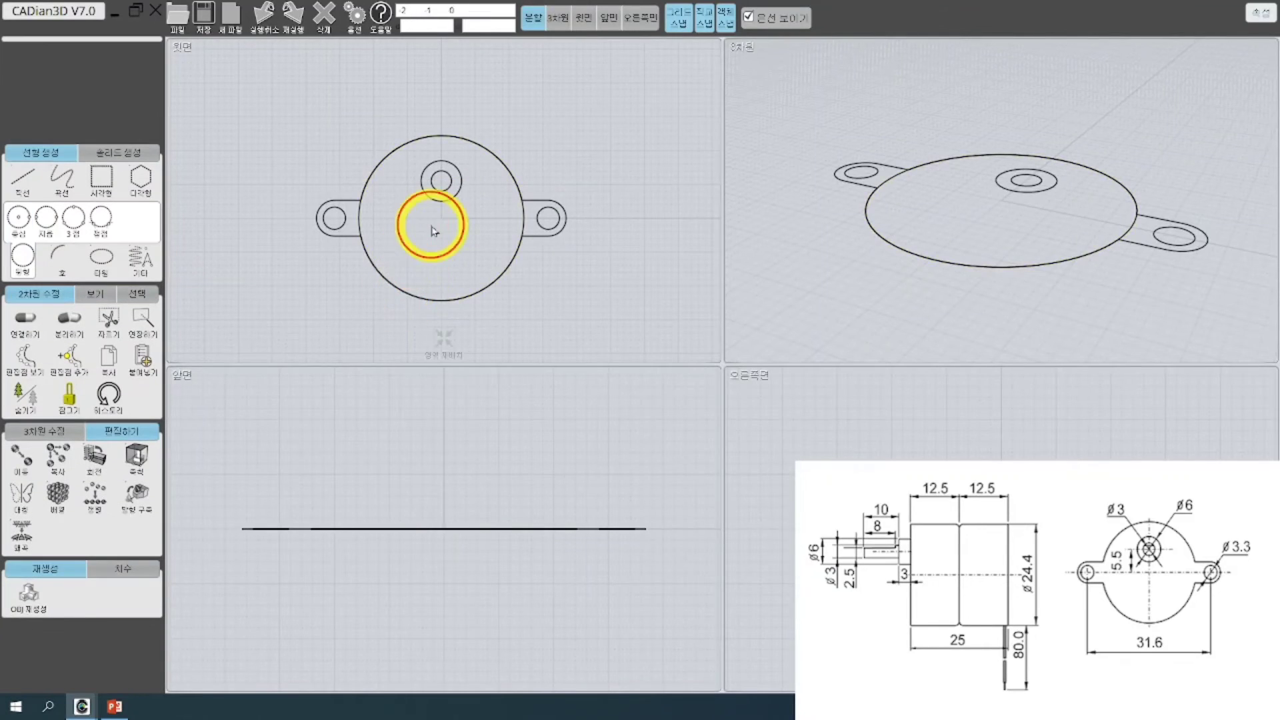
# Extrude the 12.2 mm radius body circle 12.5 mm downward as a capped solid
pyautogui.click(360, 228)
pyautogui.scroll(-3, 441, 560)
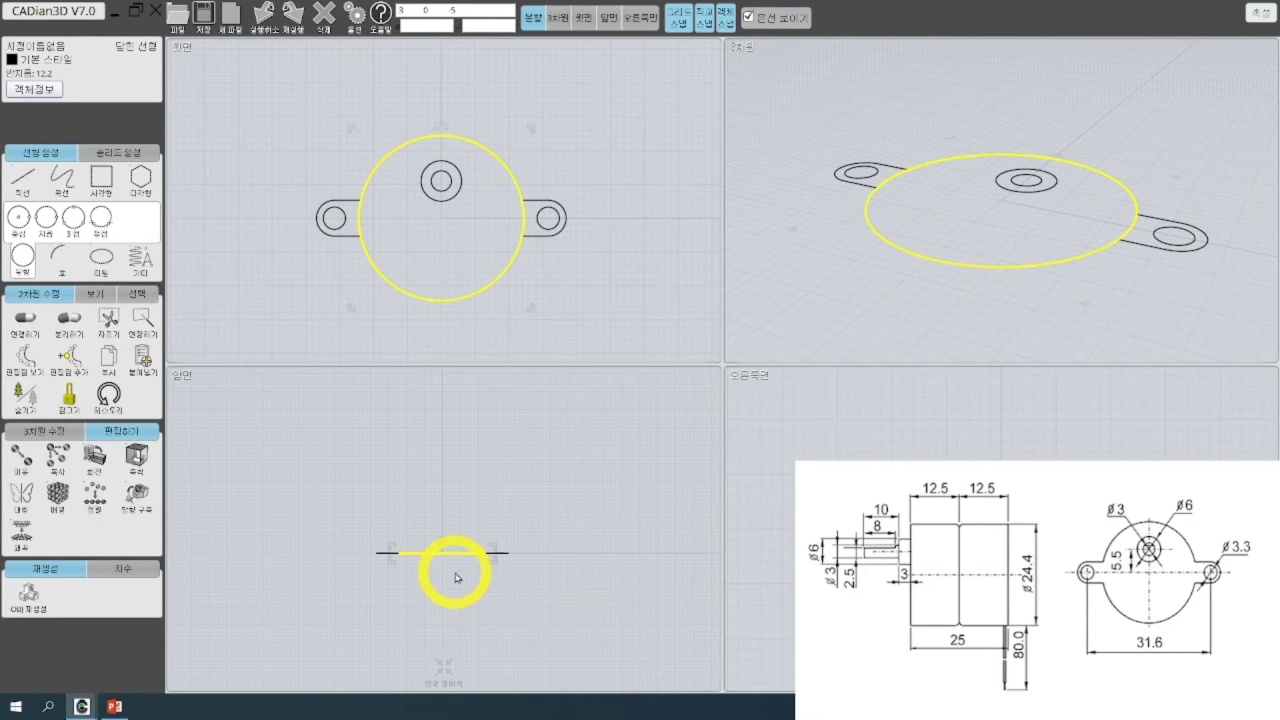
pyautogui.moveTo(457, 577); pyautogui.dragTo(450, 494)
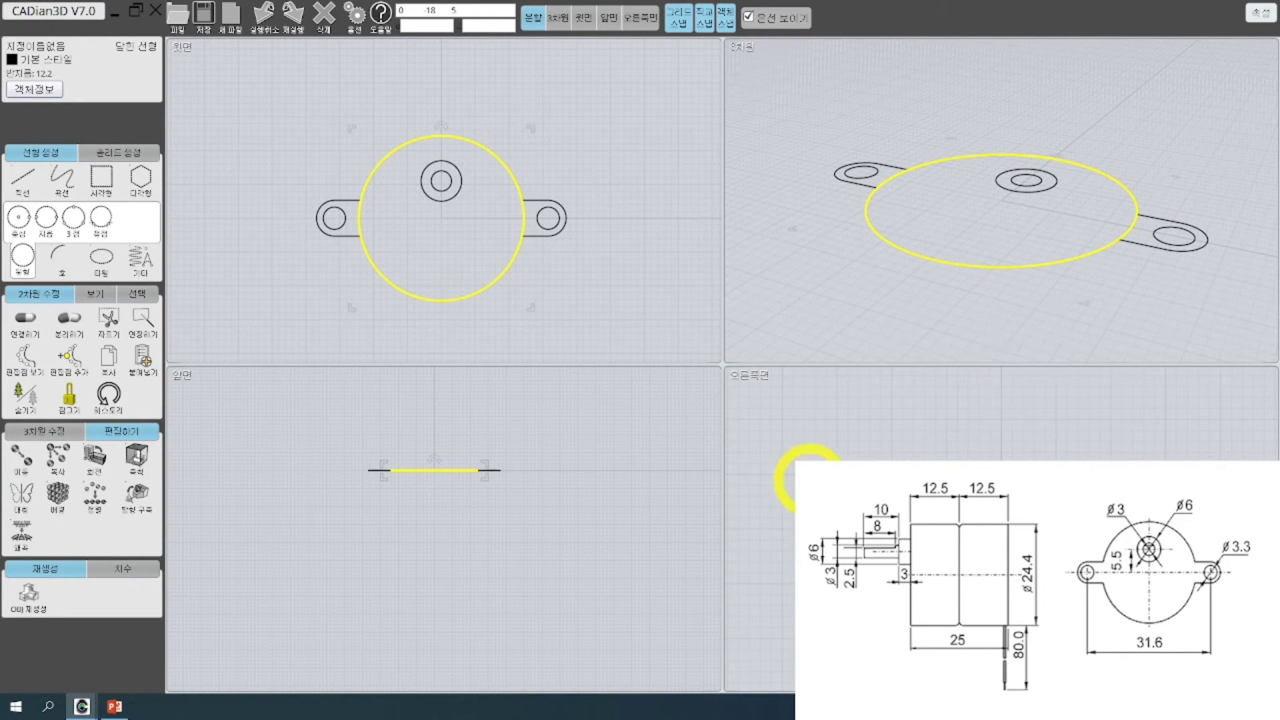
pyautogui.click(127, 431)
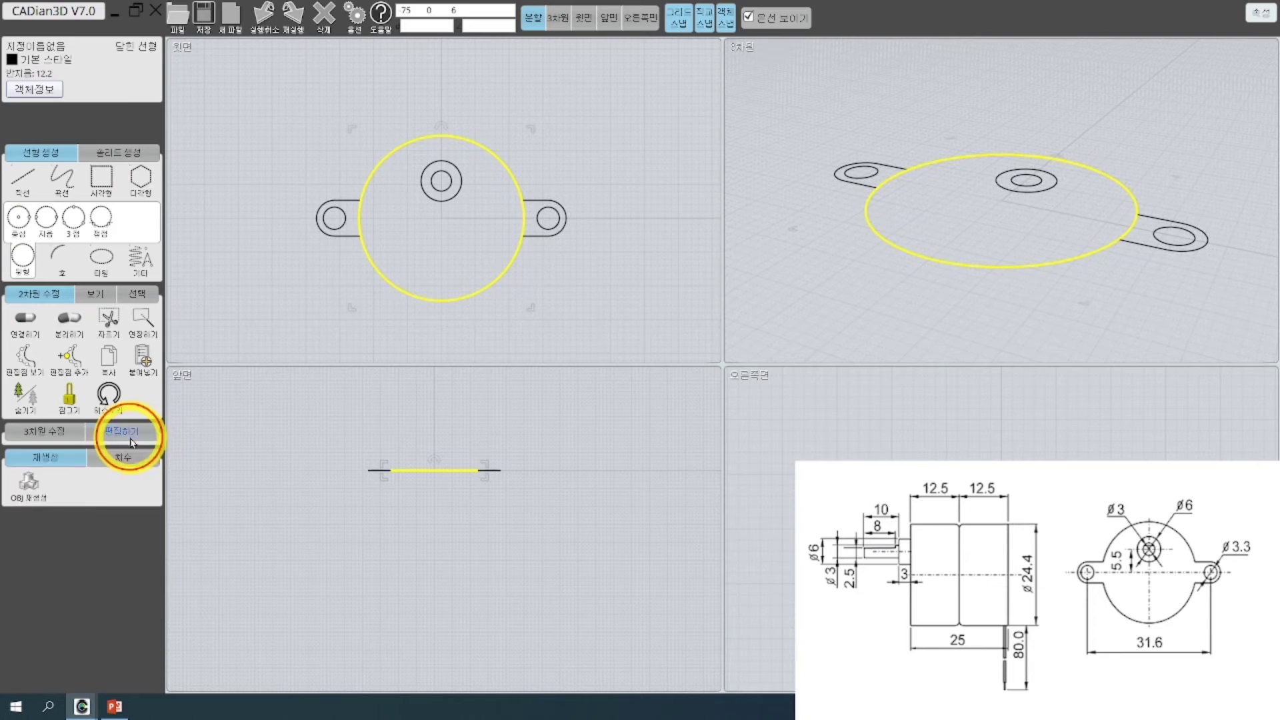
pyautogui.click(77, 431)
pyautogui.click(67, 457)
pyautogui.click(22, 493)
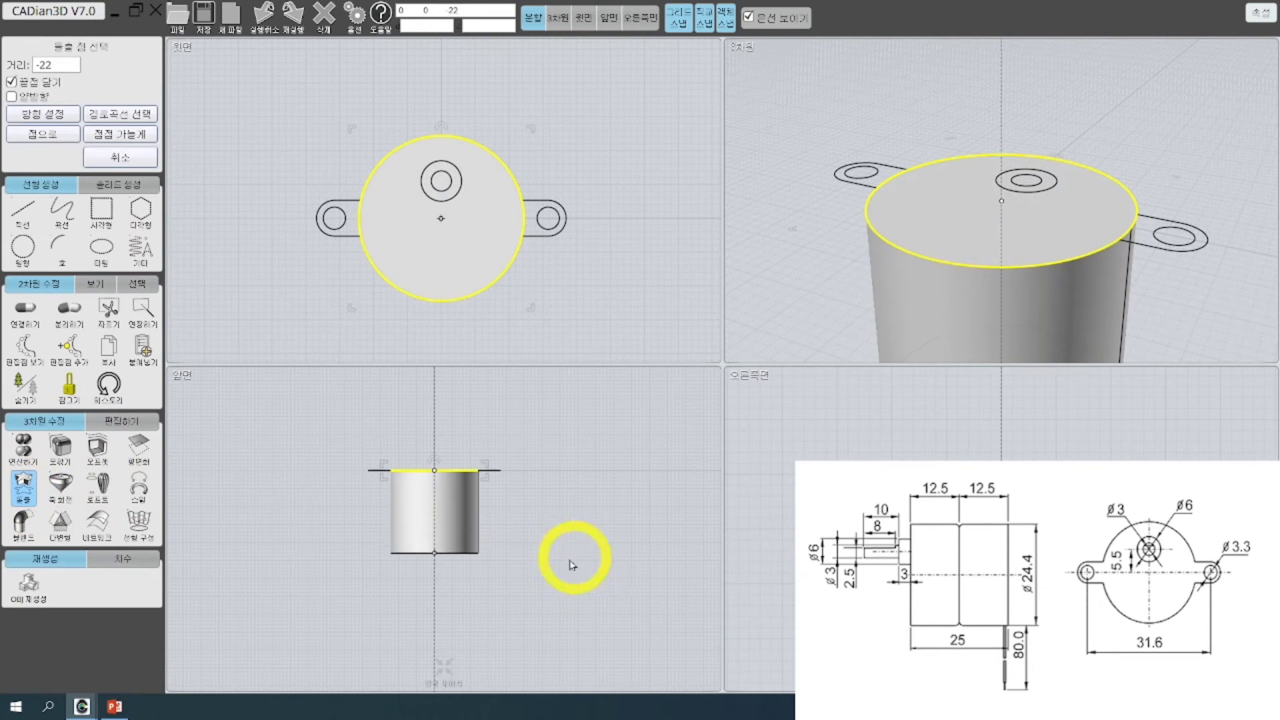
pyautogui.click(510, 560)
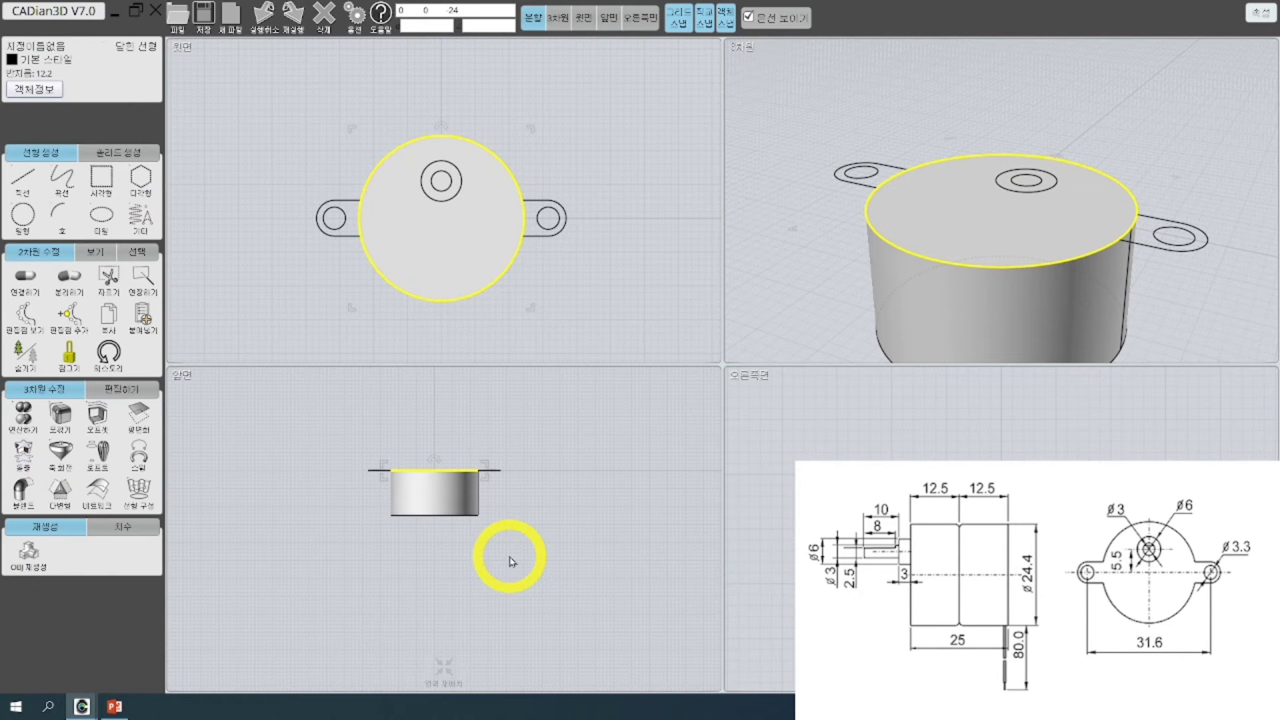
# Extrude the eared outline together with one ear-hole circle 0.8 mm downward as a capped mounting plate
pyautogui.click(548, 447)
pyautogui.click(493, 470)
pyautogui.click(534, 409)
pyautogui.click(542, 232)
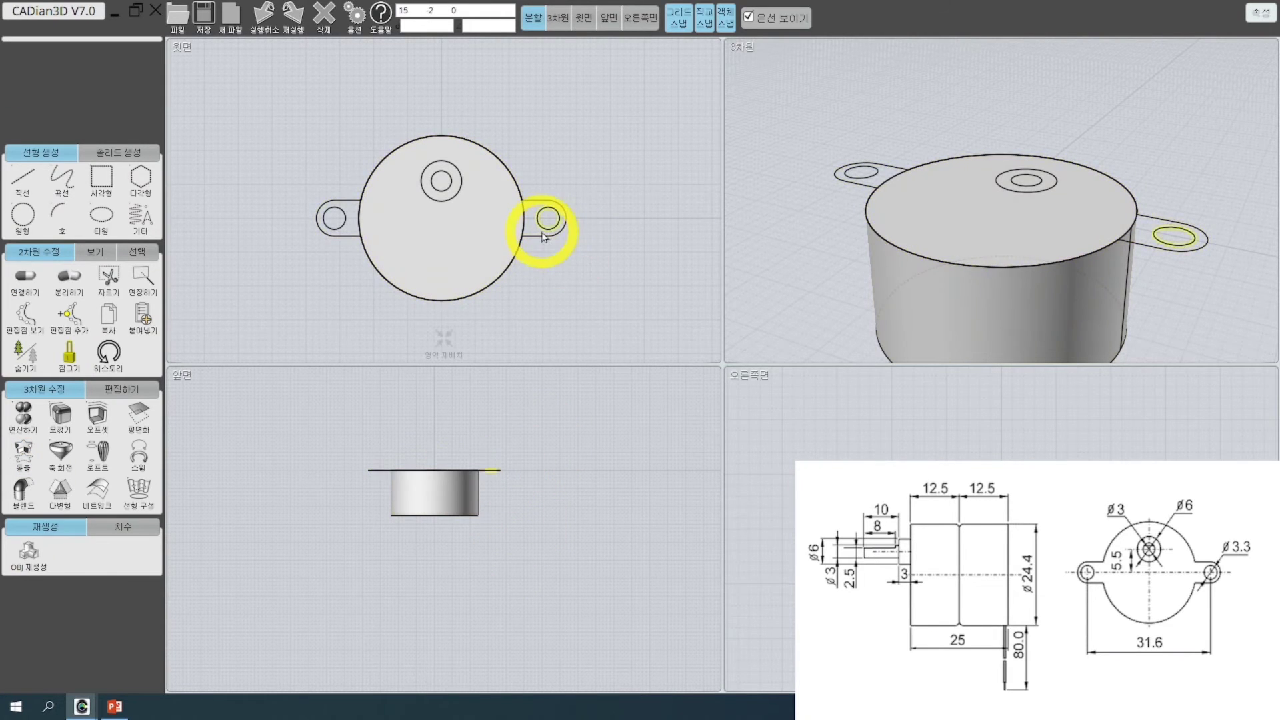
pyautogui.keyDown('shift'); pyautogui.click(540, 237); pyautogui.keyUp('shift')
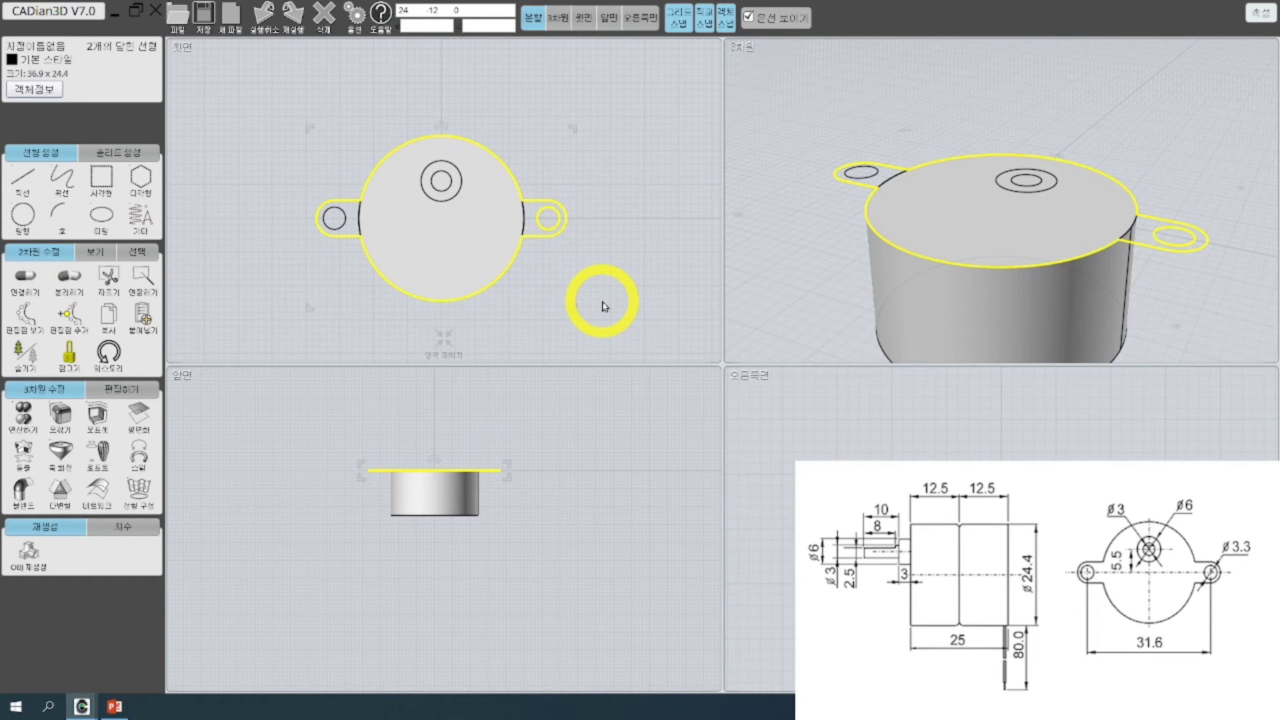
pyautogui.click(23, 453)
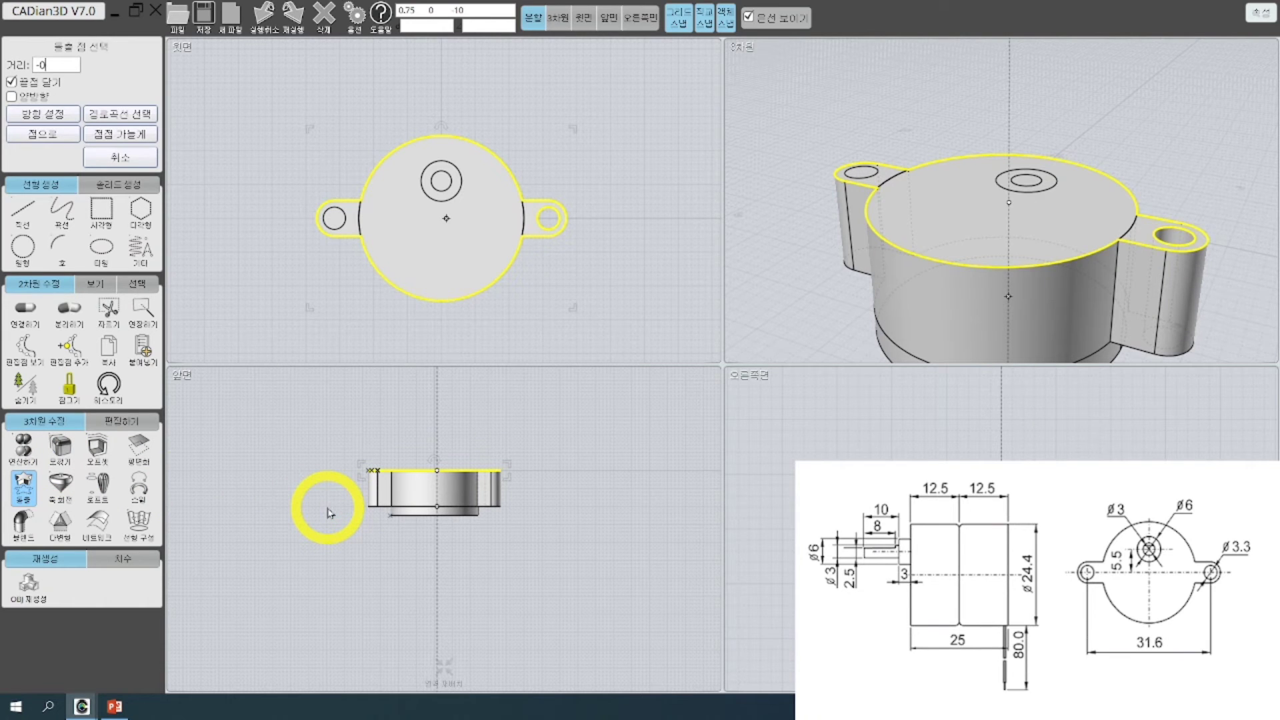
pyautogui.press('Return')
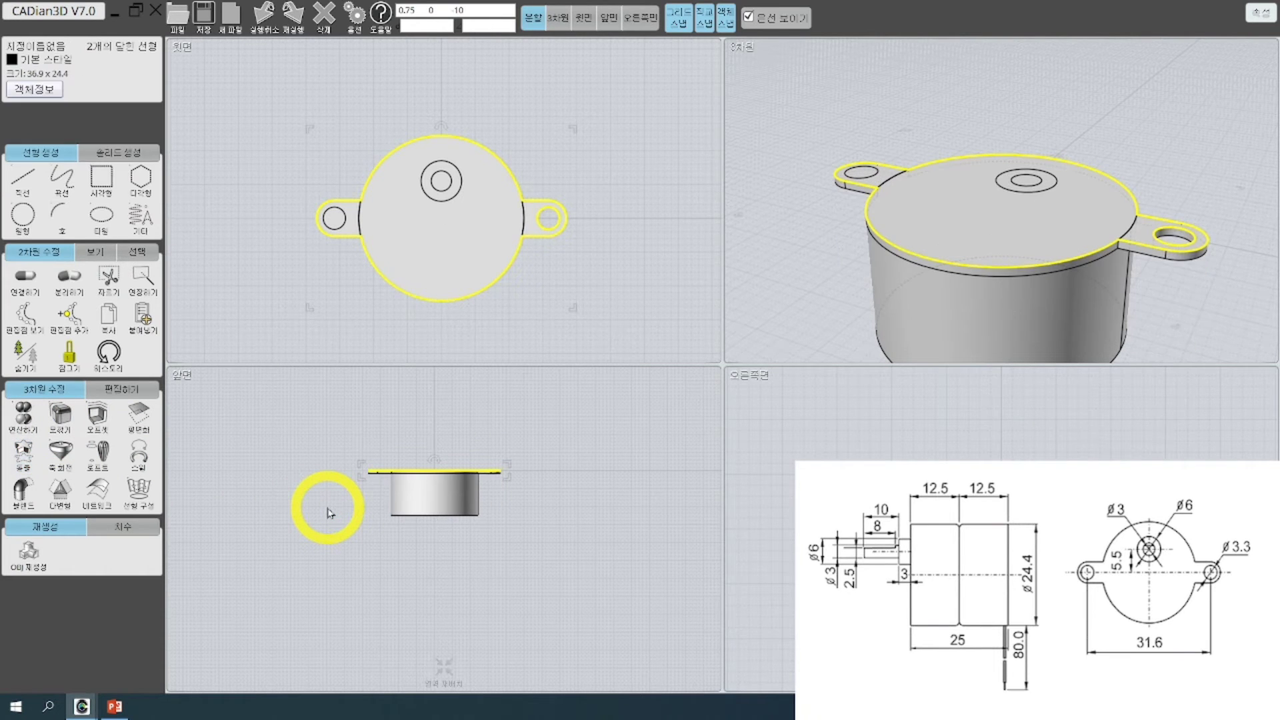
pyautogui.click(328, 512)
pyautogui.scroll(4, 448, 373)
pyautogui.scroll(3, 533, 293)
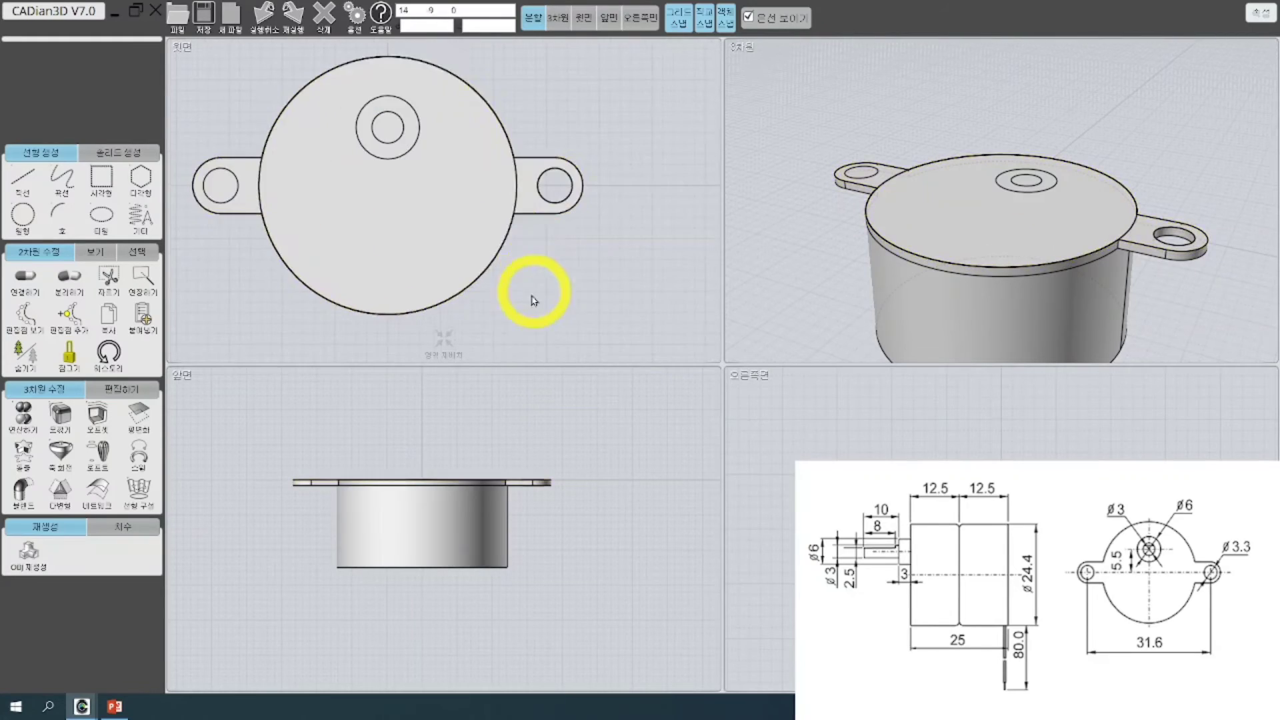
# Split the mounting plate with the remaining ear-hole circle using the Merge Boolean and delete the disc inside it to open the second hole
pyautogui.click(478, 215)
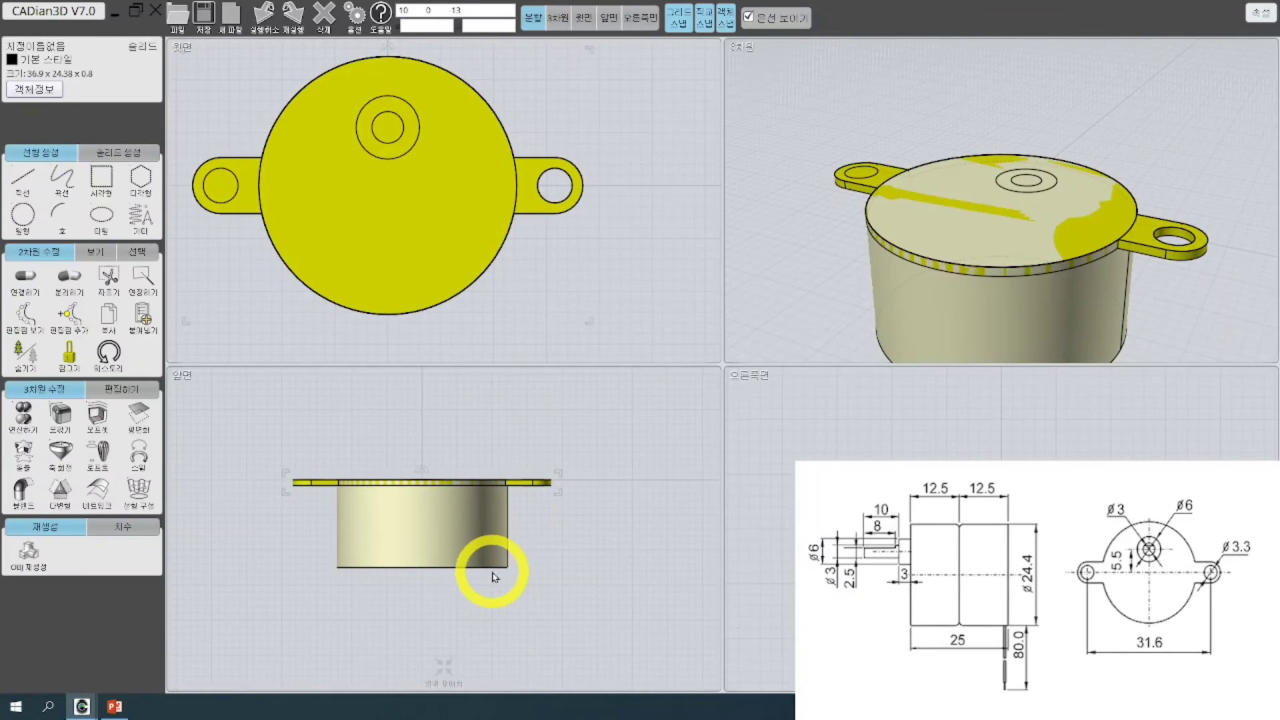
pyautogui.click(612, 518)
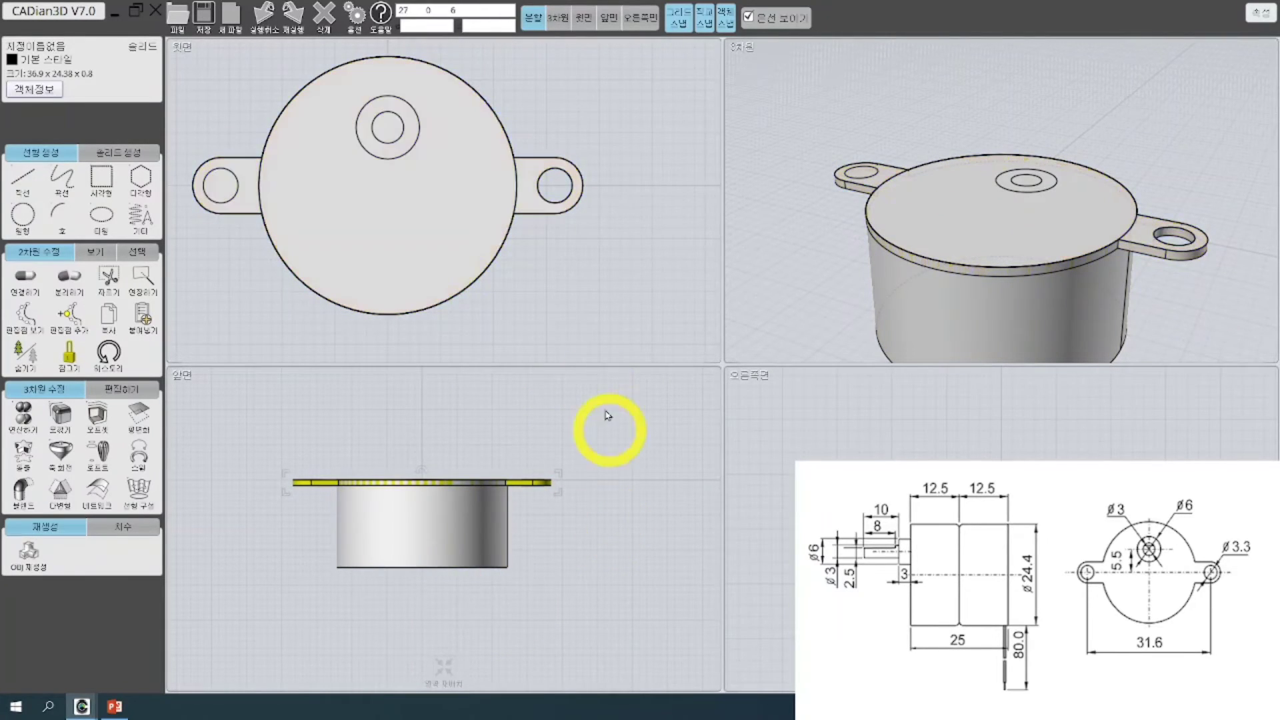
pyautogui.click(233, 196)
pyautogui.scroll(2, 252, 168)
pyautogui.click(252, 166)
pyautogui.scroll(-2, 252, 166)
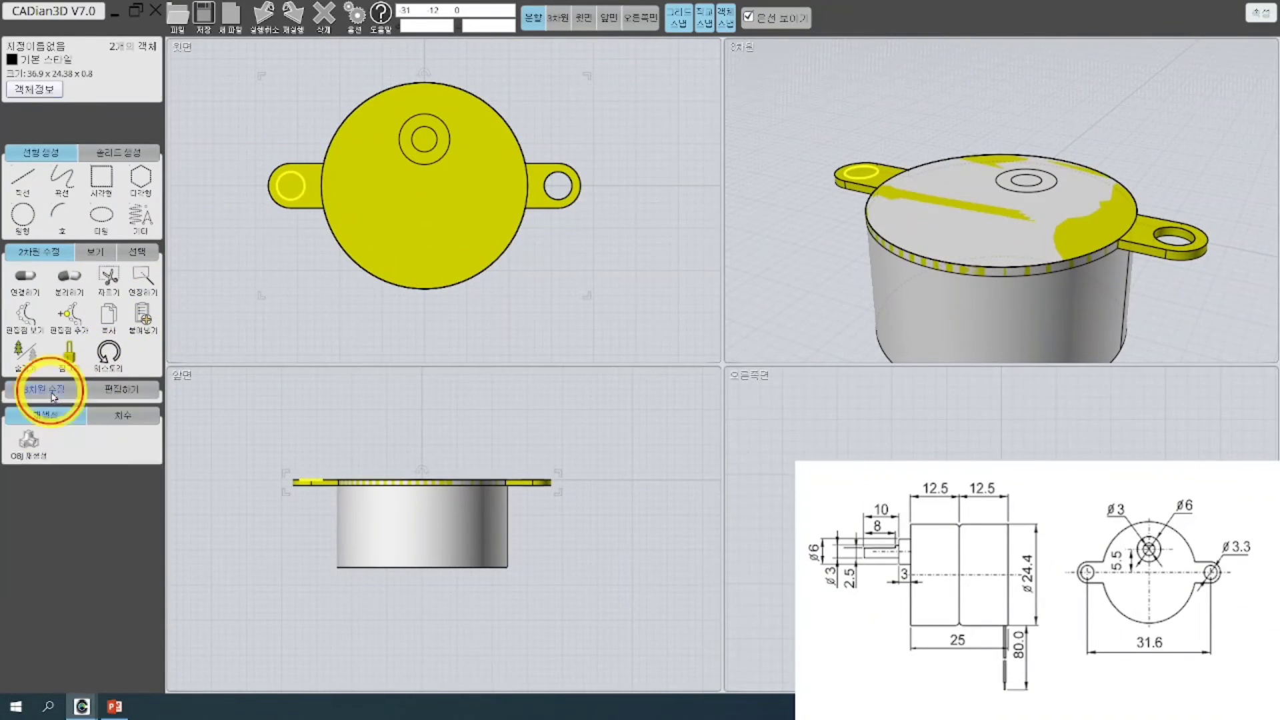
pyautogui.click(23, 414)
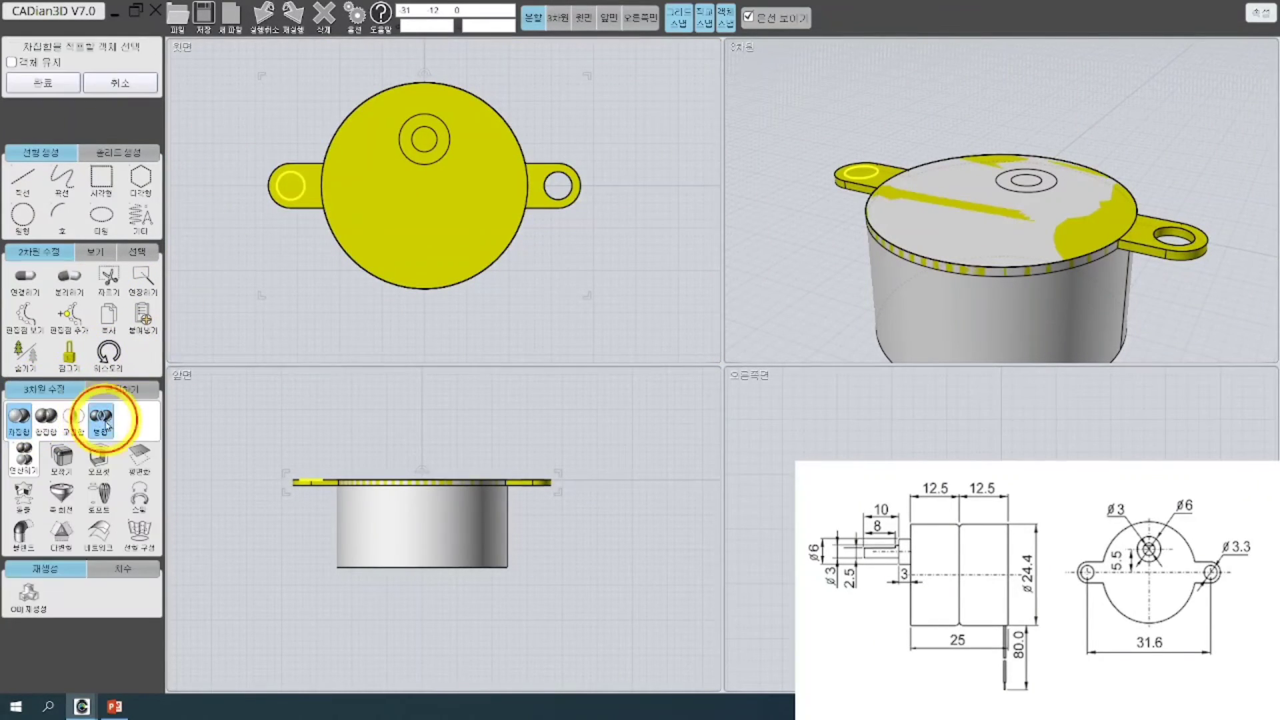
pyautogui.click(100, 417)
pyautogui.click(294, 199)
pyautogui.scroll(2, 282, 253)
pyautogui.click(298, 159)
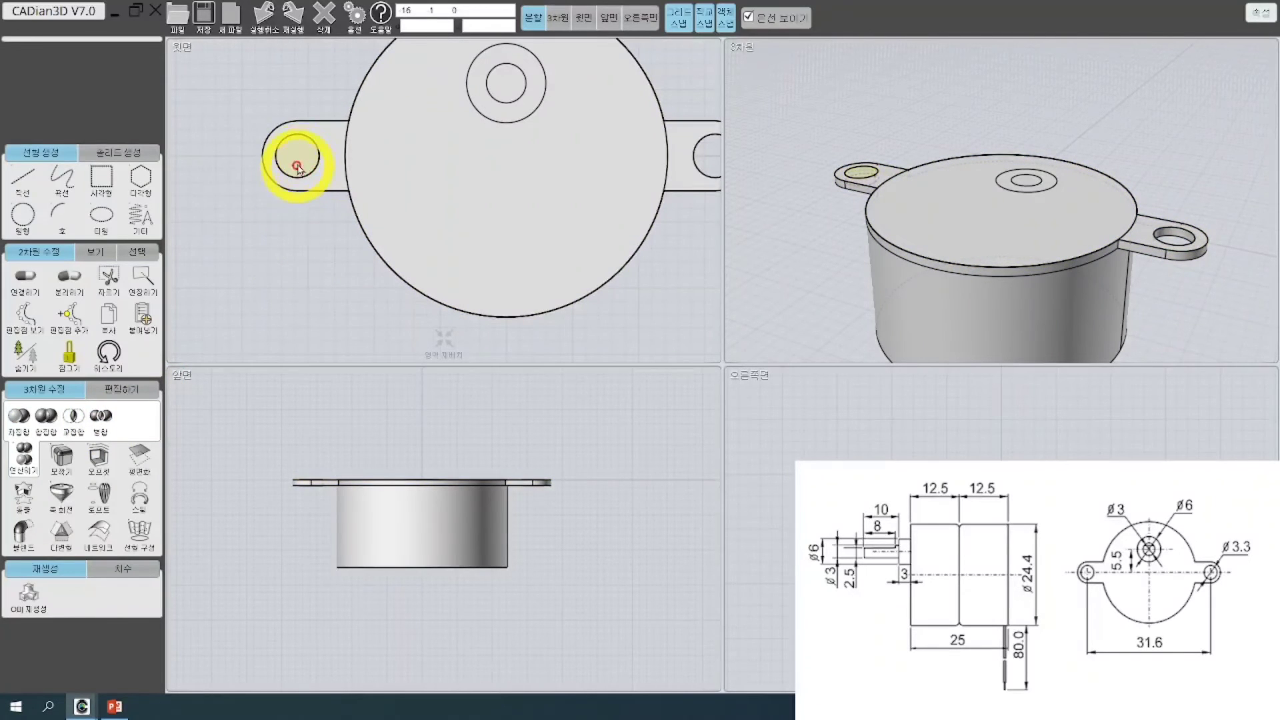
pyautogui.scroll(-3, 400, 228)
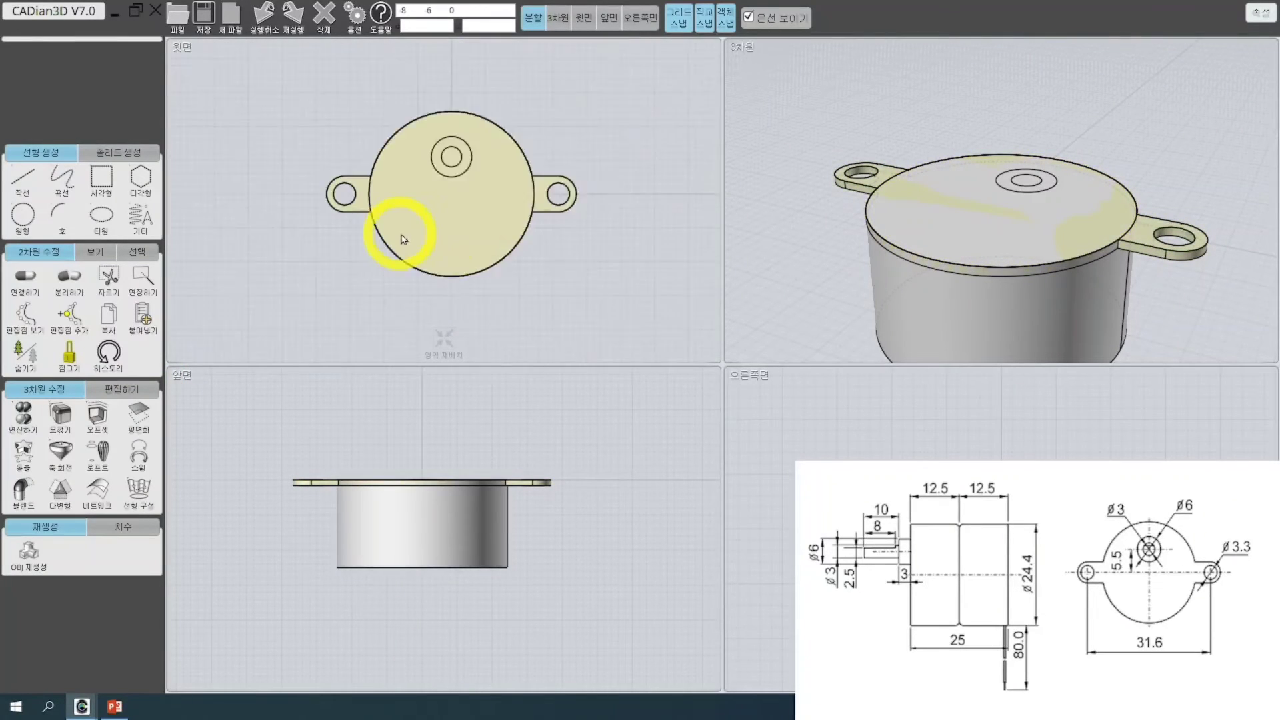
# Extrude the 6 mm diameter boss circle 3 mm upward from the plate as a capped solid
pyautogui.click(500, 171)
pyautogui.click(432, 182)
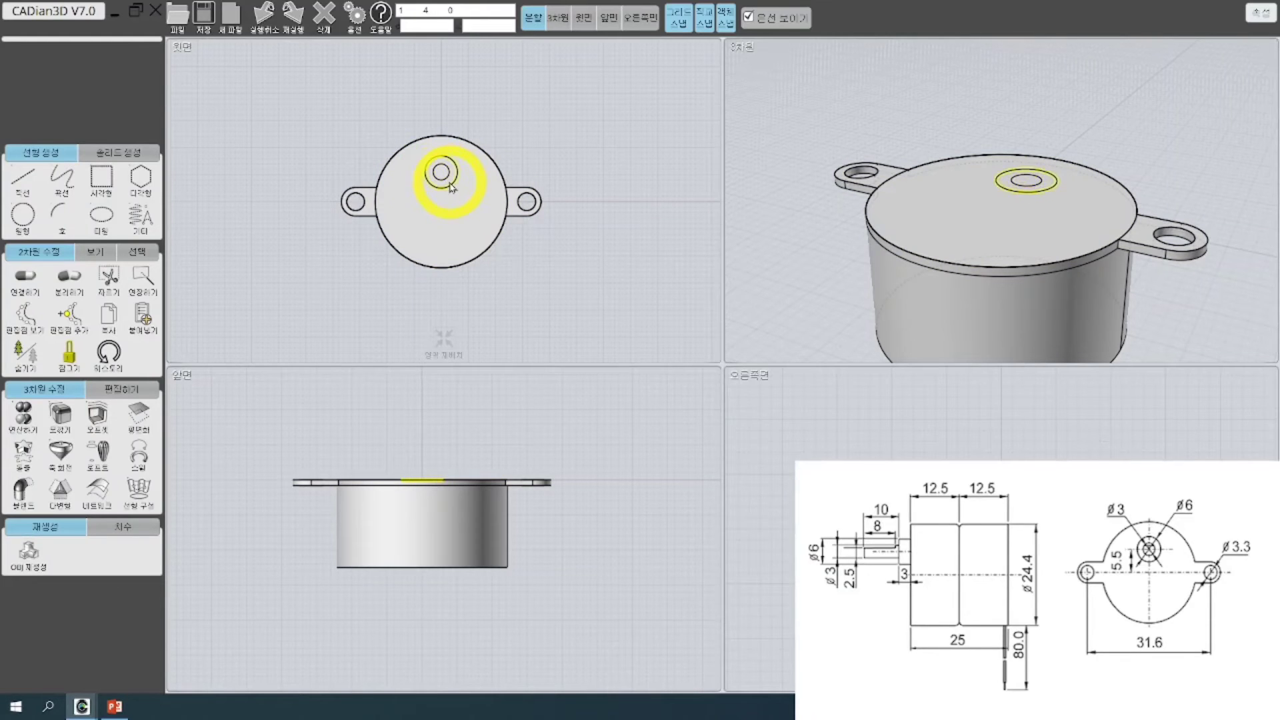
pyautogui.click(32, 455)
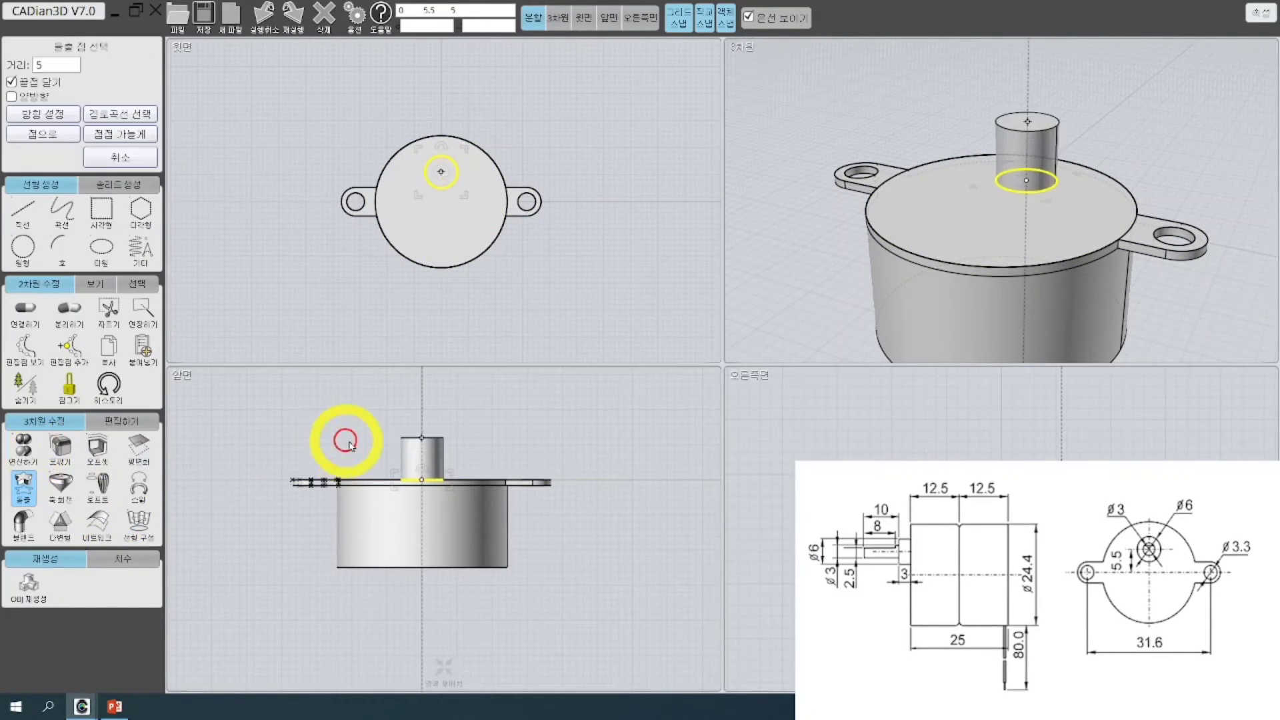
pyautogui.click(384, 457)
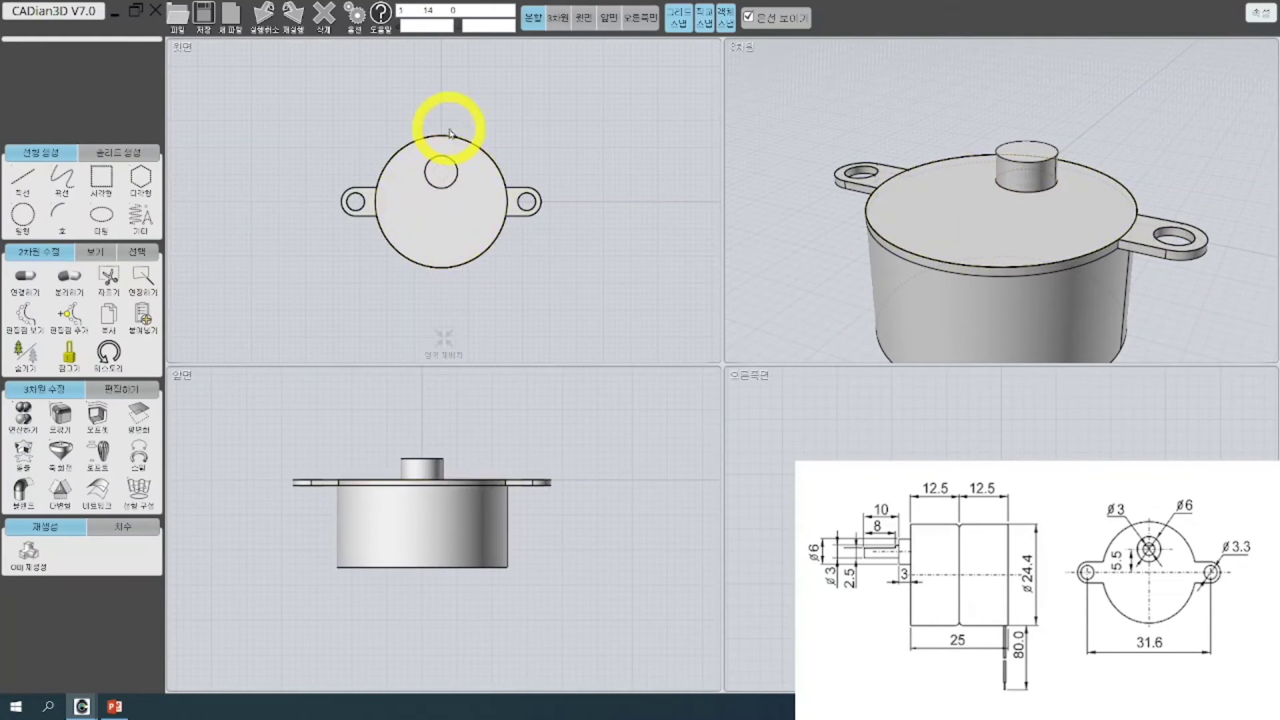
# Align the 1.5 mm radius shaft circle to the top face of the boss using top alignment
pyautogui.scroll(3, 477, 445)
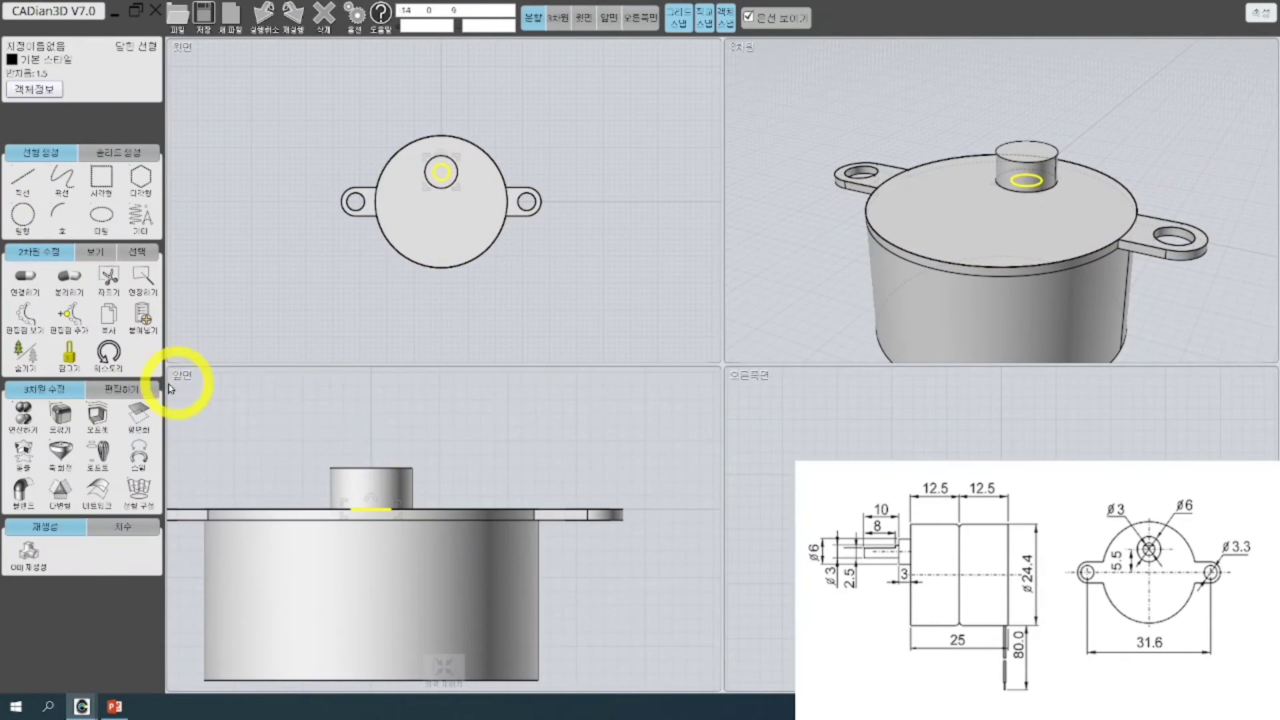
pyautogui.click(130, 392)
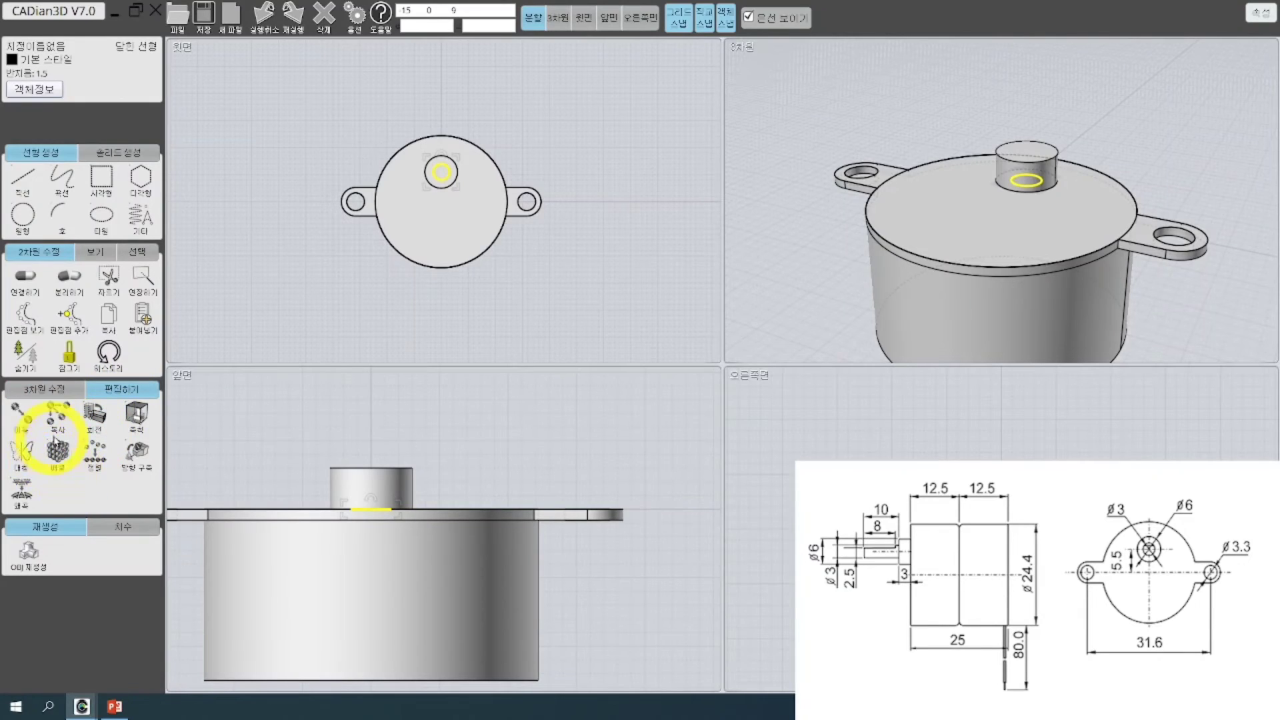
pyautogui.click(37, 389)
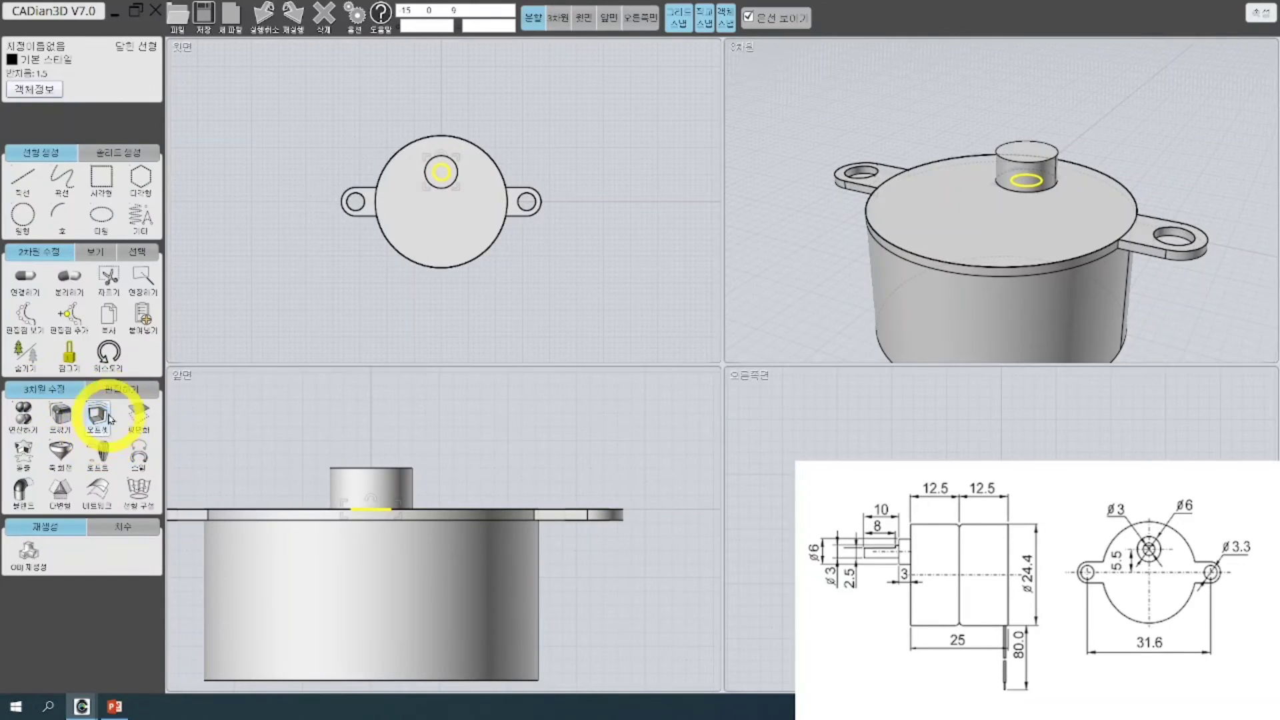
pyautogui.click(122, 389)
pyautogui.click(95, 456)
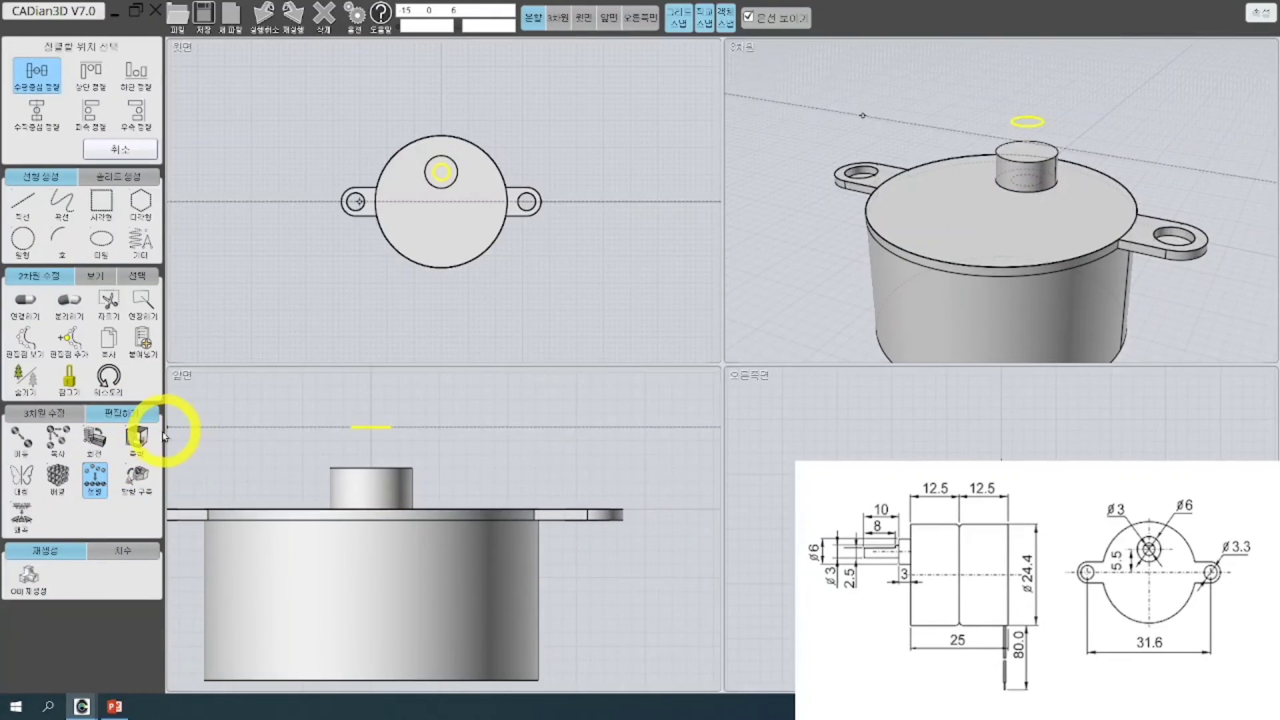
pyautogui.click(93, 78)
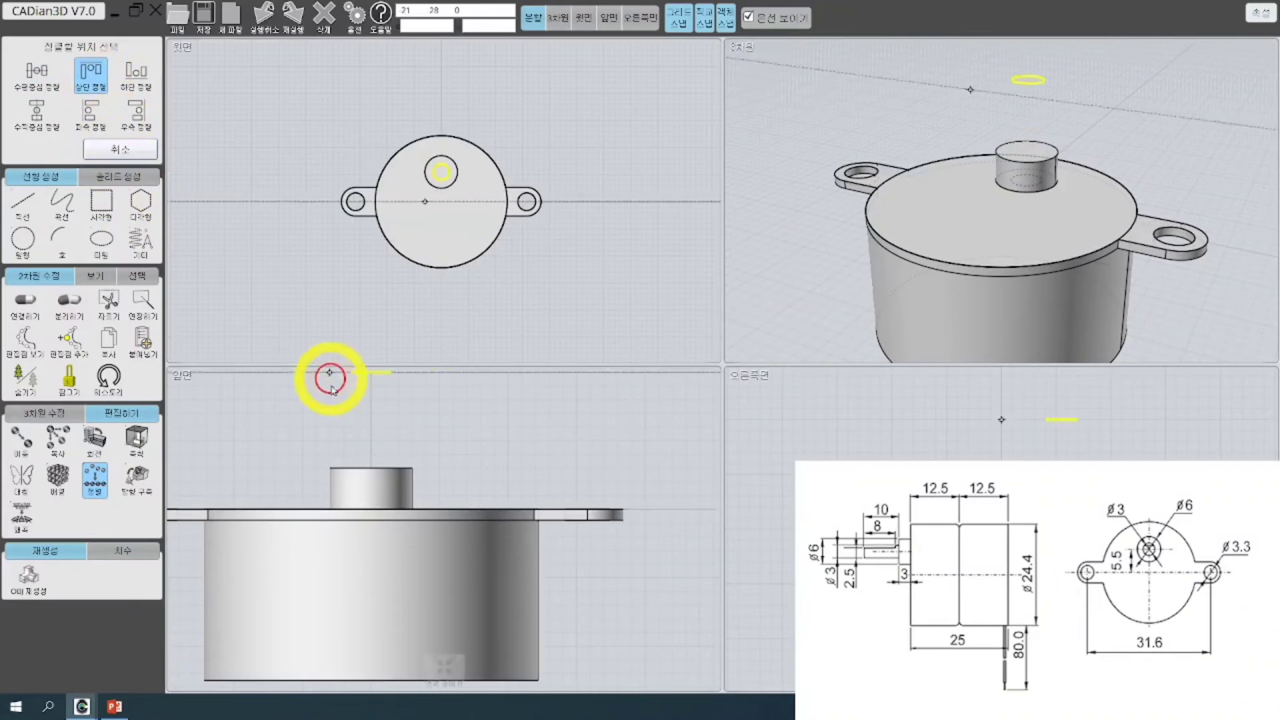
pyautogui.click(377, 470)
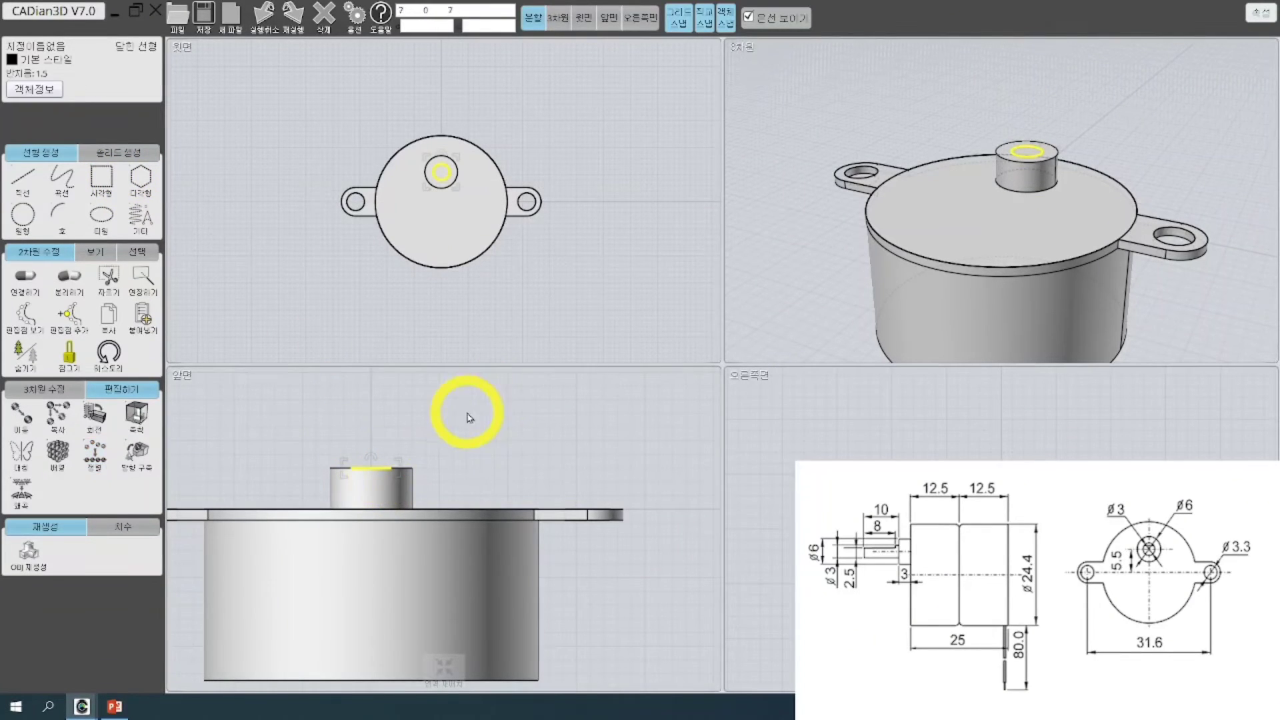
# Extrude the shaft circle 10 mm upward from the top of the boss
pyautogui.scroll(-2, 430, 421)
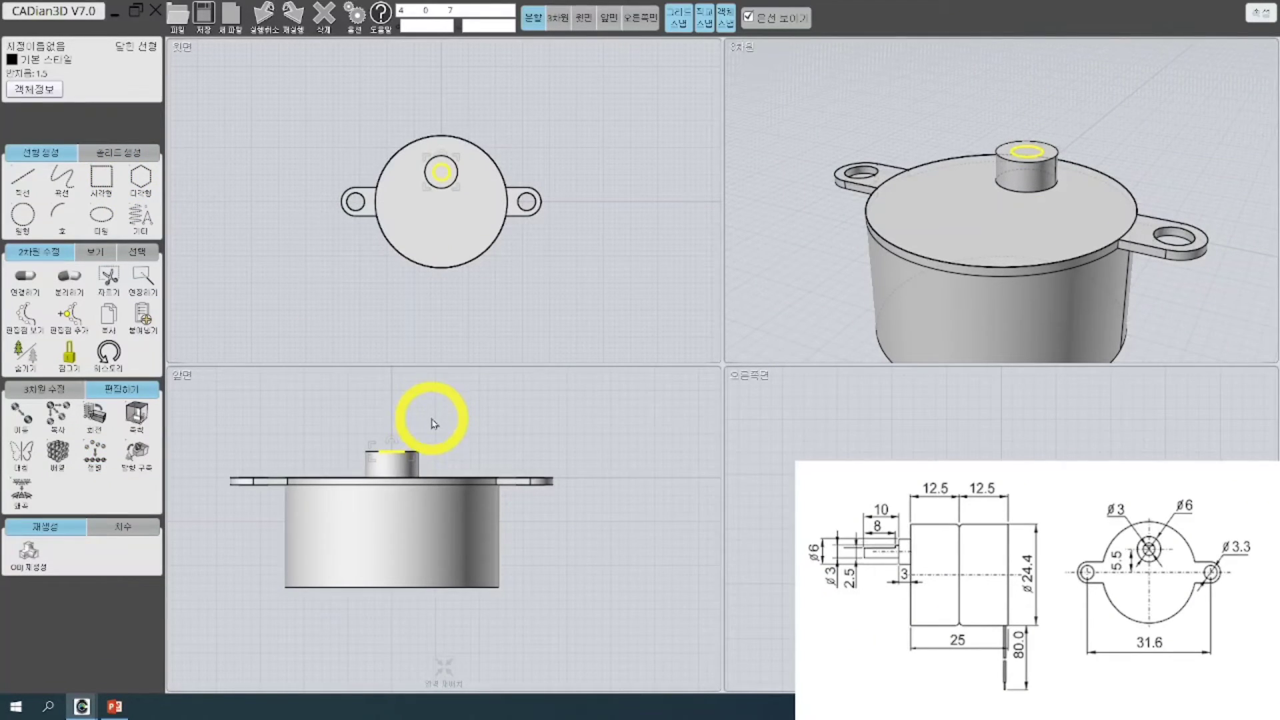
pyautogui.moveTo(430, 427); pyautogui.dragTo(414, 477, button='middle')
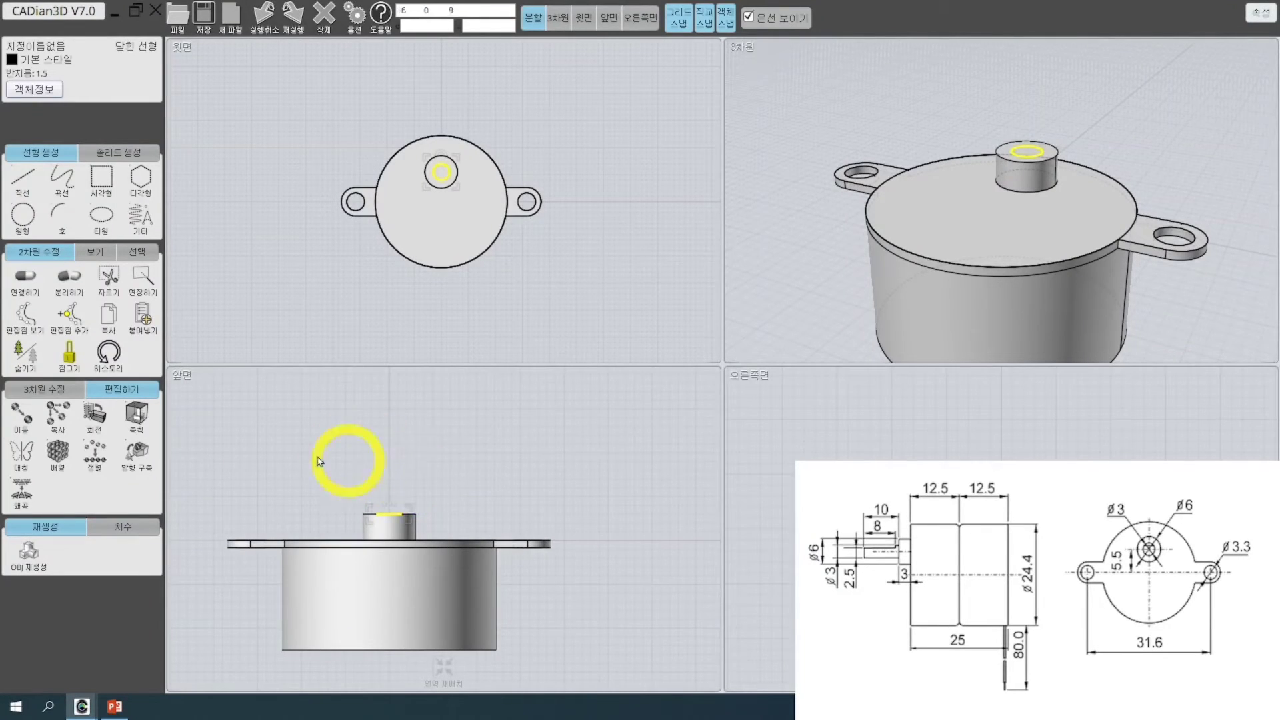
pyautogui.click(40, 389)
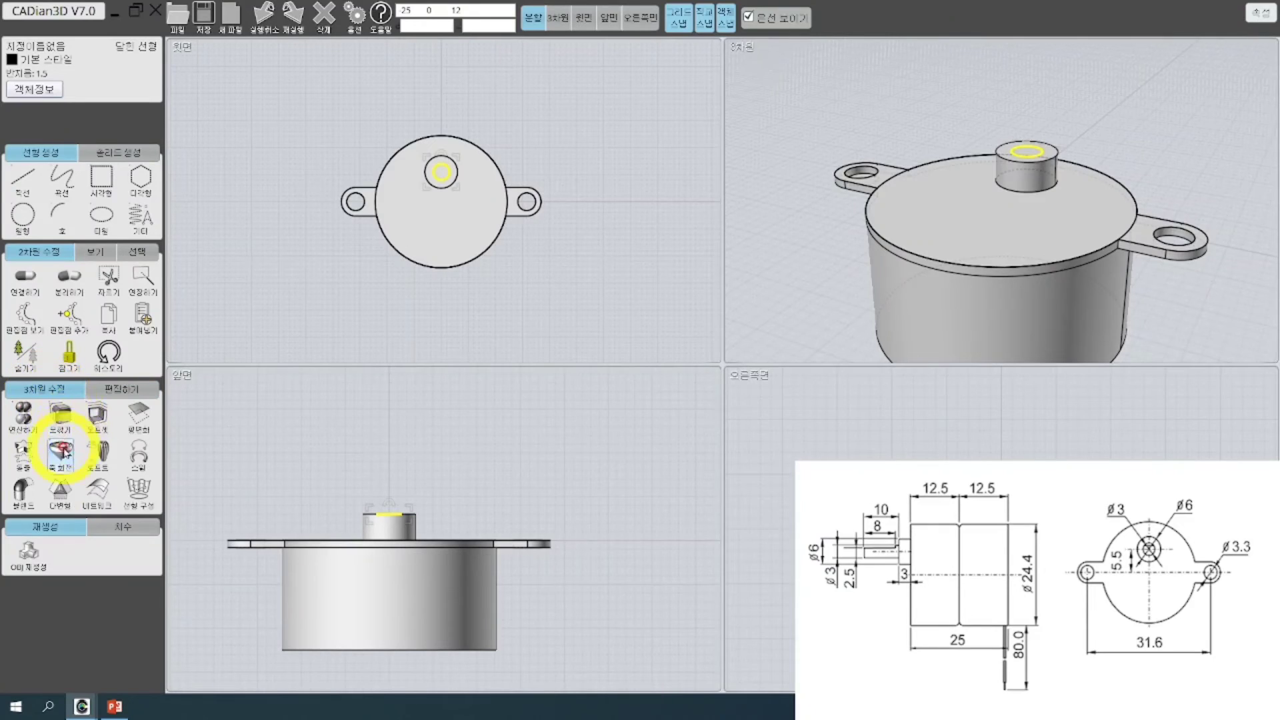
pyautogui.click(23, 452)
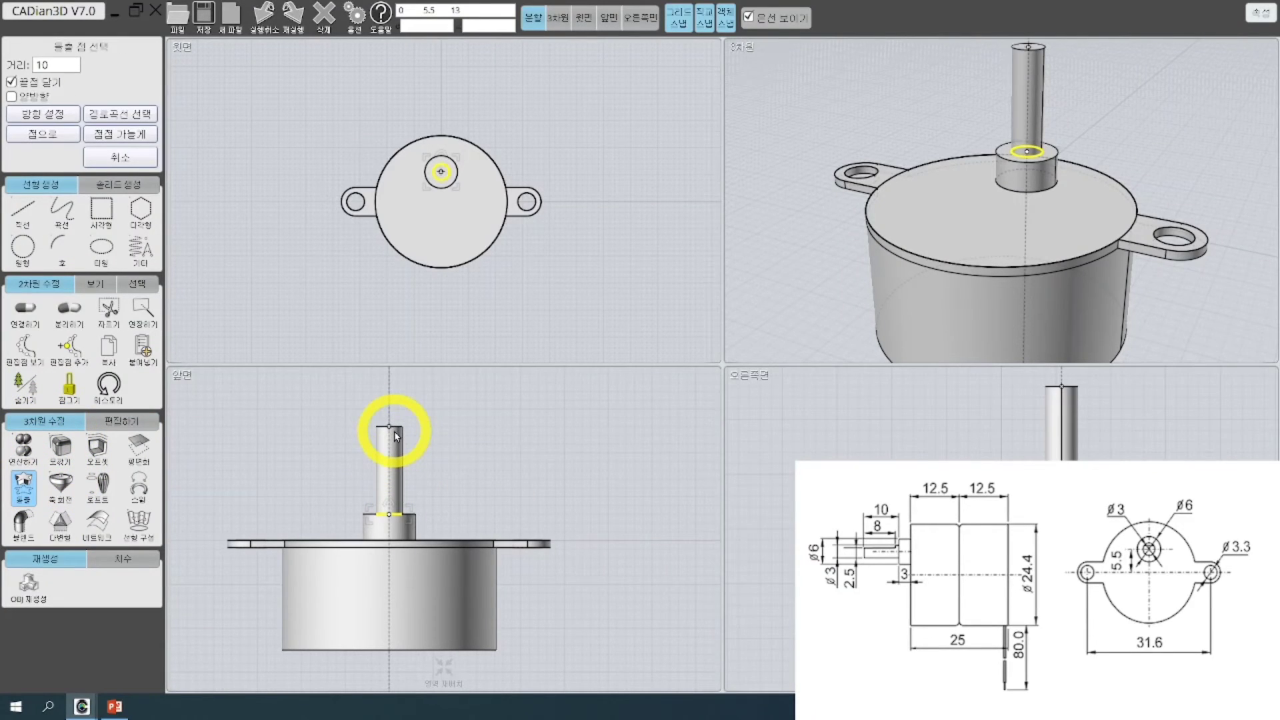
pyautogui.click(395, 436)
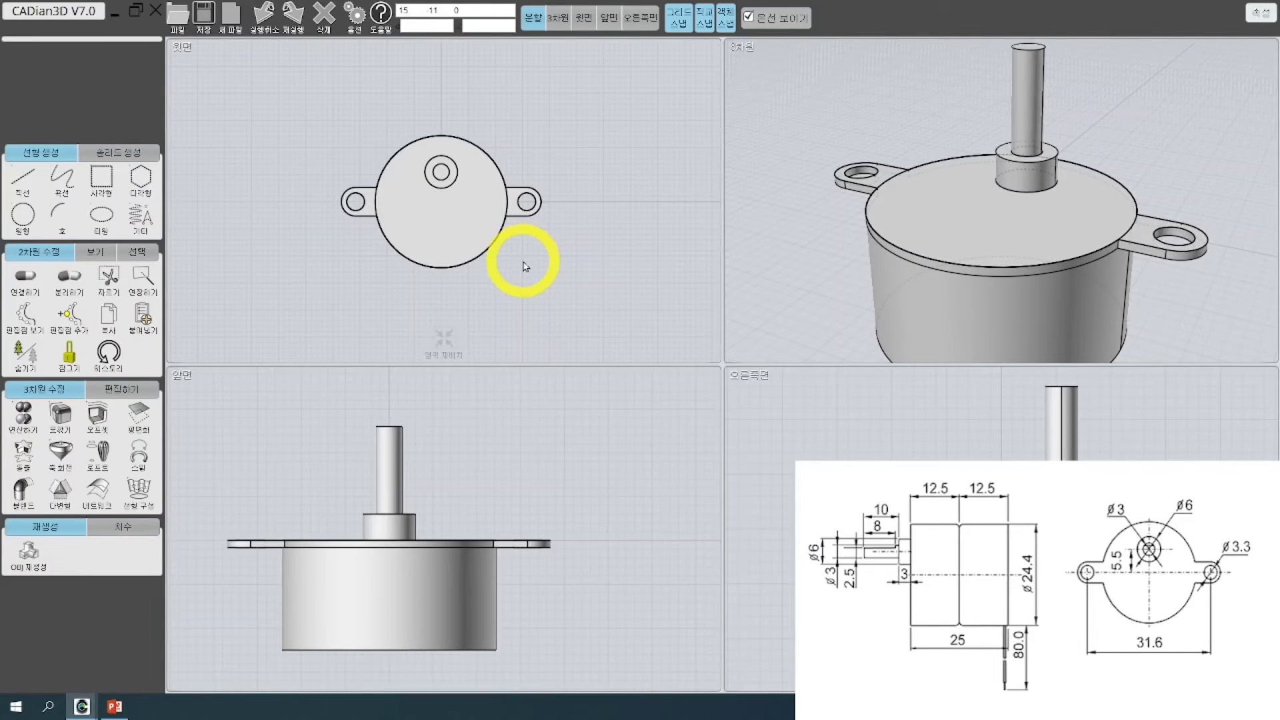
pyautogui.scroll(-3, 570, 408)
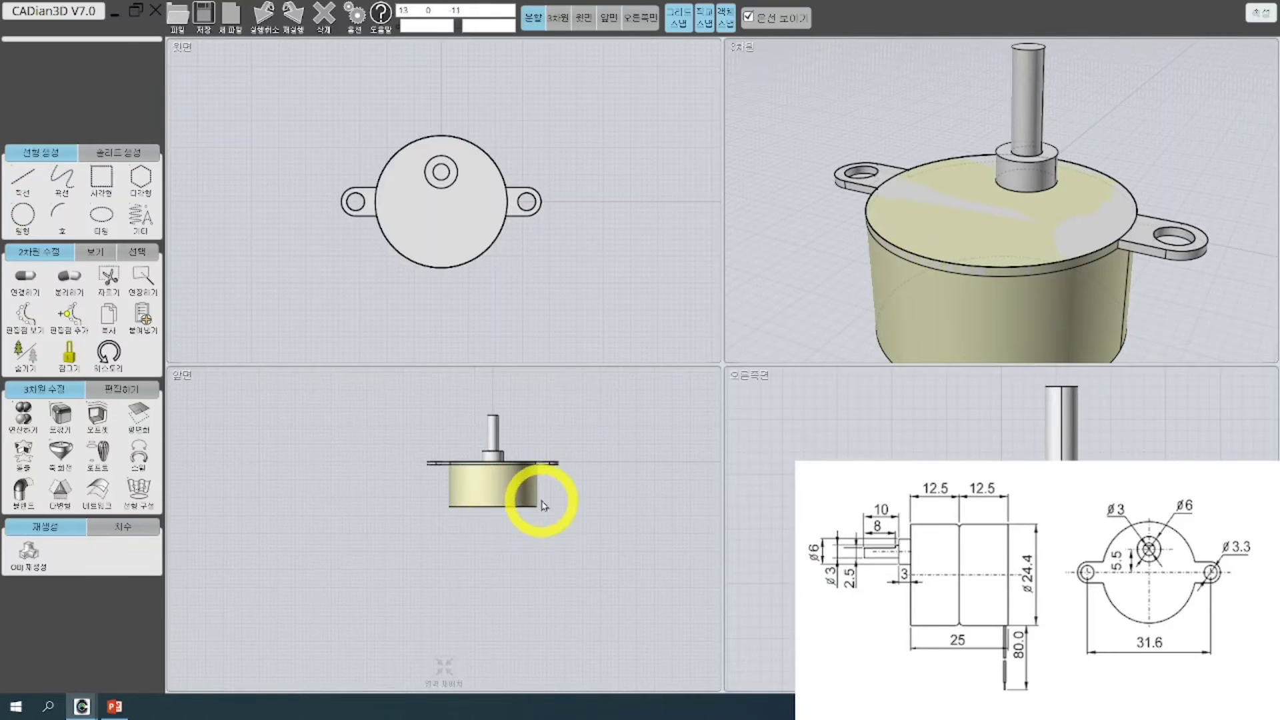
pyautogui.click(455, 466)
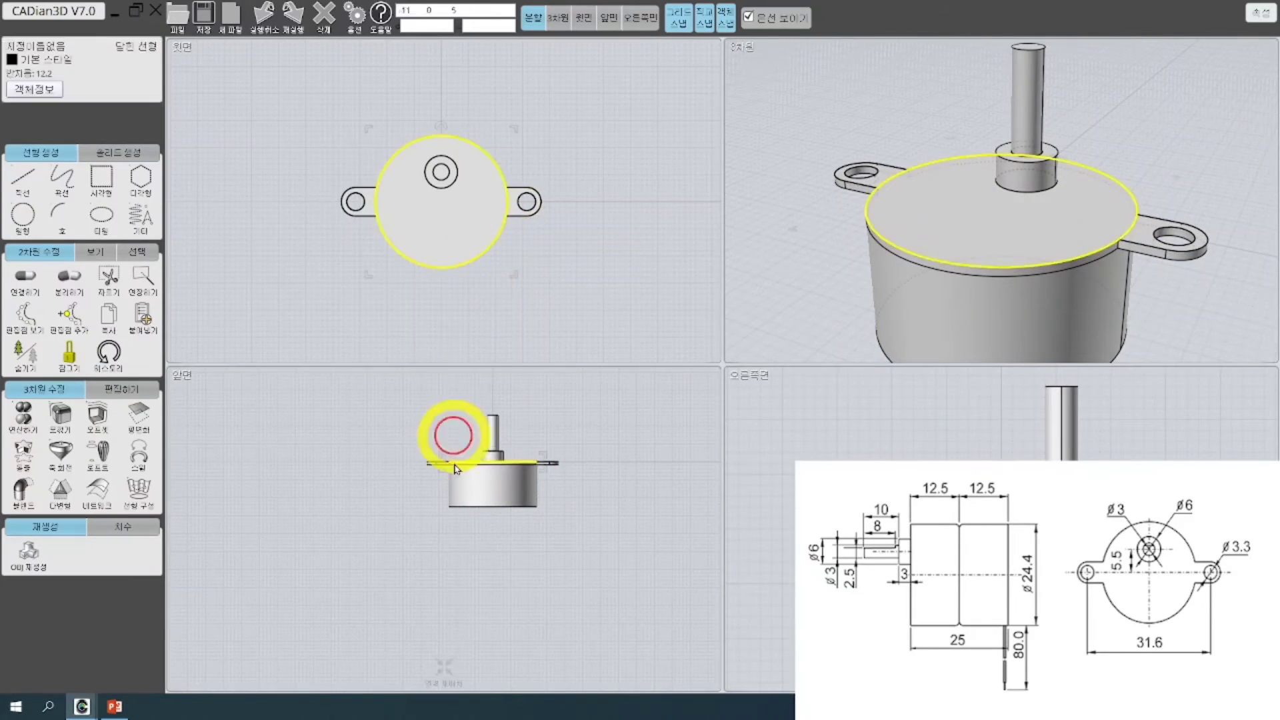
pyautogui.scroll(2, 473, 533)
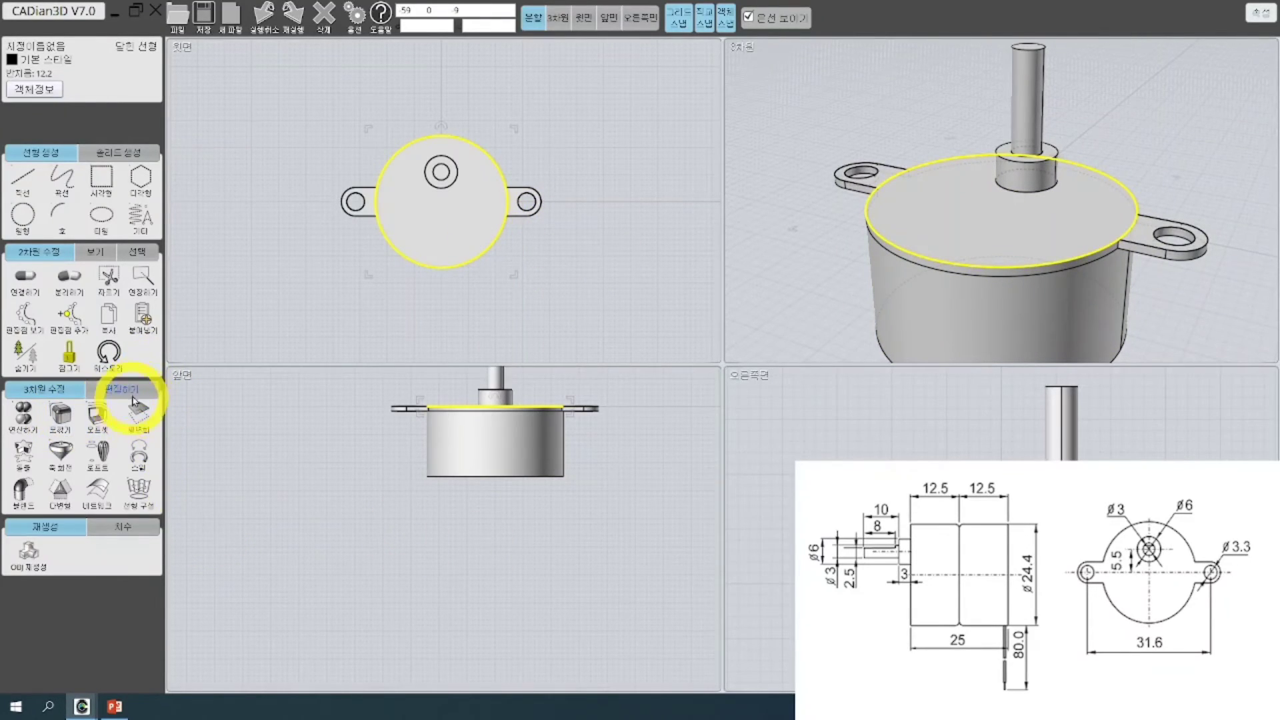
pyautogui.click(132, 393)
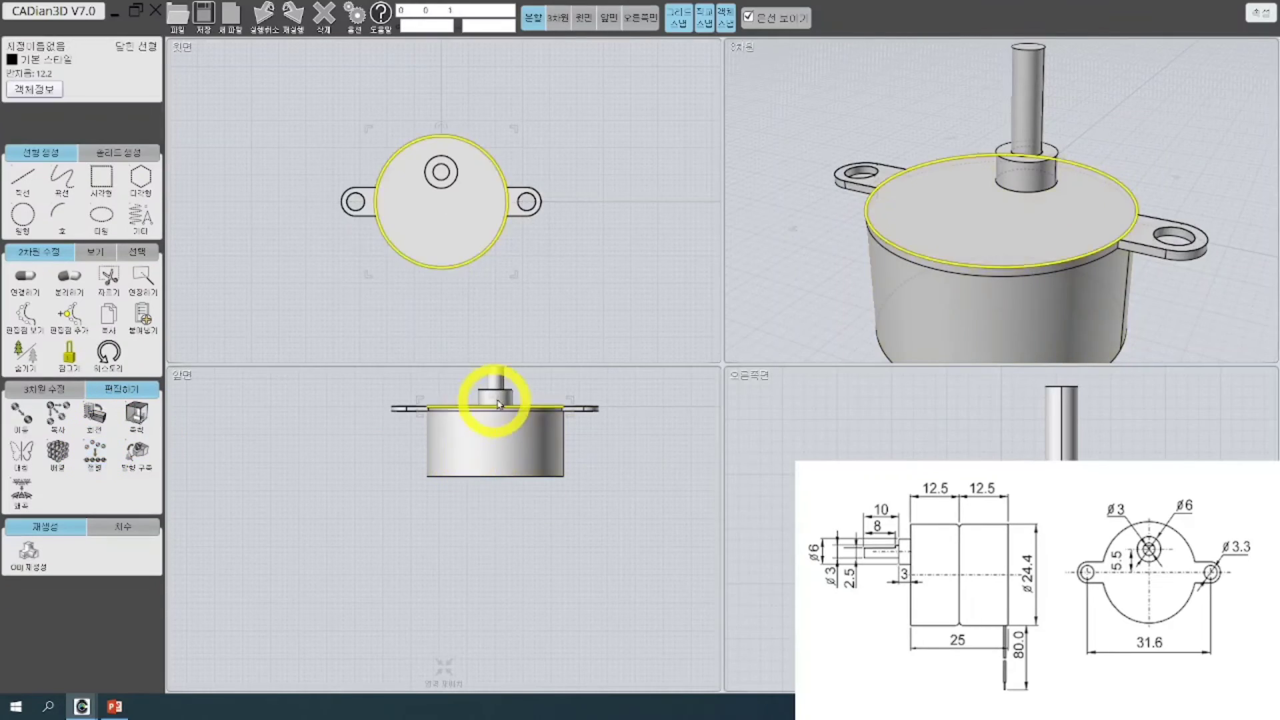
pyautogui.press('Escape')
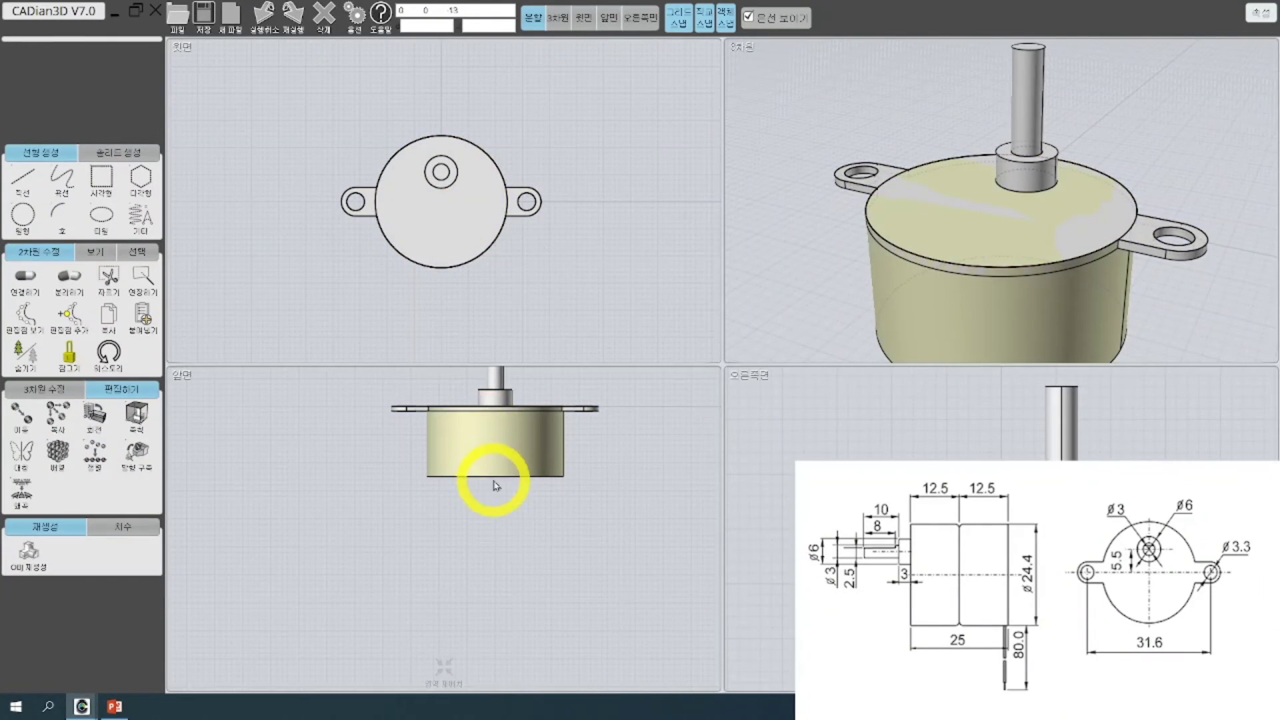
# Draw a new 12.2 mm radius circle centred on the origin, matching the motor body's edge
pyautogui.click(26, 219)
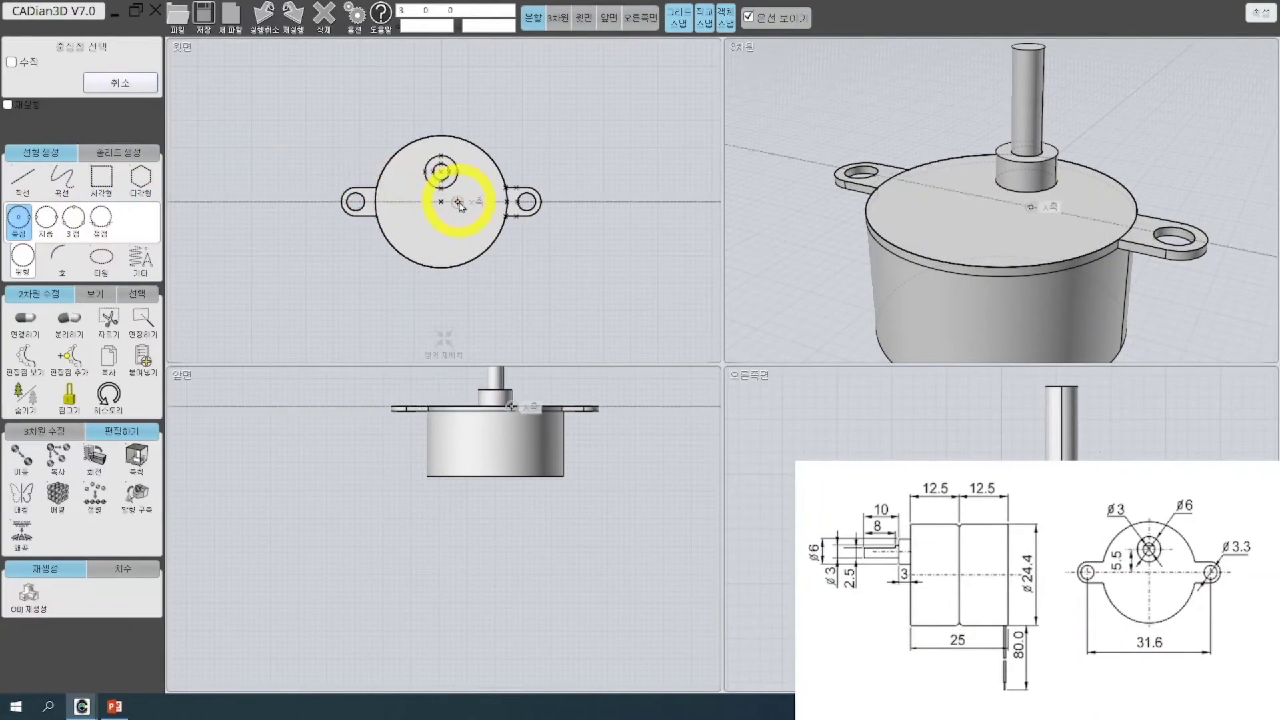
pyautogui.click(441, 201)
pyautogui.click(441, 267)
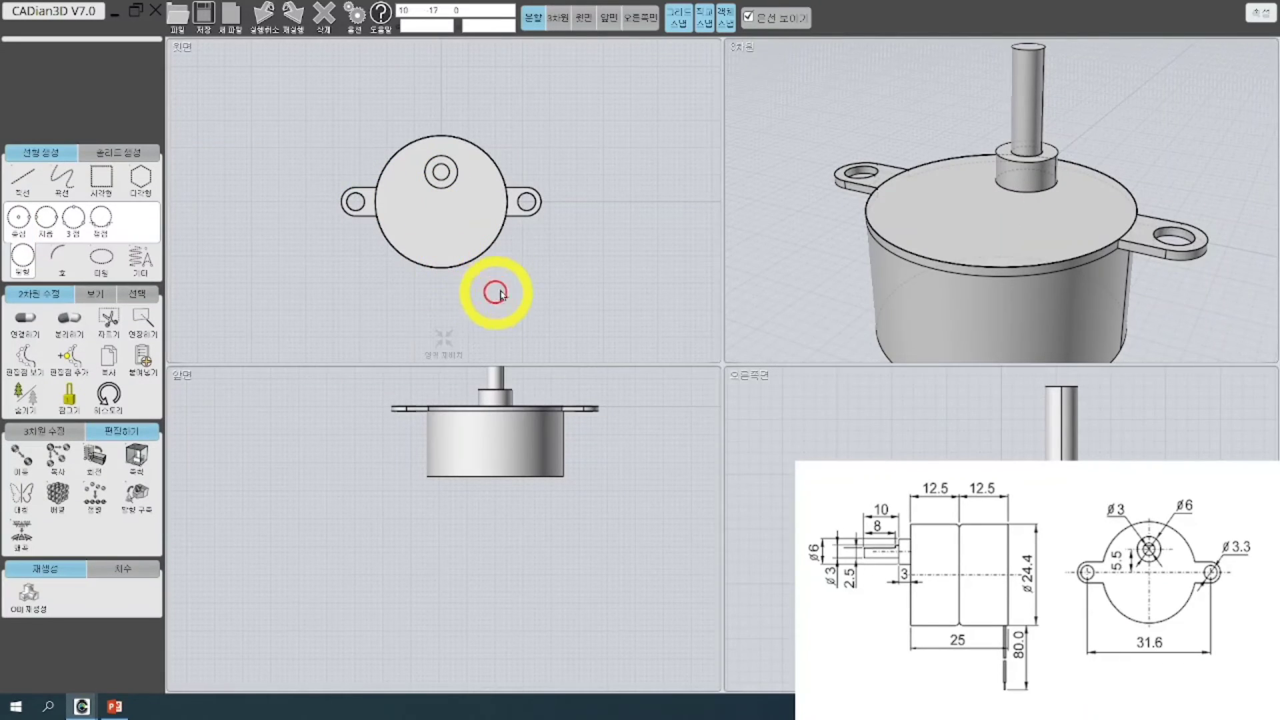
# Align the new body circle to the bottom face of the cylindrical body using bottom alignment
pyautogui.click(493, 251)
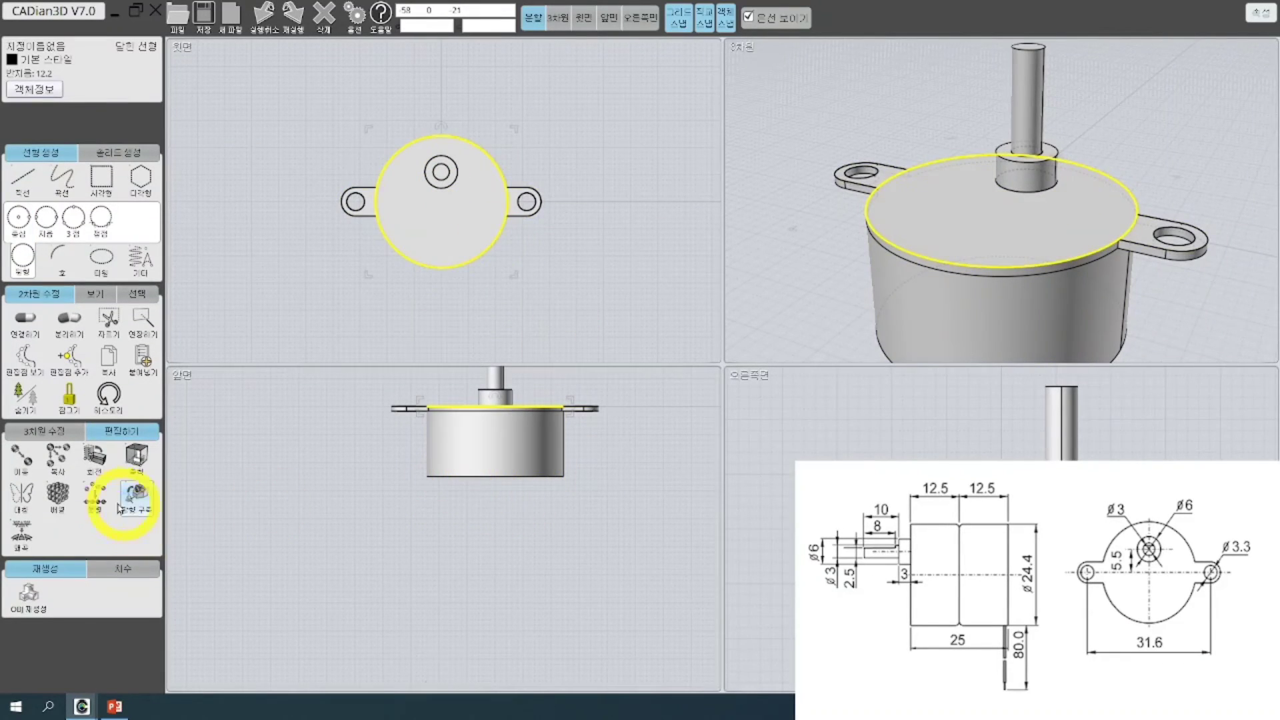
pyautogui.click(95, 493)
pyautogui.click(136, 74)
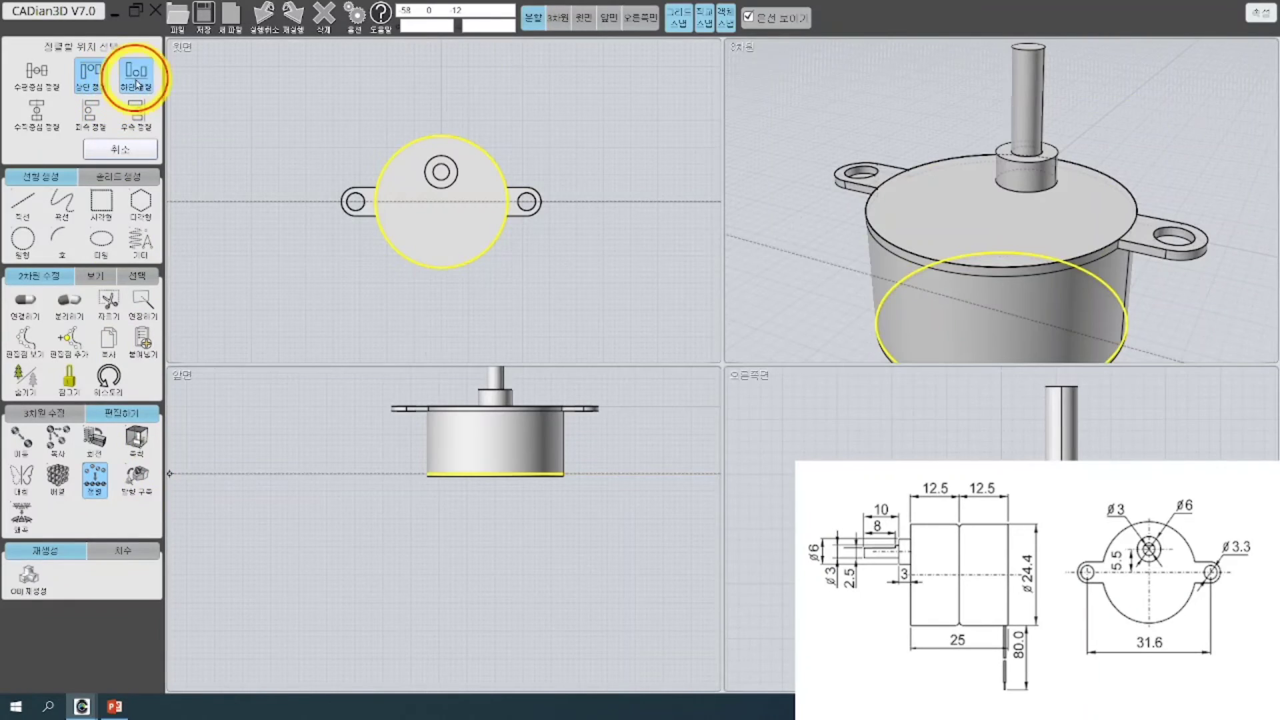
pyautogui.click(492, 478)
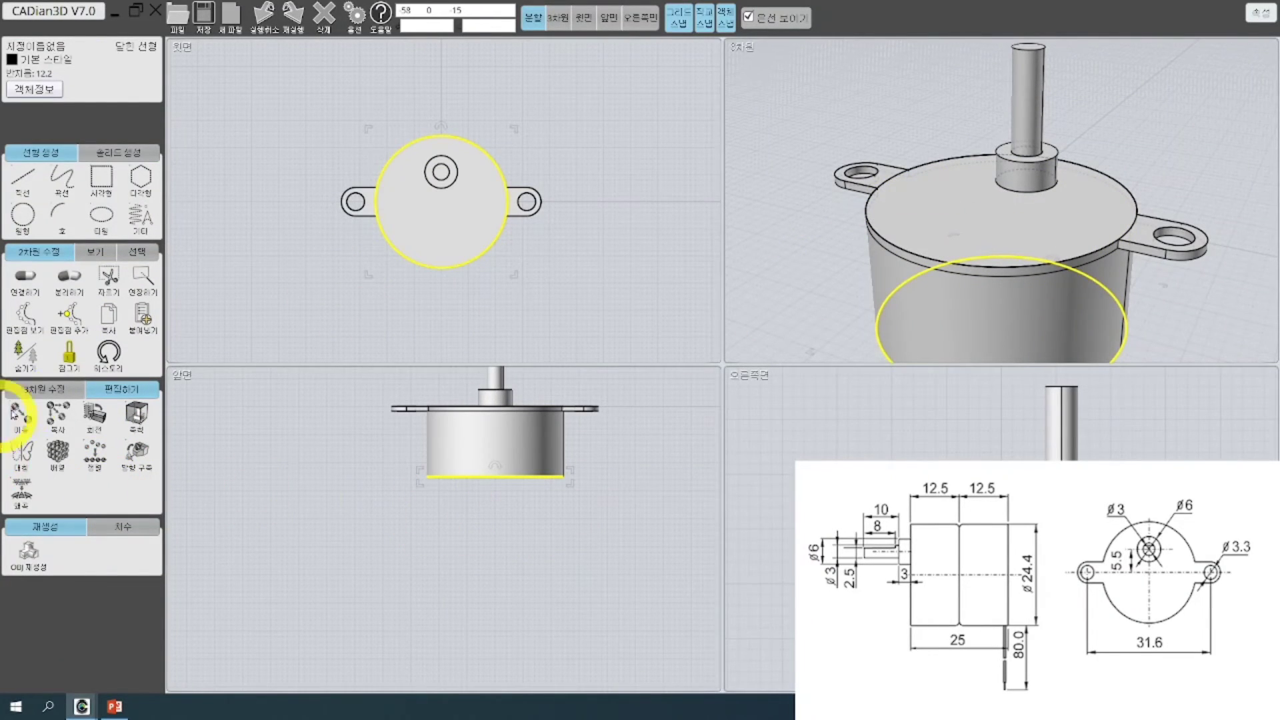
# Extrude the 12.2 mm radius circle at the body's bottom face 12.5 mm downward to form the second body section
pyautogui.click(44, 389)
pyautogui.click(23, 460)
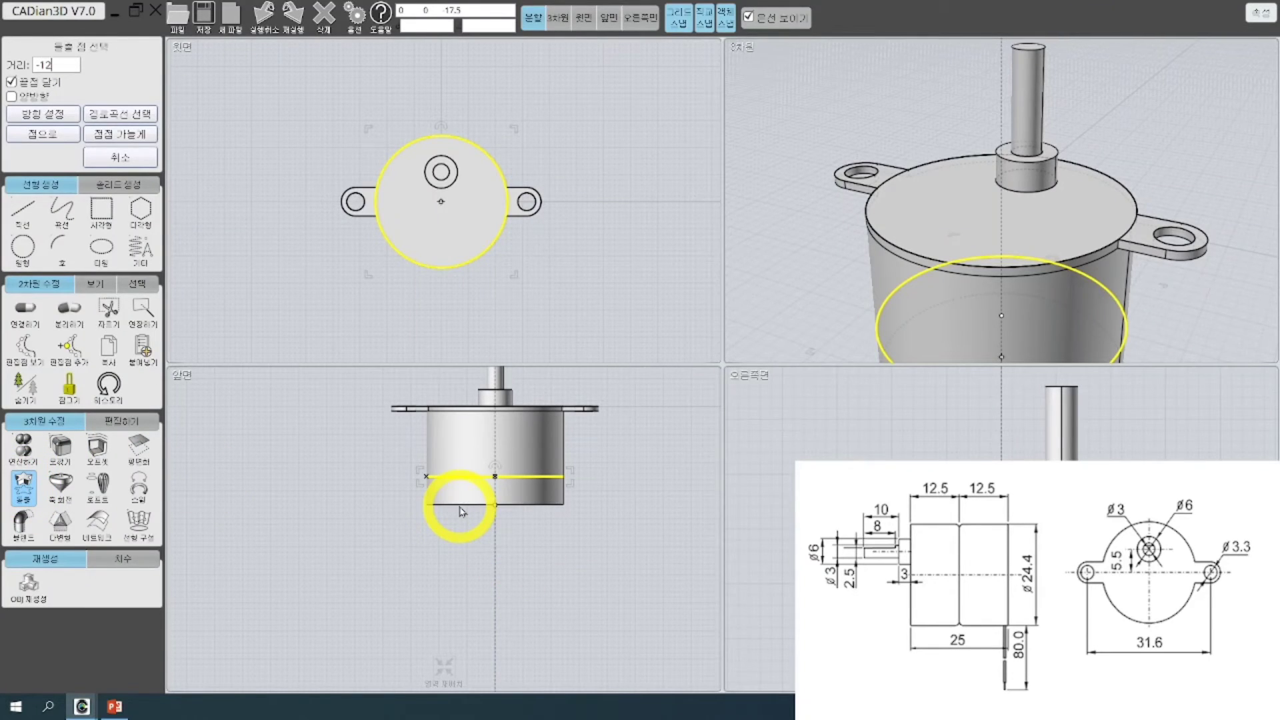
pyautogui.click(460, 511)
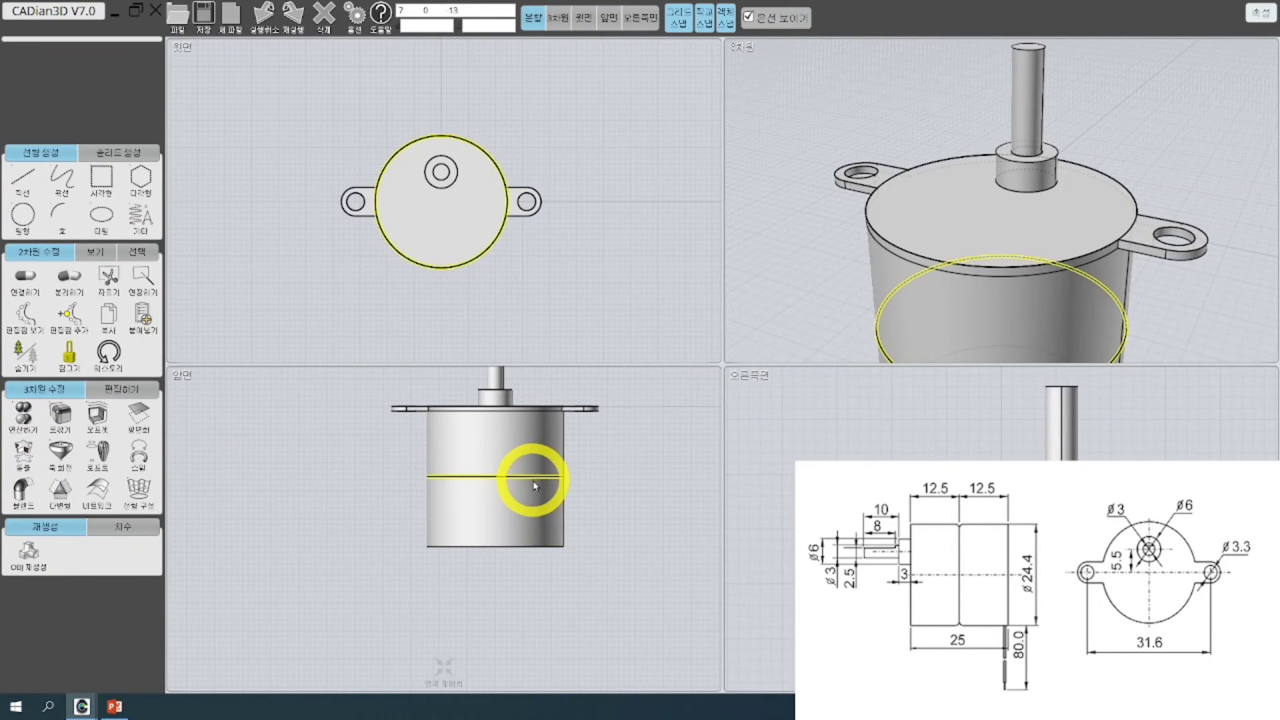
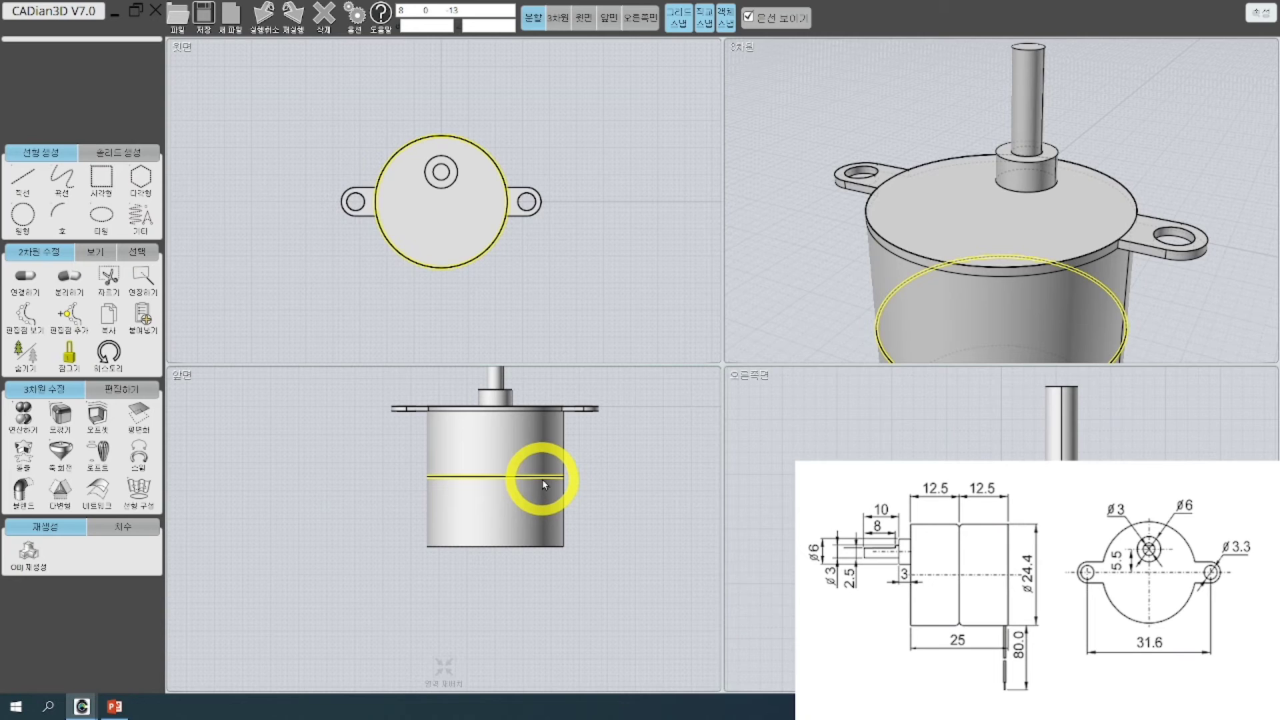
pyautogui.click(535, 424)
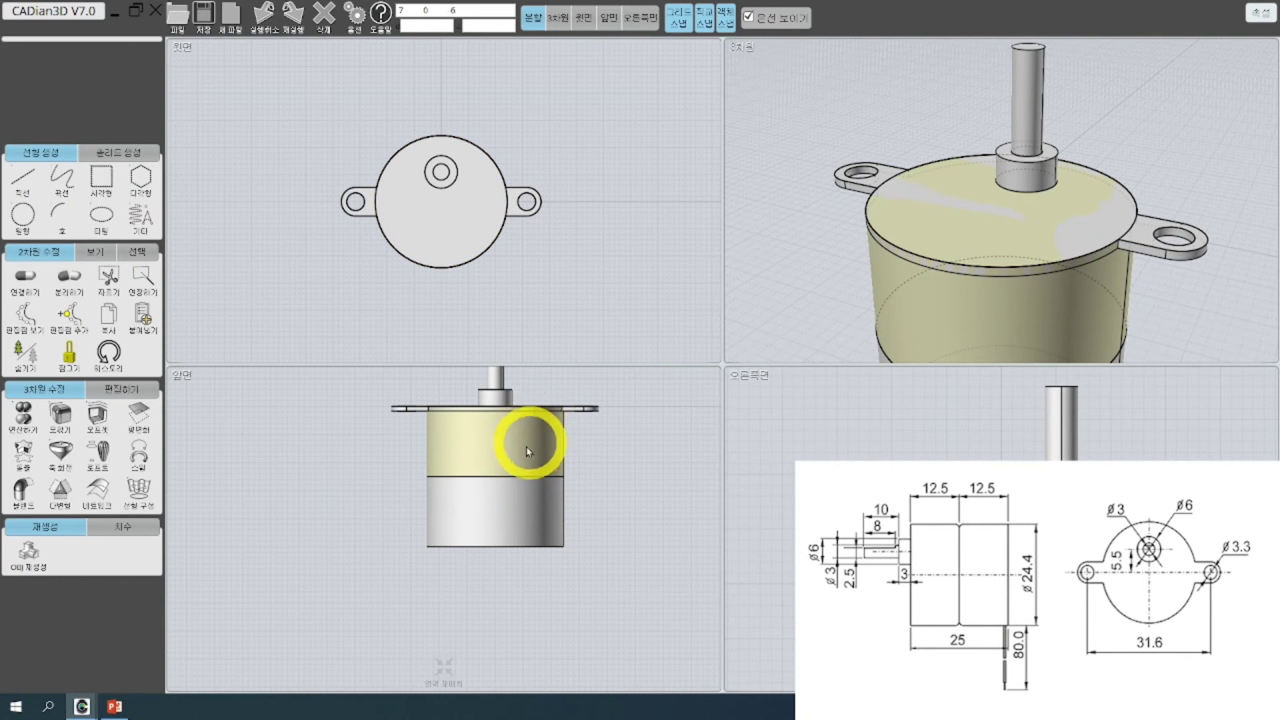
pyautogui.click(476, 475)
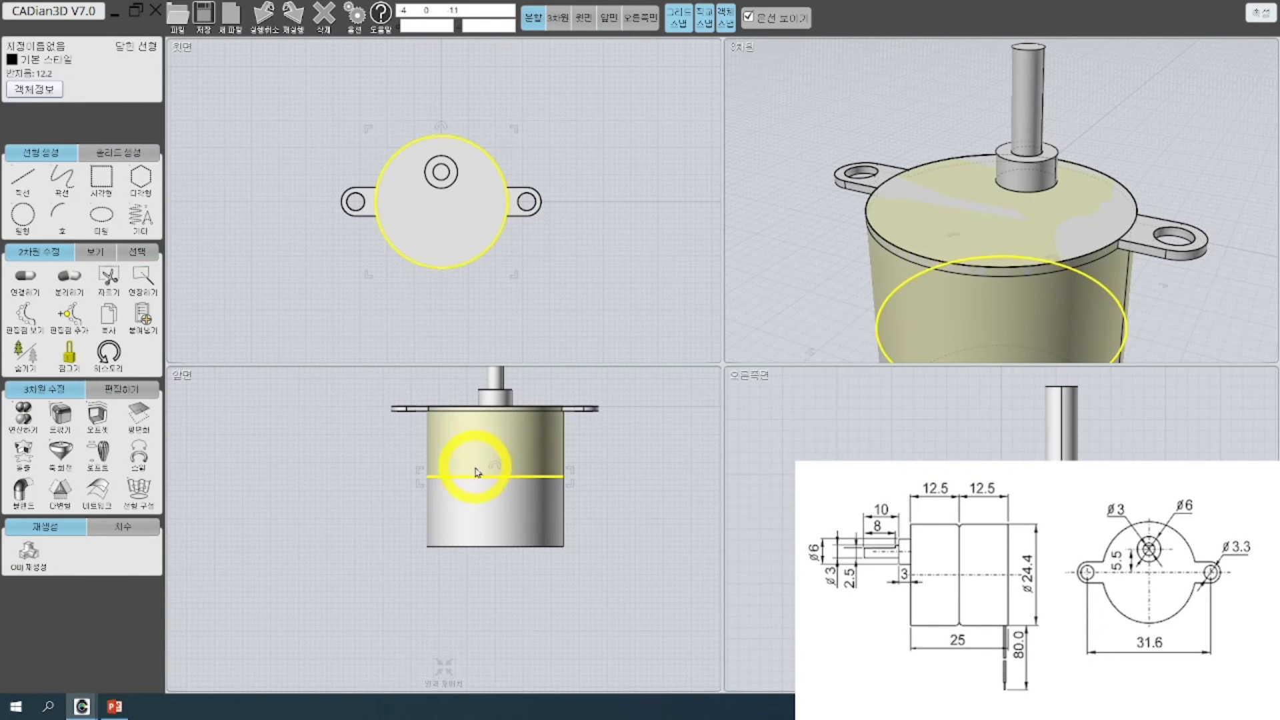
pyautogui.click(583, 548)
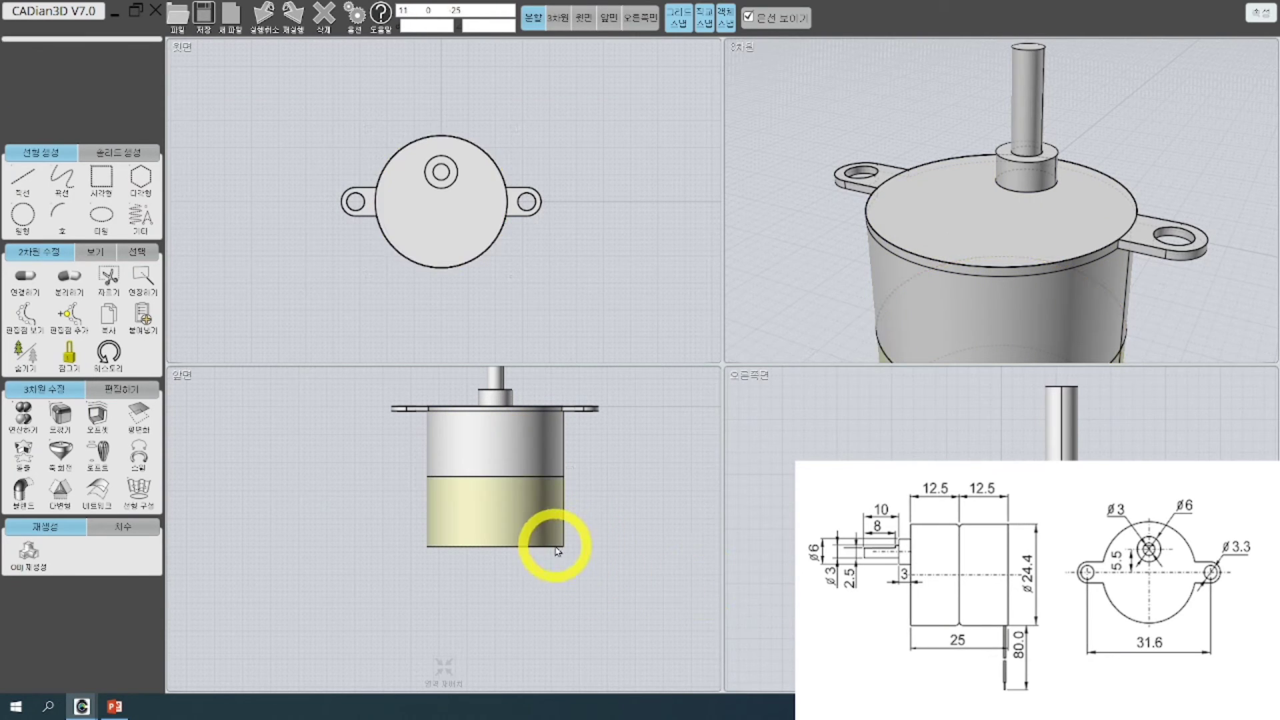
pyautogui.click(544, 460)
# Unite the mounting plate with the upper cylindrical body into one solid using the union operation
pyautogui.moveTo(863, 353); pyautogui.dragTo(857, 208, button='middle')
pyautogui.press('Escape')
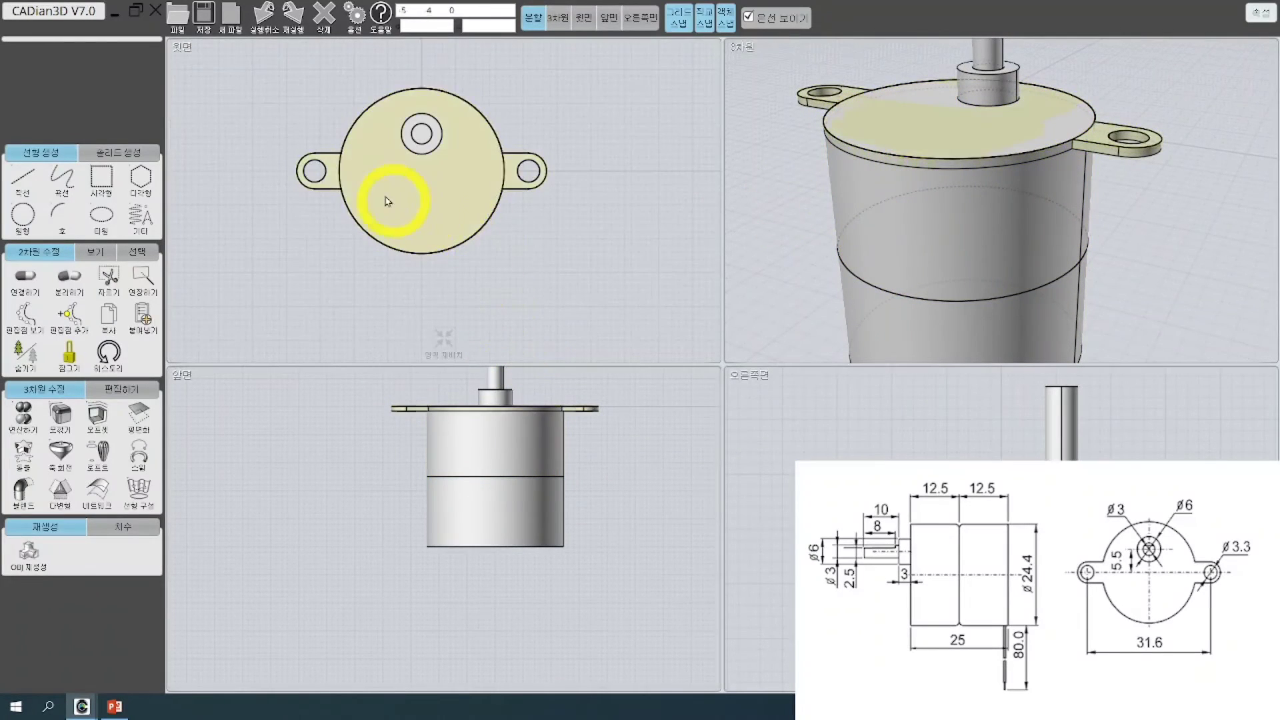
pyautogui.click(388, 202)
pyautogui.keyDown('shift'); pyautogui.click(526, 453); pyautogui.keyUp('shift')
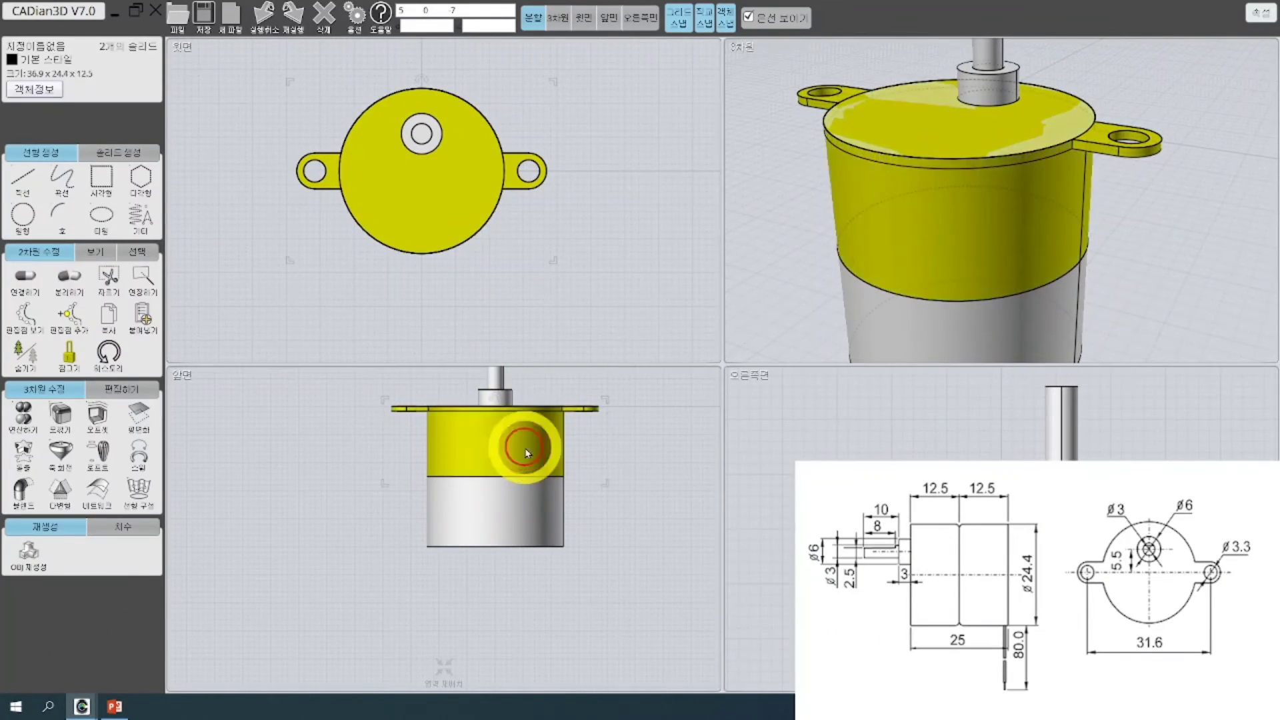
pyautogui.moveTo(693, 470); pyautogui.dragTo(685, 532, button='right')
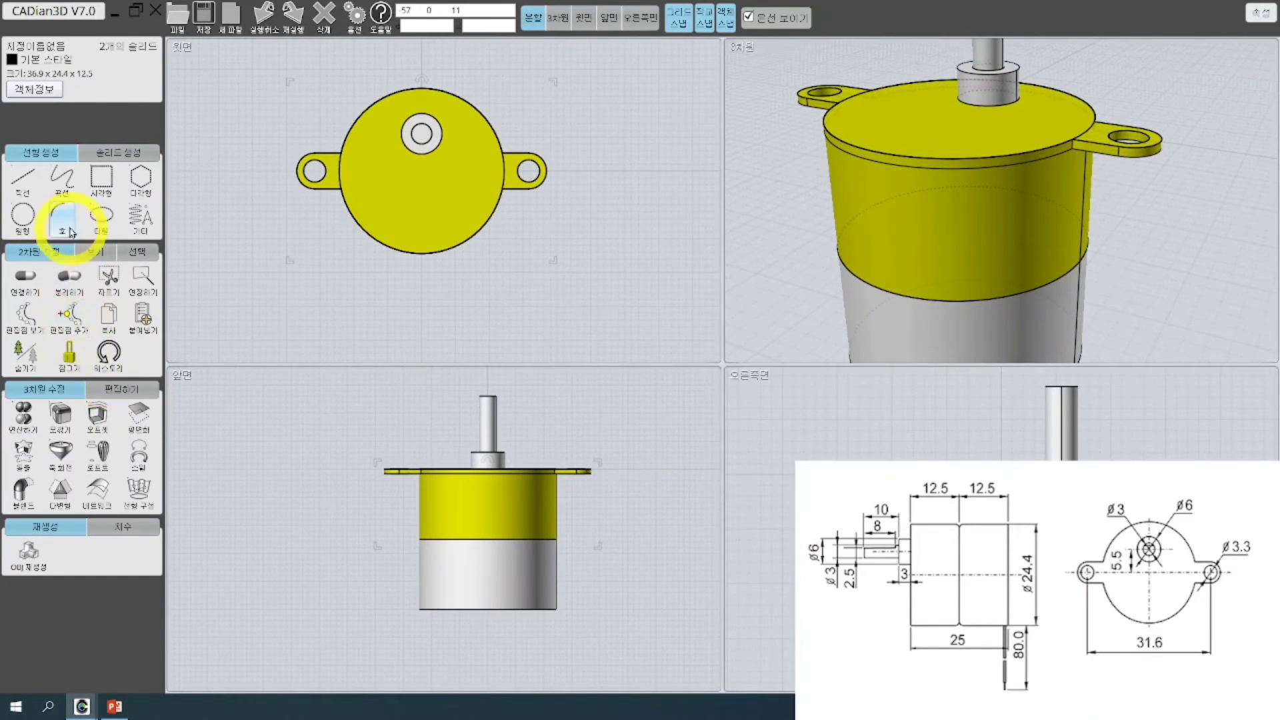
pyautogui.click(24, 415)
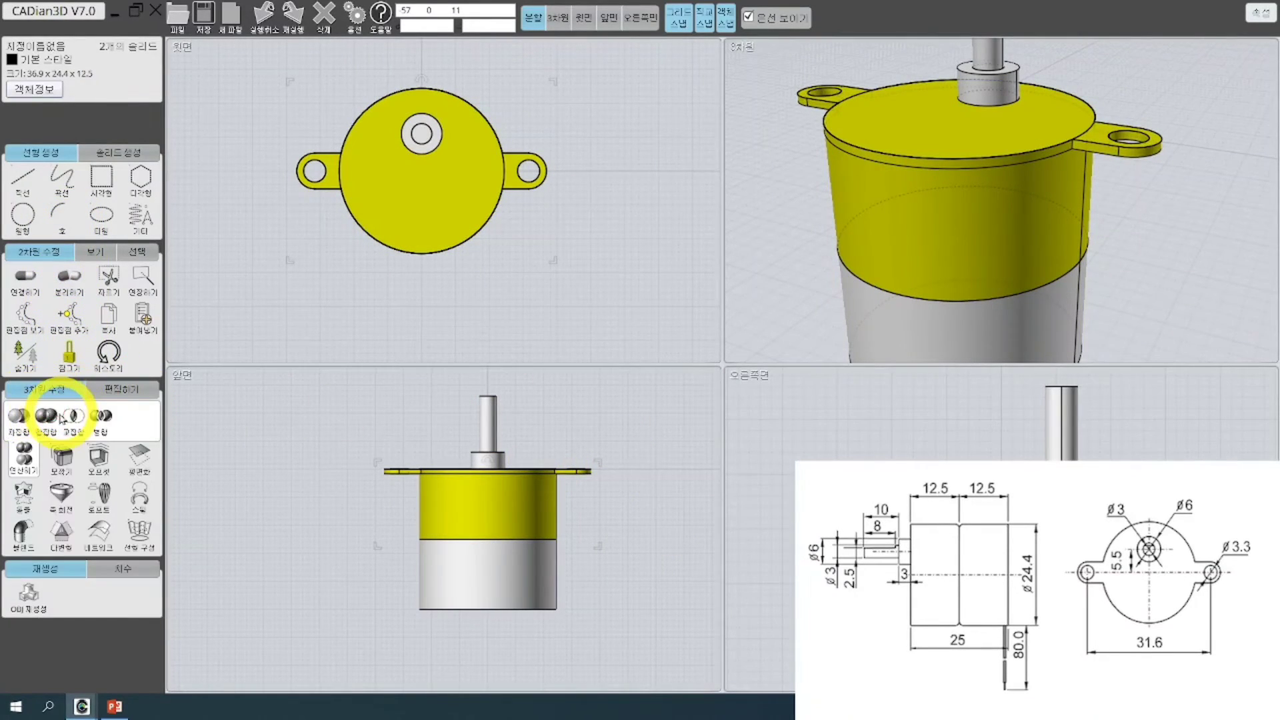
pyautogui.click(47, 416)
# Fillet the bottom circular edge of the upper body with a 1 mm radius and the round shape
pyautogui.moveTo(1006, 189); pyautogui.dragTo(917, 237, button='right')
pyautogui.click(1037, 208)
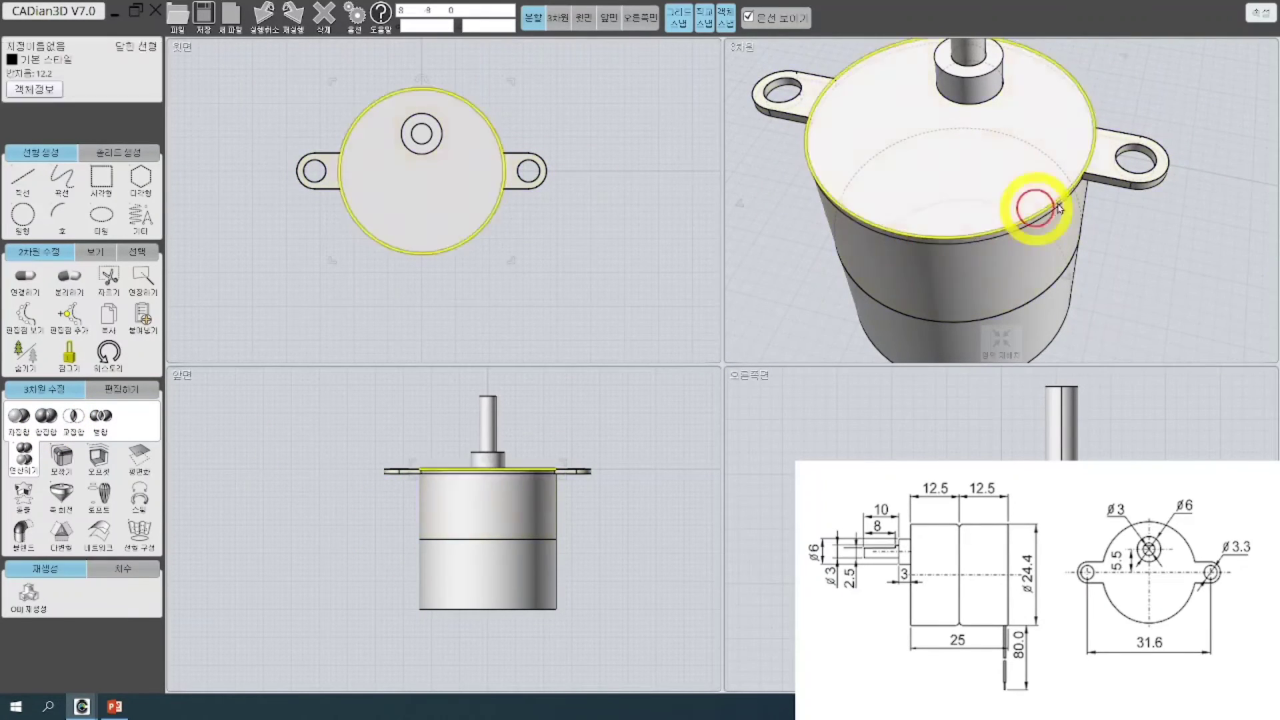
pyautogui.click(1153, 266)
pyautogui.moveTo(1153, 266); pyautogui.dragTo(1066, 172, button='right')
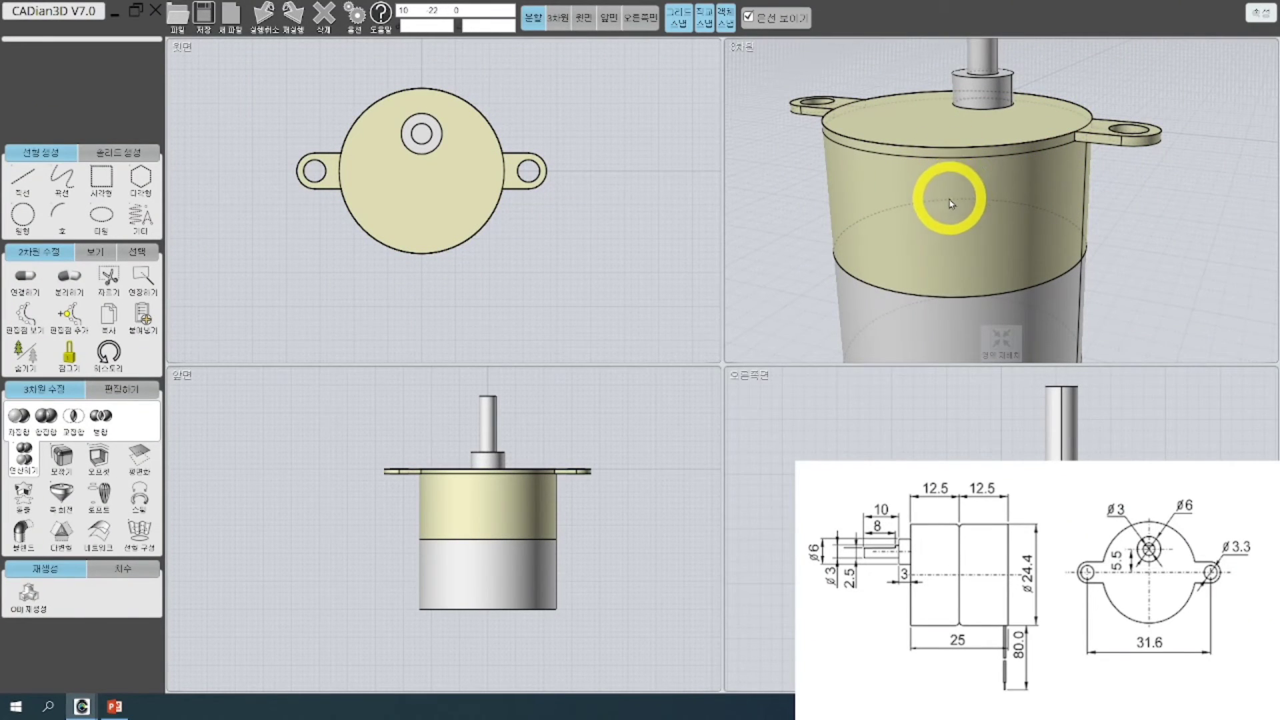
pyautogui.click(505, 502)
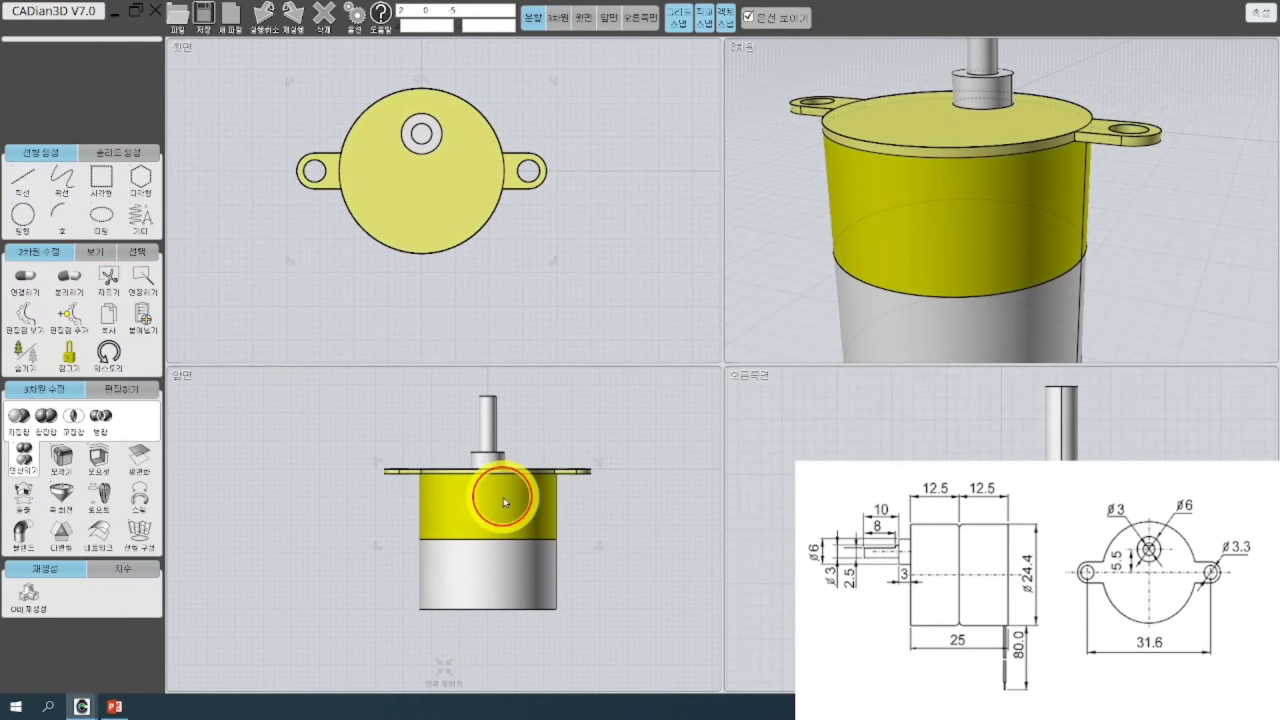
pyautogui.click(533, 531)
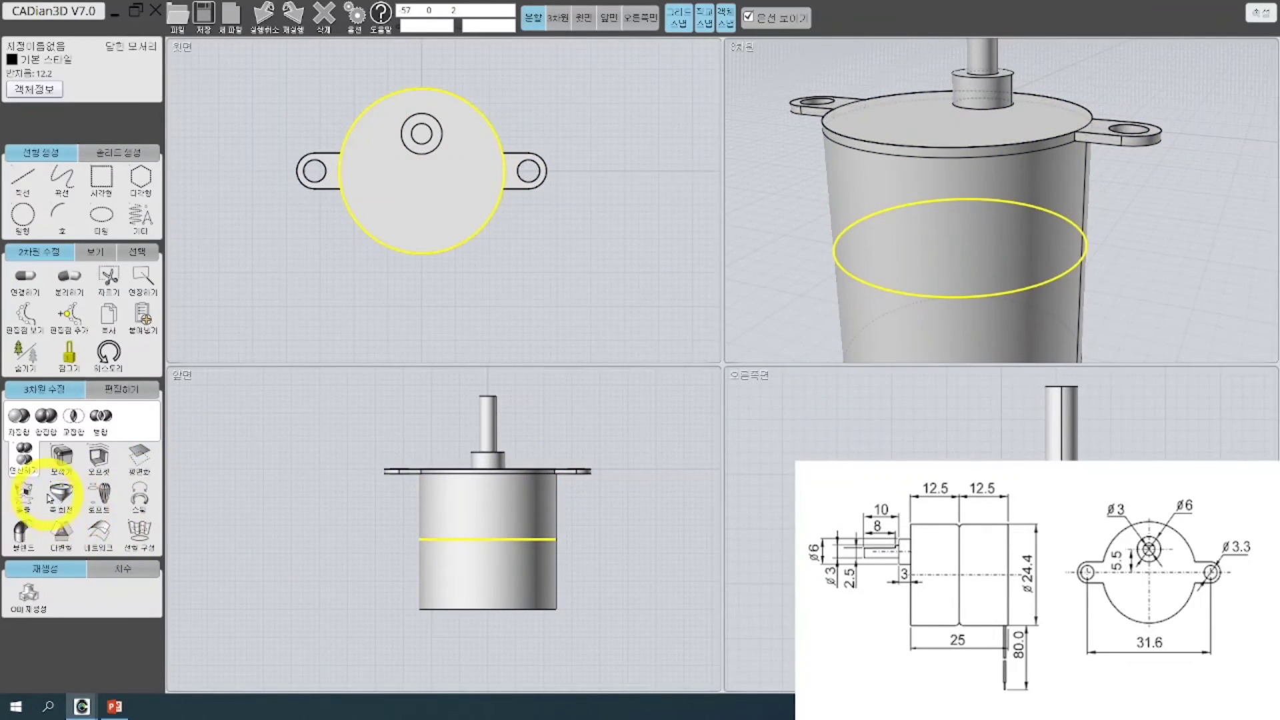
pyautogui.click(61, 459)
pyautogui.click(19, 421)
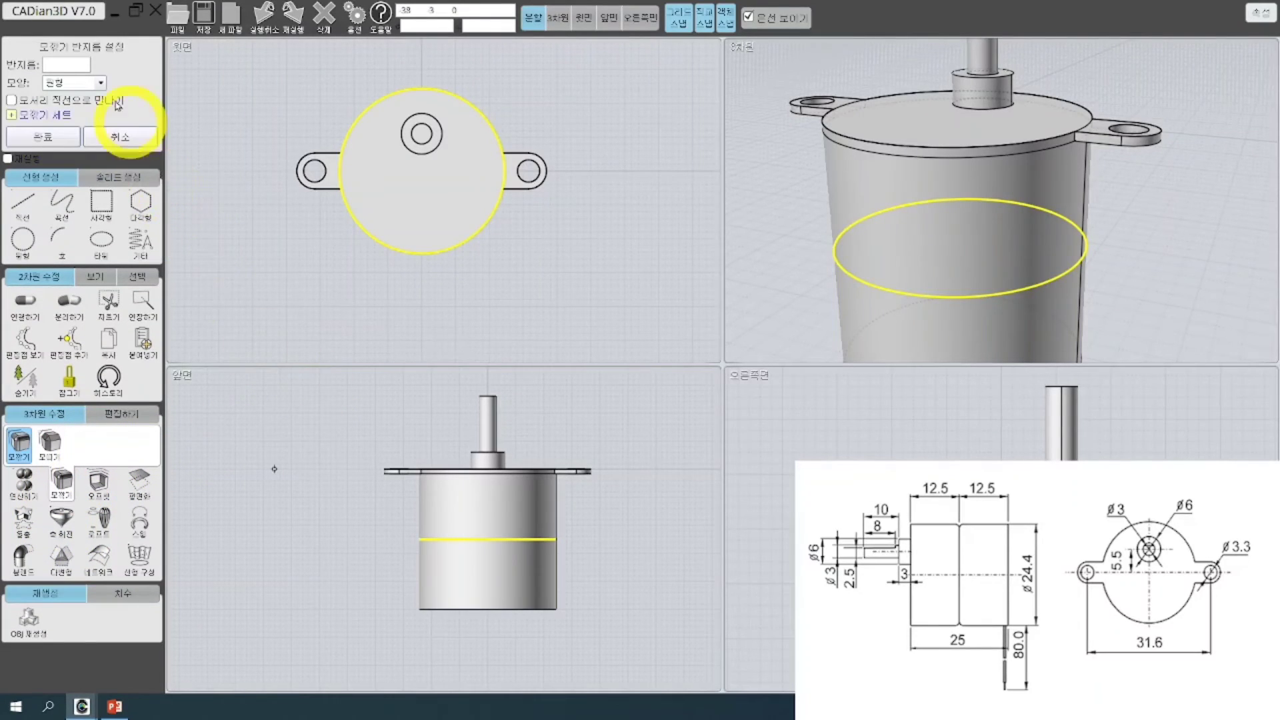
pyautogui.click(85, 63)
pyautogui.click(86, 143)
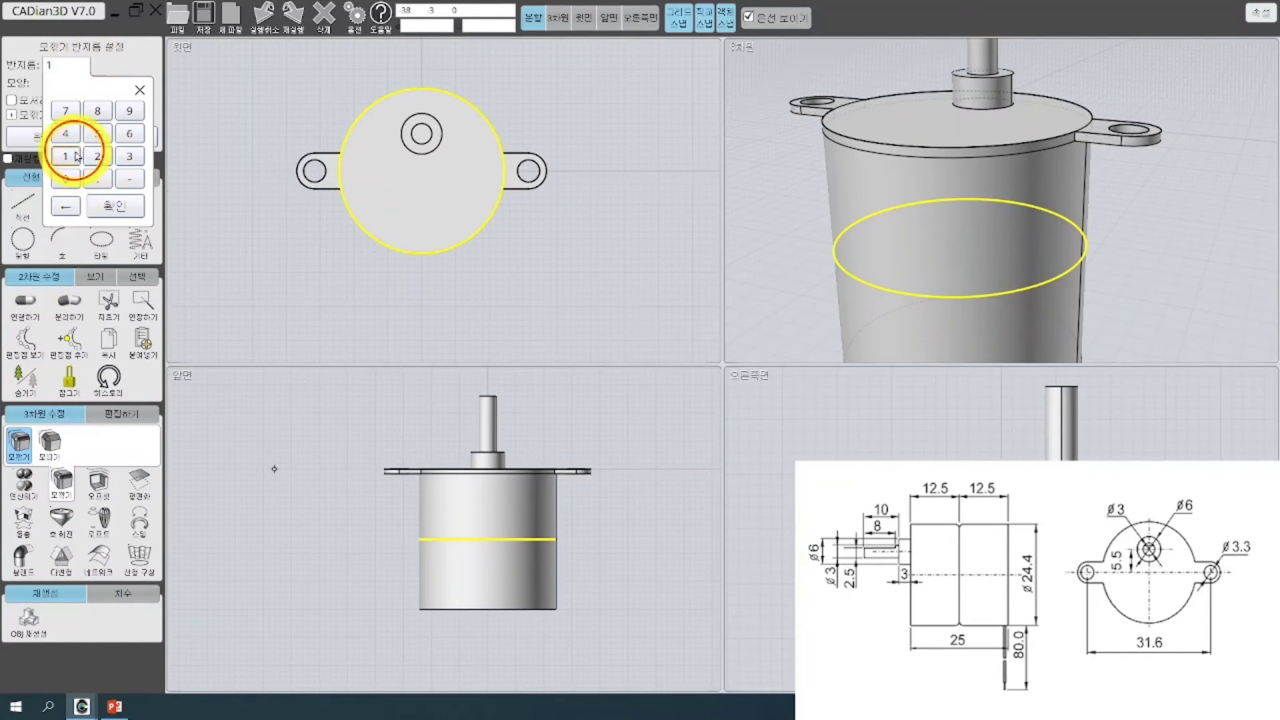
pyautogui.click(106, 194)
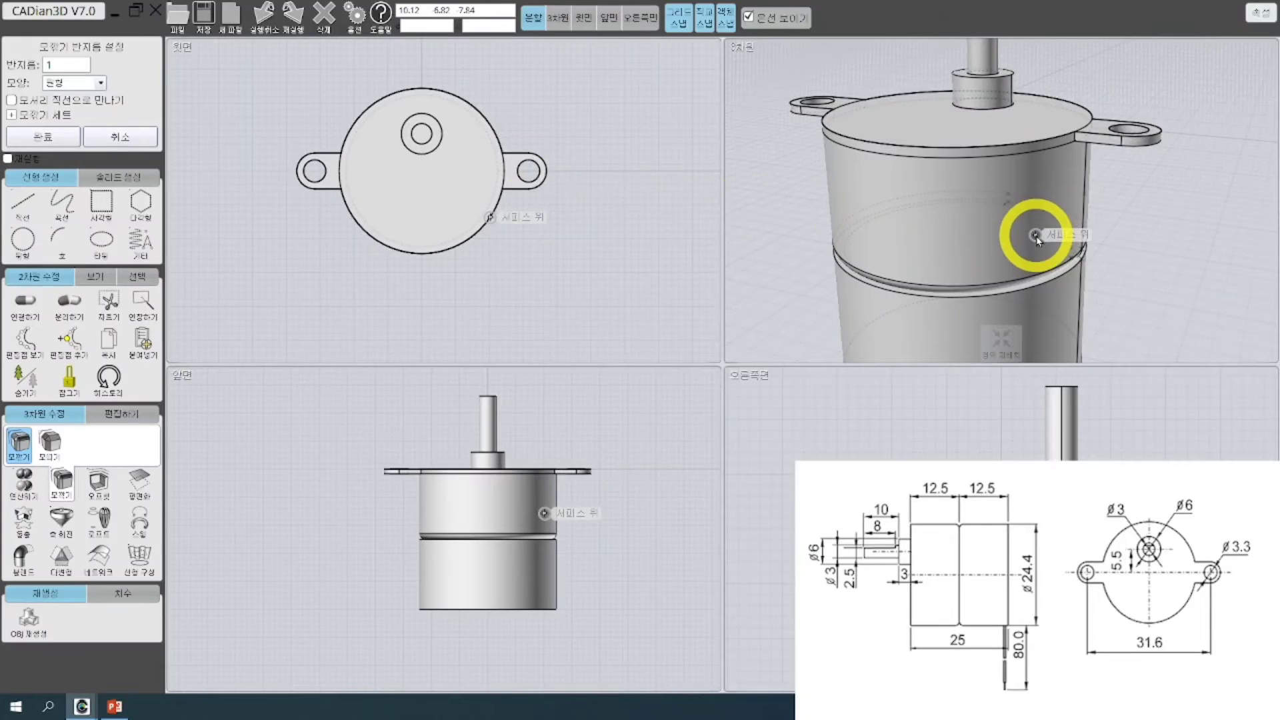
pyautogui.click(42, 137)
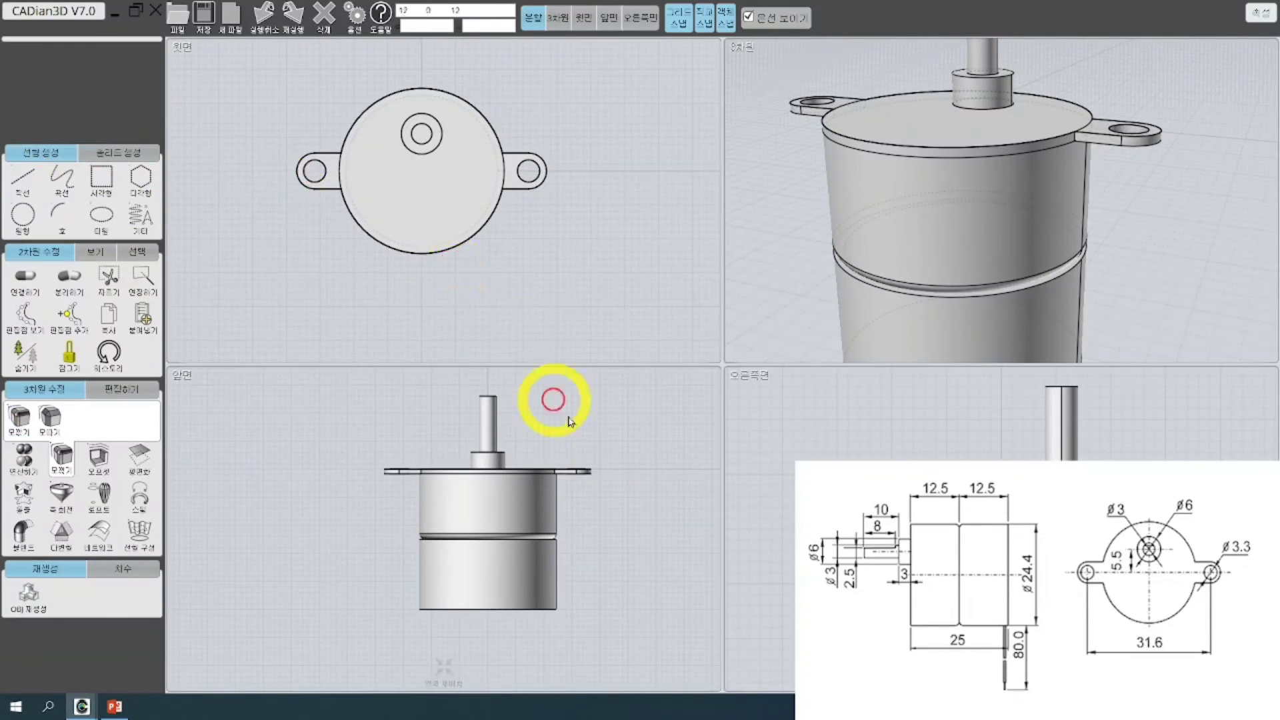
# Fillet the top circular edge of the lower body section with a 1 mm radius
pyautogui.click(1041, 281)
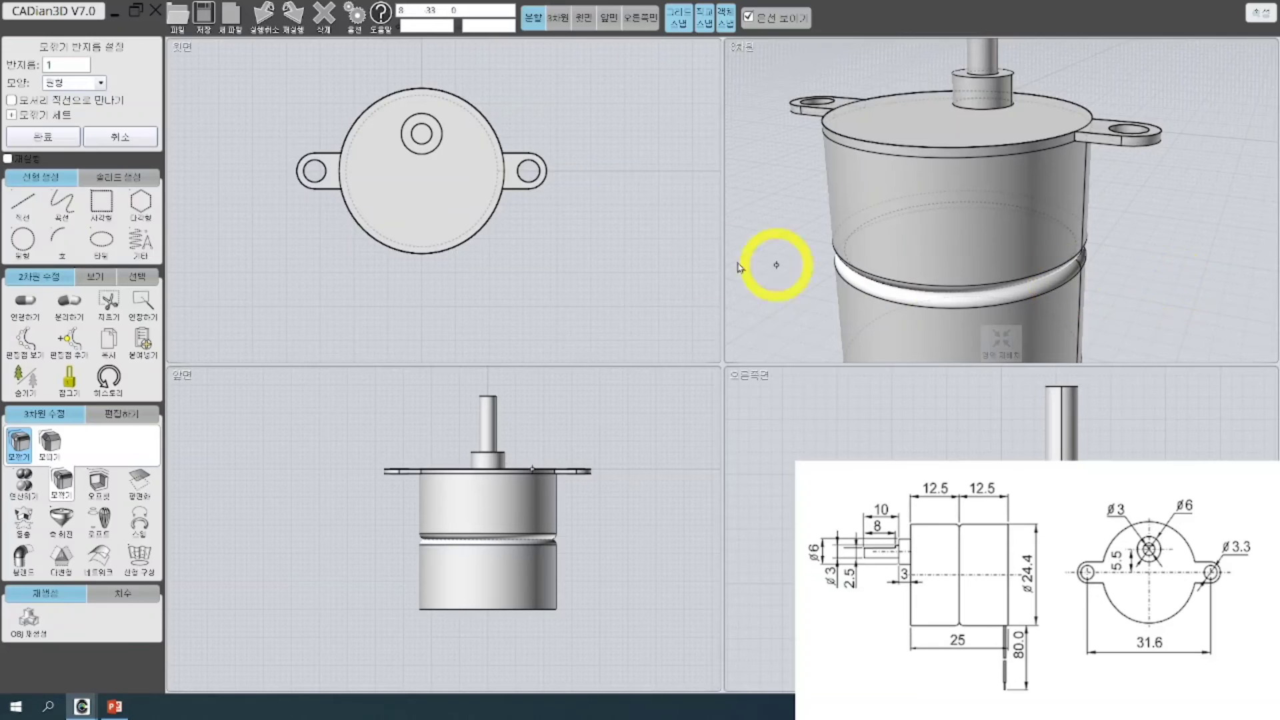
pyautogui.click(47, 136)
pyautogui.scroll(-3, 831, 247)
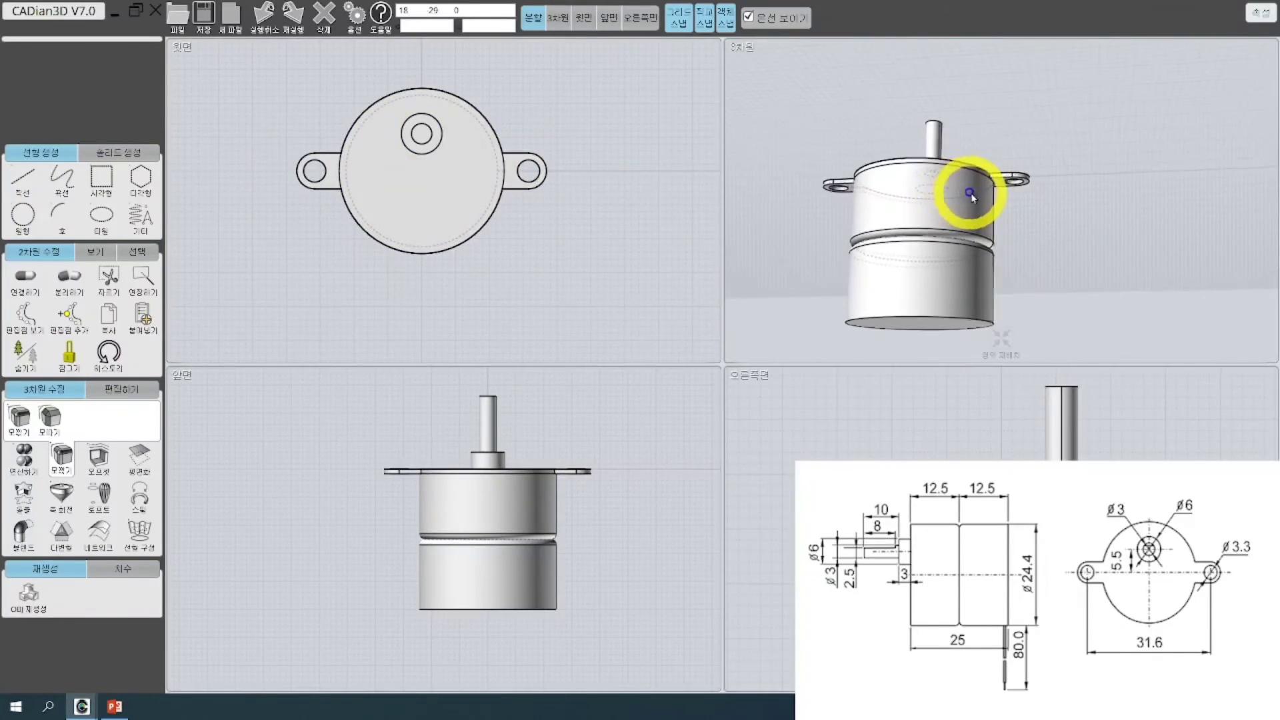
pyautogui.click(980, 203)
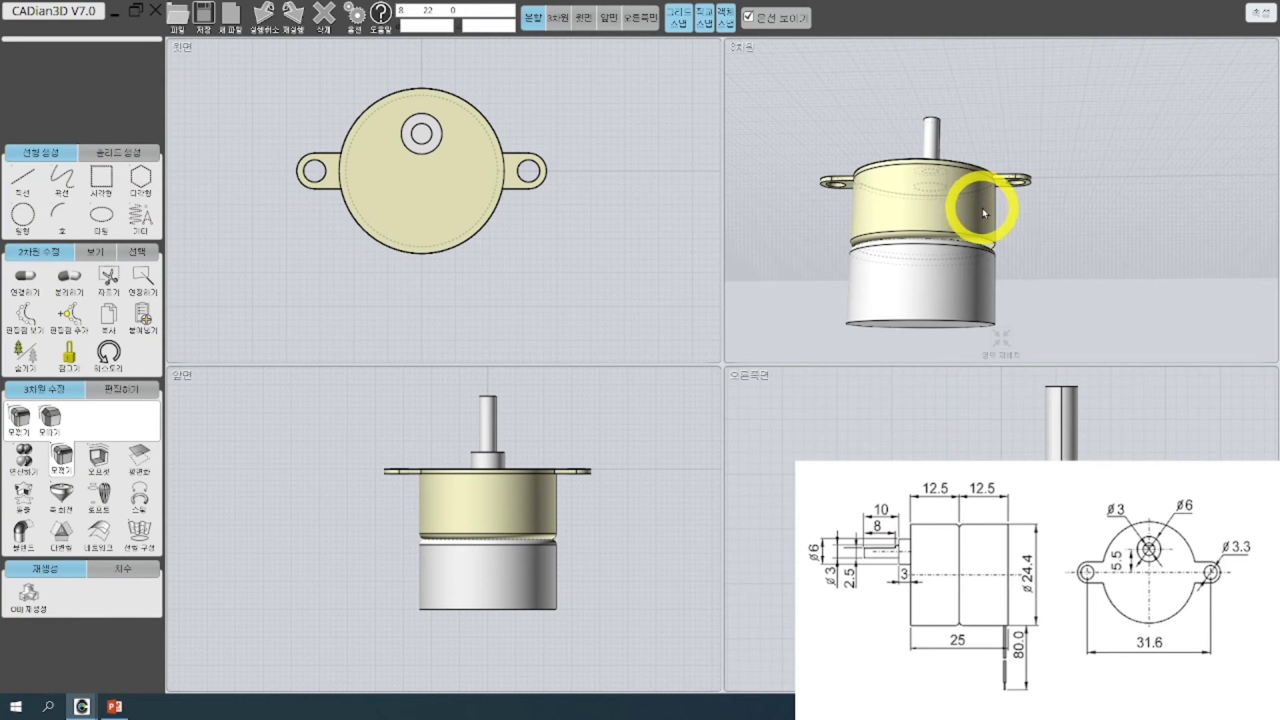
pyautogui.press('Escape')
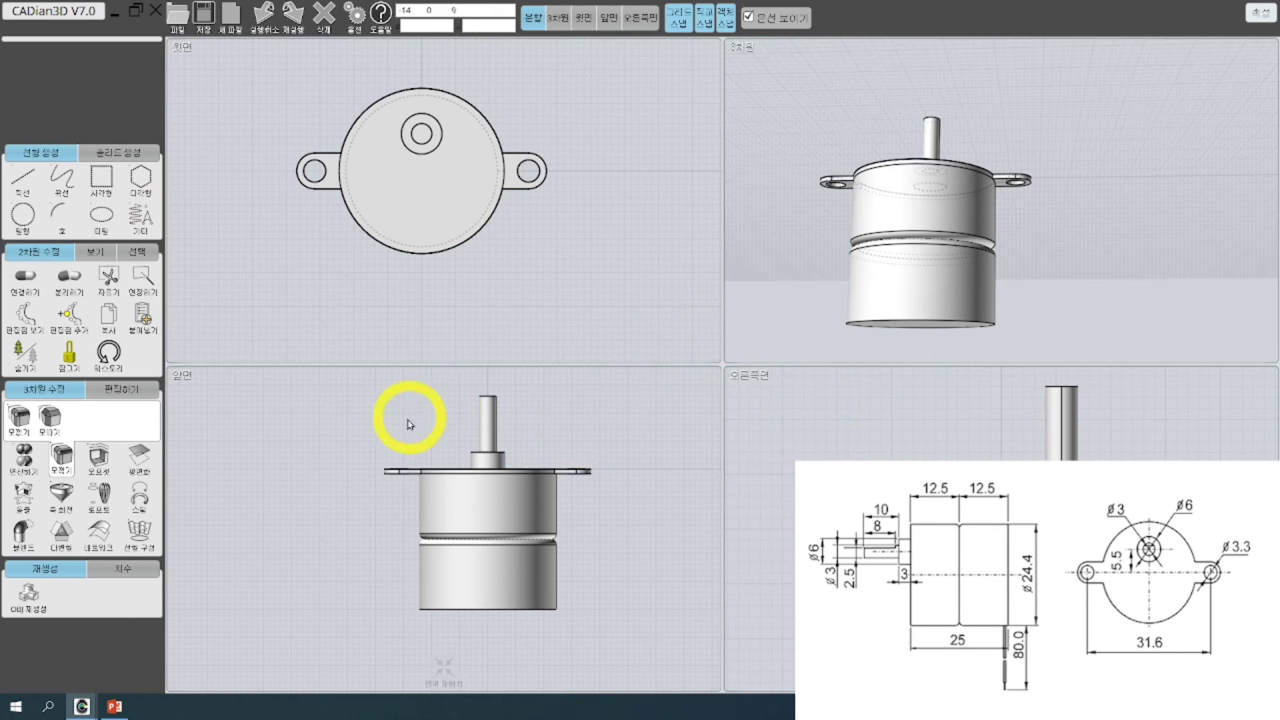
# Rotate the whole motor 90° counter-clockwise in the front view so that the shaft points left
pyautogui.moveTo(346, 618); pyautogui.dragTo(679, 391)
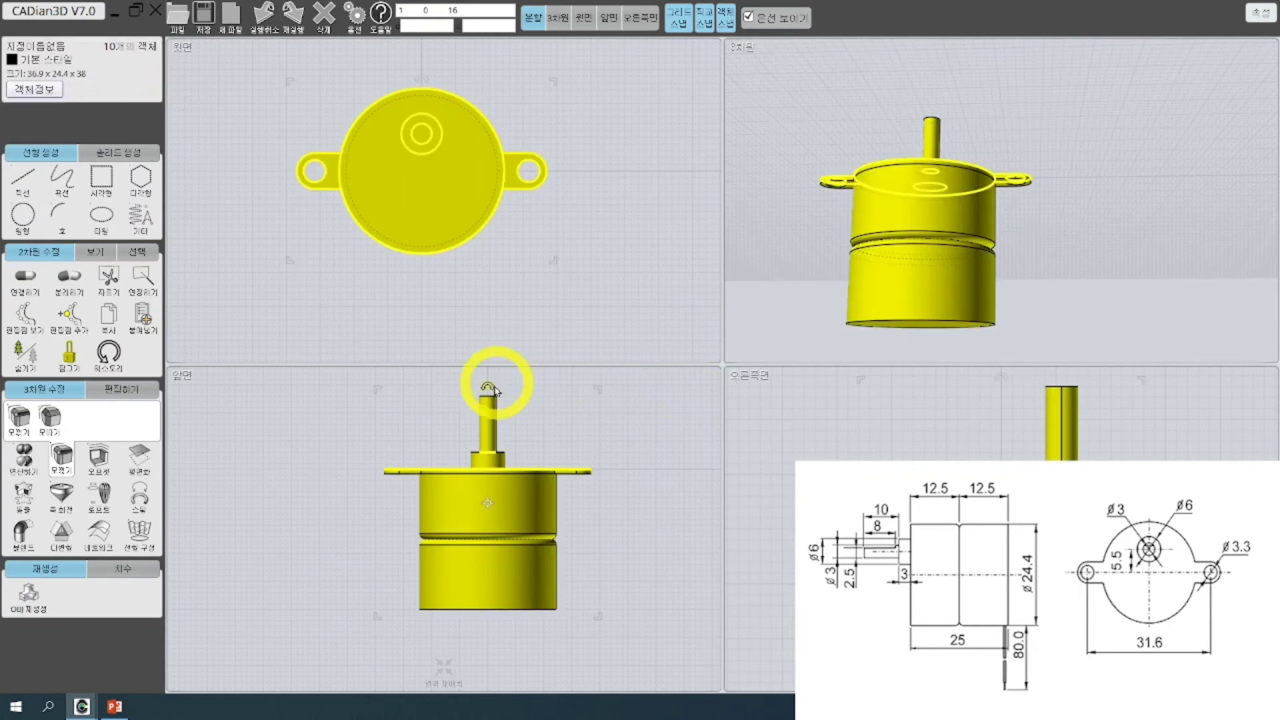
pyautogui.moveTo(489, 387); pyautogui.dragTo(287, 504)
pyautogui.scroll(5, 380, 497)
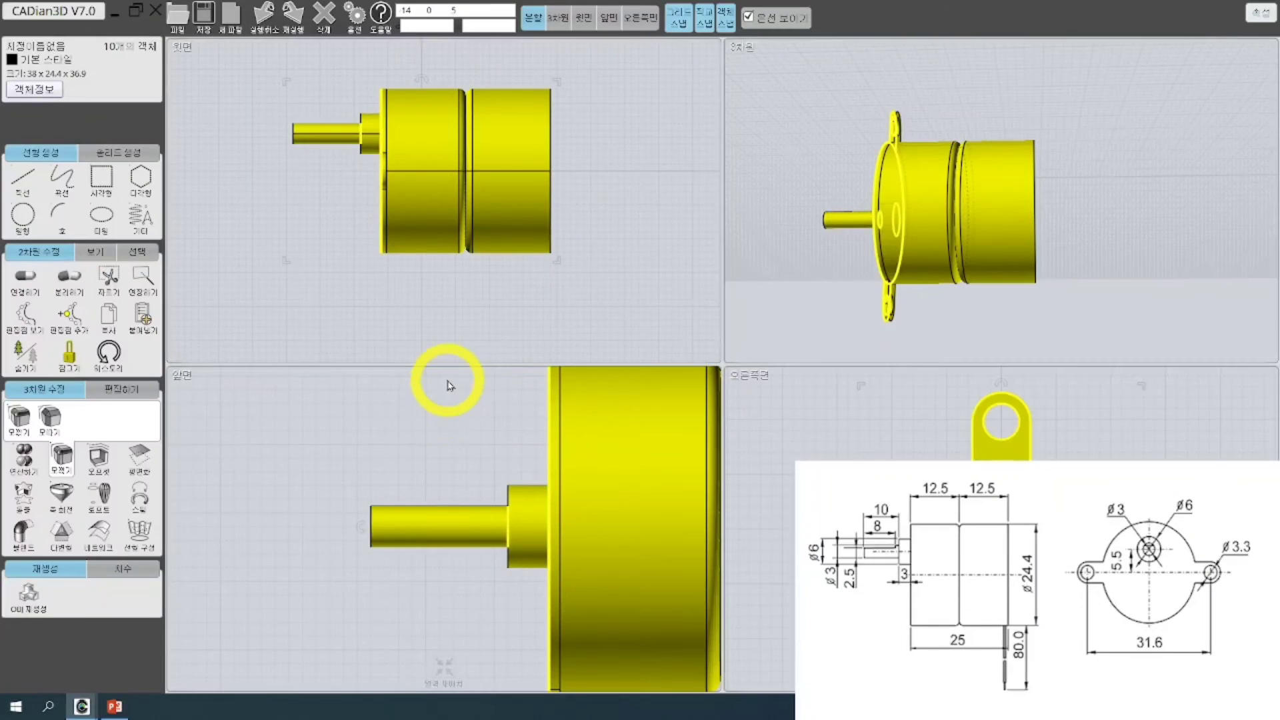
pyautogui.moveTo(456, 356)
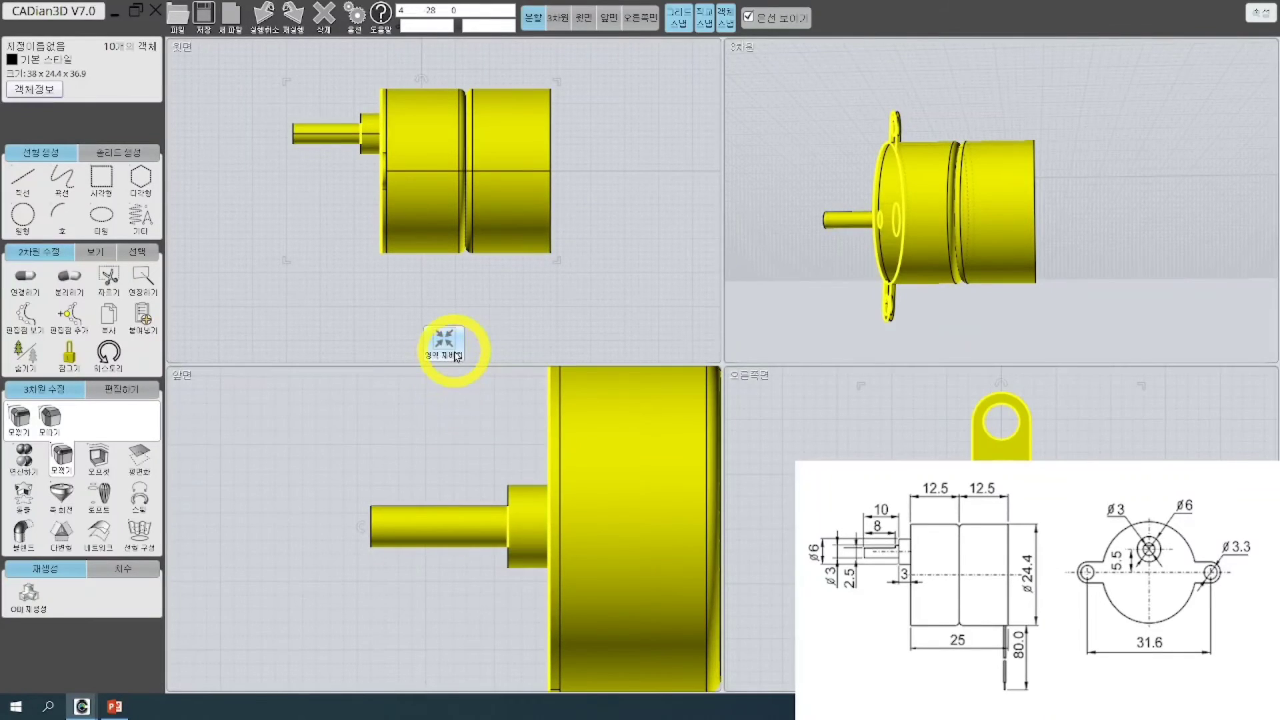
pyautogui.click(103, 178)
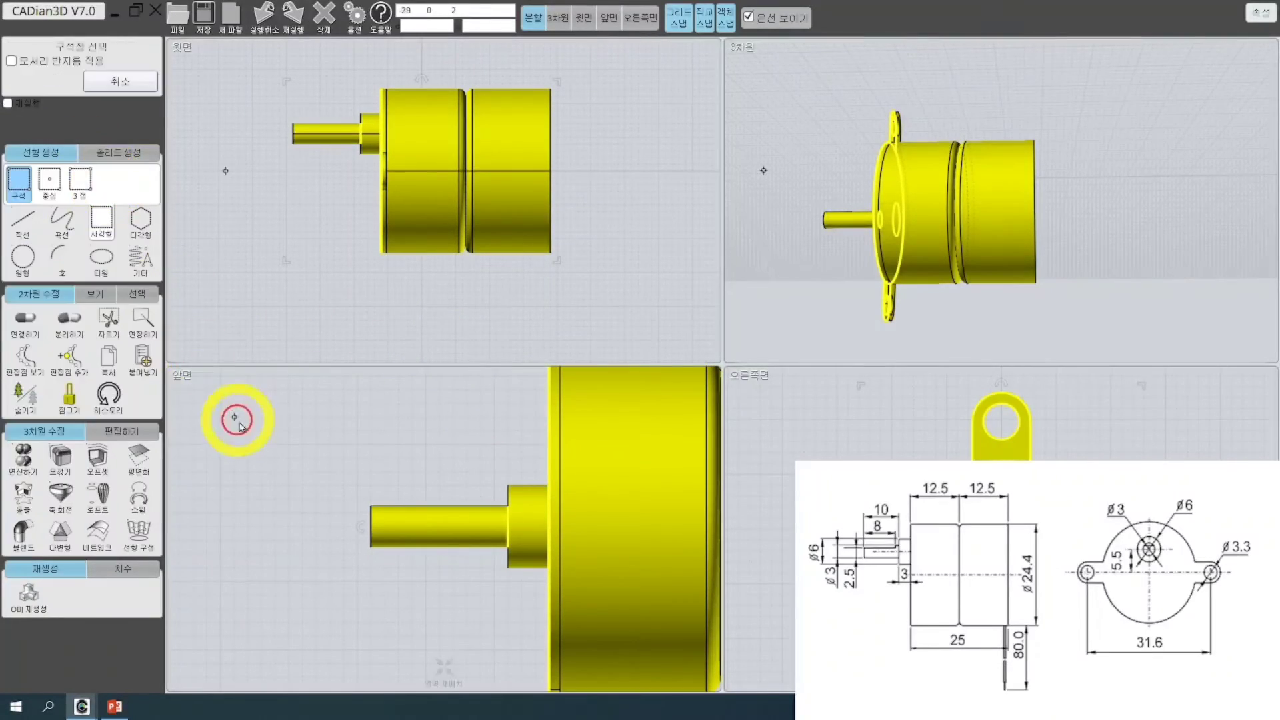
pyautogui.click(305, 447)
pyautogui.click(401, 458)
pyautogui.press('Delete')
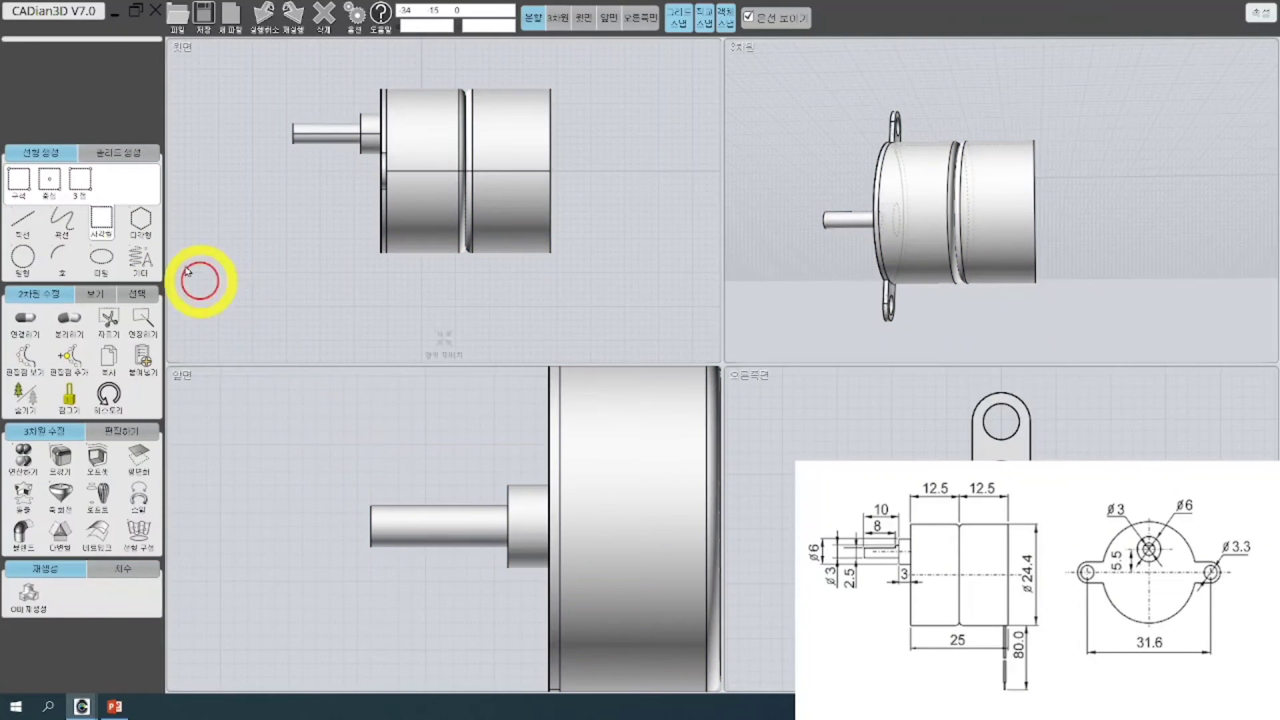
# Draw a rectangle 8 mm wide and 2.5 mm high on the x-axis near the shaft end, and select it
pyautogui.click(18, 180)
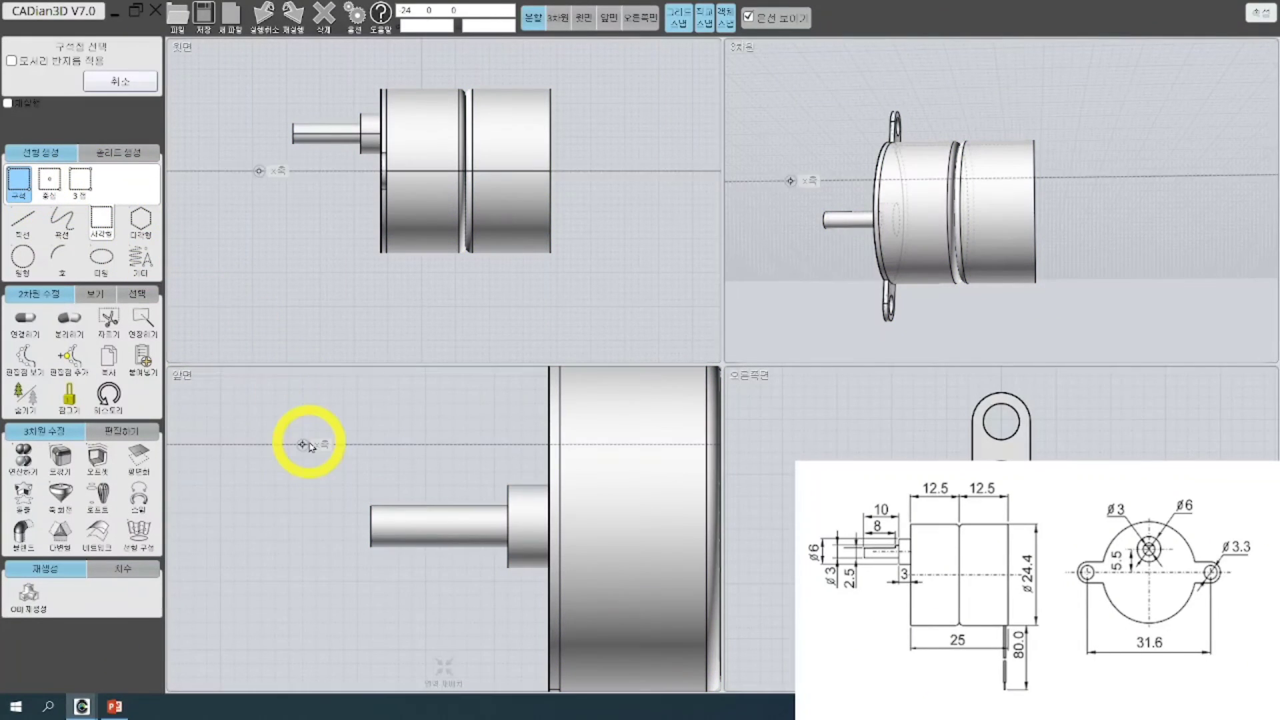
pyautogui.click(304, 445)
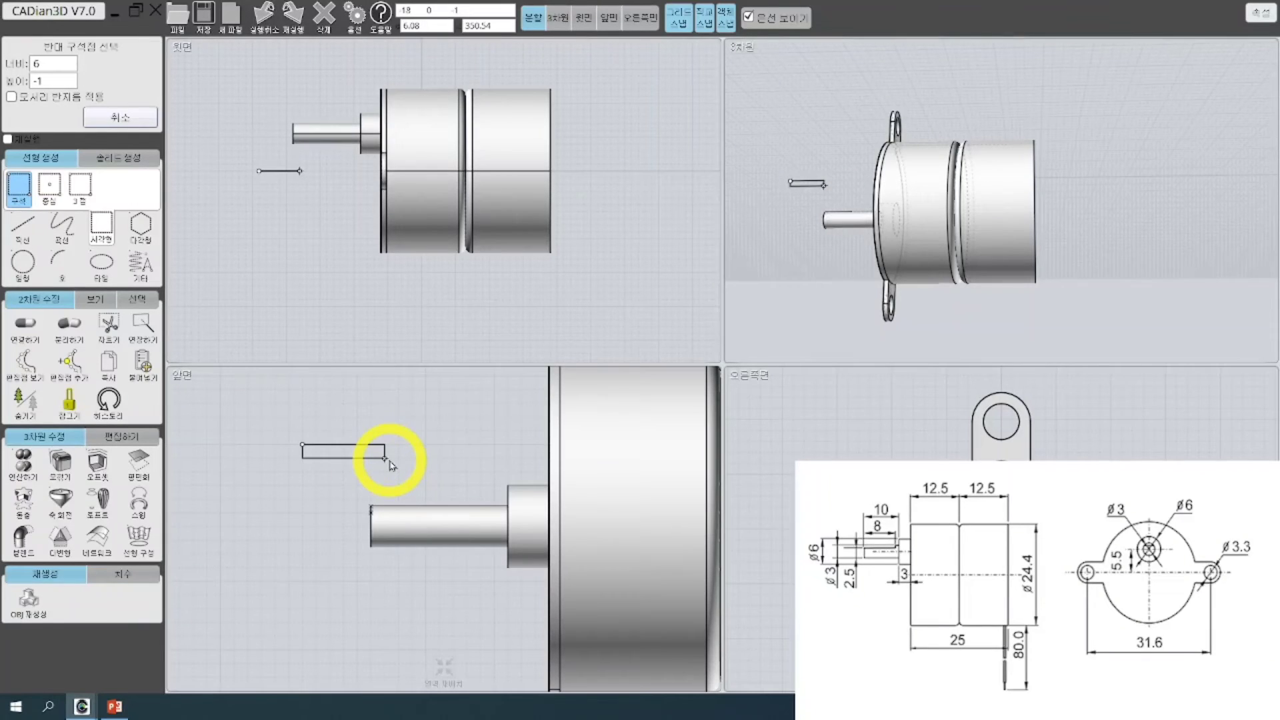
pyautogui.click(69, 64)
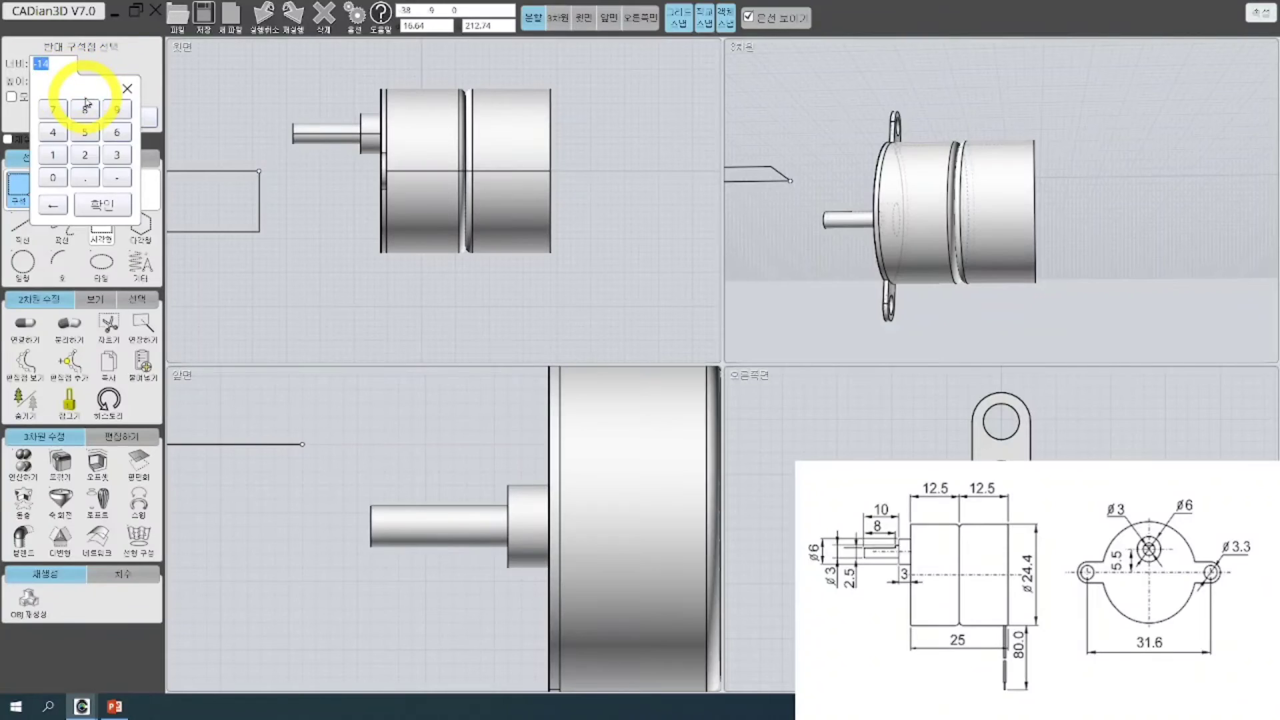
pyautogui.press('Return')
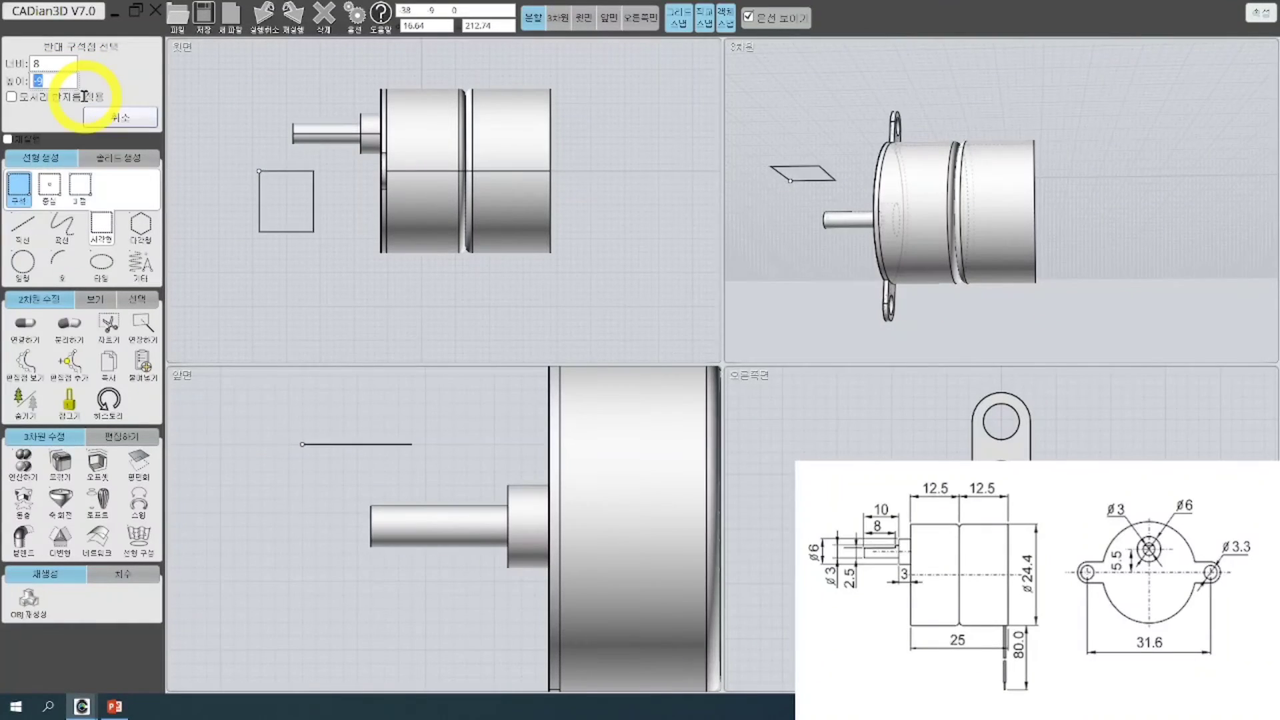
pyautogui.write('2.5')
pyautogui.press('Return')
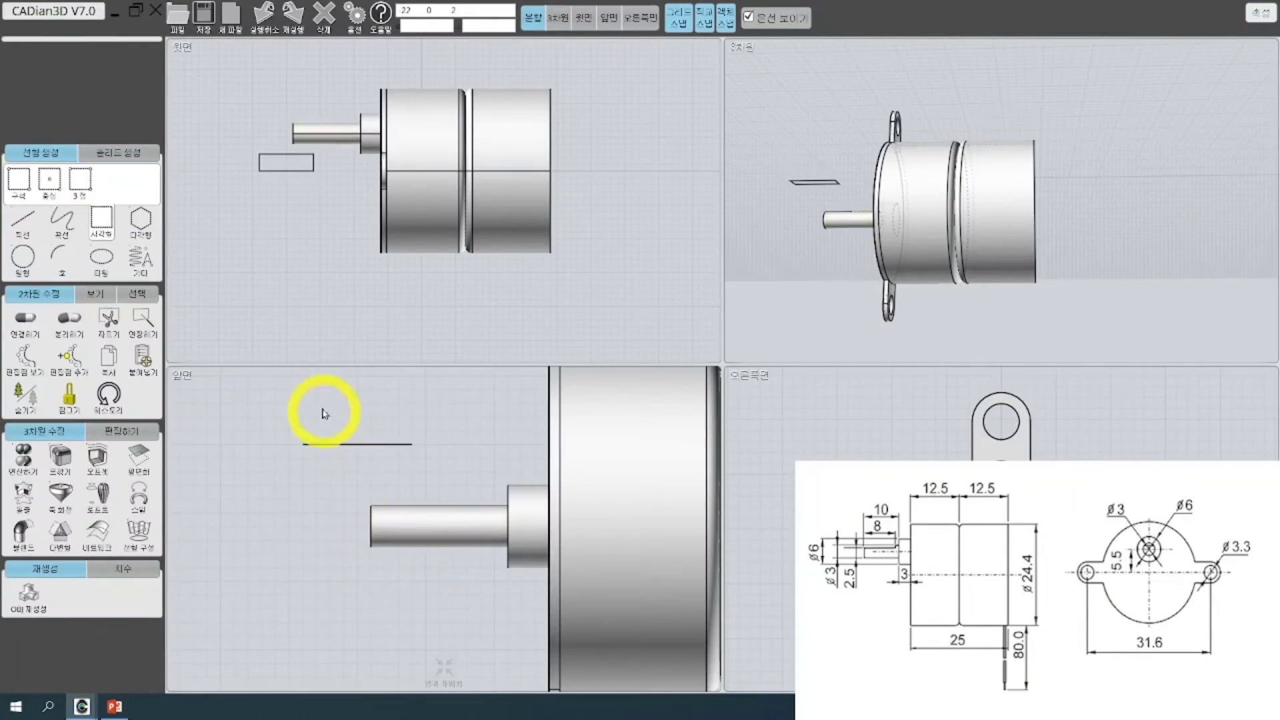
pyautogui.scroll(3, 315, 430)
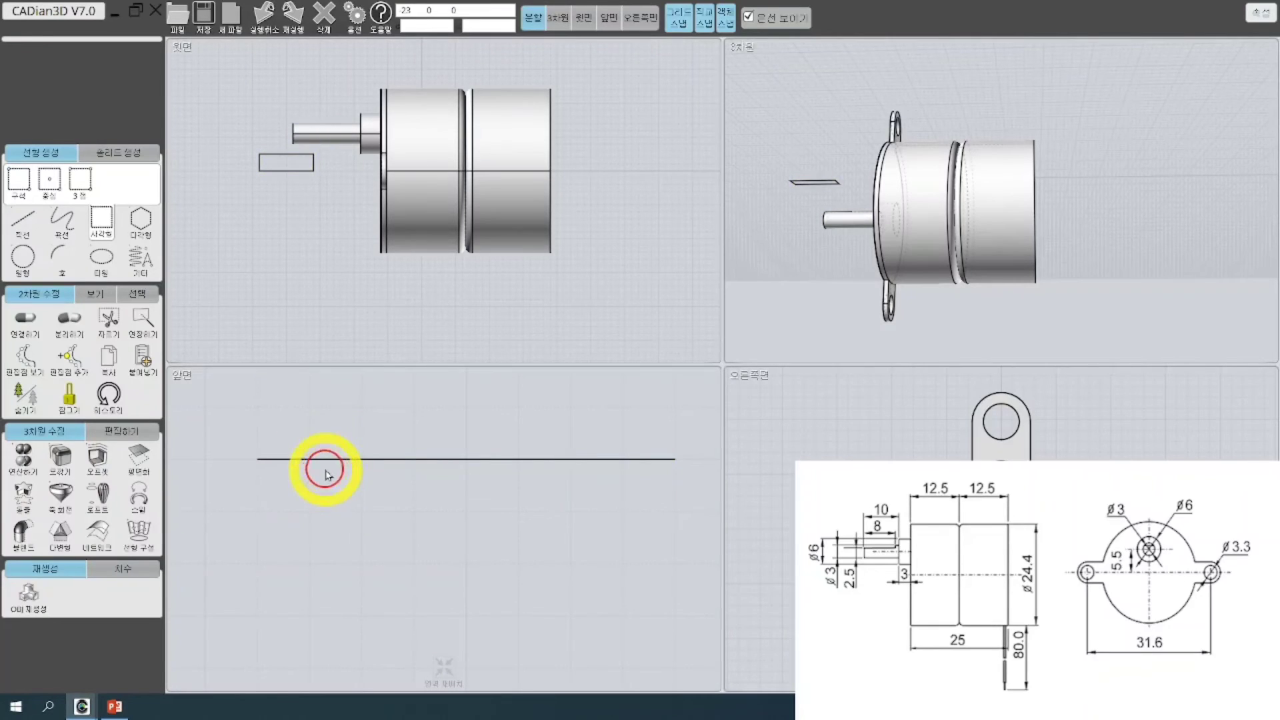
pyautogui.scroll(-3, 408, 484)
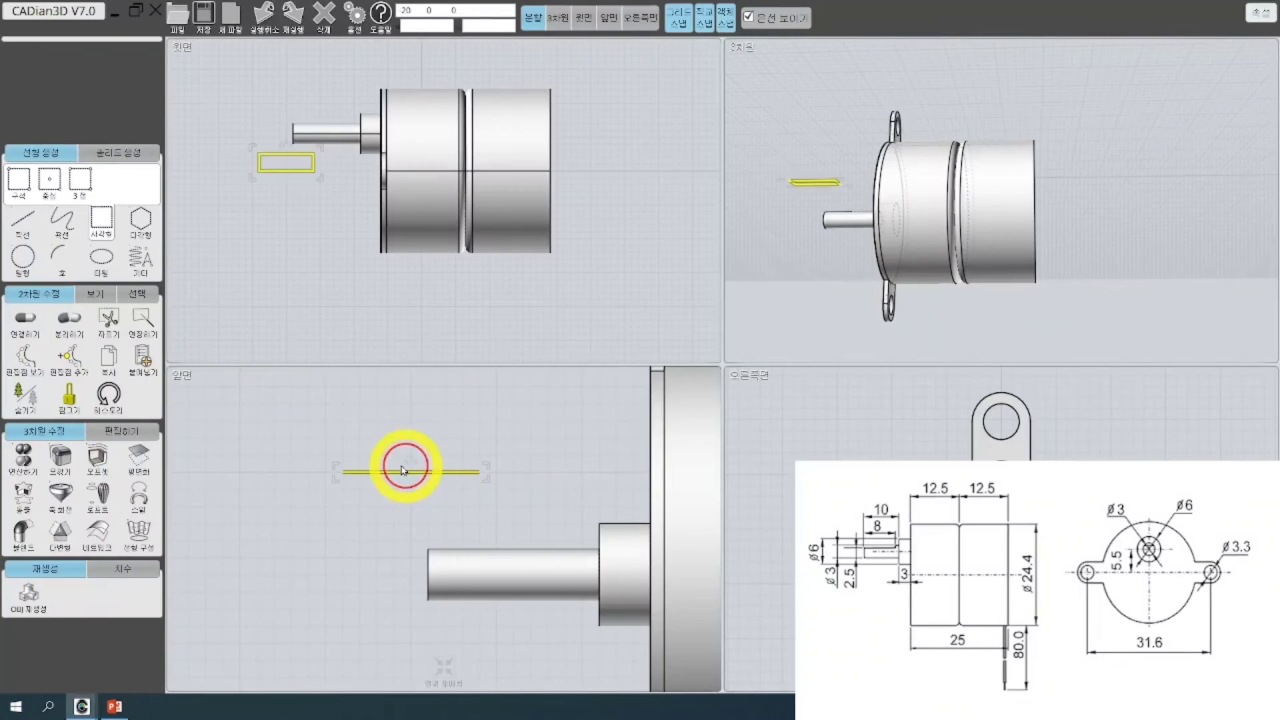
pyautogui.click(404, 470)
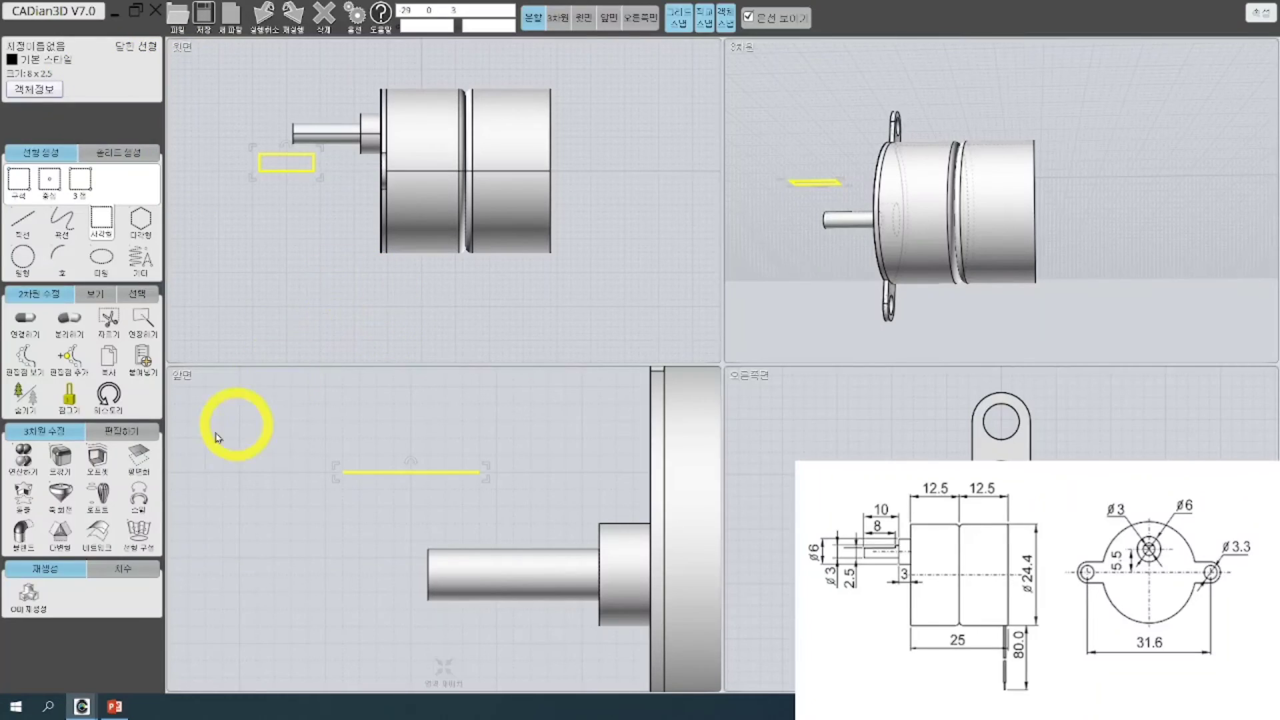
# Move the 8 × 2.5 mm rectangle from the top view's work plane into the front view's plane
pyautogui.click(127, 437)
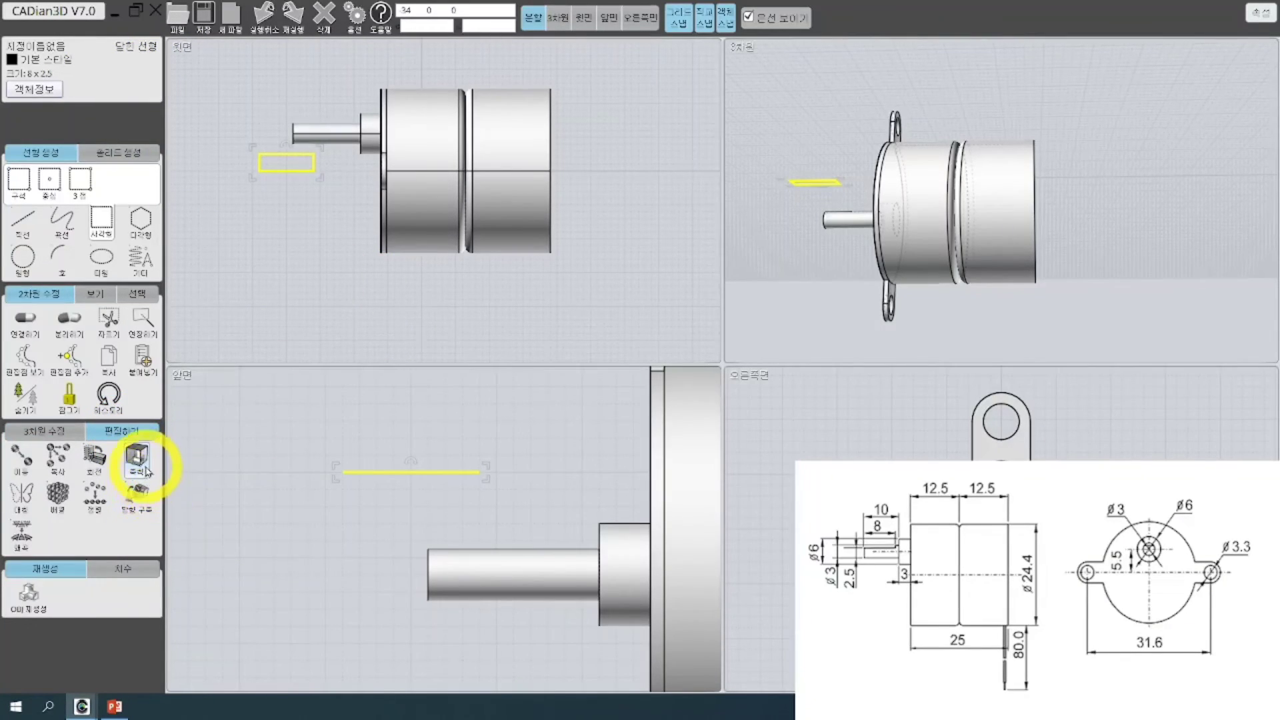
pyautogui.click(139, 492)
pyautogui.click(314, 306)
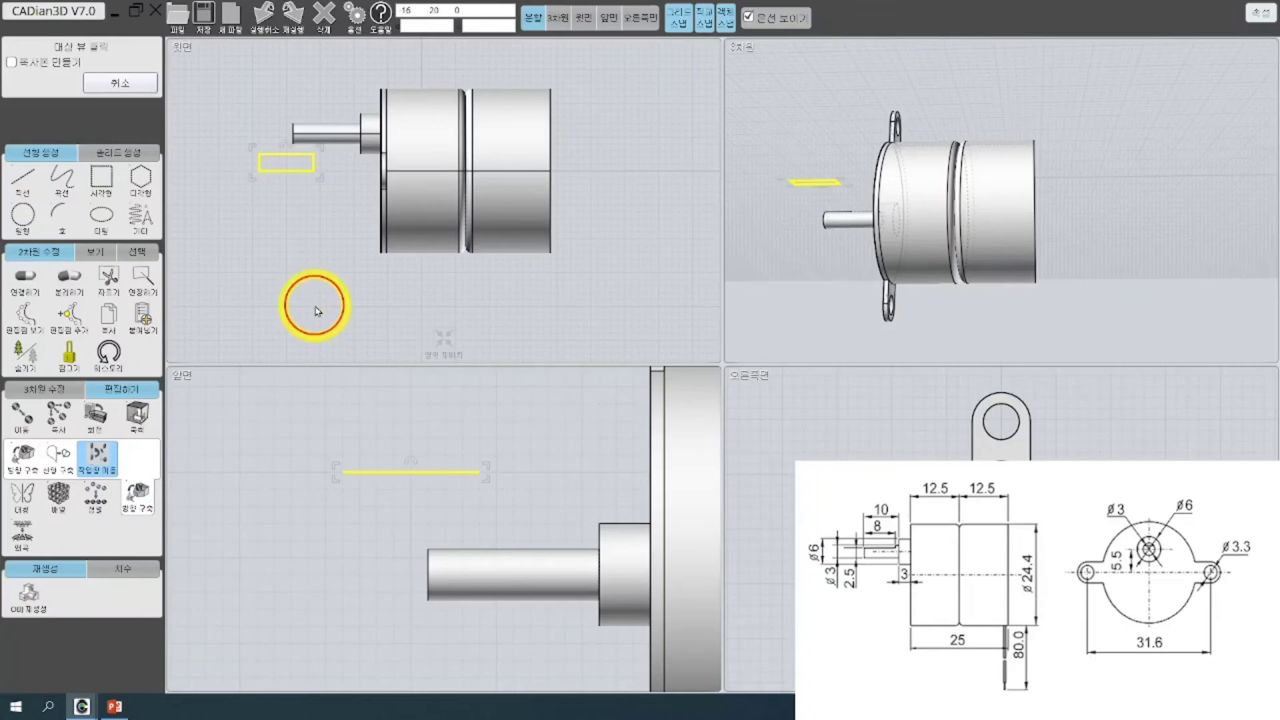
pyautogui.click(286, 417)
pyautogui.scroll(-2, 494, 507)
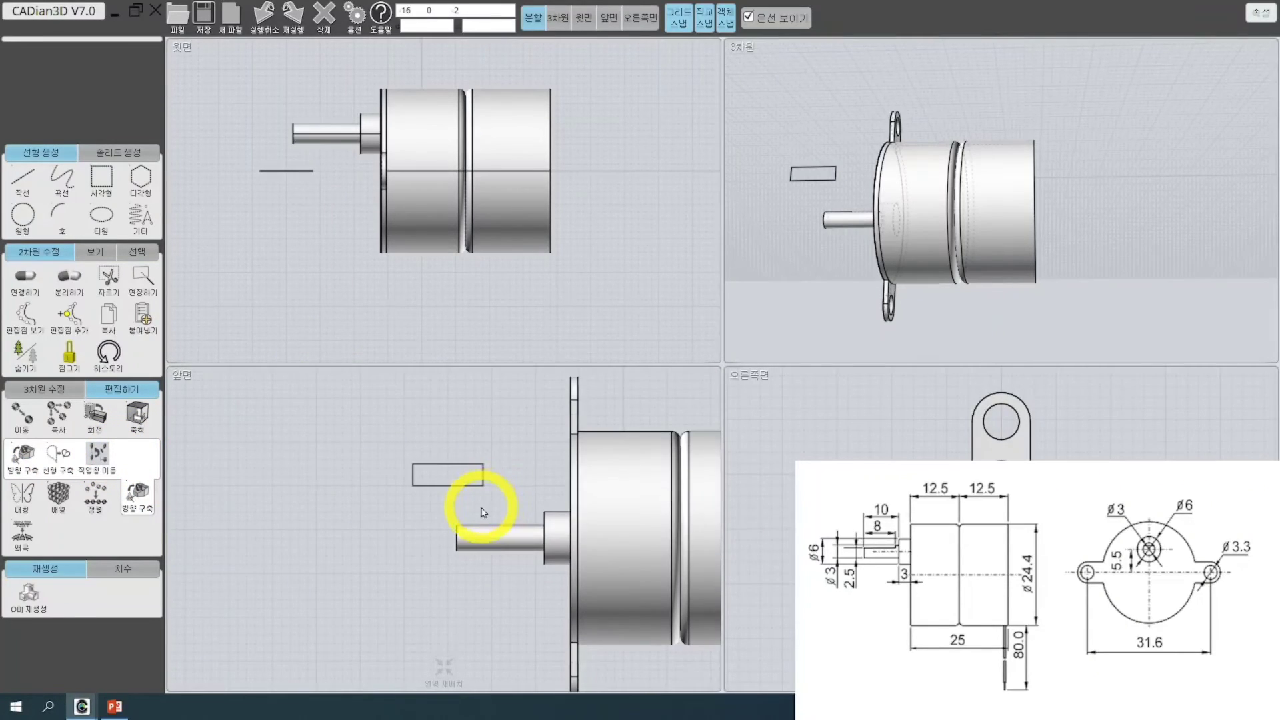
pyautogui.scroll(2, 481, 511)
pyautogui.moveTo(466, 507); pyautogui.dragTo(400, 438, button='middle')
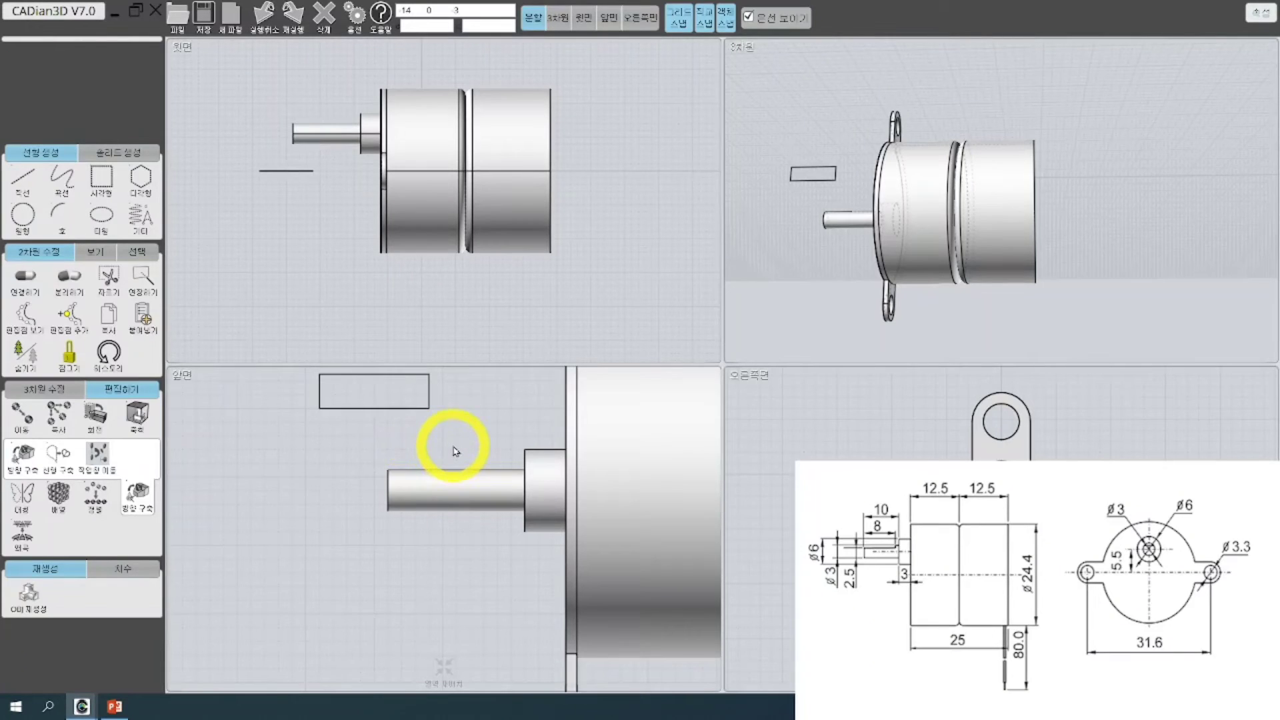
pyautogui.click(364, 407)
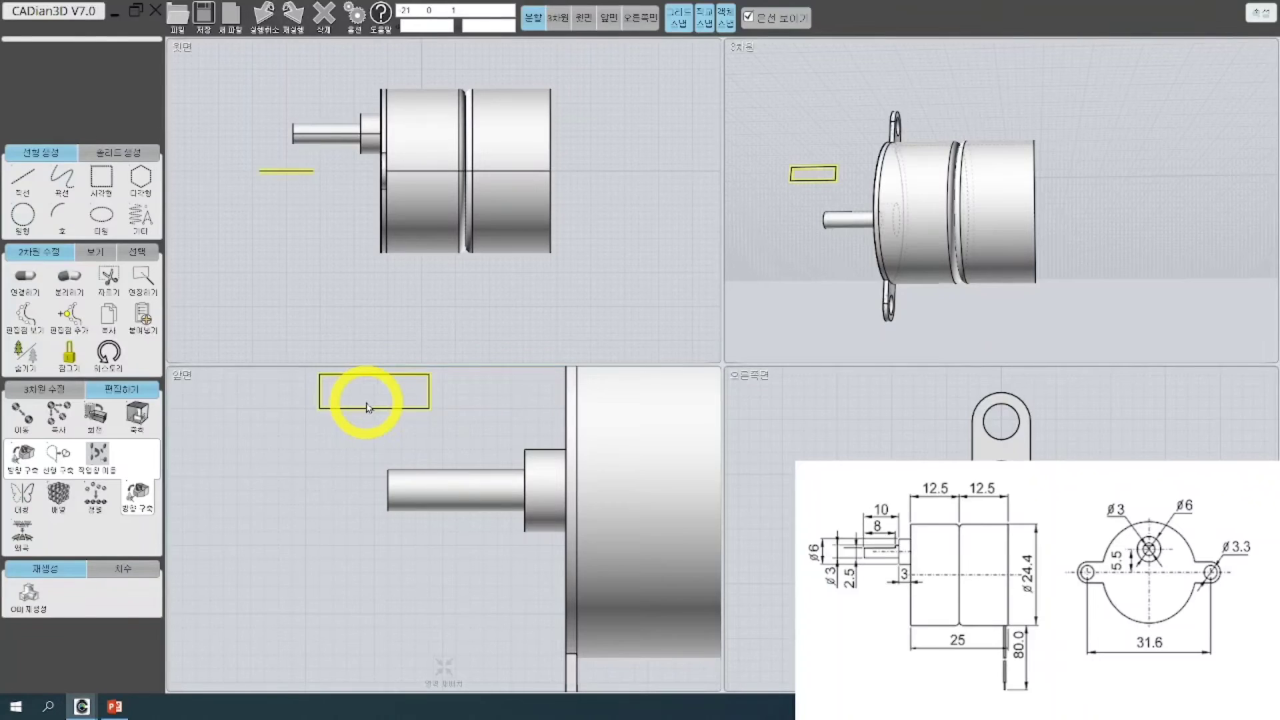
pyautogui.click(367, 408)
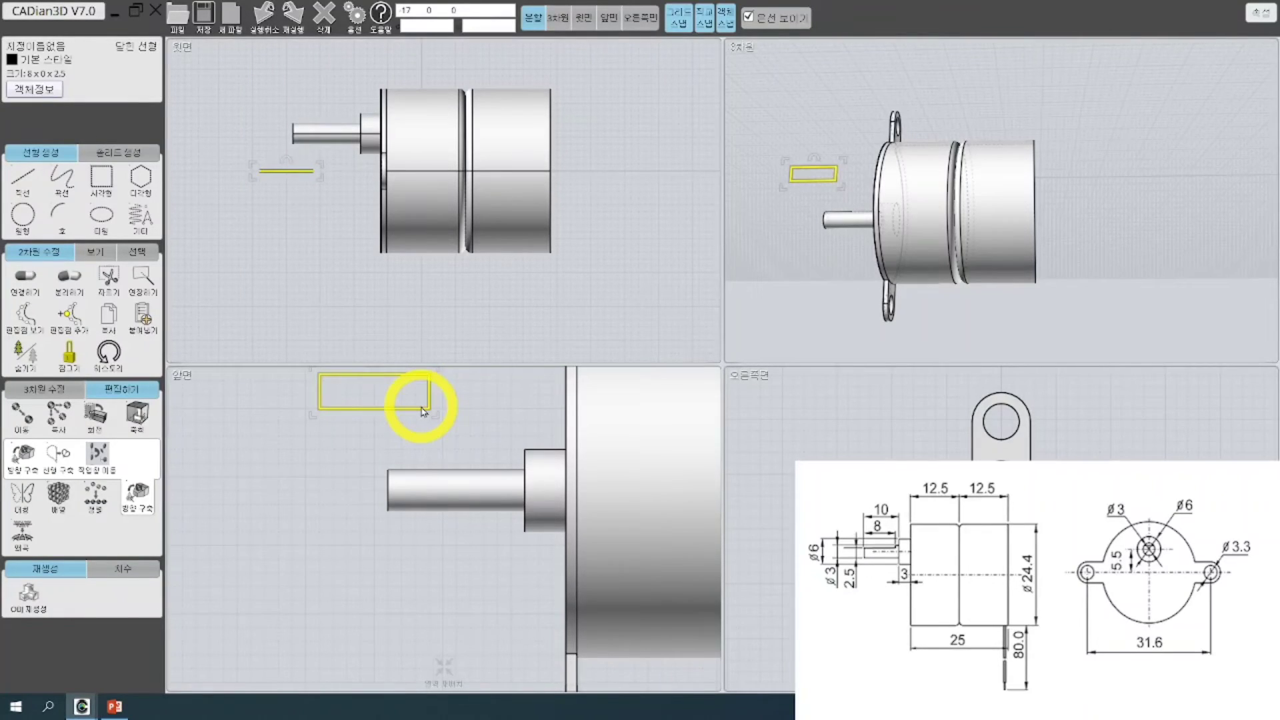
pyautogui.scroll(3, 430, 449)
pyautogui.moveTo(350, 397); pyautogui.dragTo(401, 499, button='middle')
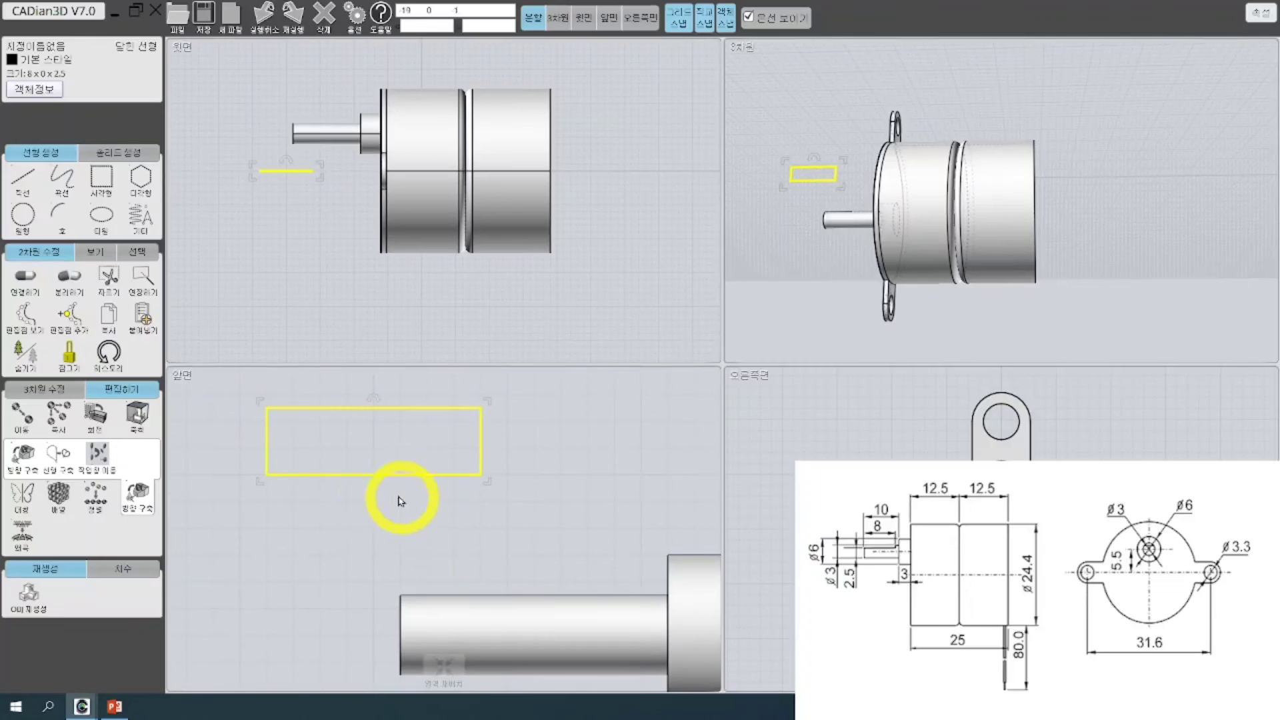
pyautogui.click(26, 419)
pyautogui.click(266, 407)
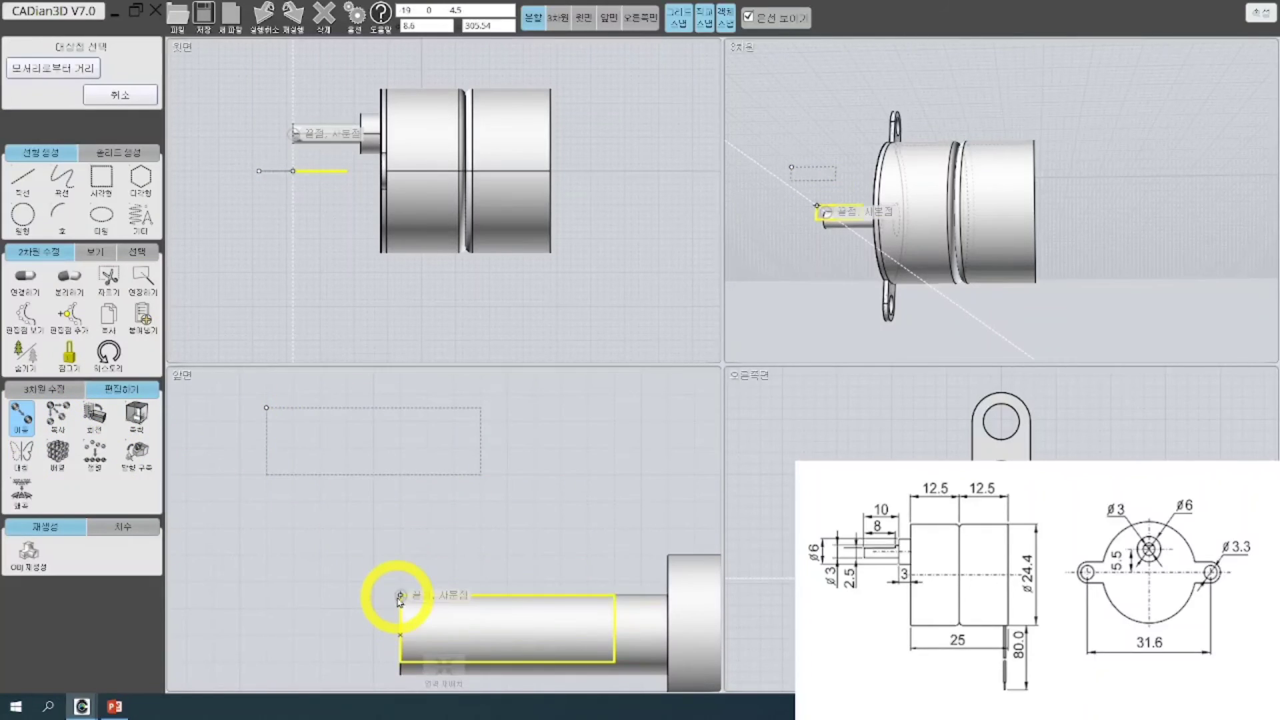
pyautogui.scroll(-3, 398, 598)
pyautogui.moveTo(398, 598); pyautogui.dragTo(350, 466, button='middle')
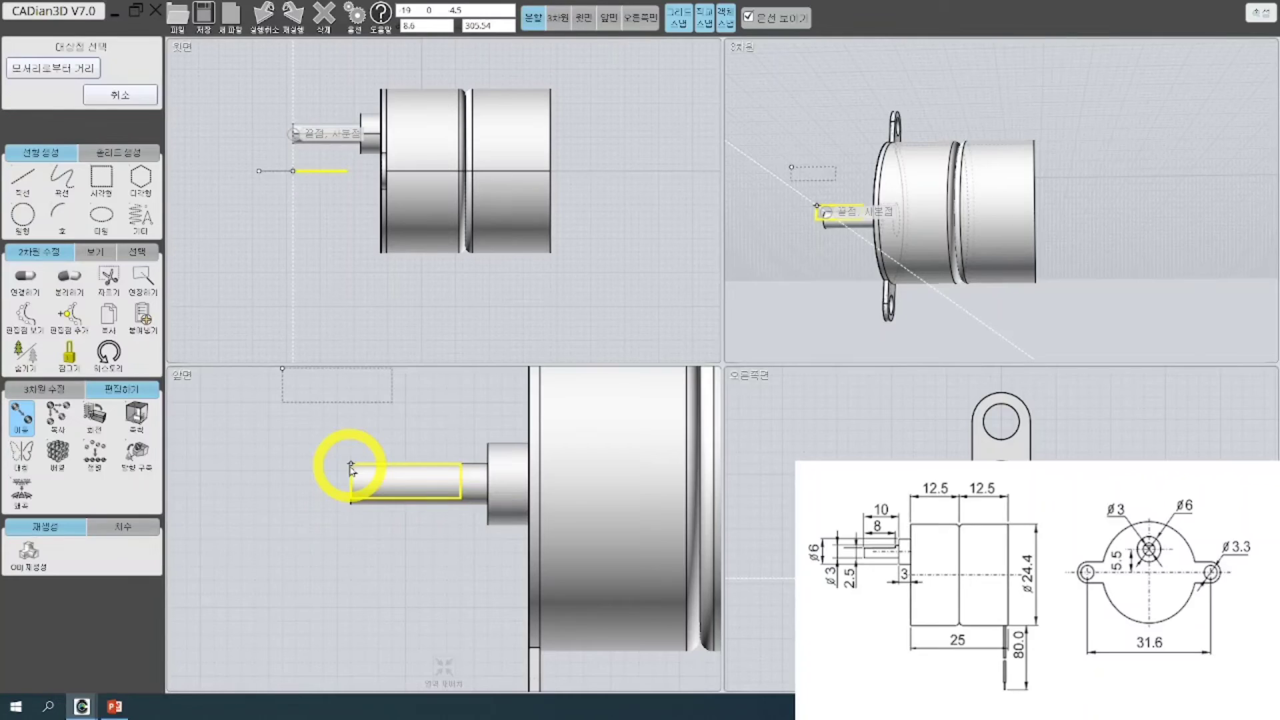
pyautogui.moveTo(350, 468); pyautogui.dragTo(343, 457, button='middle')
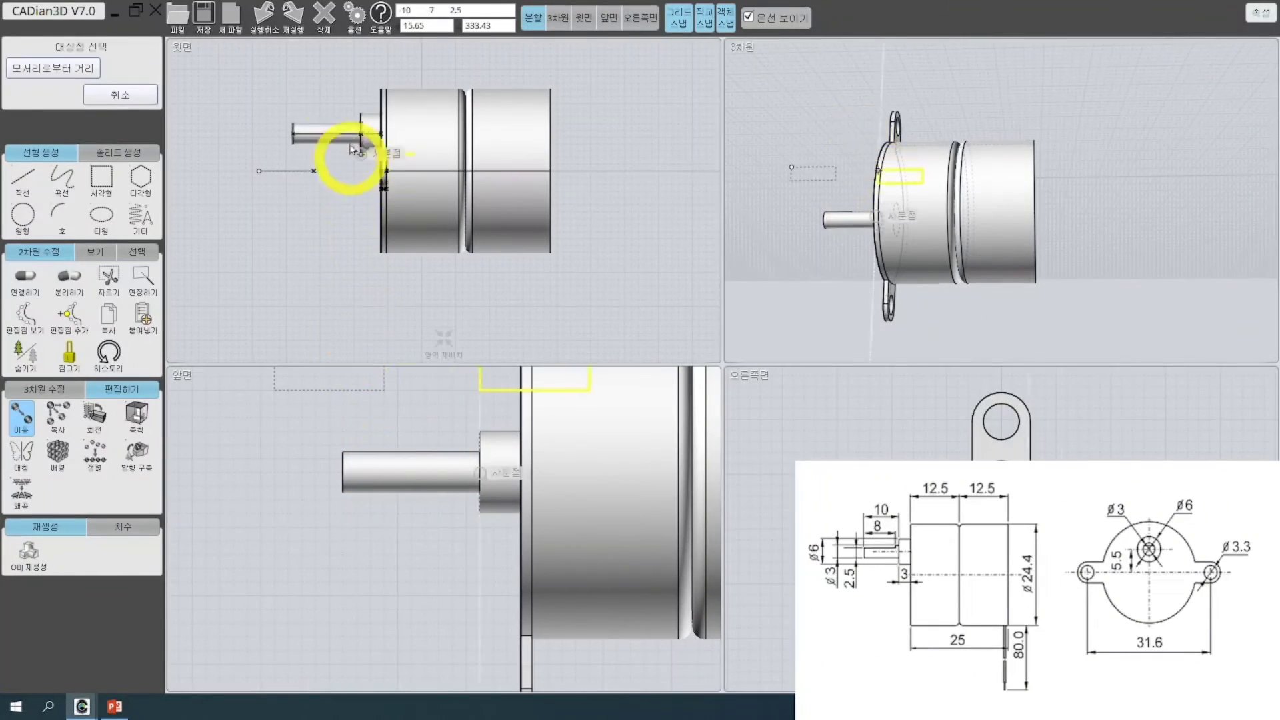
pyautogui.click(299, 153)
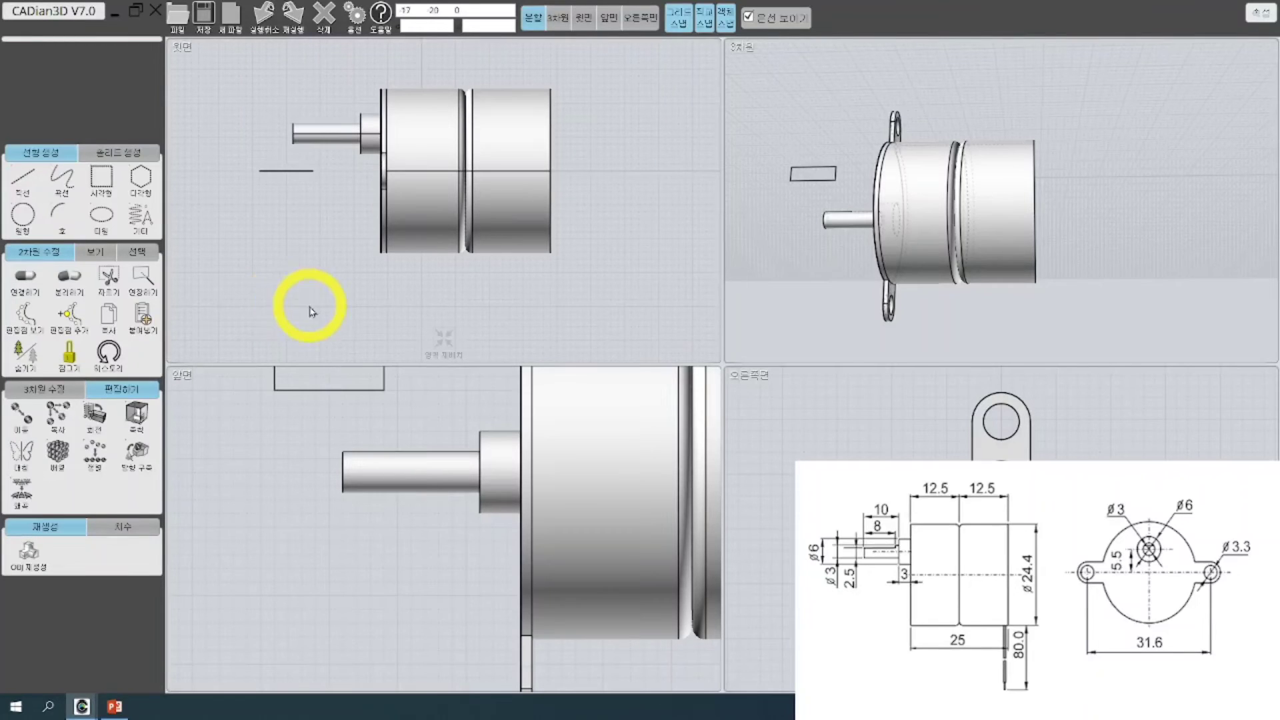
# Set the rectangle's Z size to 0.5 mm with the proportions unlocked
pyautogui.scroll(-2, 340, 434)
pyautogui.click(347, 412)
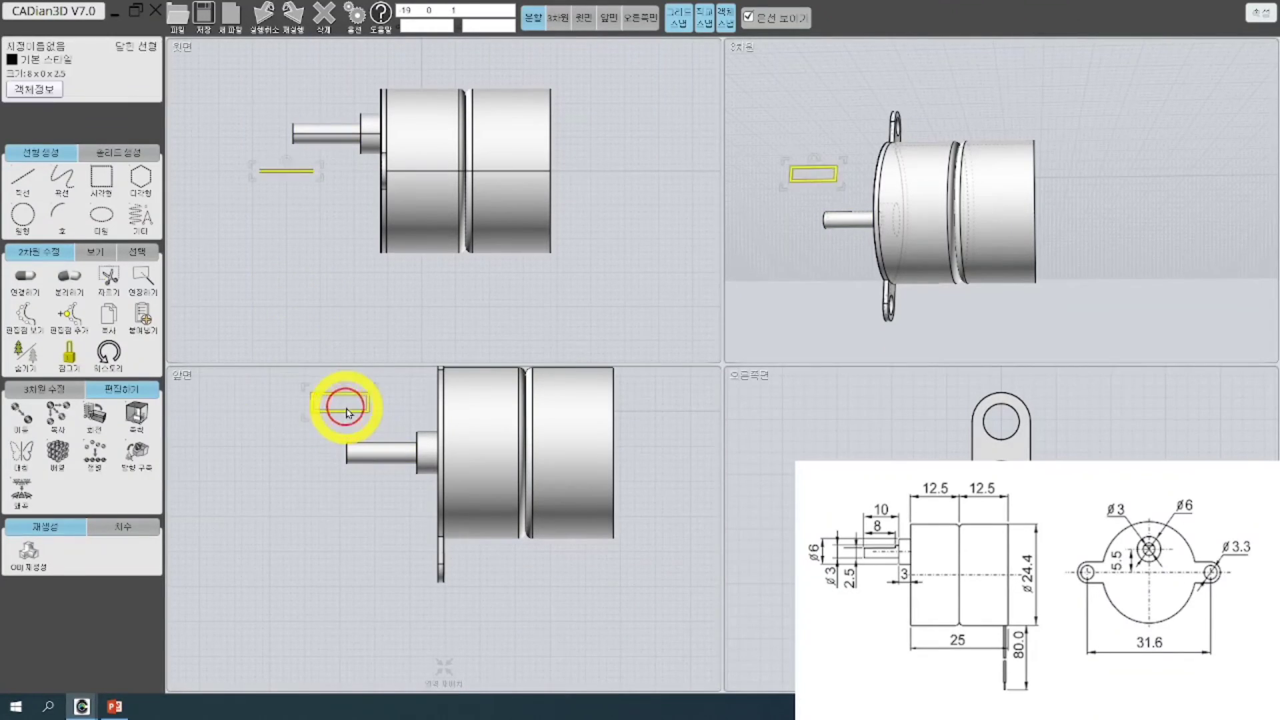
pyautogui.click(36, 73)
pyautogui.click(35, 134)
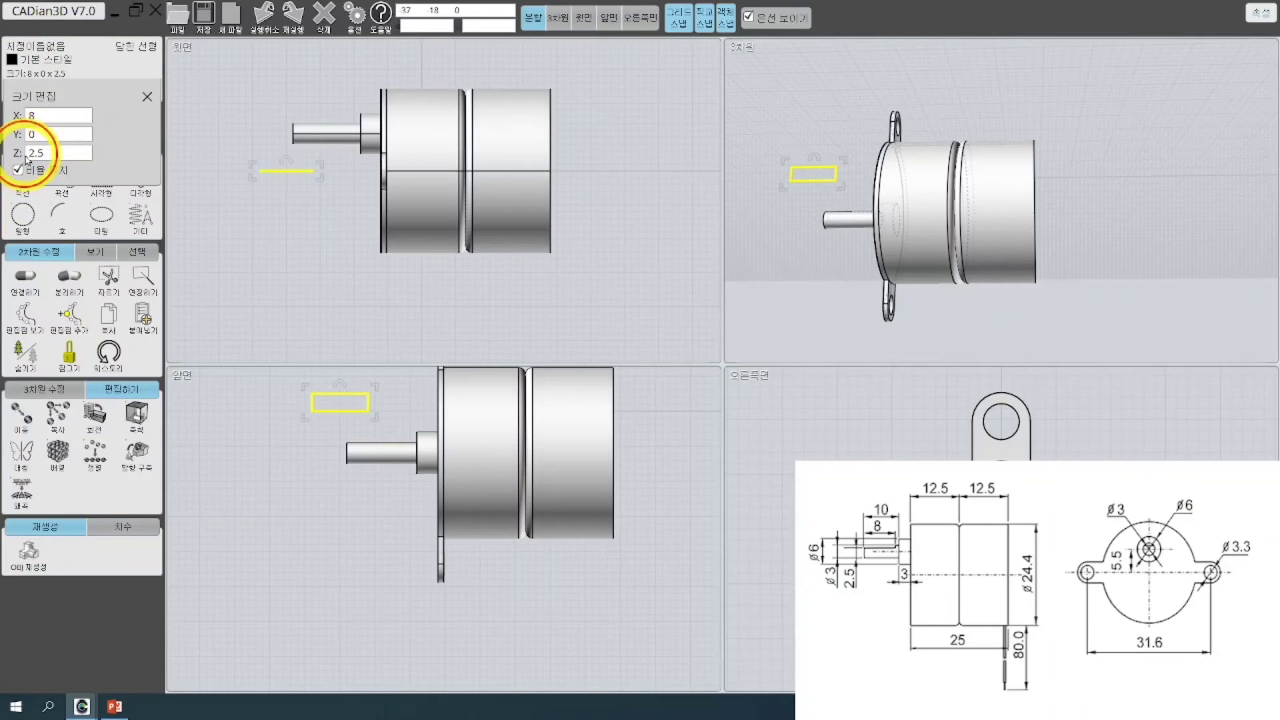
pyautogui.press('Tab')
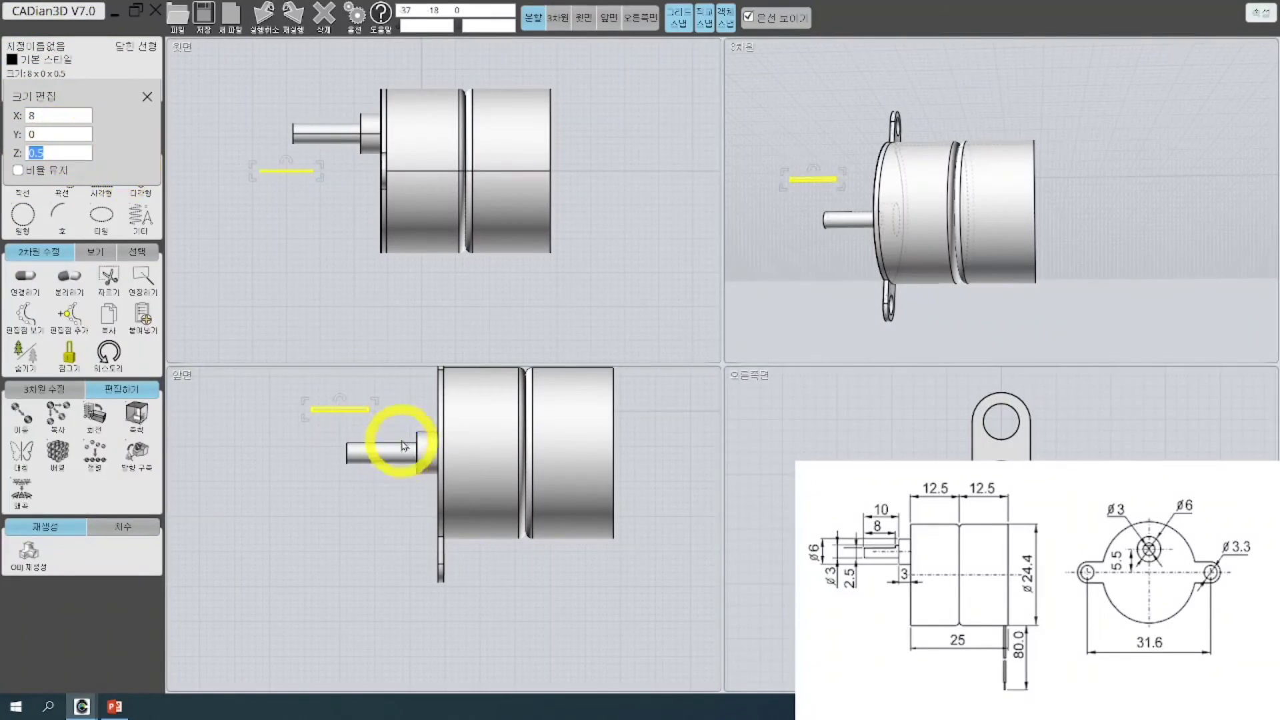
pyautogui.press('Return')
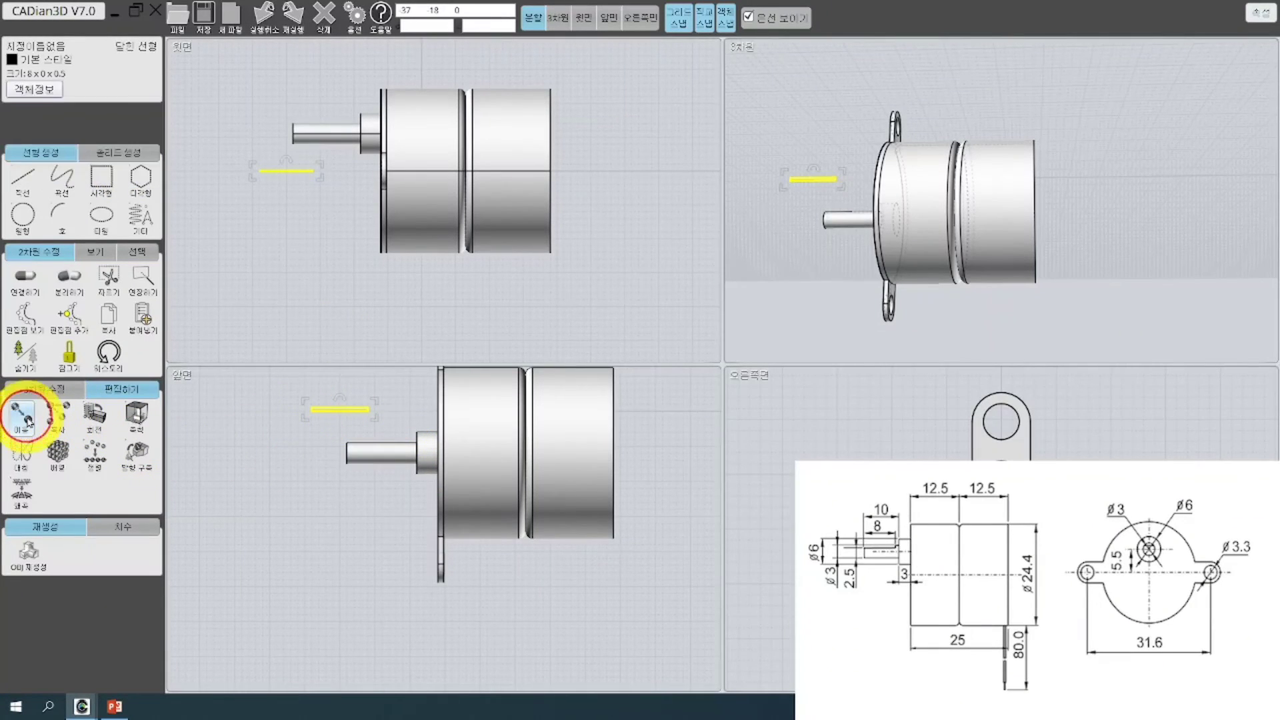
# Move the thin rectangle by its upper-left corner onto the upper end corner of the shaft in the front view
pyautogui.scroll(3, 310, 410)
pyautogui.click(23, 413)
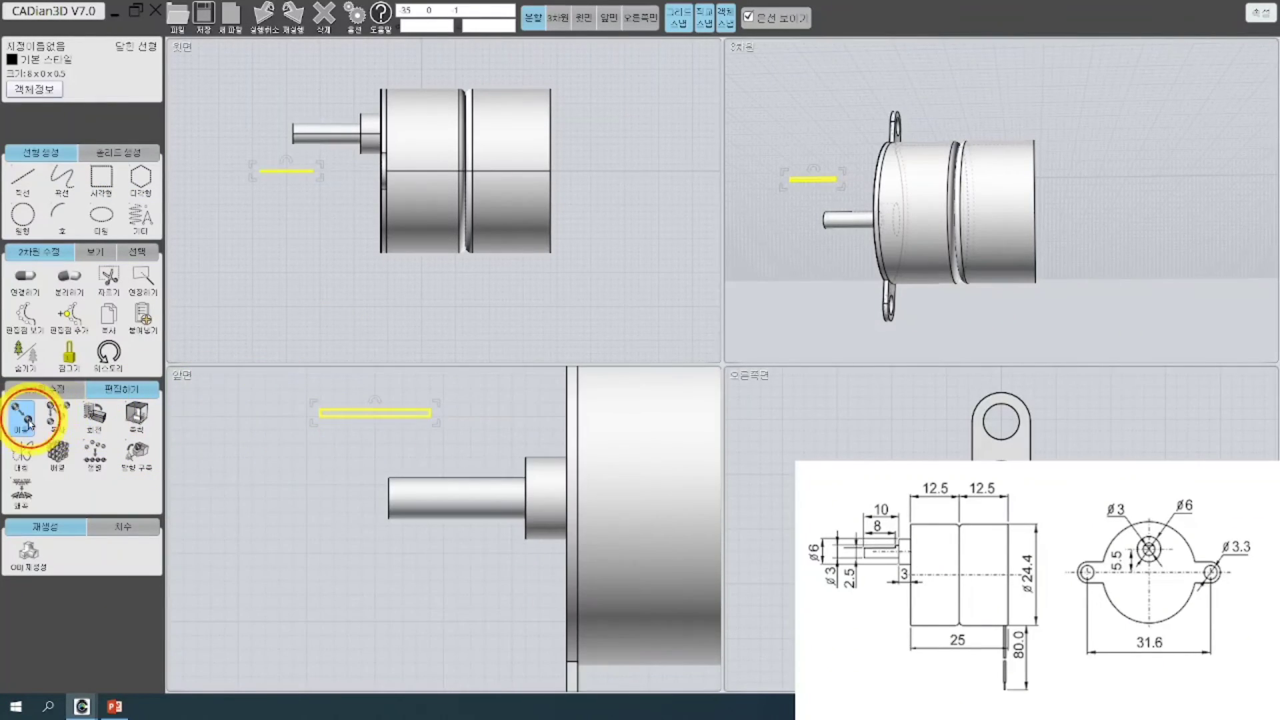
pyautogui.scroll(2, 314, 408)
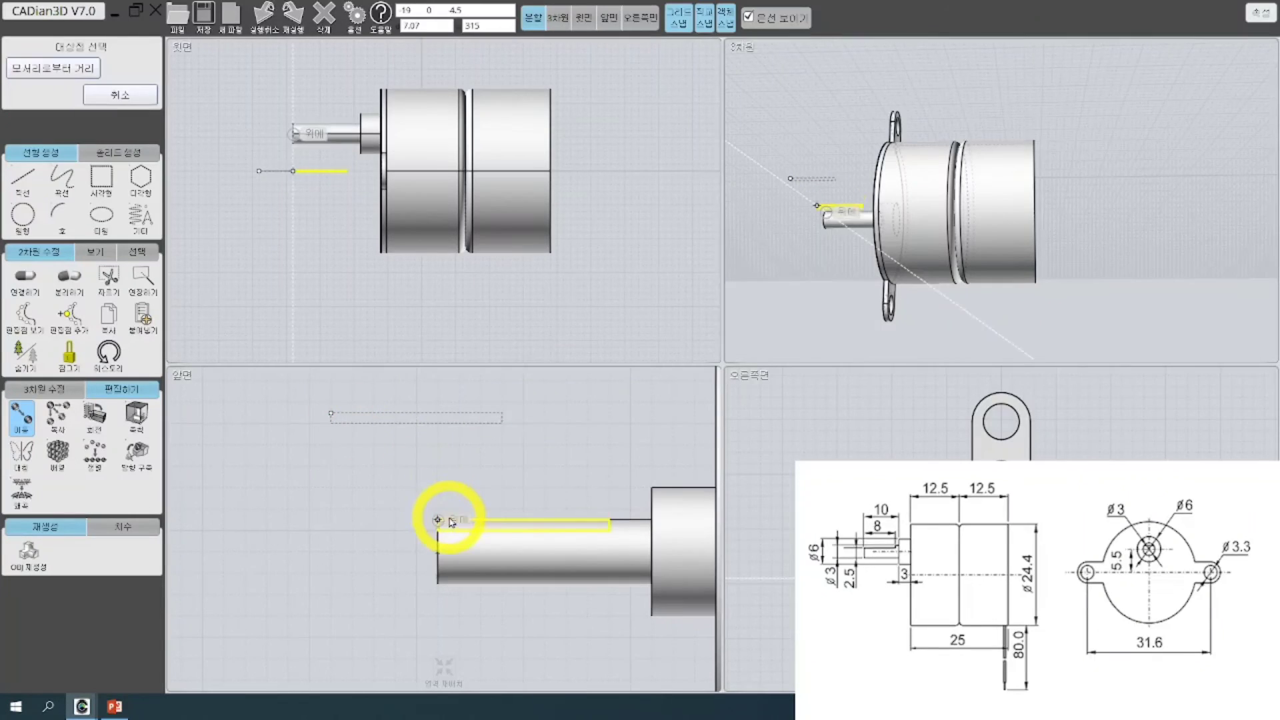
pyautogui.click(438, 520)
# Trim the shaft with the rectangle and remove the piece inside it to form the flat
pyautogui.click(586, 541)
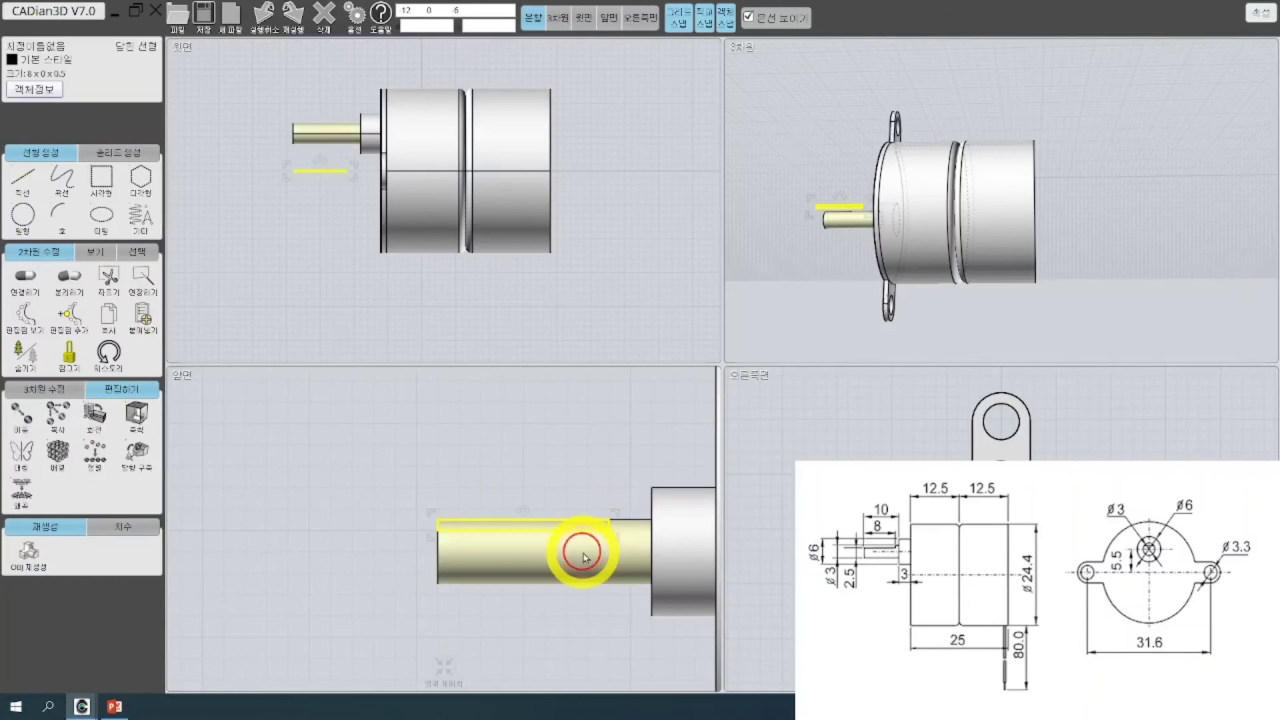
pyautogui.click(37, 395)
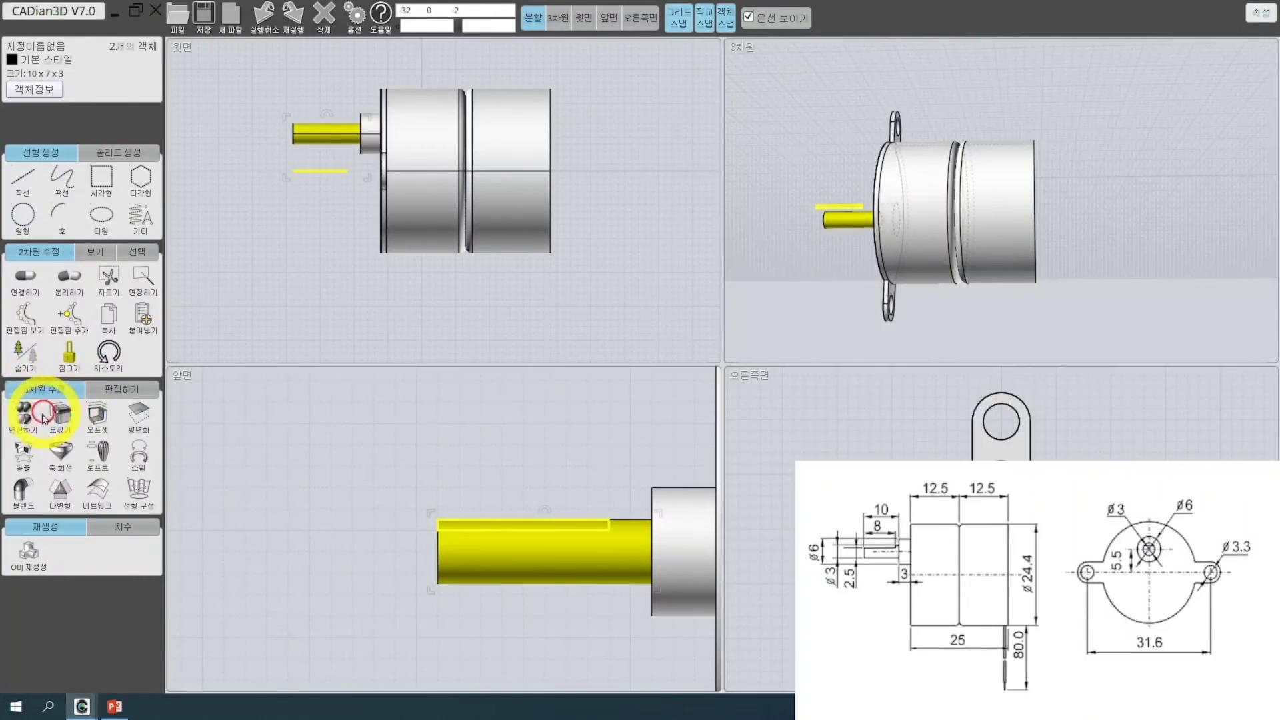
pyautogui.click(110, 421)
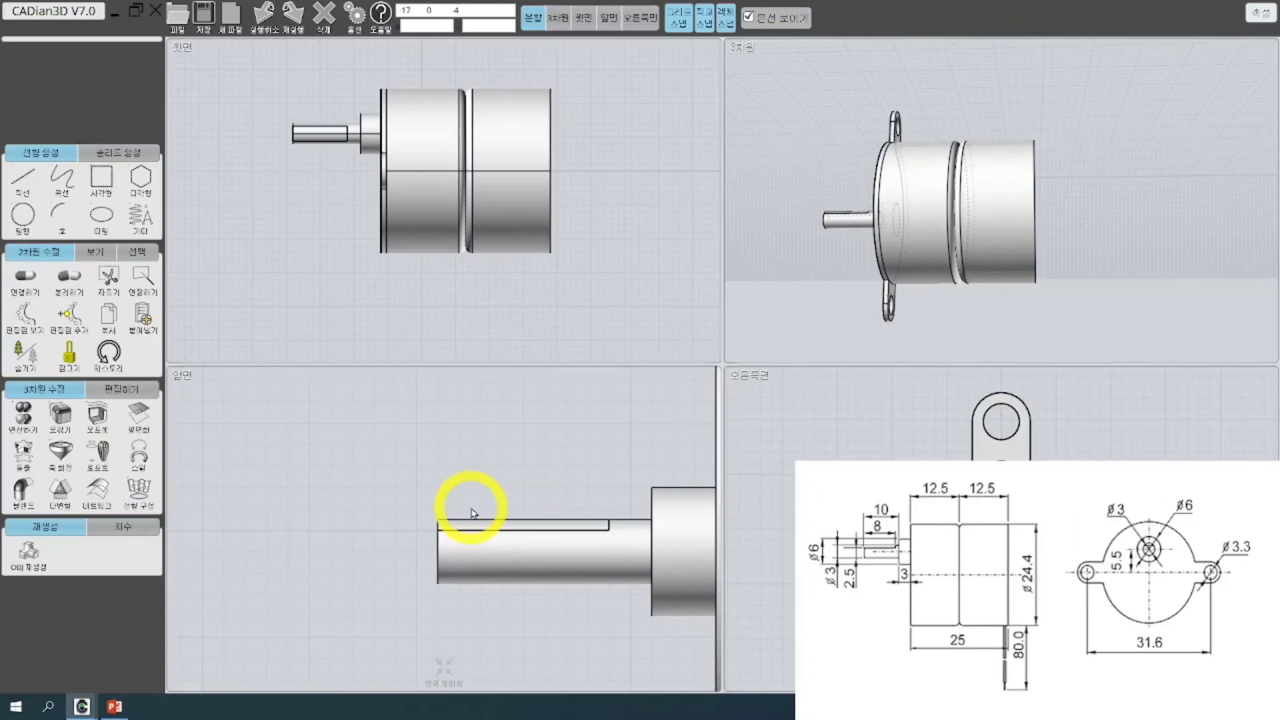
pyautogui.click(466, 523)
# Rotate the whole motor by -90° in the front view so that the shaft points up
pyautogui.scroll(-2, 643, 333)
pyautogui.scroll(-3, 586, 465)
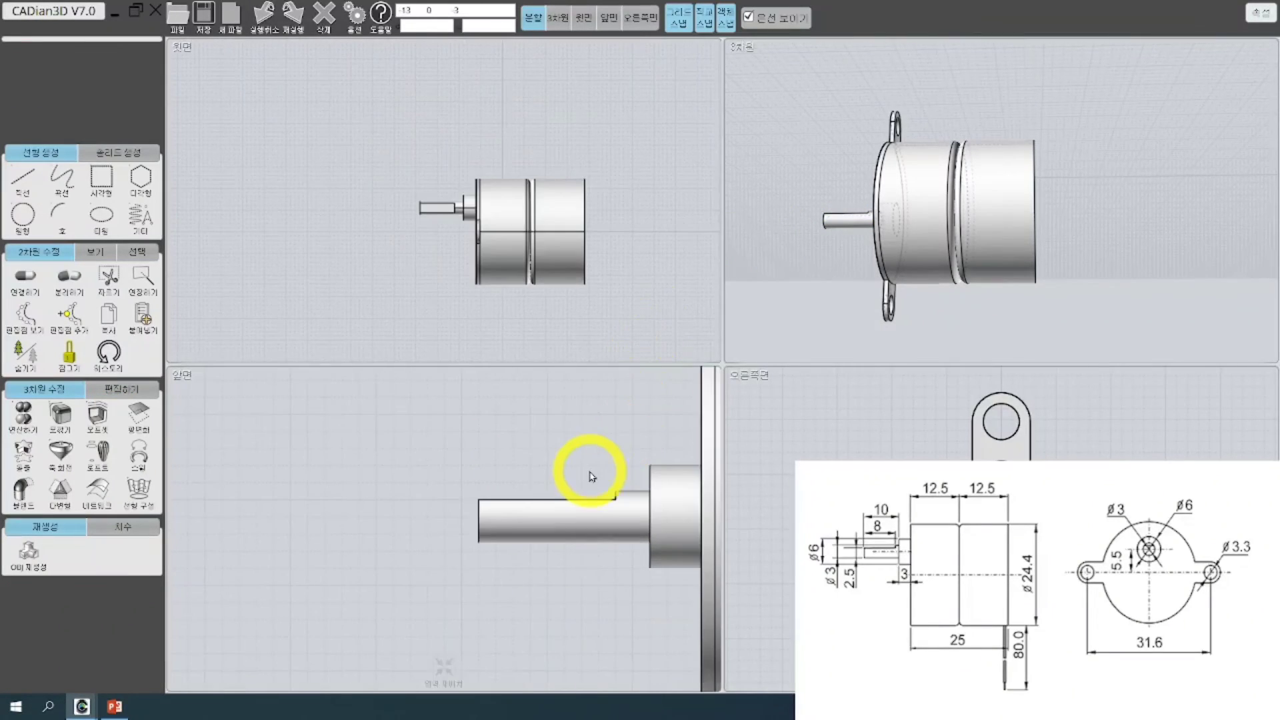
pyautogui.moveTo(958, 243); pyautogui.dragTo(1089, 277, button='middle')
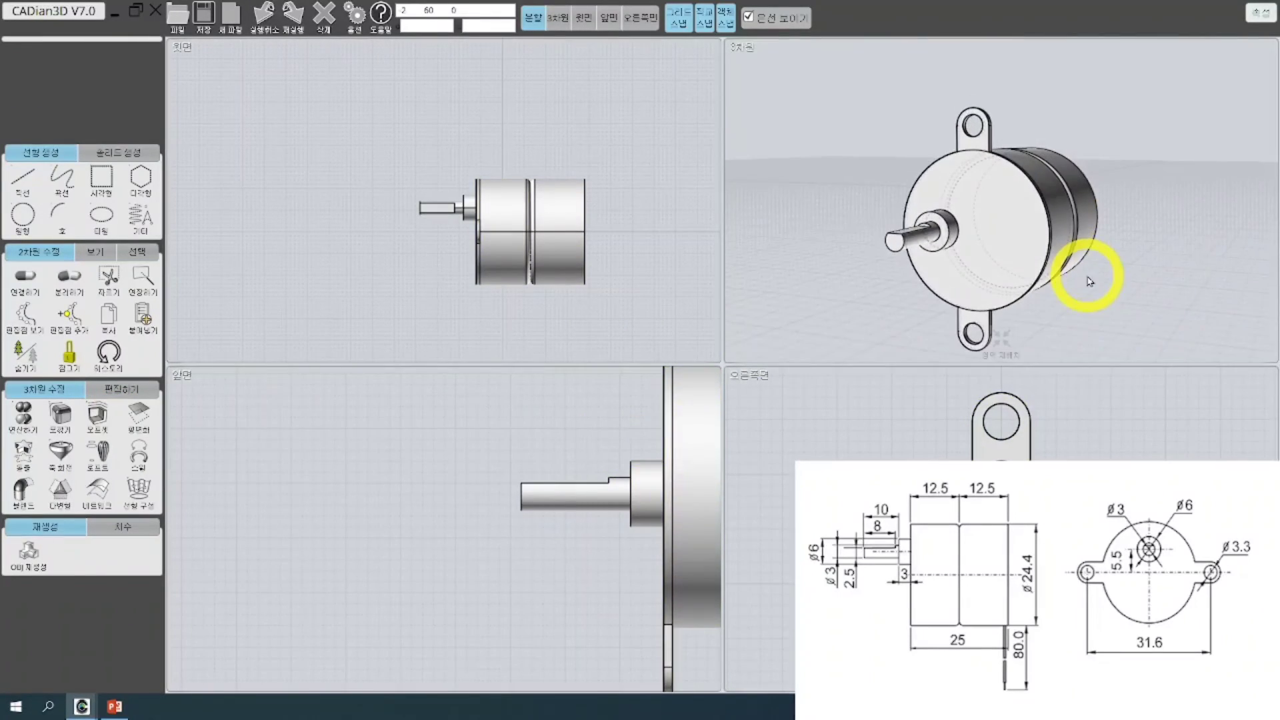
pyautogui.scroll(-5, 542, 522)
pyautogui.moveTo(451, 412); pyautogui.dragTo(563, 608)
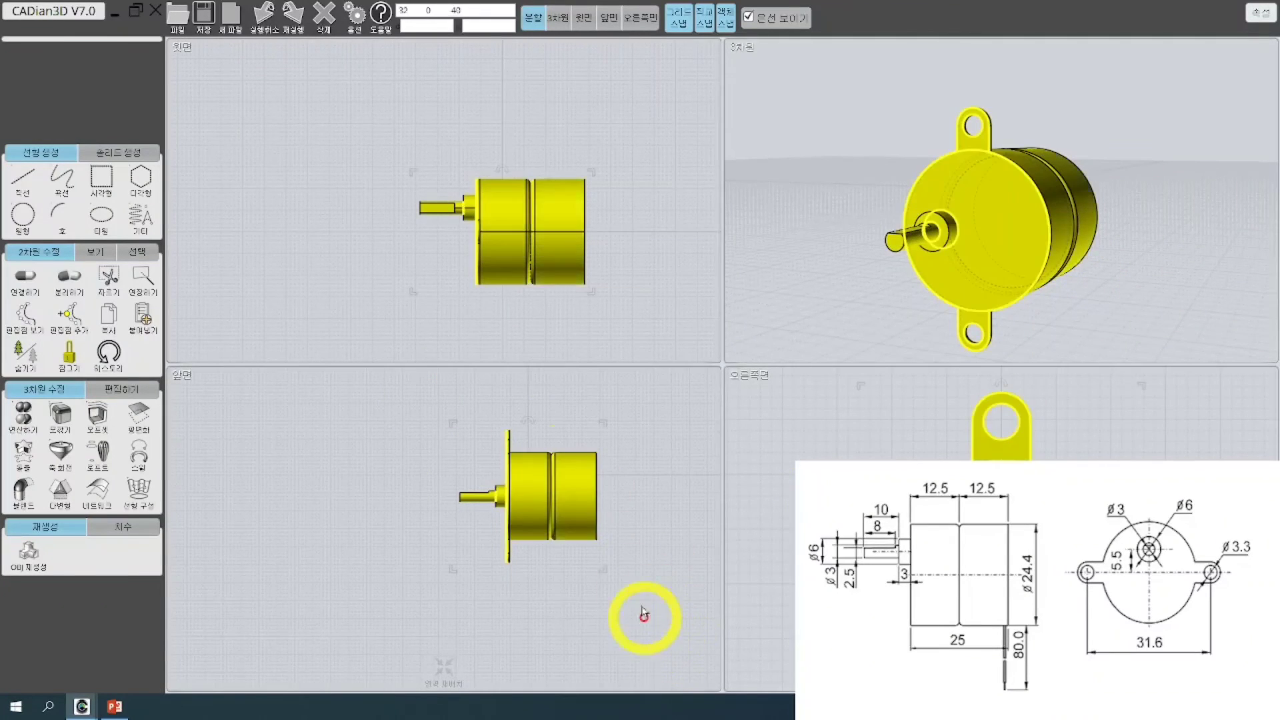
pyautogui.moveTo(540, 420); pyautogui.dragTo(648, 508)
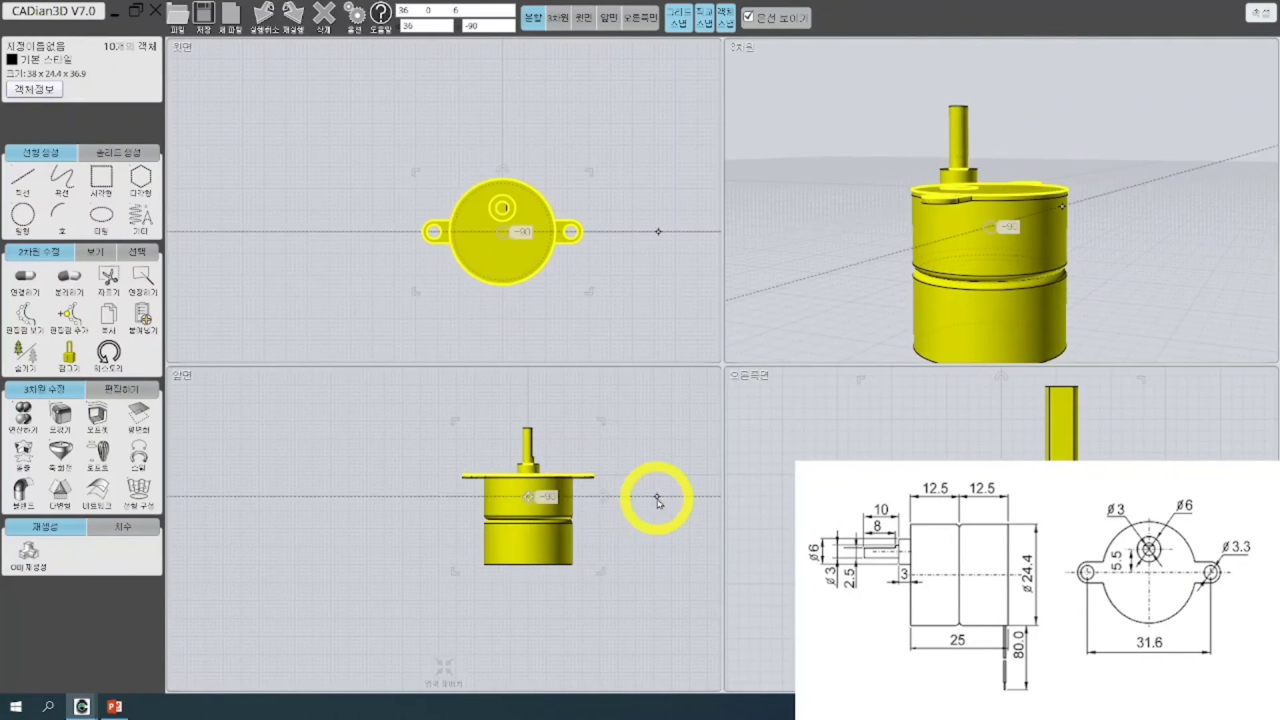
pyautogui.click(567, 187)
# Rotate the shaft 90° counter-clockwise about its own centre in the top view
pyautogui.scroll(3, 567, 186)
pyautogui.scroll(2, 527, 200)
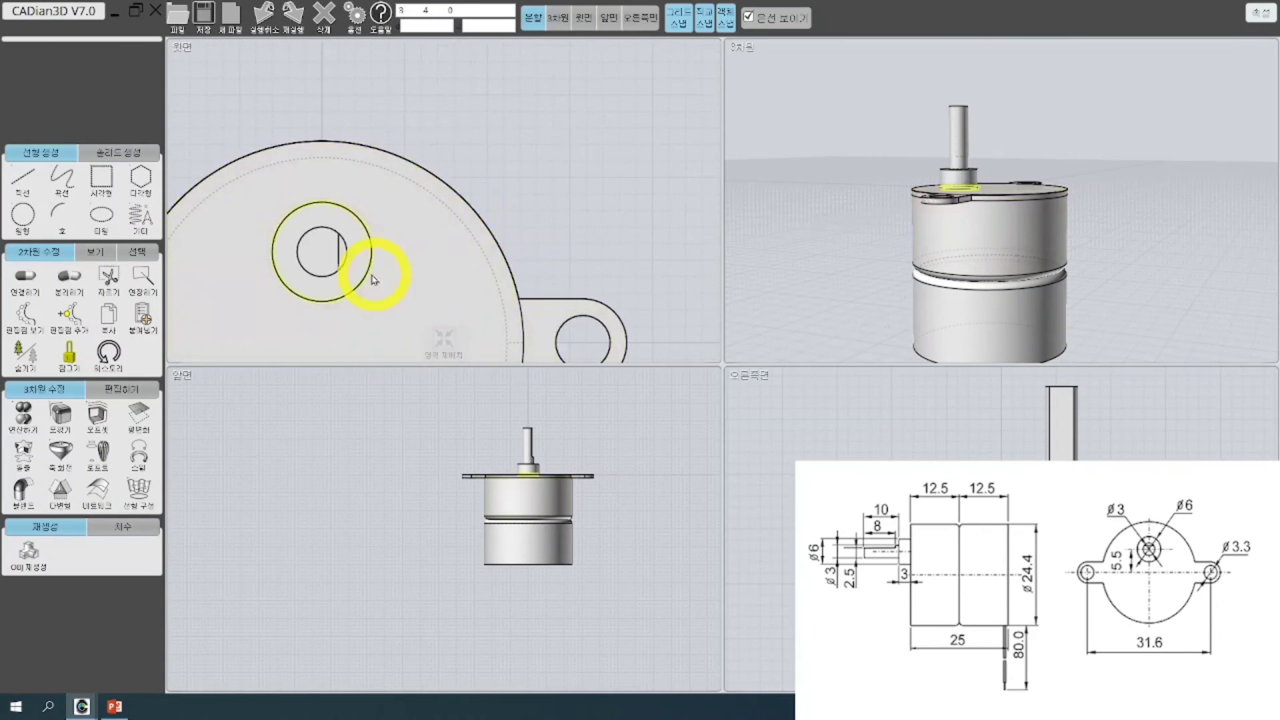
pyautogui.click(330, 247)
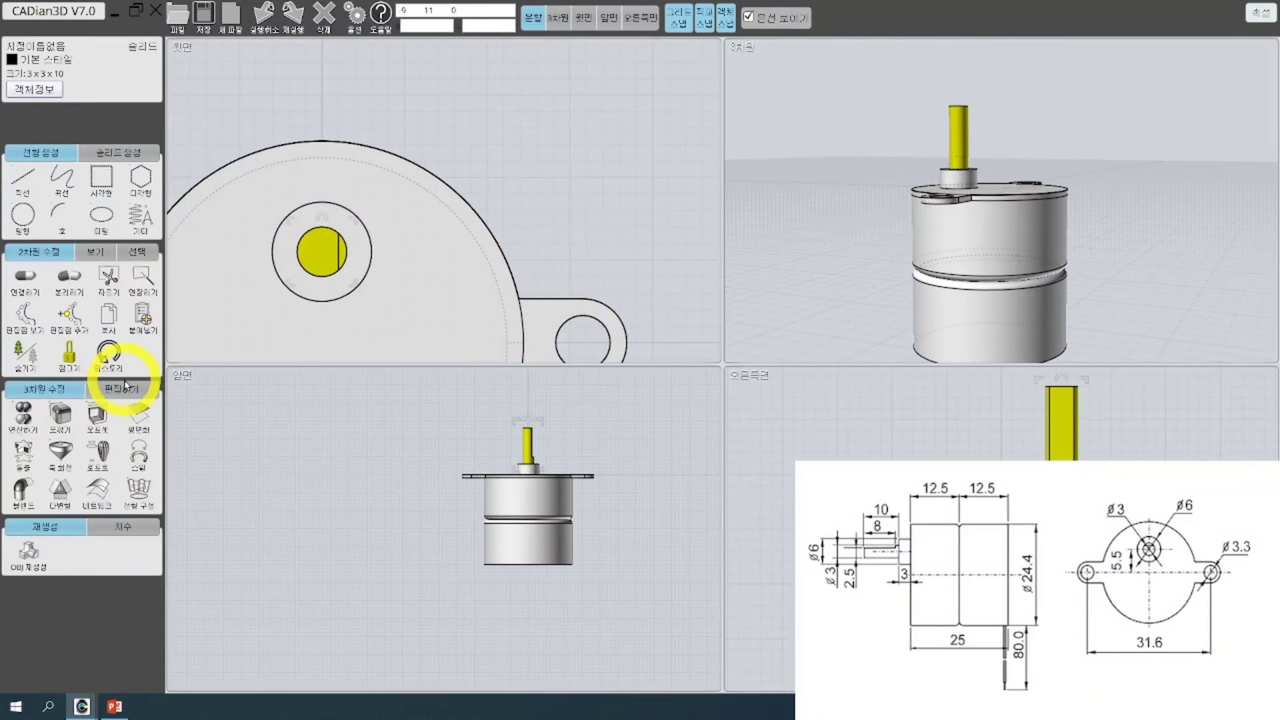
pyautogui.click(124, 389)
pyautogui.click(97, 415)
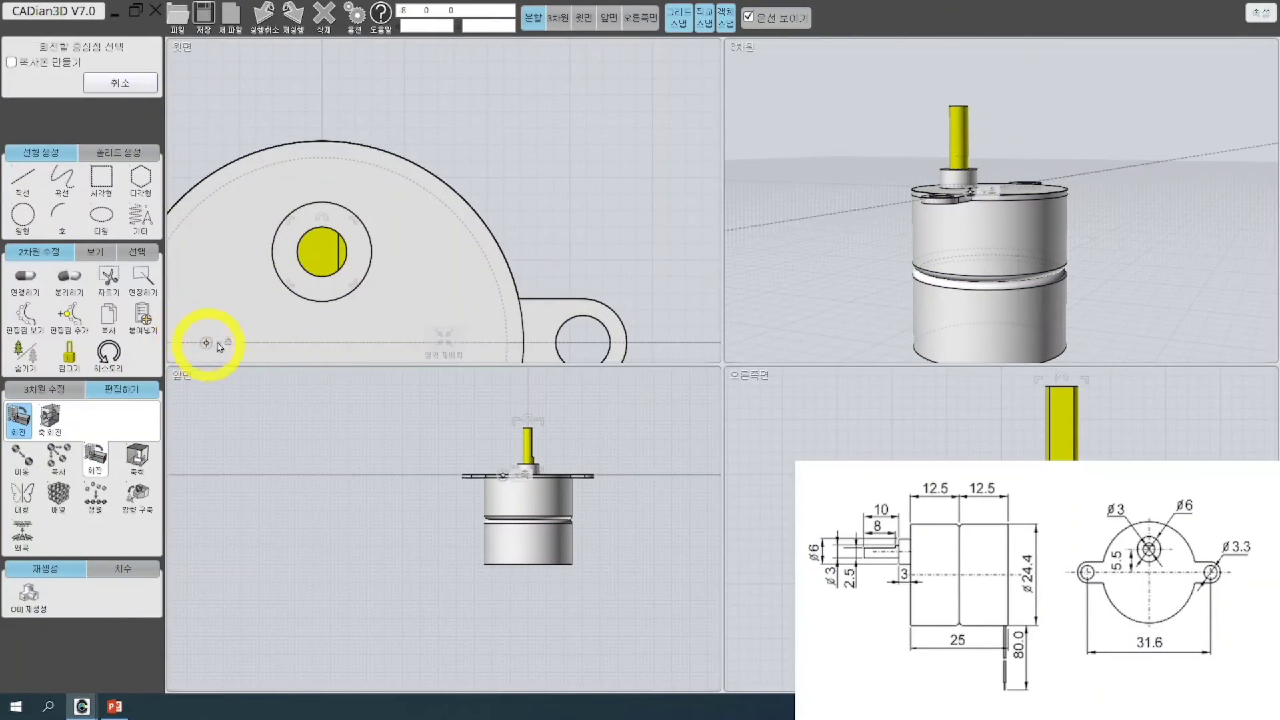
pyautogui.click(321, 252)
pyautogui.click(372, 252)
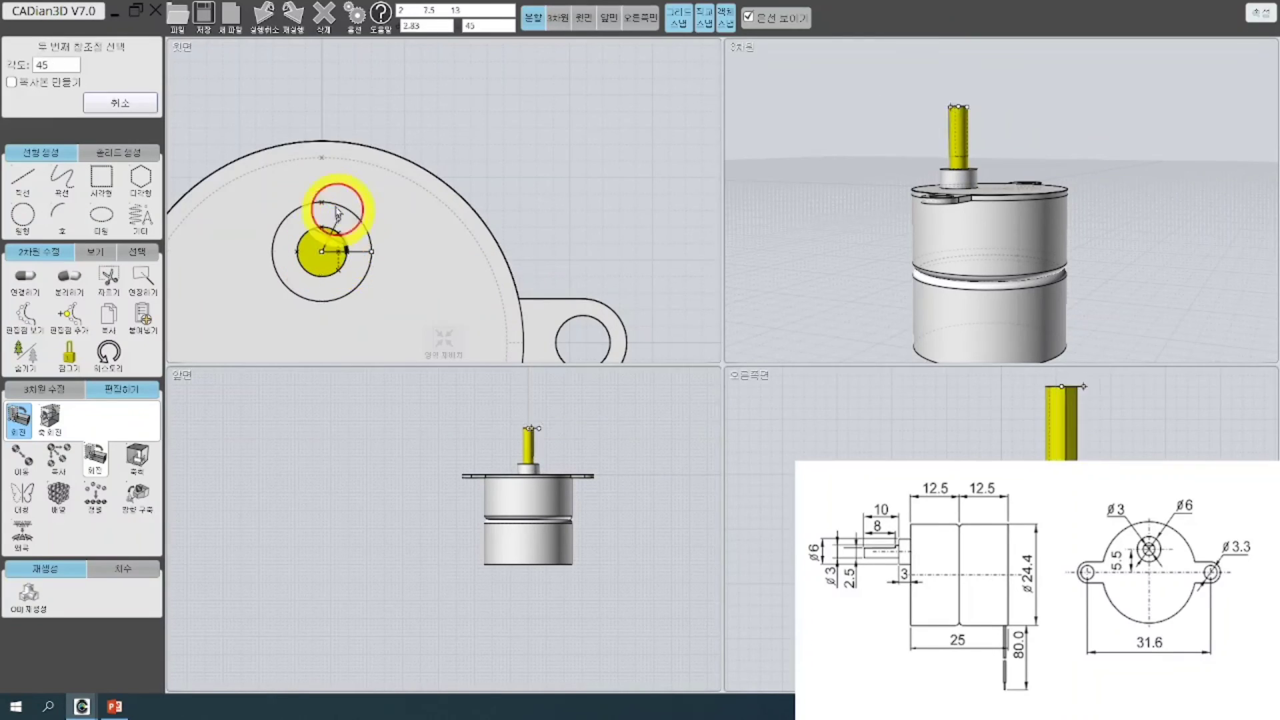
pyautogui.click(323, 202)
# Examine the shaft's flat, the mounting plate and the motor body from above and from the side
pyautogui.moveTo(1058, 86); pyautogui.dragTo(1000, 227, button='middle')
pyautogui.scroll(5, 1112, 187)
pyautogui.click(1068, 171)
pyautogui.scroll(-4, 531, 238)
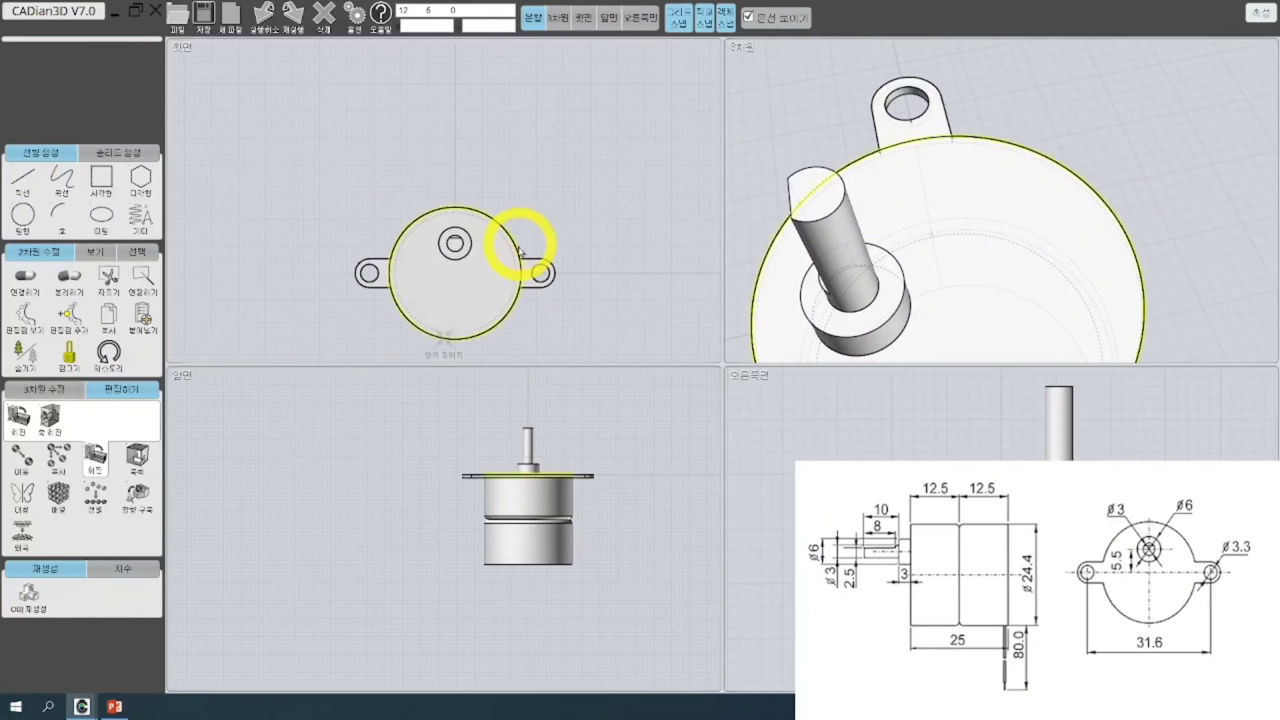
pyautogui.moveTo(478, 288); pyautogui.dragTo(500, 185, button='middle')
pyautogui.scroll(3, 486, 200)
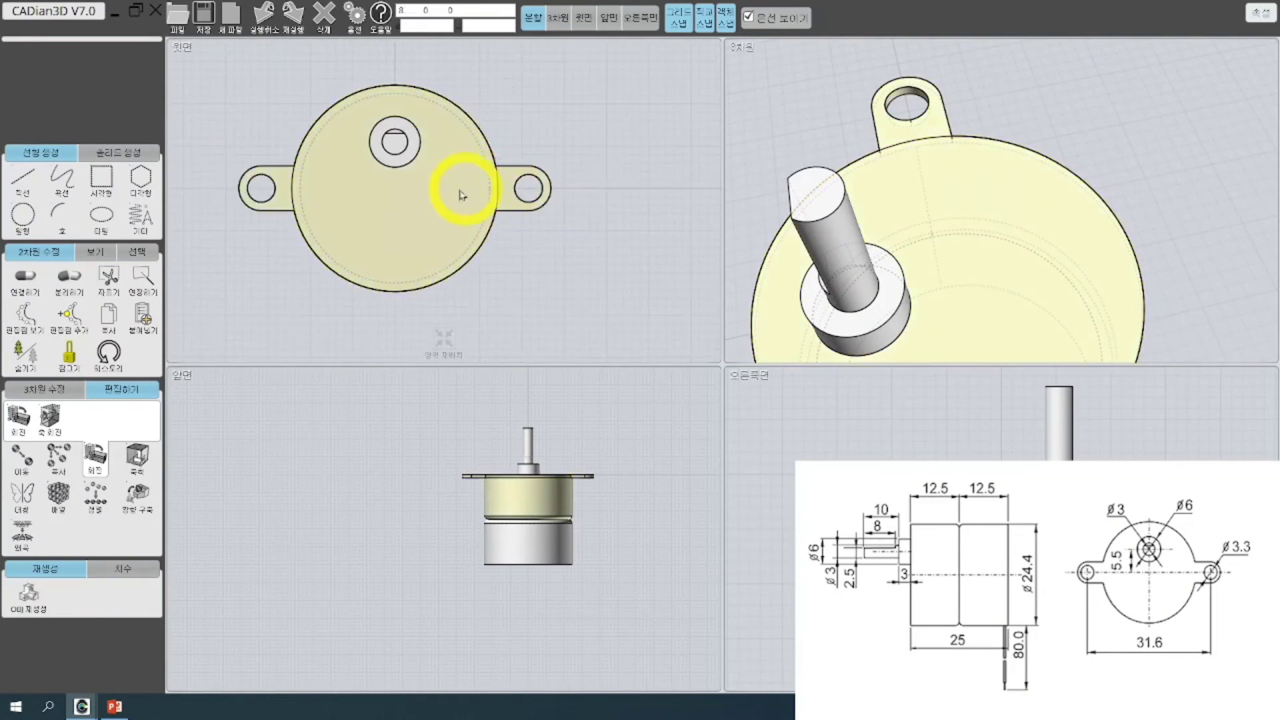
pyautogui.click(481, 198)
pyautogui.click(599, 456)
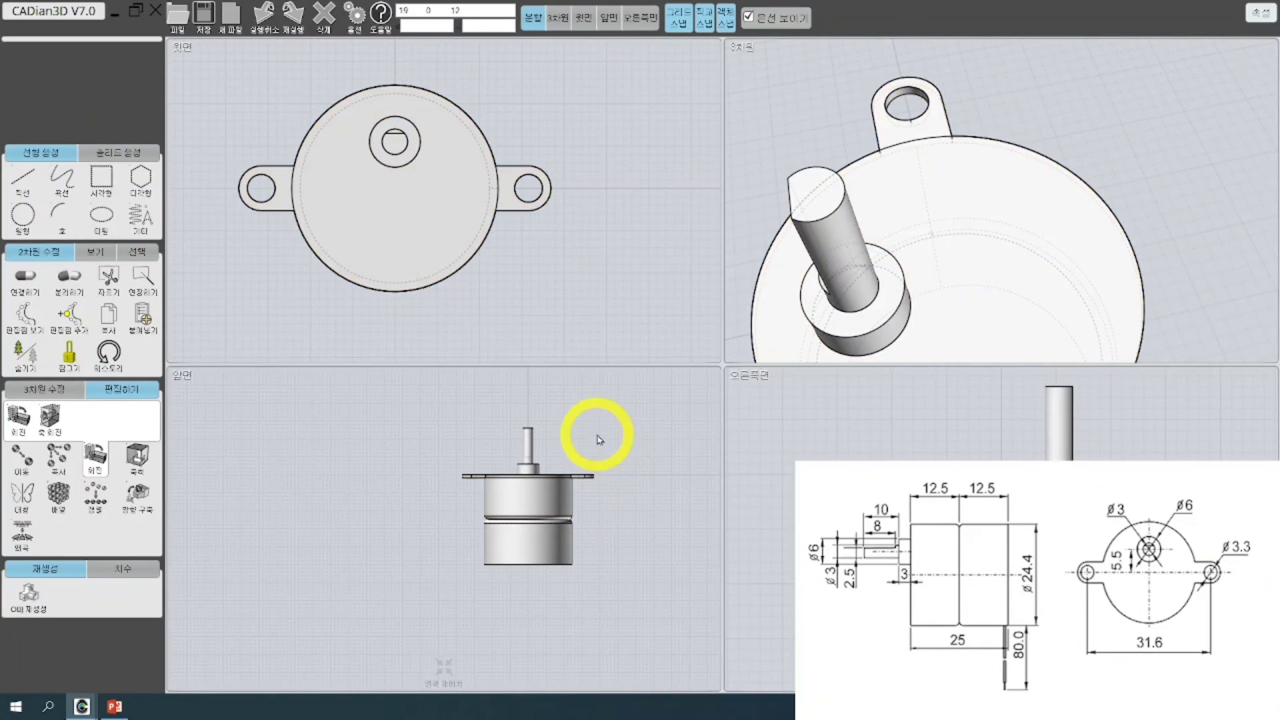
pyautogui.click(484, 187)
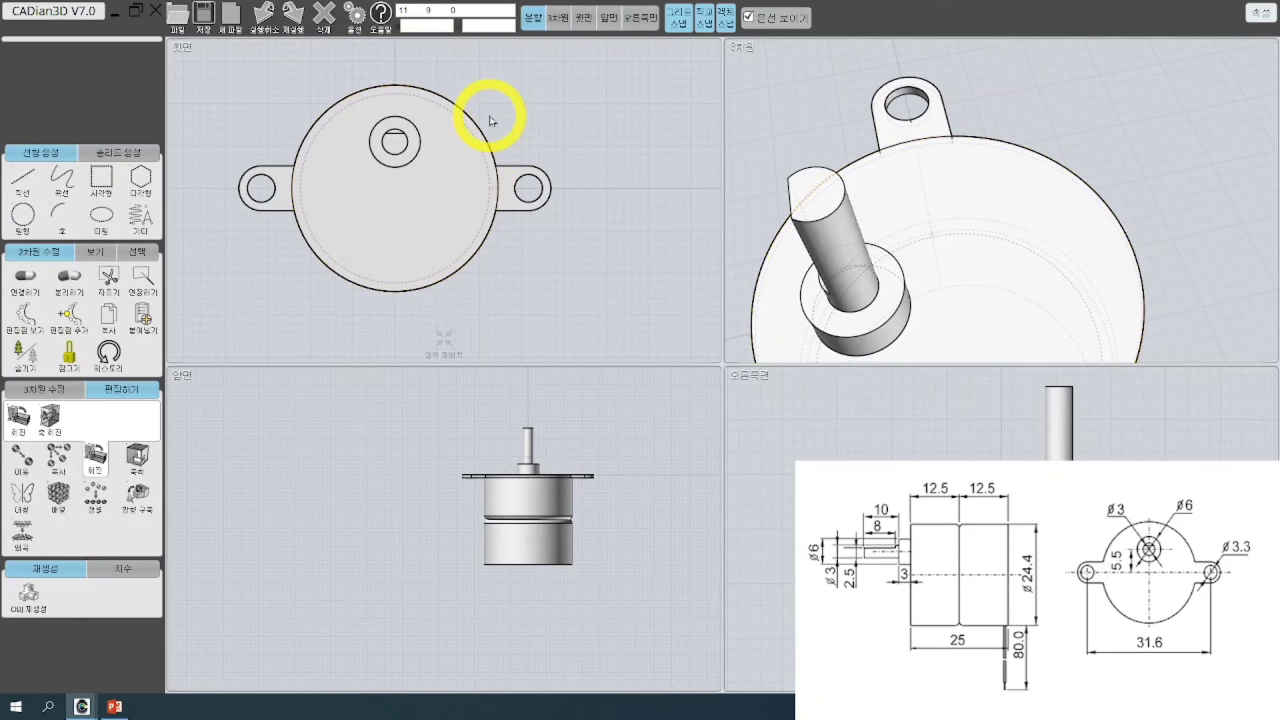
pyautogui.click(489, 171)
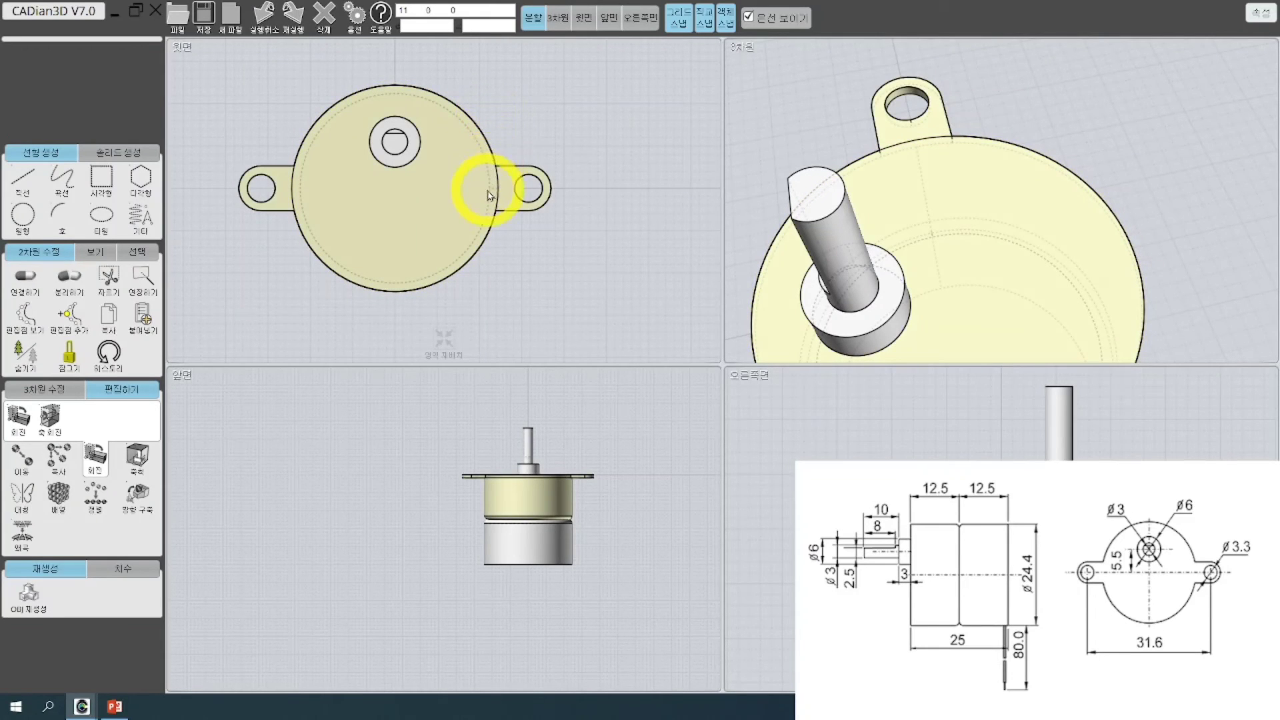
pyautogui.scroll(-3, 800, 200)
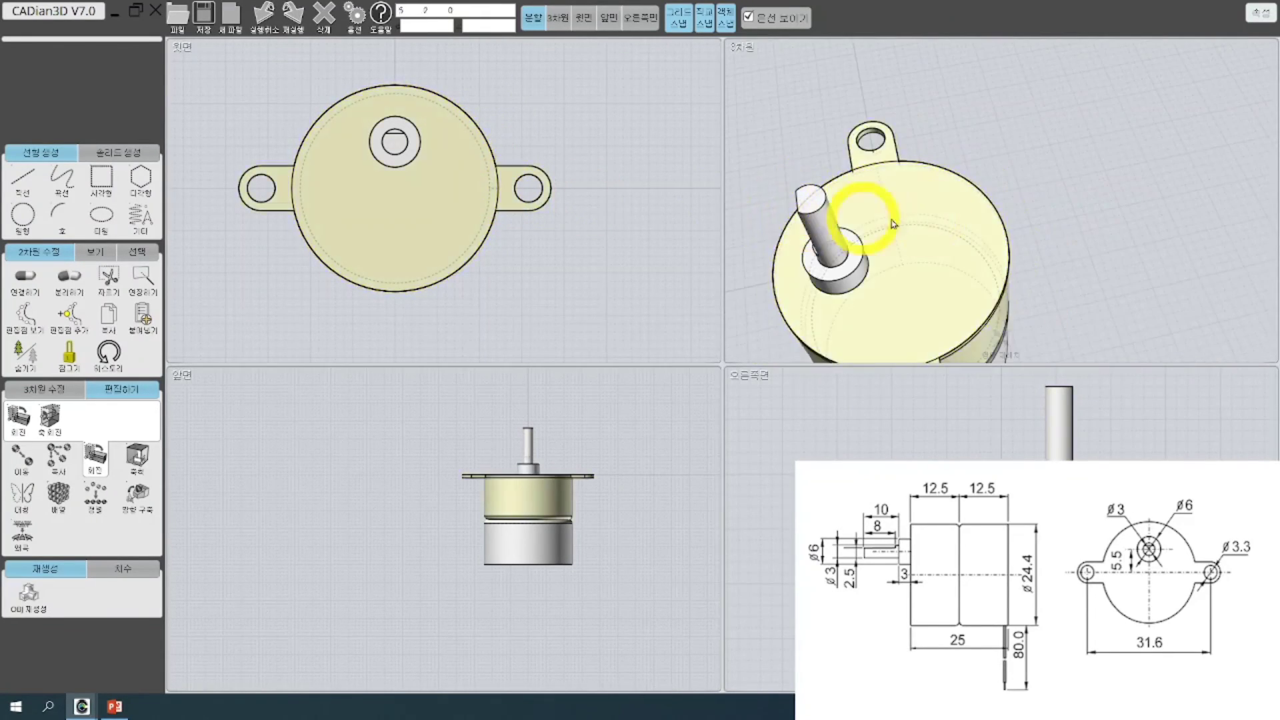
pyautogui.scroll(-3, 917, 228)
pyautogui.press('Escape')
pyautogui.moveTo(924, 232); pyautogui.dragTo(943, 152, button='right')
pyautogui.moveTo(952, 190); pyautogui.dragTo(971, 151, button='middle')
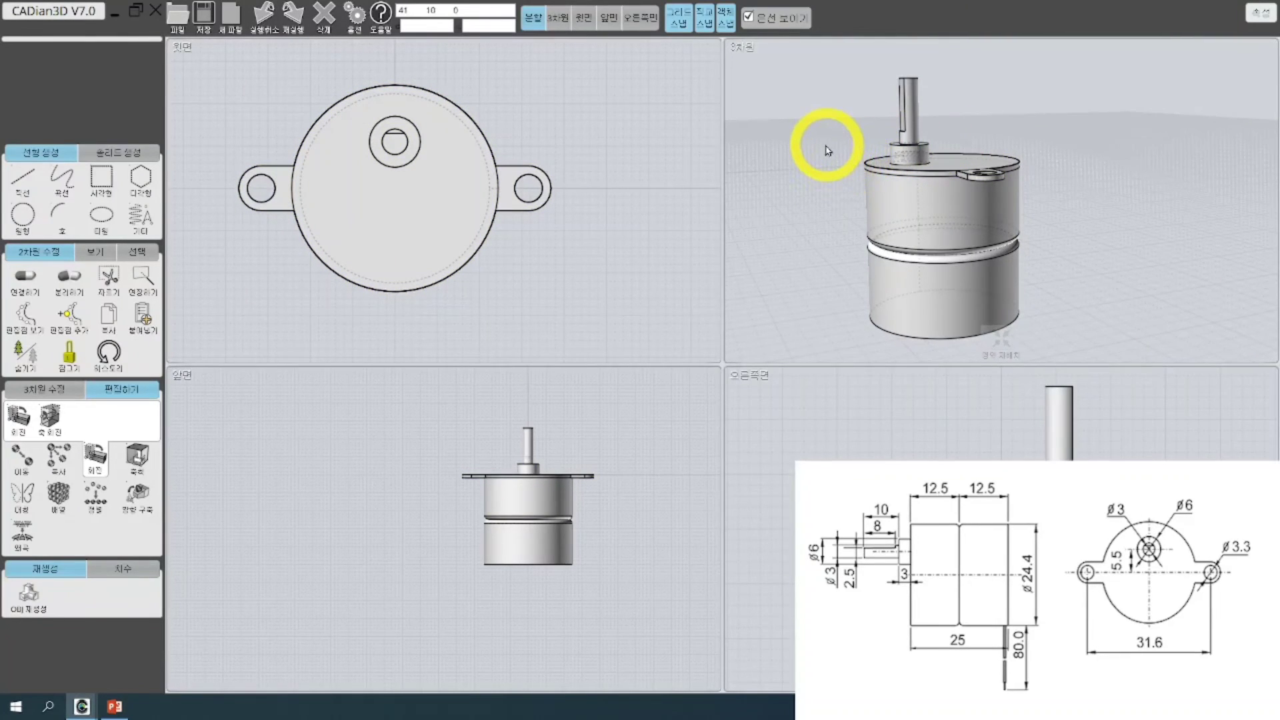
# Examine the shaft, its collar and the upper body from several angles, and refit the views around the motor
pyautogui.scroll(3, 973, 234)
pyautogui.scroll(-3, 968, 166)
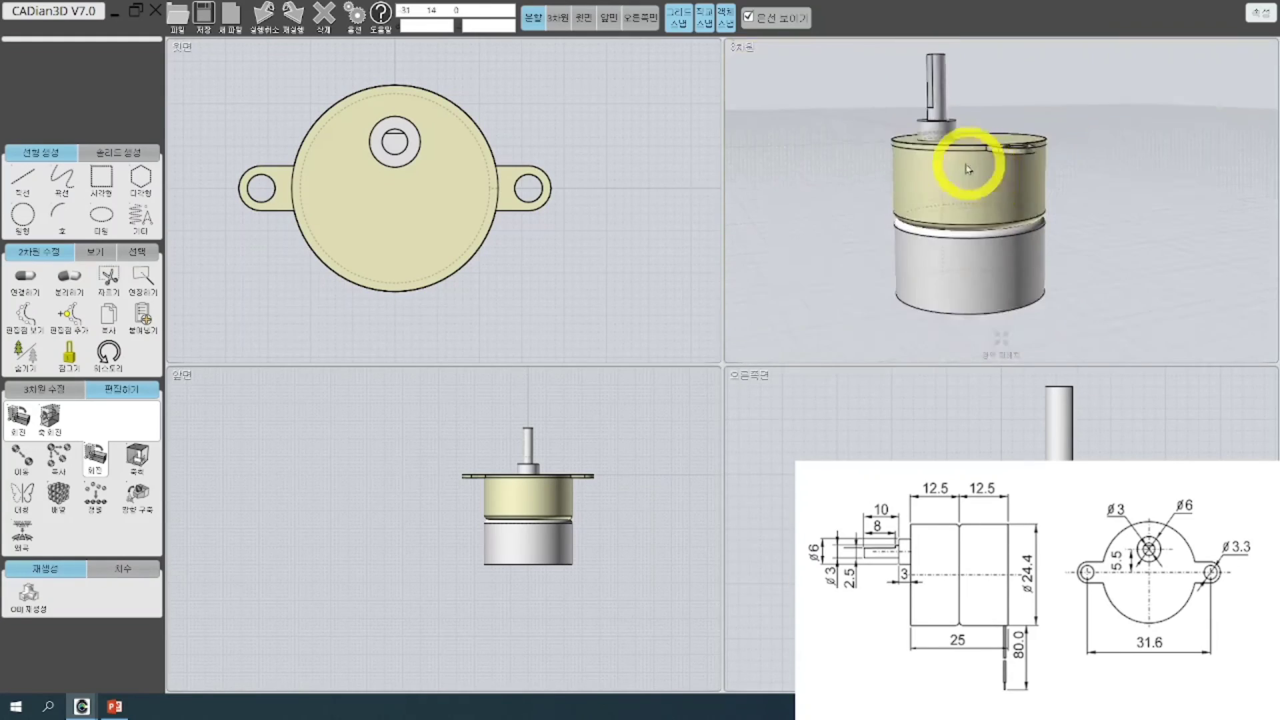
pyautogui.moveTo(968, 168); pyautogui.dragTo(1008, 222, button='right')
pyautogui.scroll(1, 1019, 187)
pyautogui.scroll(2, 997, 192)
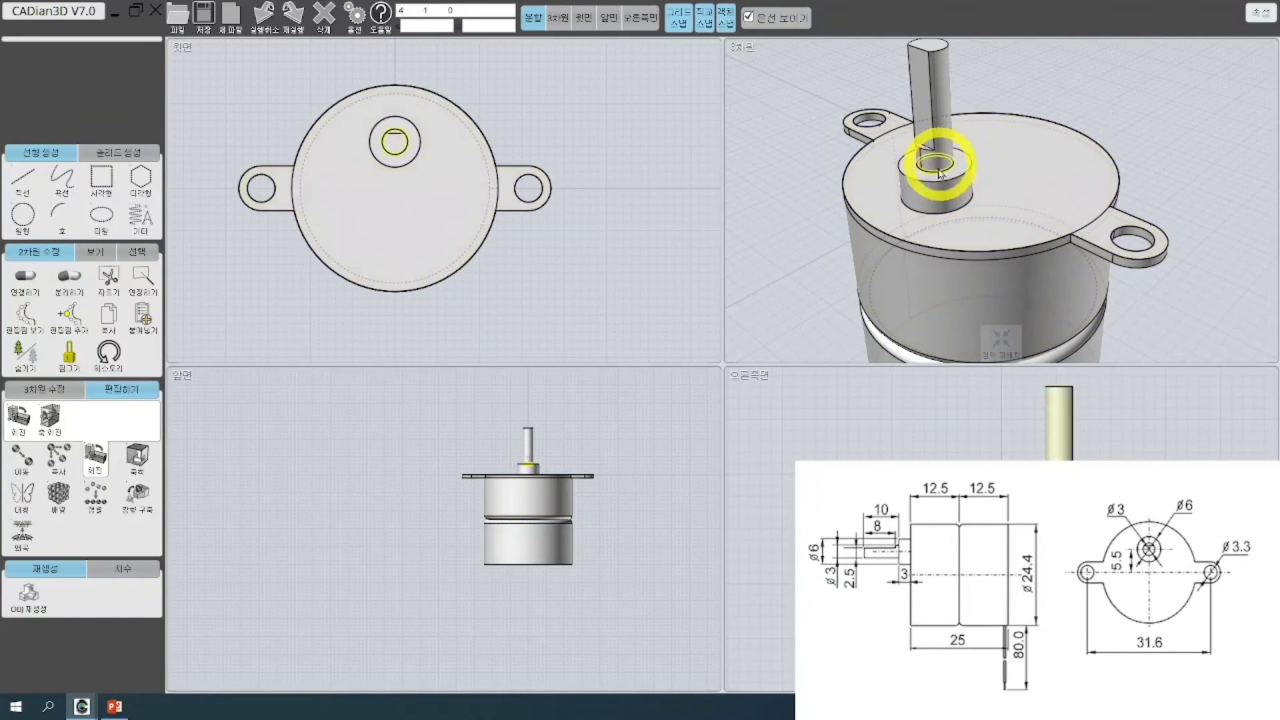
pyautogui.scroll(2, 938, 171)
pyautogui.click(924, 191)
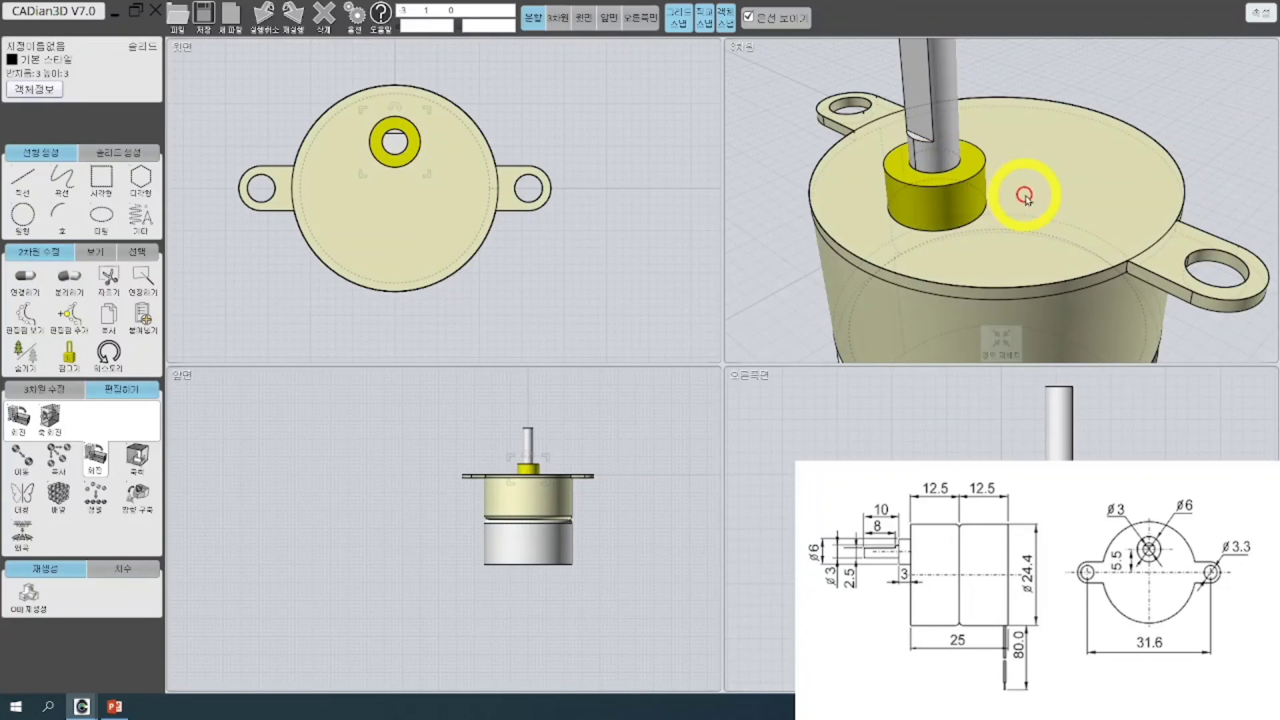
pyautogui.click(1024, 195)
pyautogui.scroll(-3, 1020, 253)
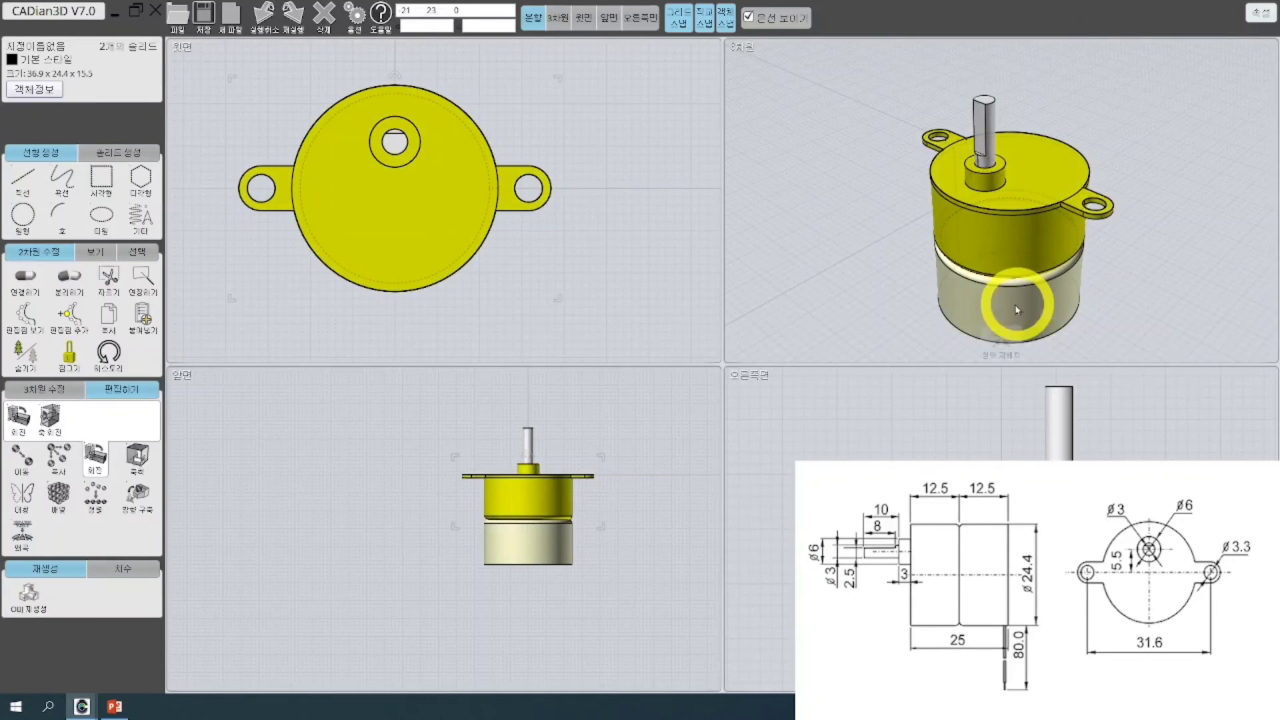
pyautogui.moveTo(1010, 310); pyautogui.dragTo(1010, 282, button='right')
pyautogui.press('Escape')
pyautogui.scroll(-2, 627, 177)
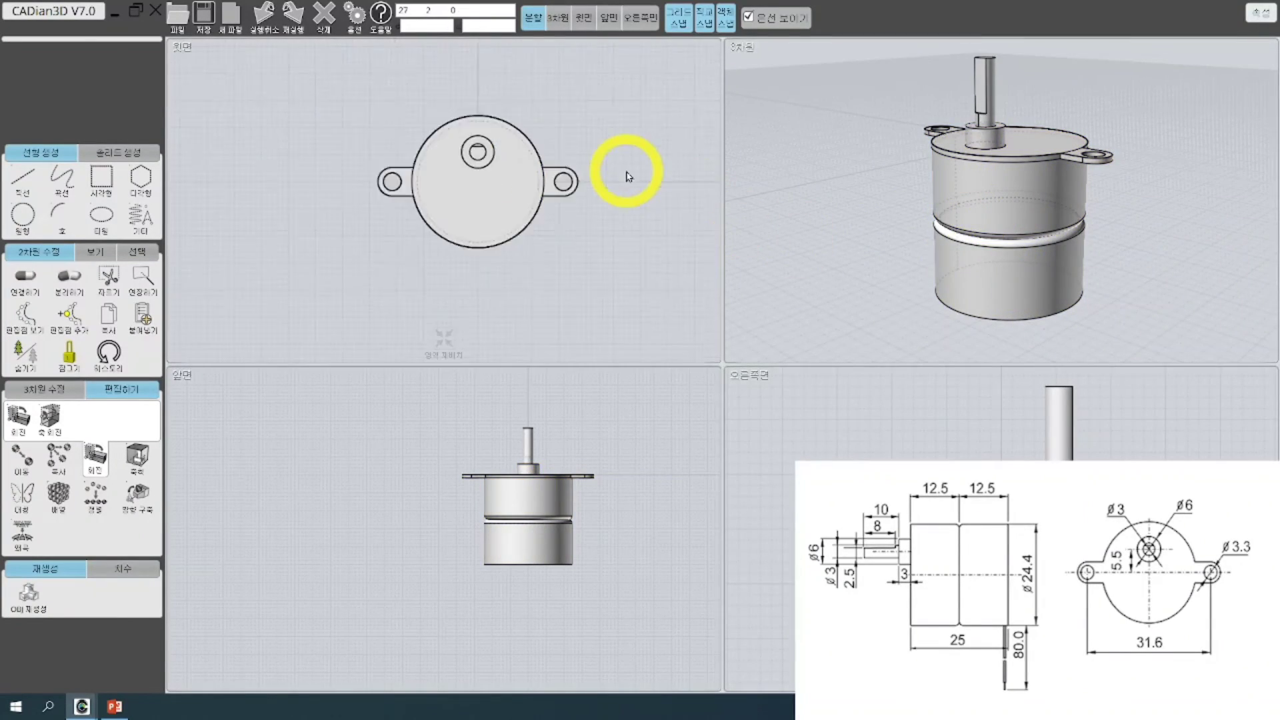
pyautogui.click(444, 338)
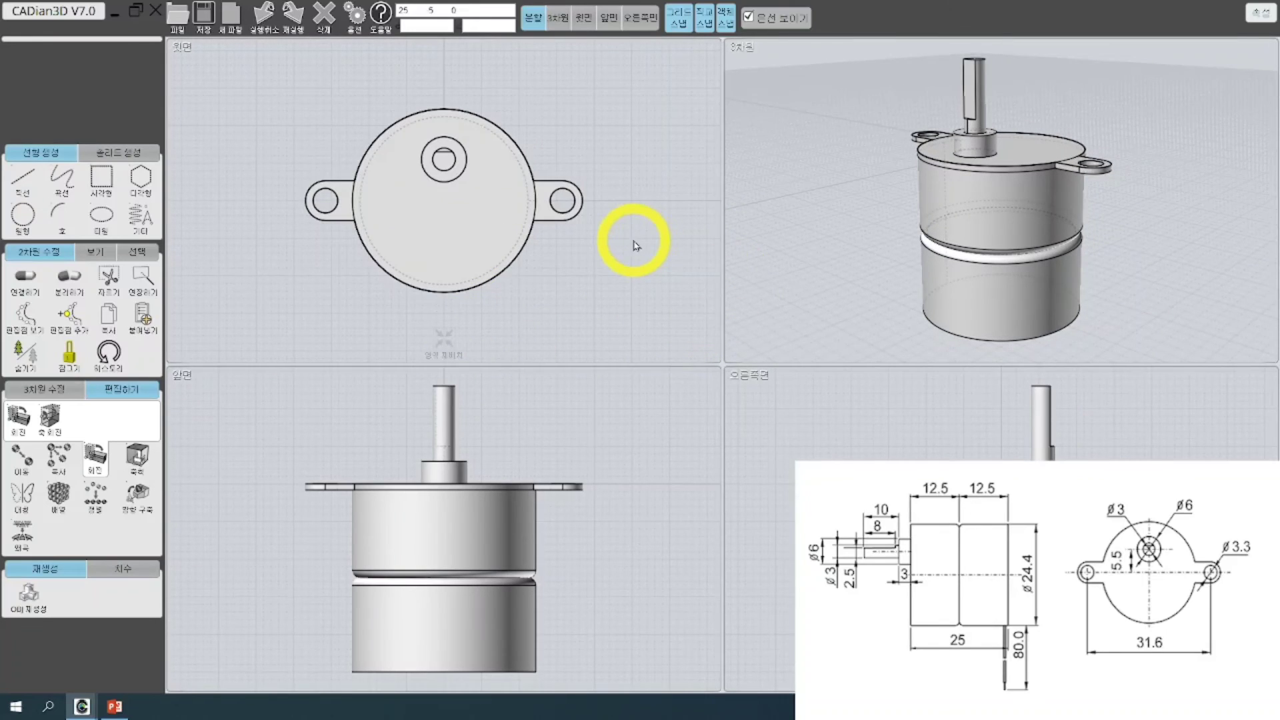
# Add a new unnamed style with a brown basic colour to the style list
pyautogui.scroll(2, 510, 193)
pyautogui.scroll(1, 1009, 135)
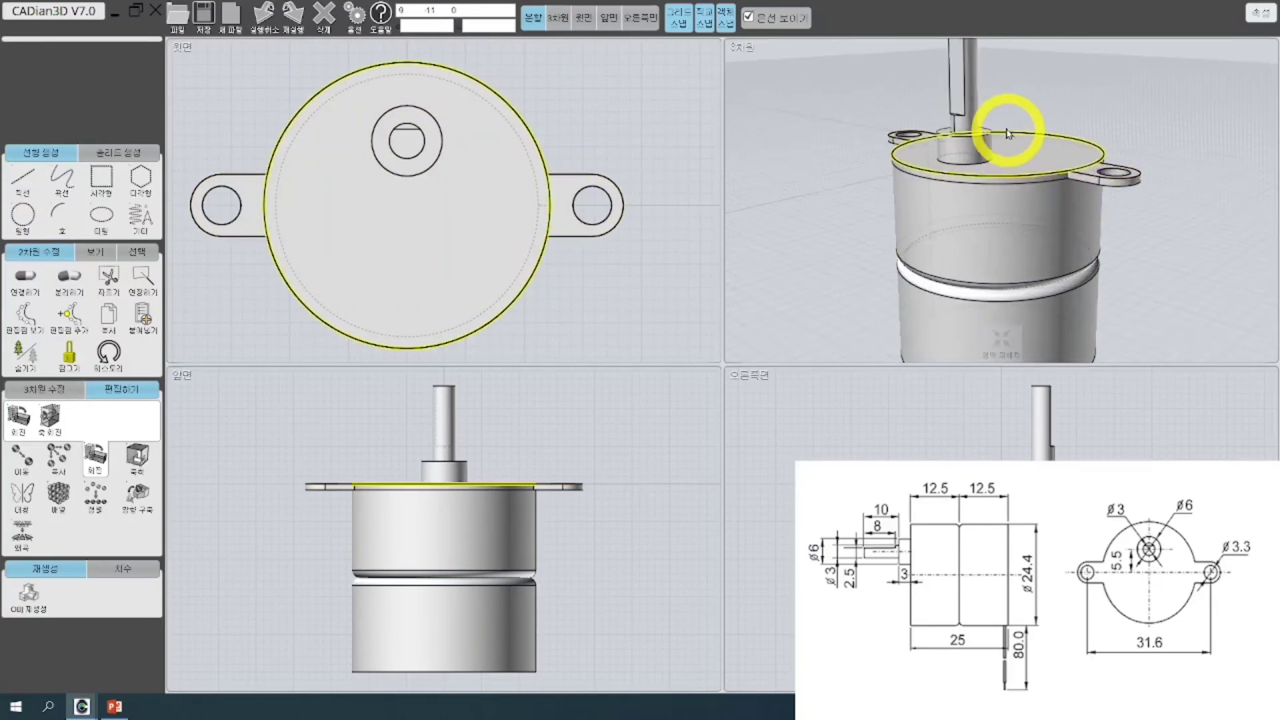
pyautogui.scroll(1, 1000, 137)
pyautogui.click(911, 152)
pyautogui.click(57, 58)
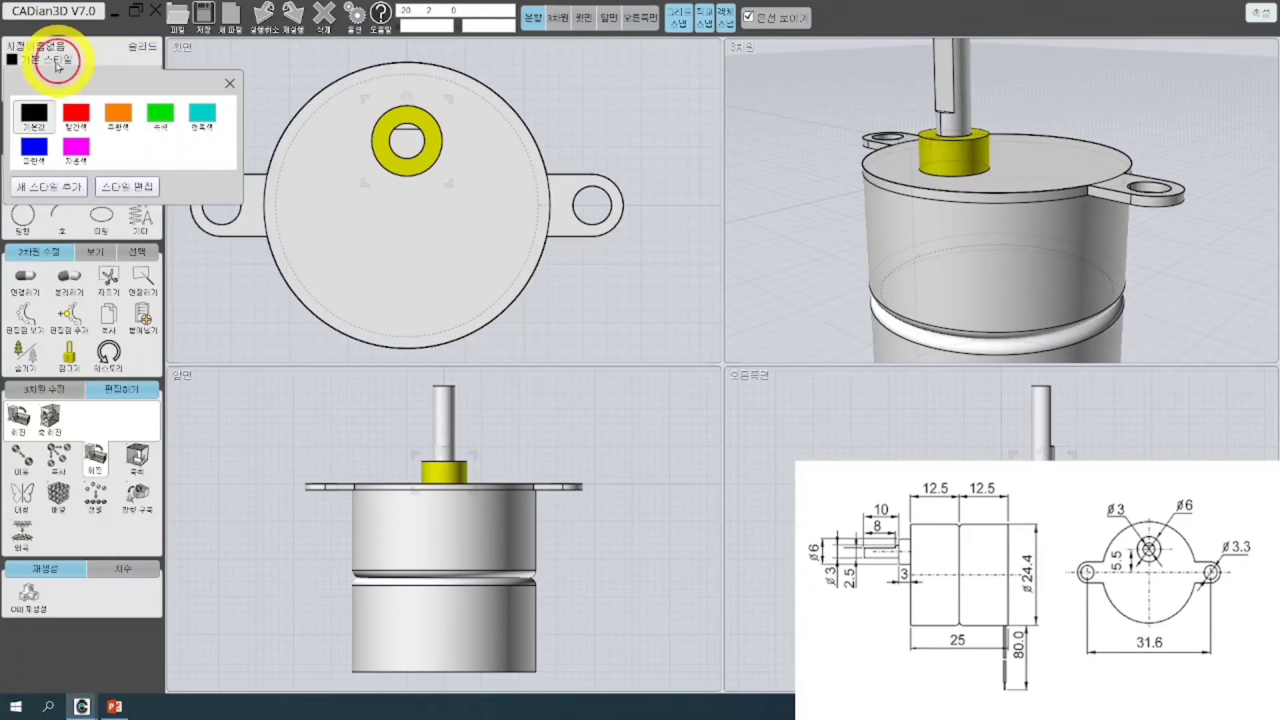
pyautogui.click(127, 186)
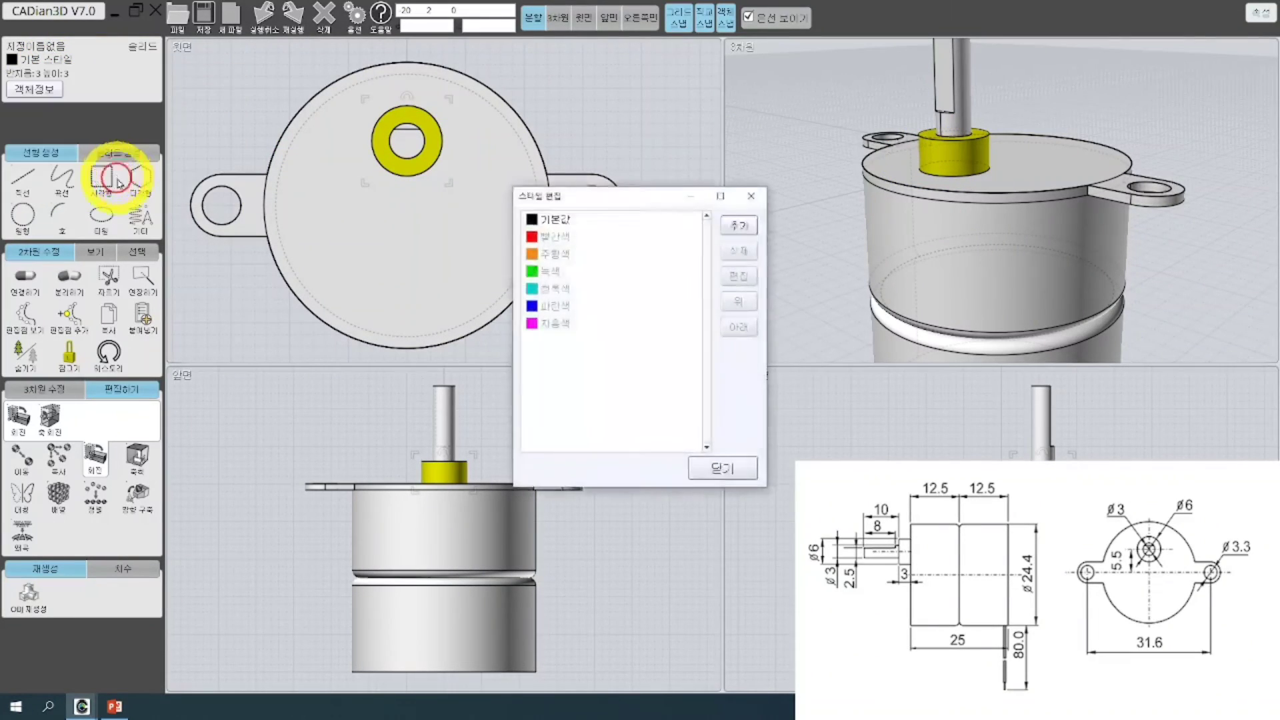
pyautogui.click(737, 225)
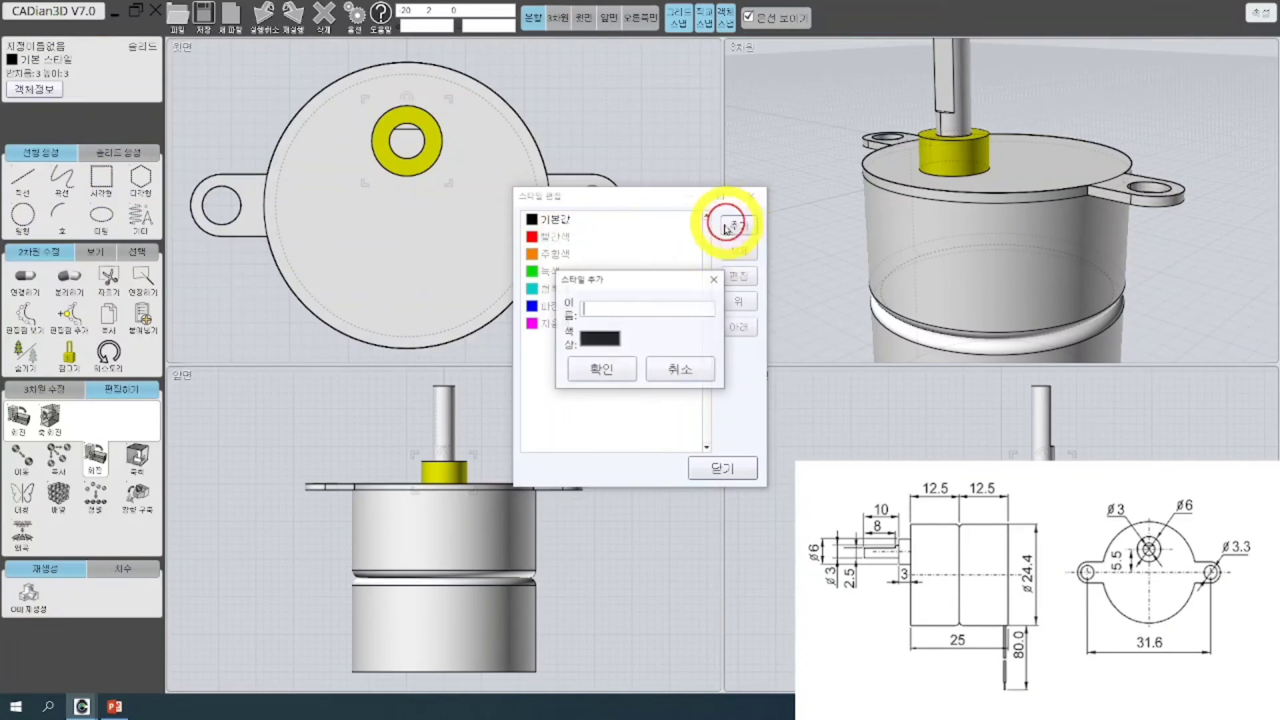
pyautogui.click(600, 340)
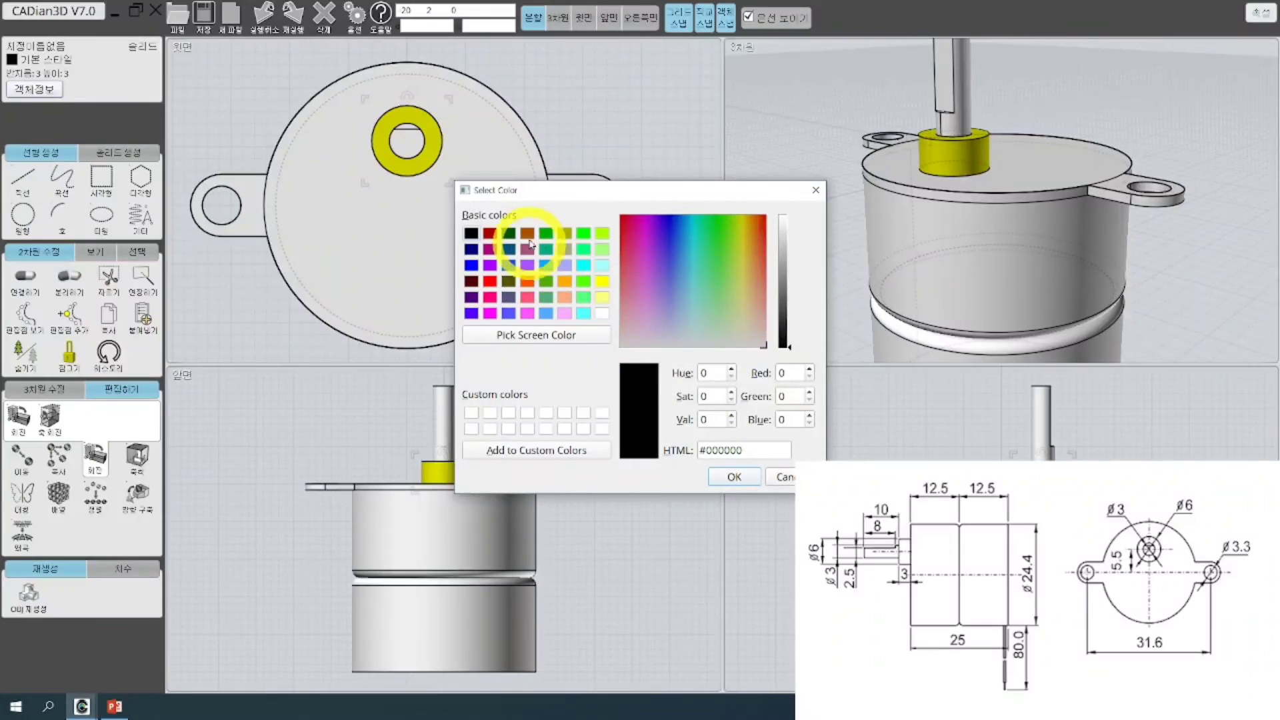
pyautogui.click(528, 235)
pyautogui.click(732, 478)
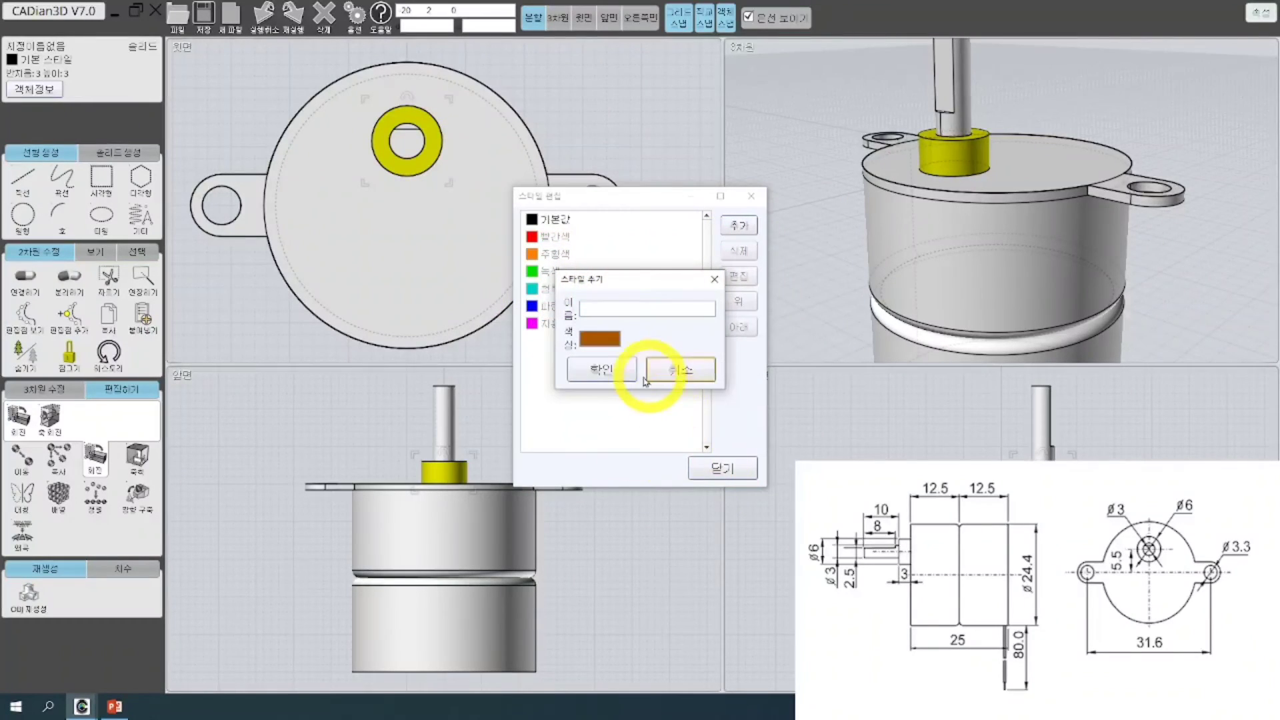
pyautogui.click(632, 374)
pyautogui.click(720, 465)
pyautogui.click(669, 288)
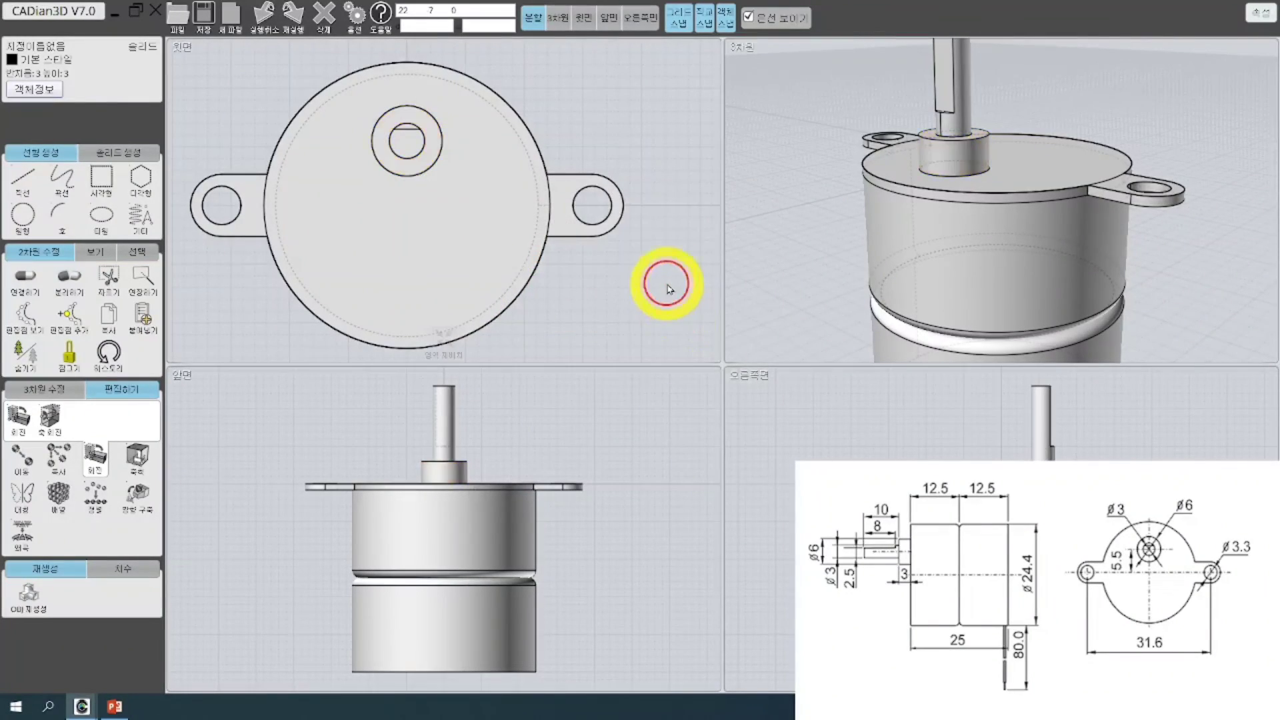
# Apply the brown style to the collar around the shaft
pyautogui.click(968, 154)
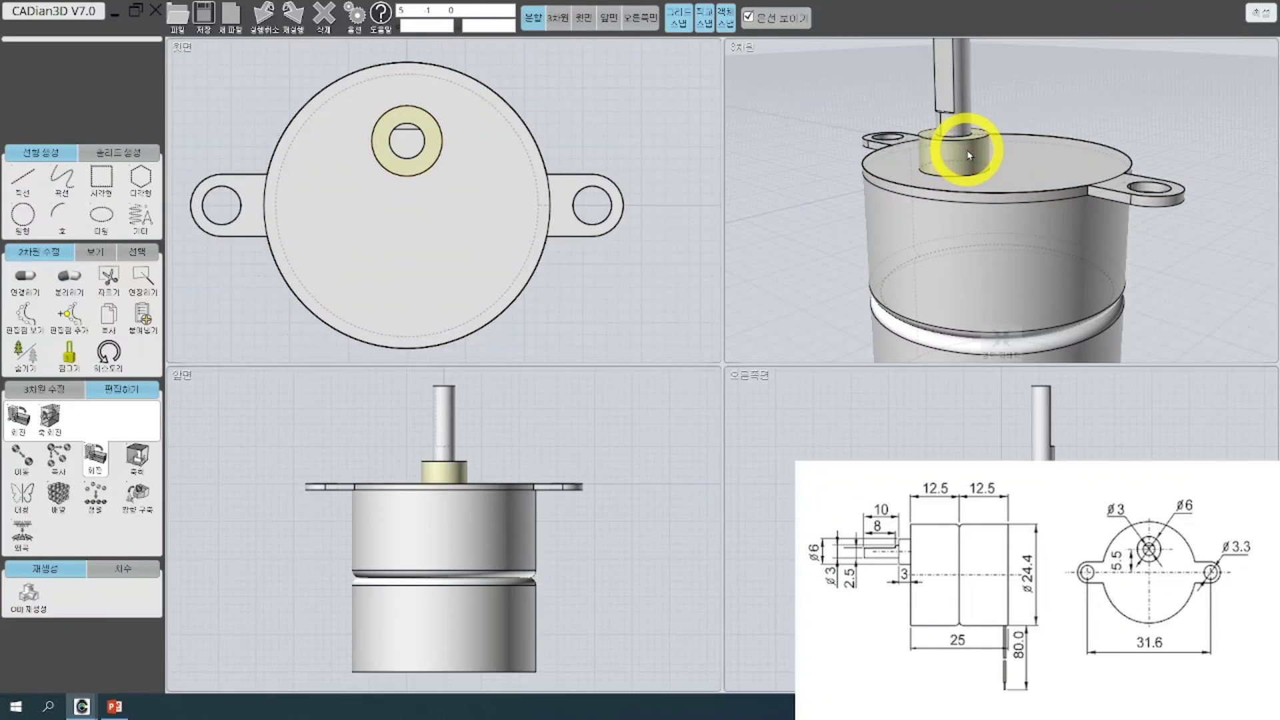
pyautogui.click(58, 62)
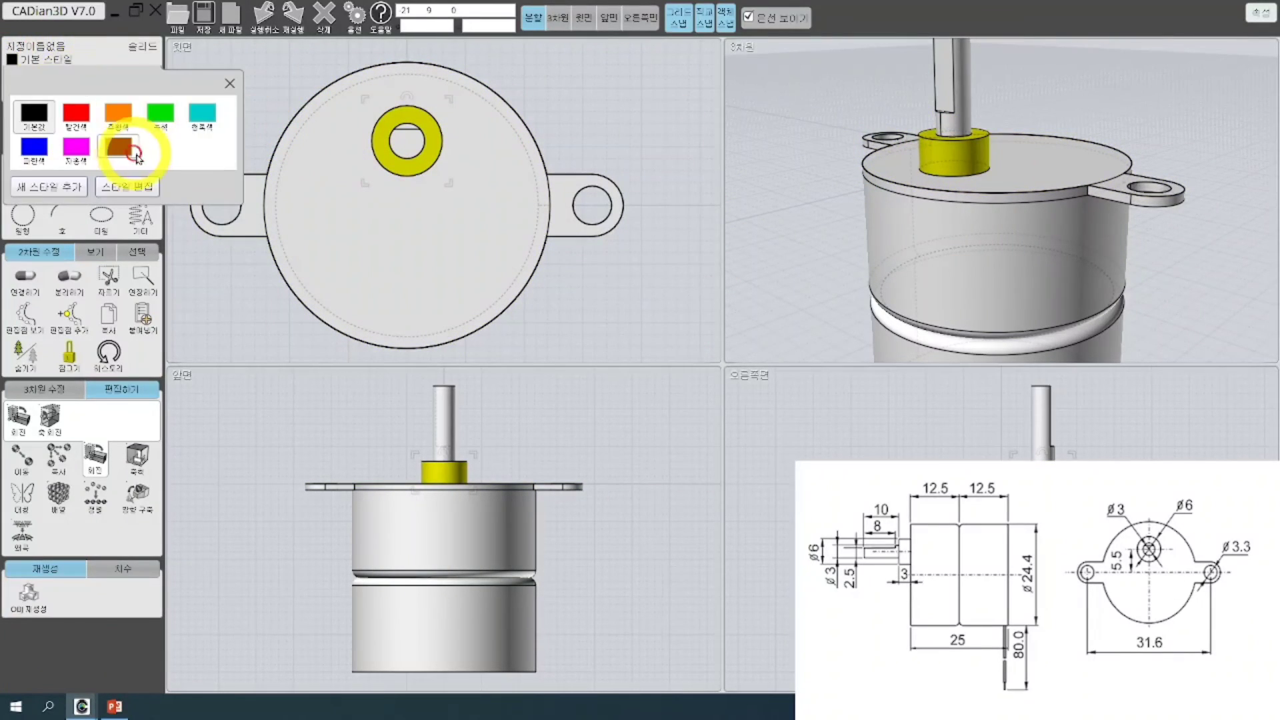
pyautogui.click(118, 140)
pyautogui.click(581, 256)
# Give the upper body with its mounting plate a new unnamed style in dark grey (#282828)
pyautogui.click(460, 216)
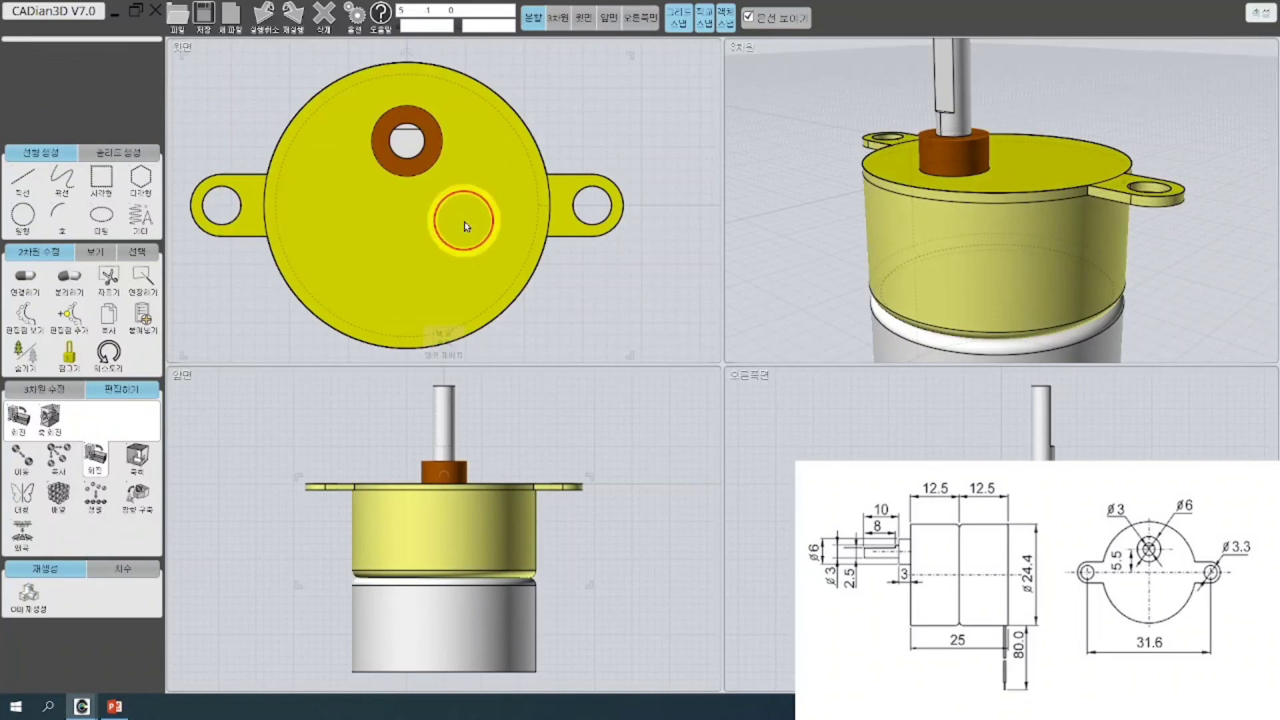
pyautogui.click(66, 64)
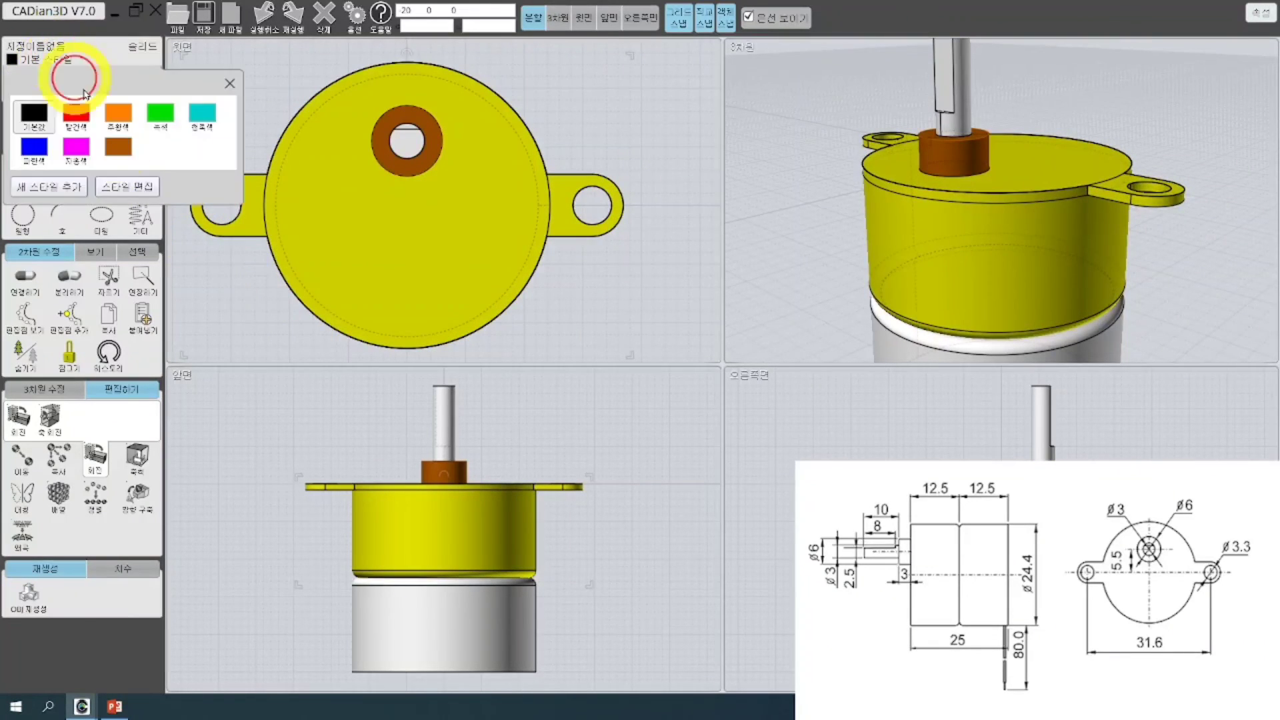
pyautogui.click(77, 177)
pyautogui.click(602, 334)
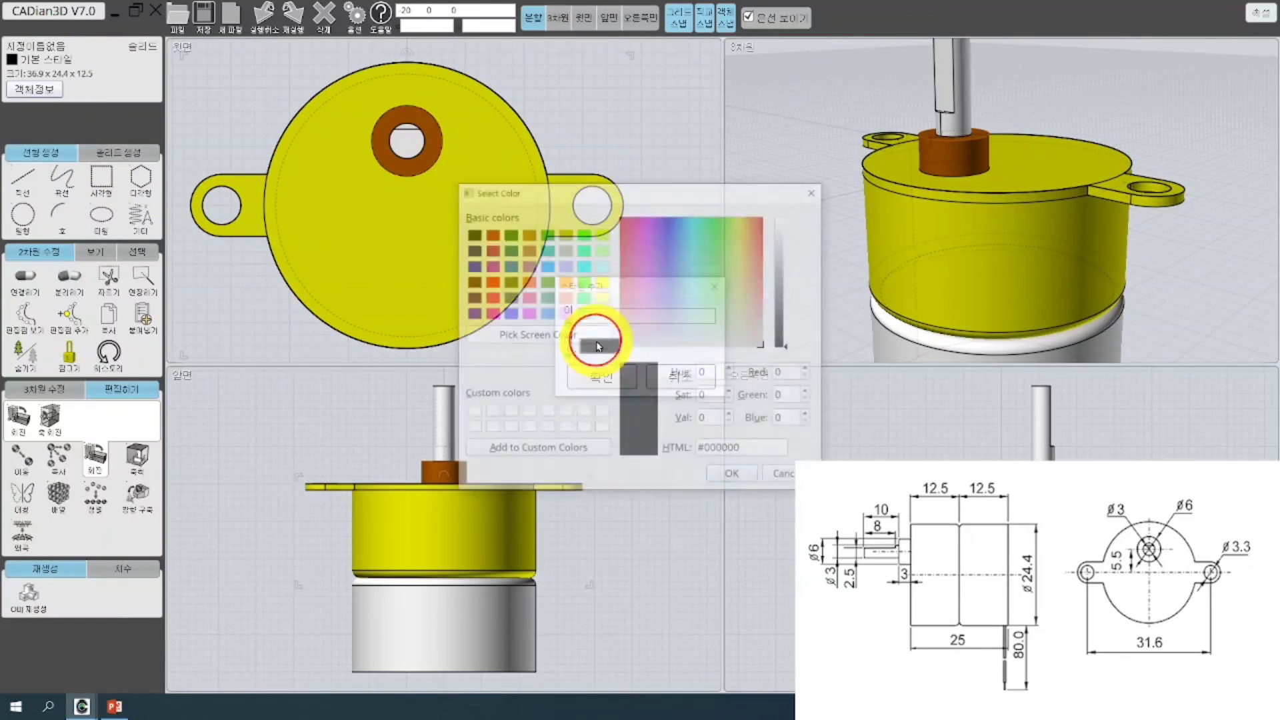
pyautogui.moveTo(773, 343); pyautogui.dragTo(781, 348)
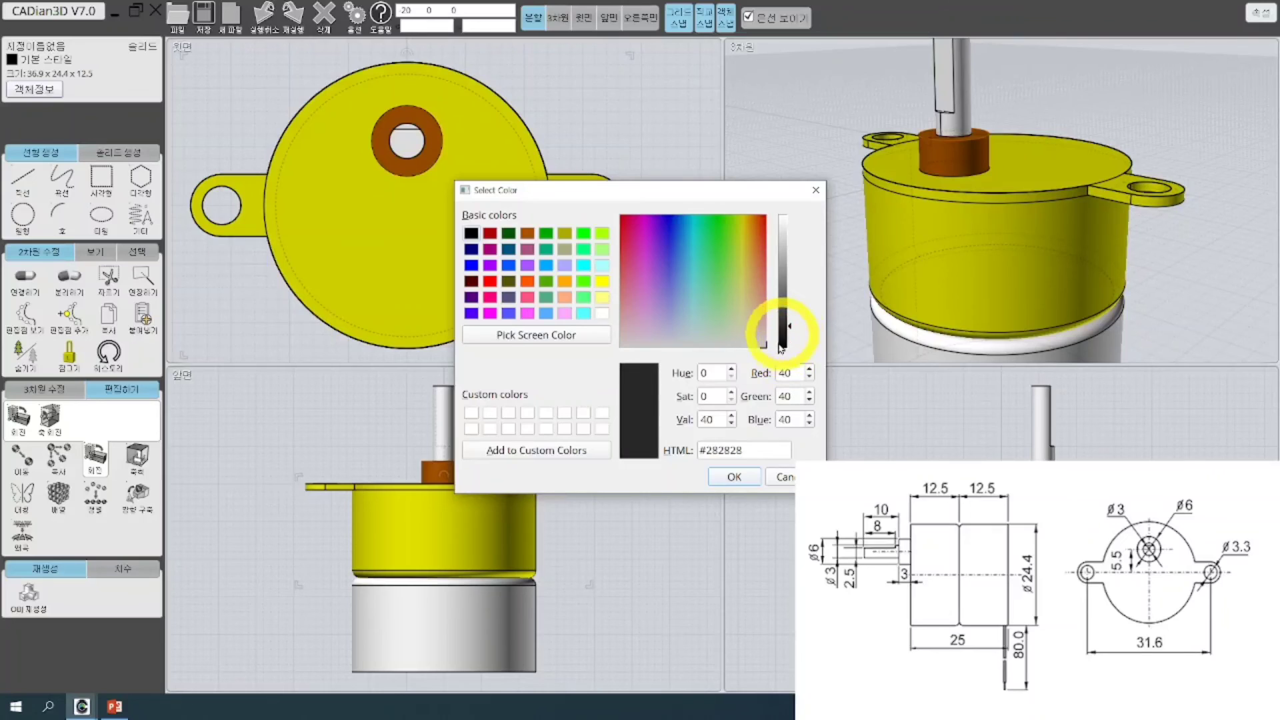
pyautogui.click(745, 475)
pyautogui.click(620, 380)
pyautogui.click(662, 294)
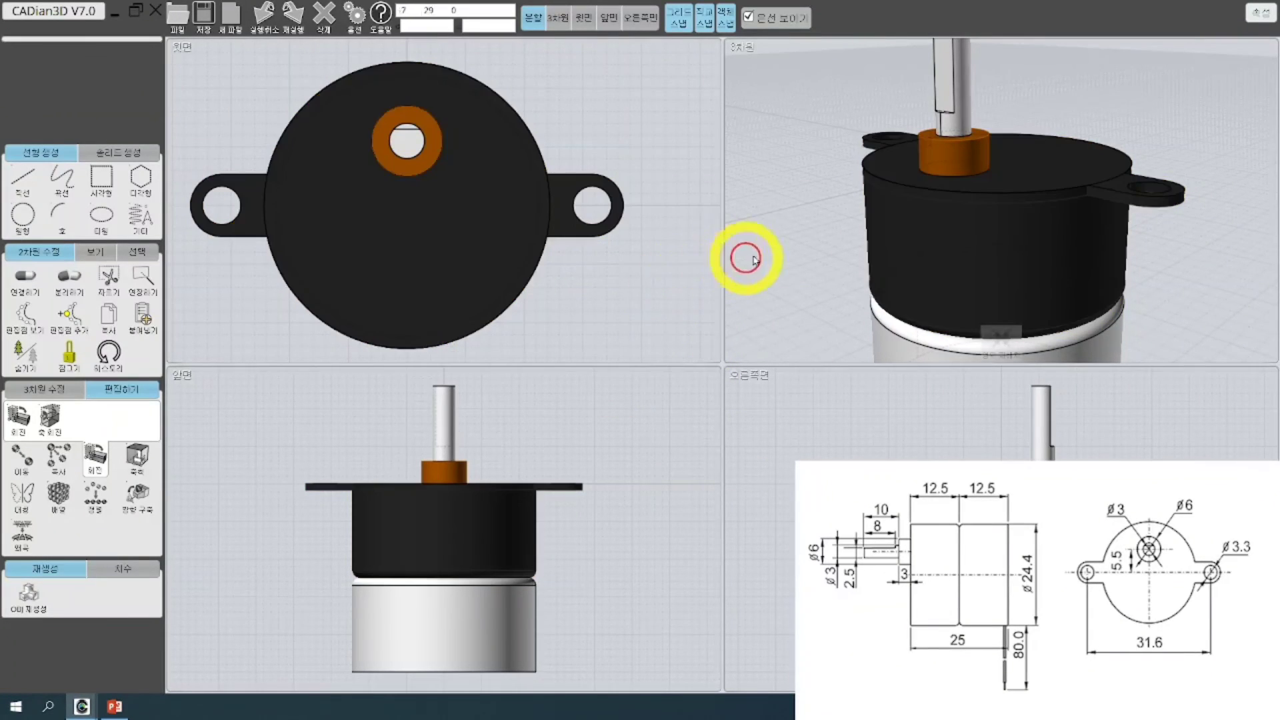
# Give the lower body and the shaft a new unnamed style in medium grey
pyautogui.scroll(-5, 877, 129)
pyautogui.scroll(3, 856, 165)
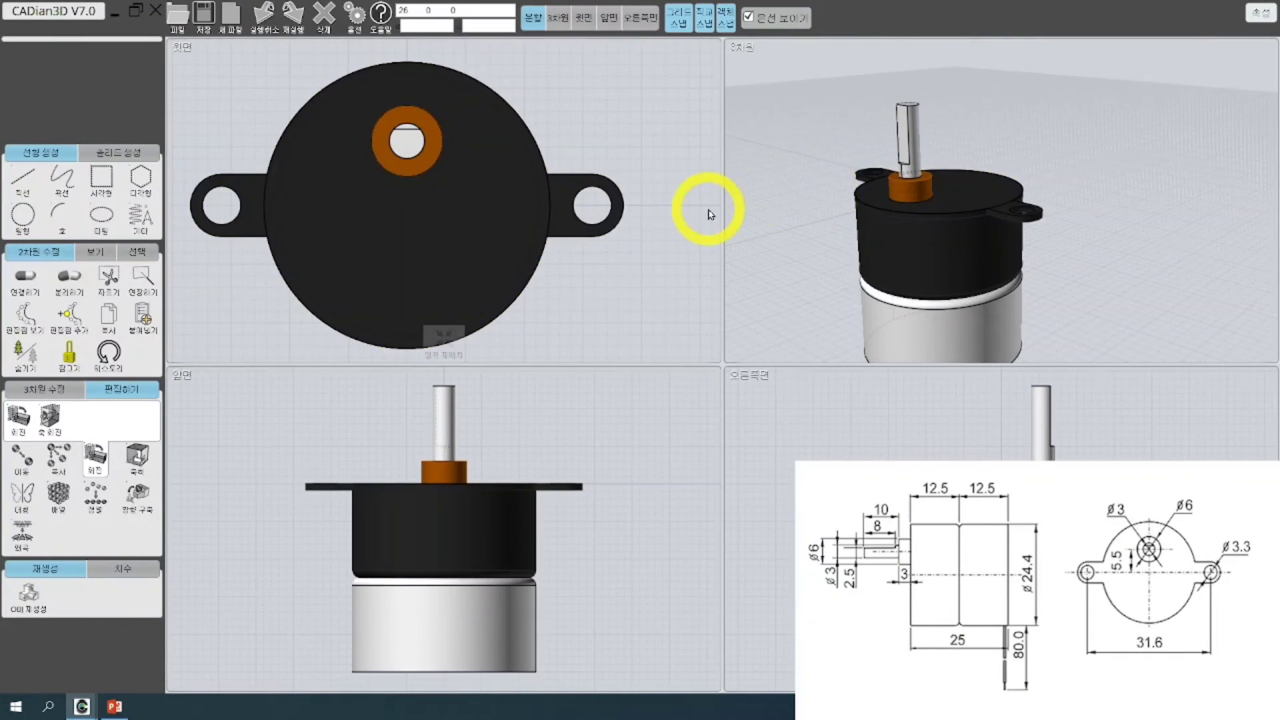
pyautogui.click(908, 320)
pyautogui.click(901, 128)
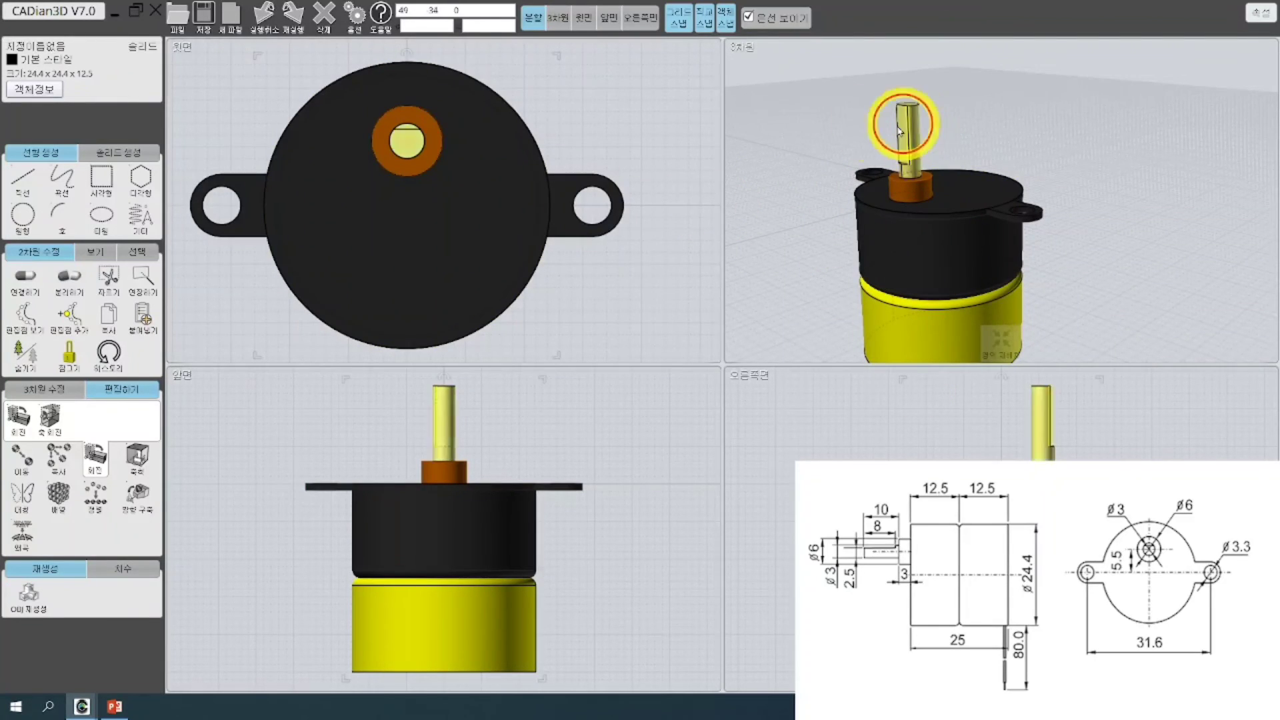
pyautogui.click(73, 59)
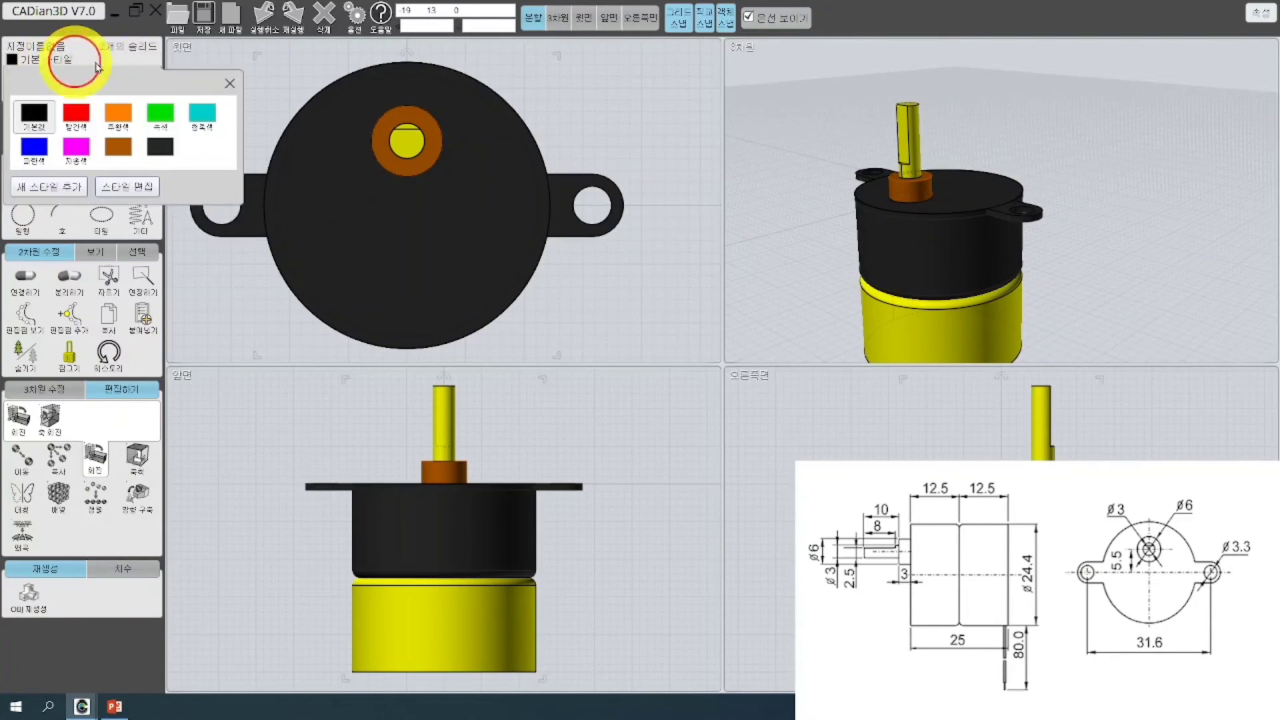
pyautogui.click(160, 158)
pyautogui.click(63, 186)
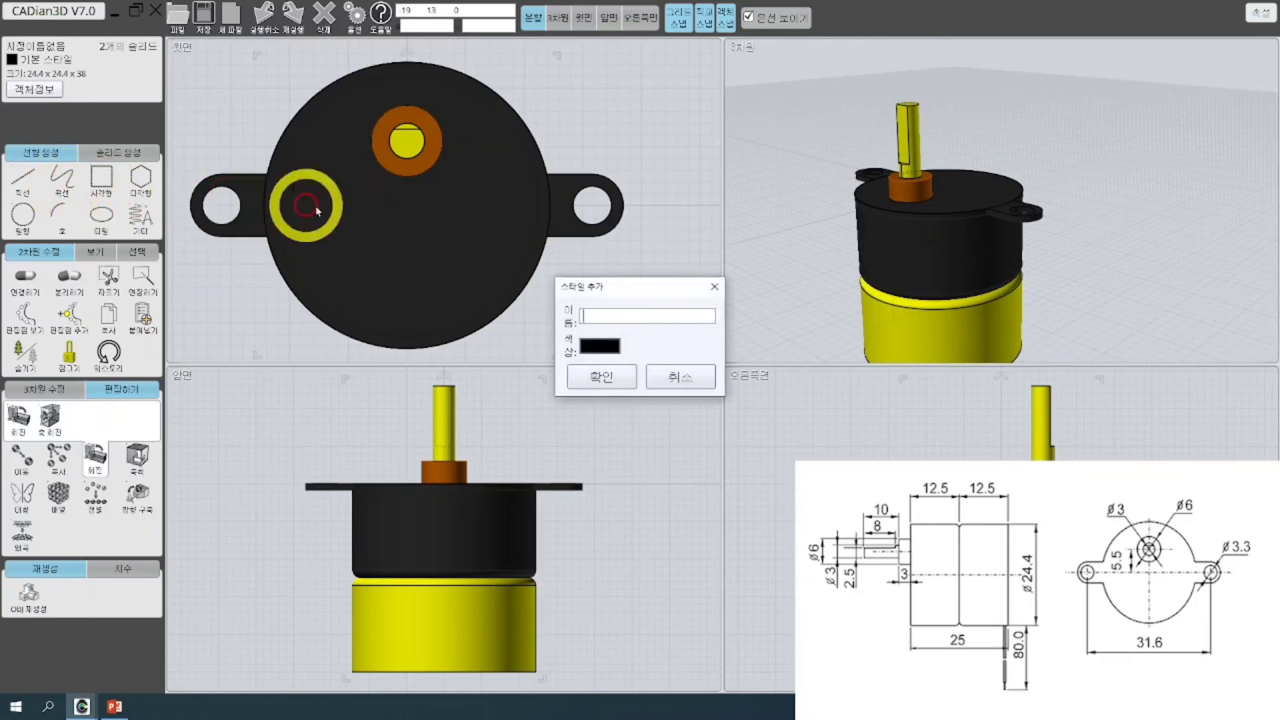
pyautogui.click(606, 357)
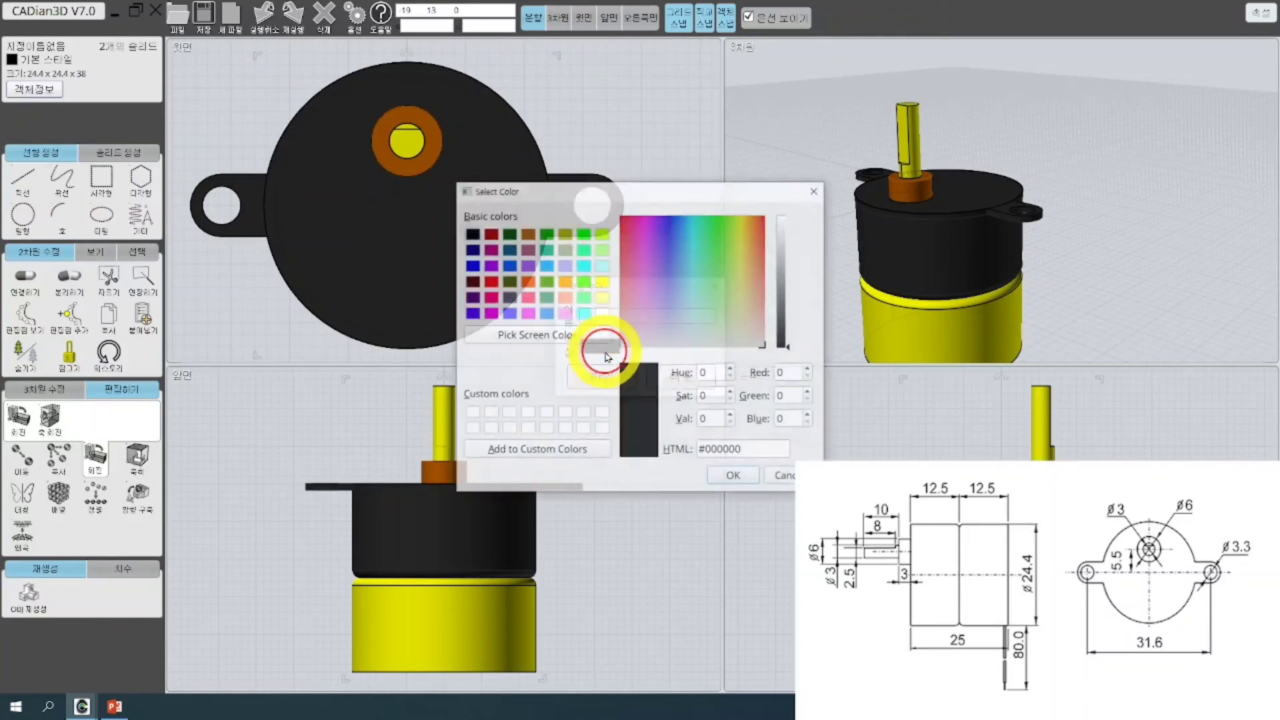
pyautogui.click(783, 275)
pyautogui.click(736, 477)
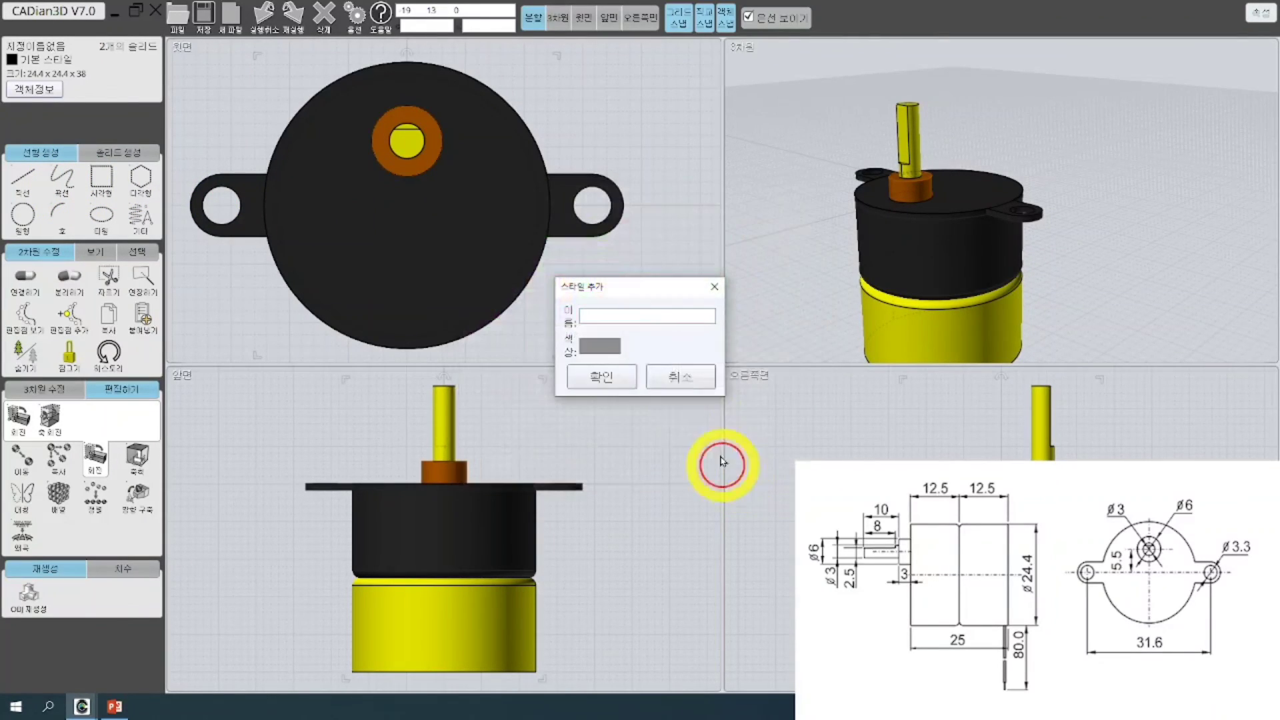
pyautogui.click(522, 366)
pyautogui.click(785, 234)
# Examine the coloured motor from several angles and check all its objects in the top view
pyautogui.scroll(-3, 785, 163)
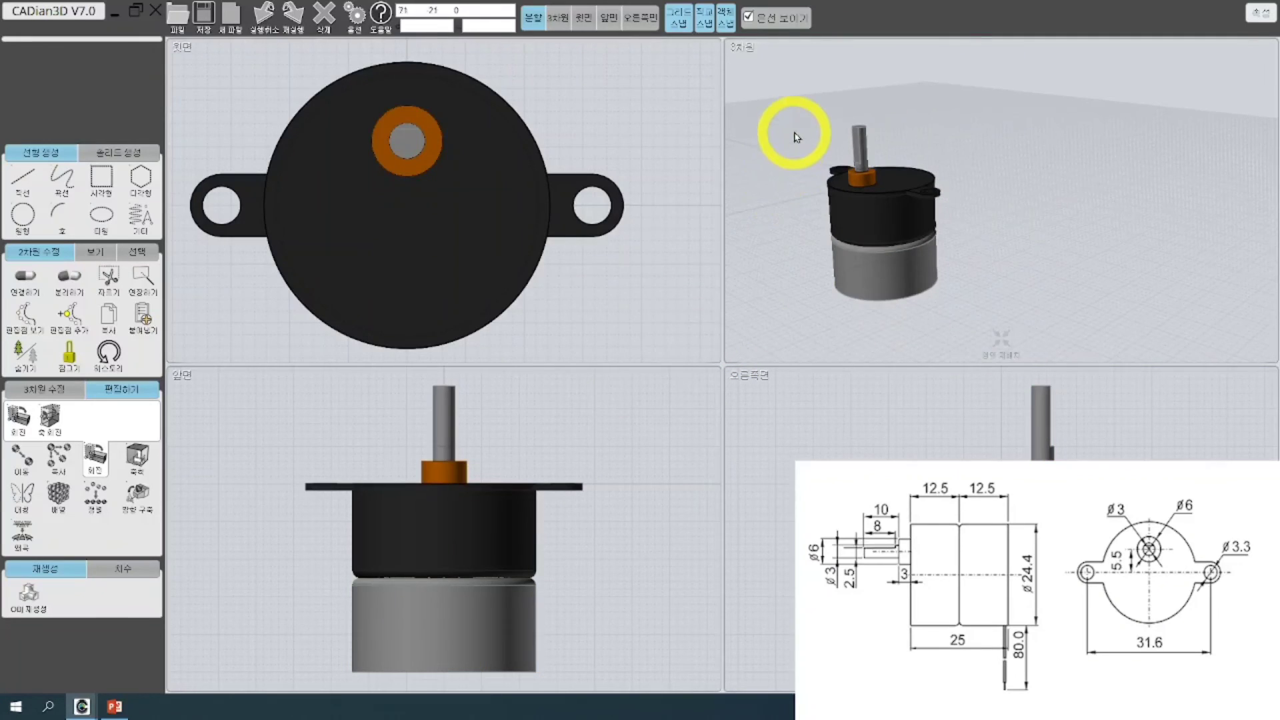
pyautogui.moveTo(770, 122); pyautogui.dragTo(890, 187, button='right')
pyautogui.rightClick(1016, 333)
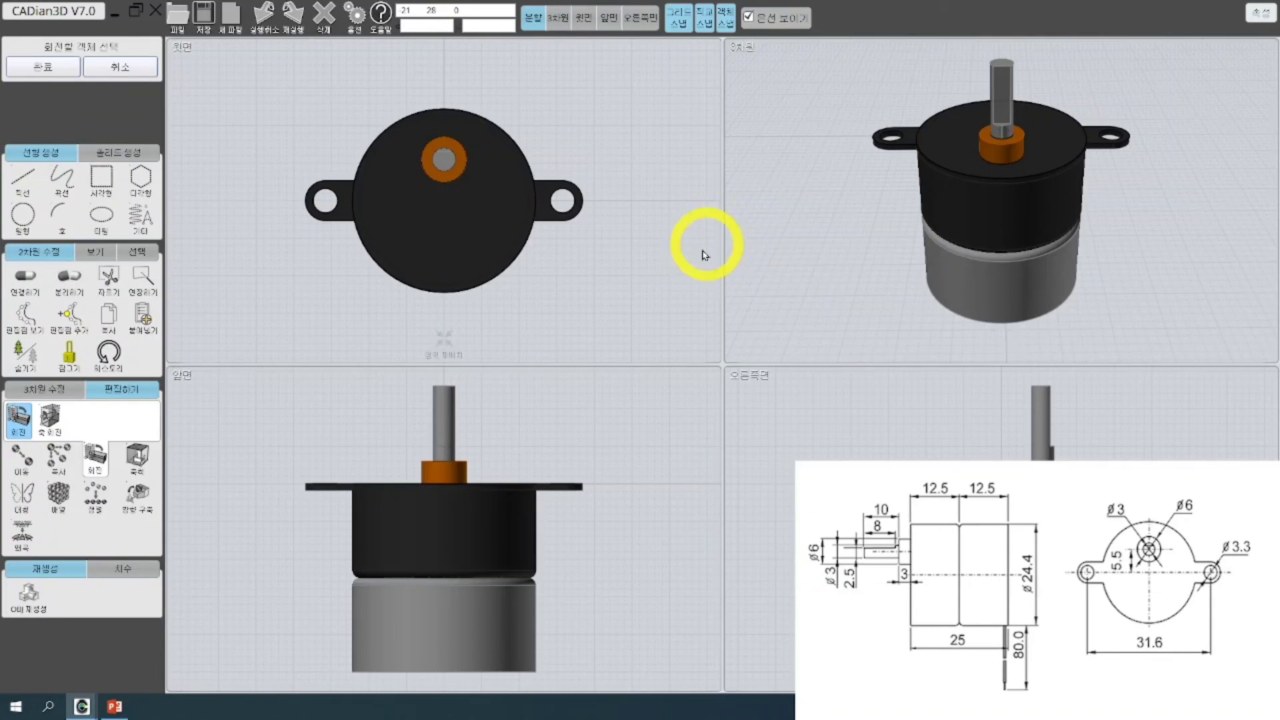
pyautogui.moveTo(276, 73); pyautogui.dragTo(287, 129)
pyautogui.rightClick(285, 128)
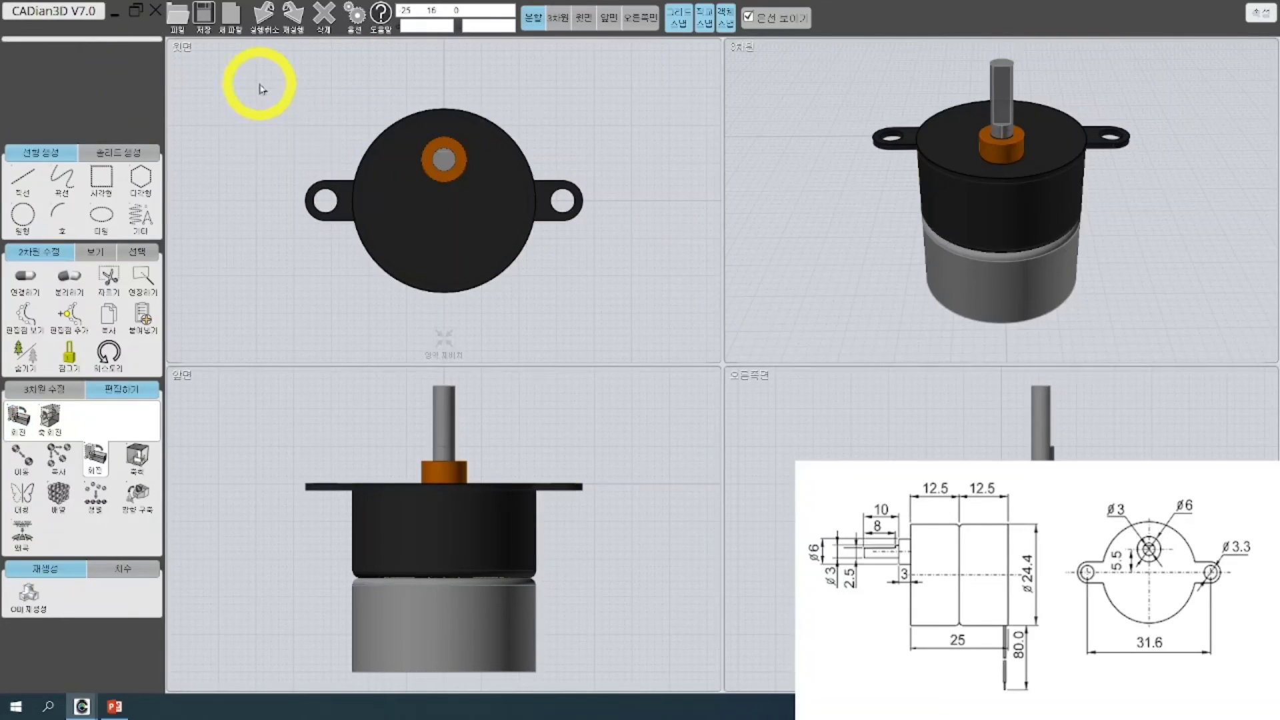
pyautogui.moveTo(258, 83); pyautogui.dragTo(653, 304)
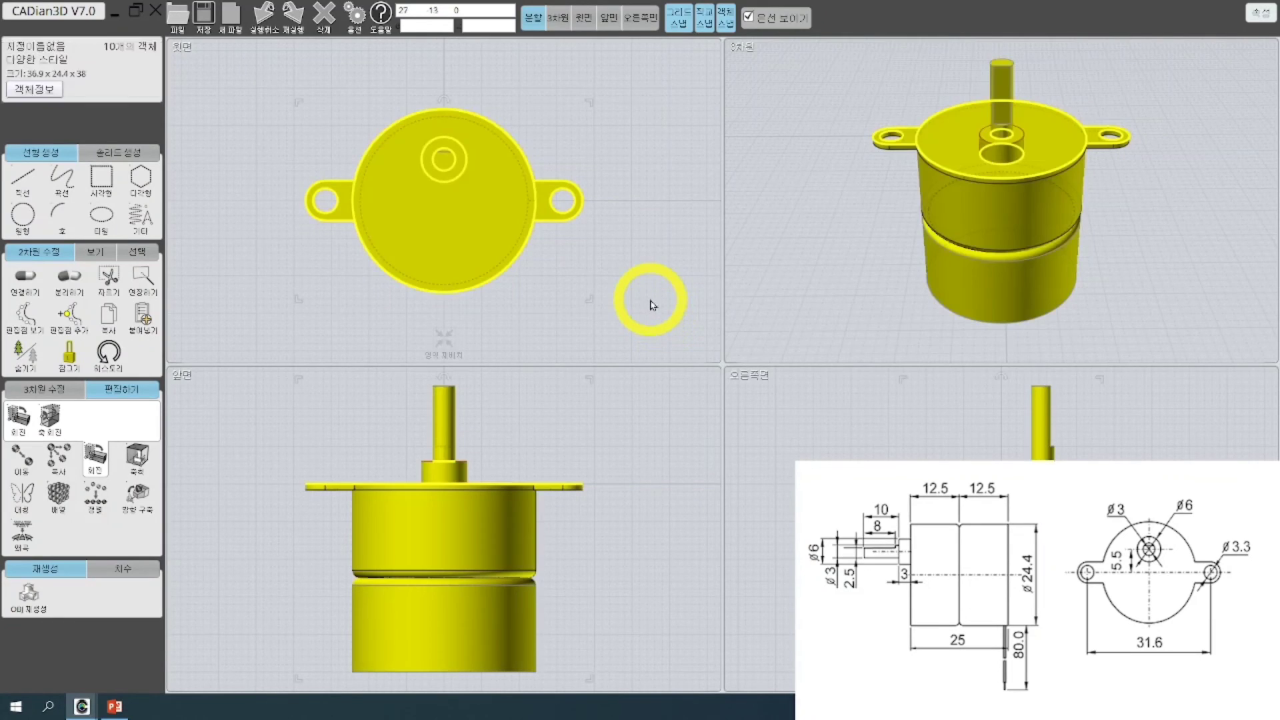
pyautogui.click(680, 239)
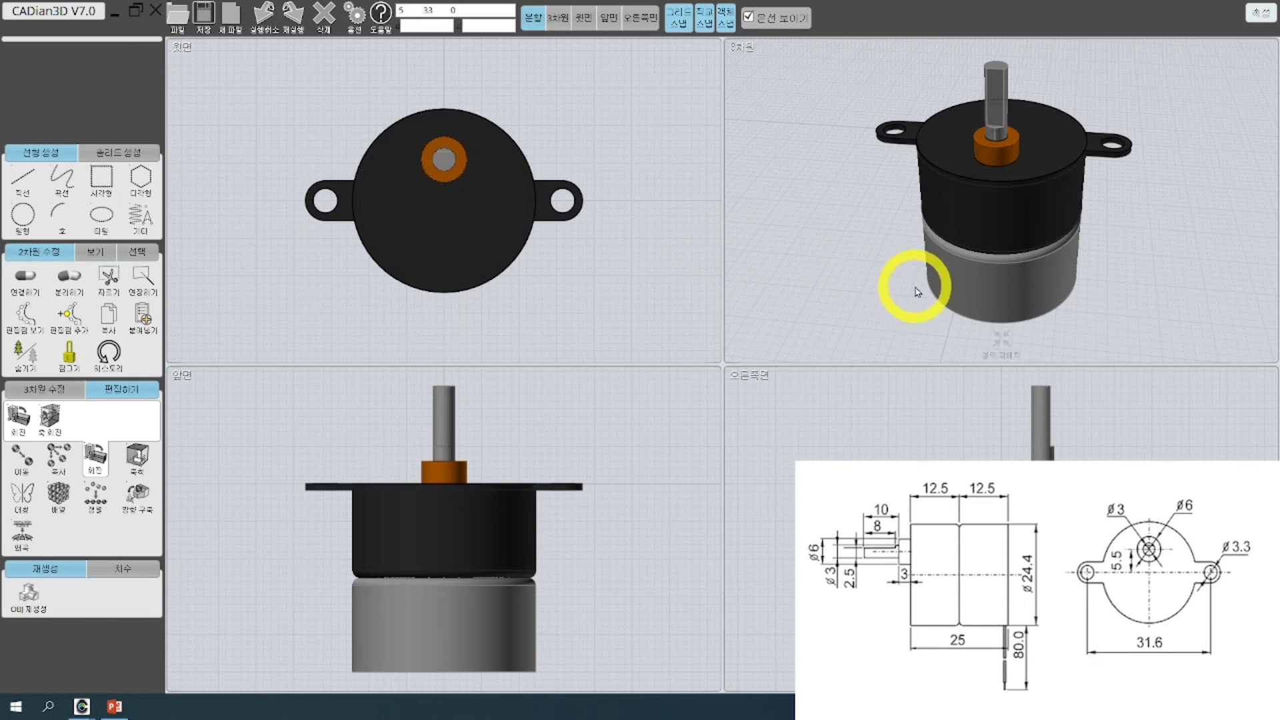
pyautogui.moveTo(909, 289)
pyautogui.mouseDown(button='middle')
pyautogui.moveTo(880, 269)
pyautogui.moveTo(851, 286)
pyautogui.moveTo(929, 300)
pyautogui.mouseUp(button='middle')
pyautogui.scroll(-2, 613, 449)
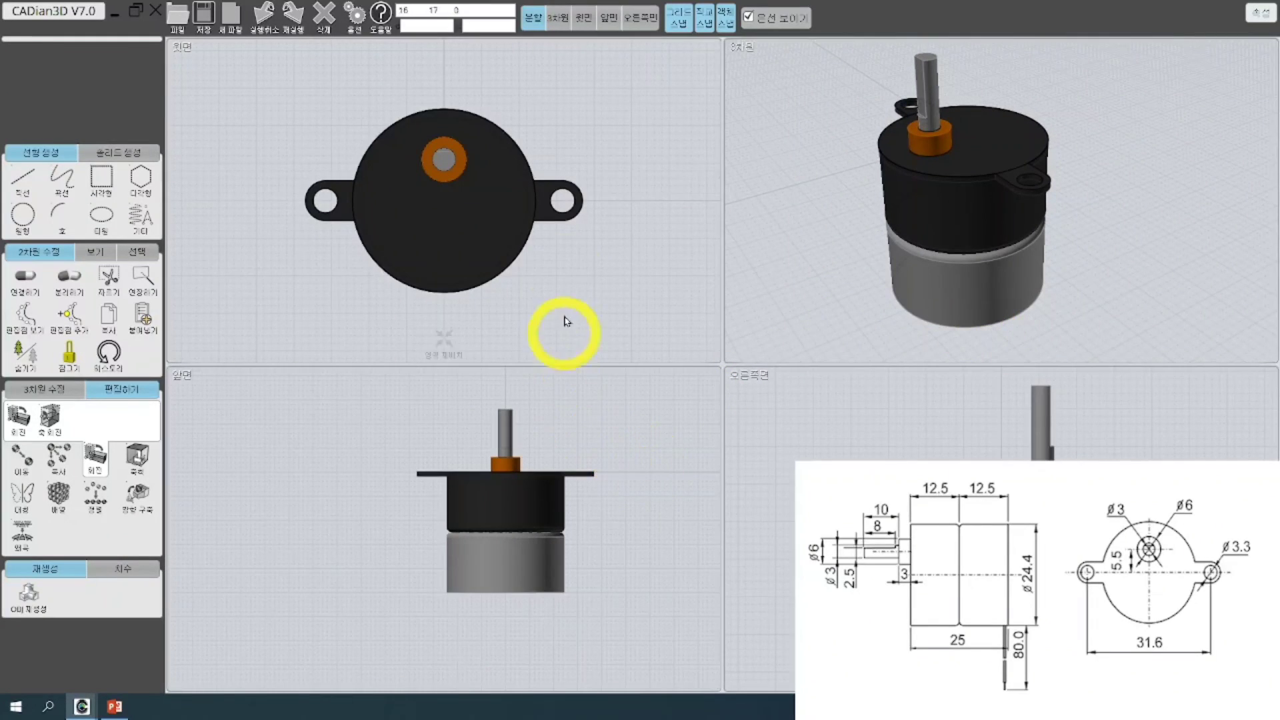
# Add a horizontal dimension across the mounting plate's full width in the top view, placed above the motor
pyautogui.click(124, 386)
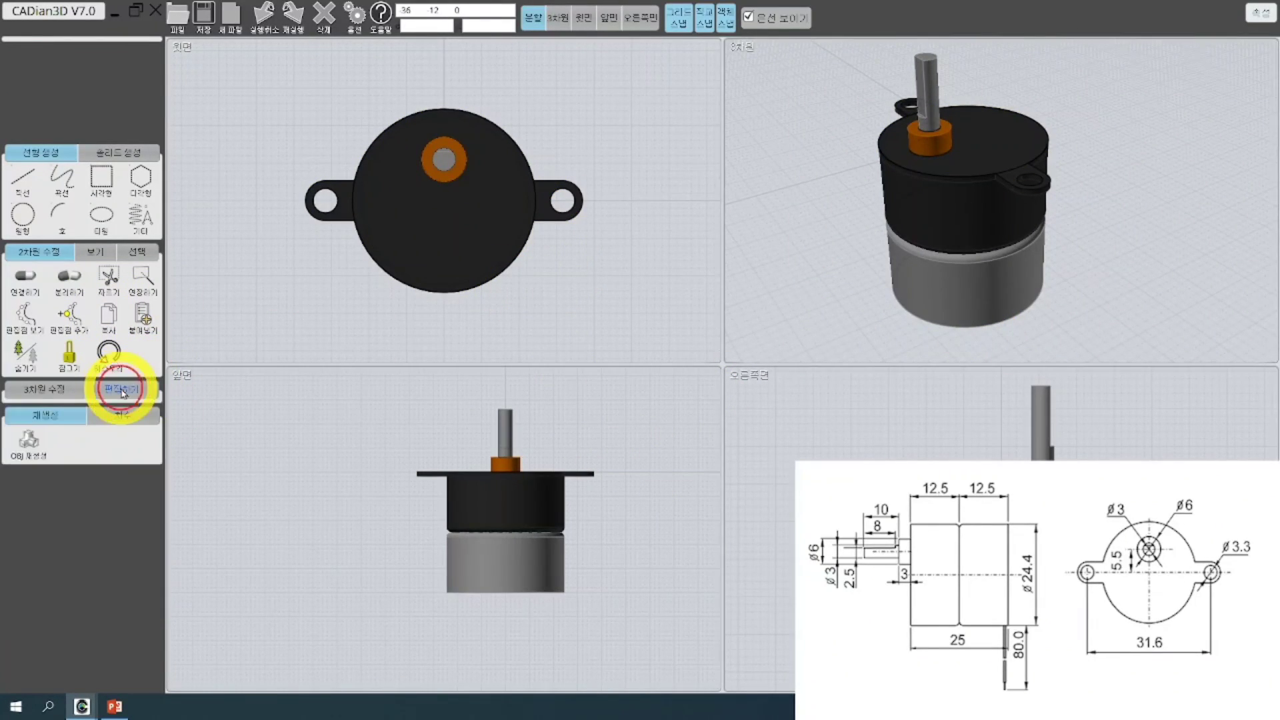
pyautogui.click(134, 457)
pyautogui.click(117, 573)
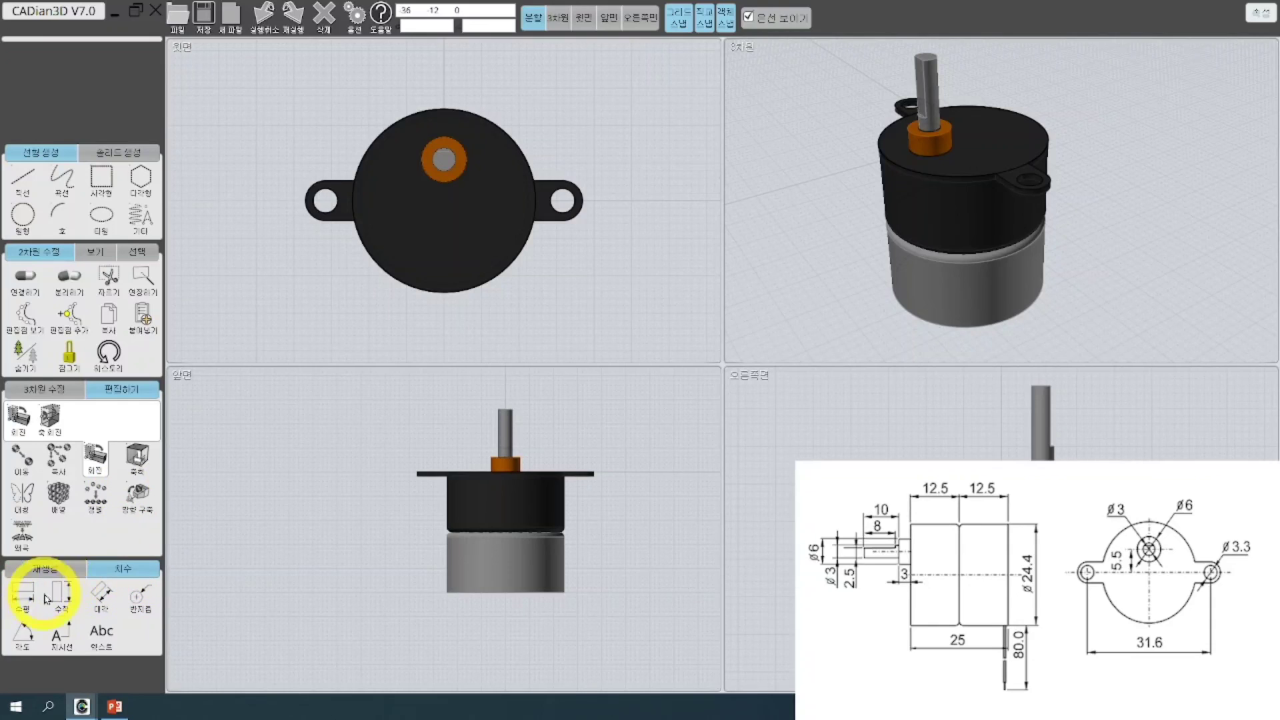
pyautogui.click(24, 596)
pyautogui.click(307, 200)
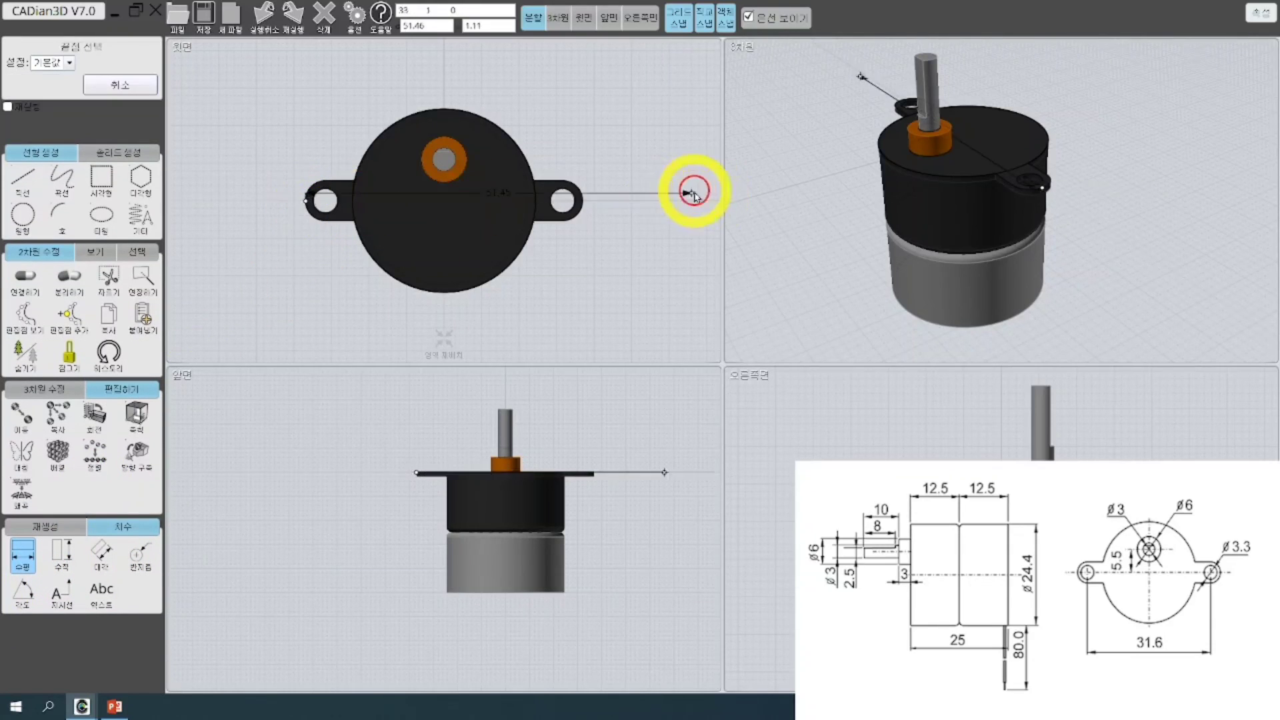
pyautogui.click(585, 204)
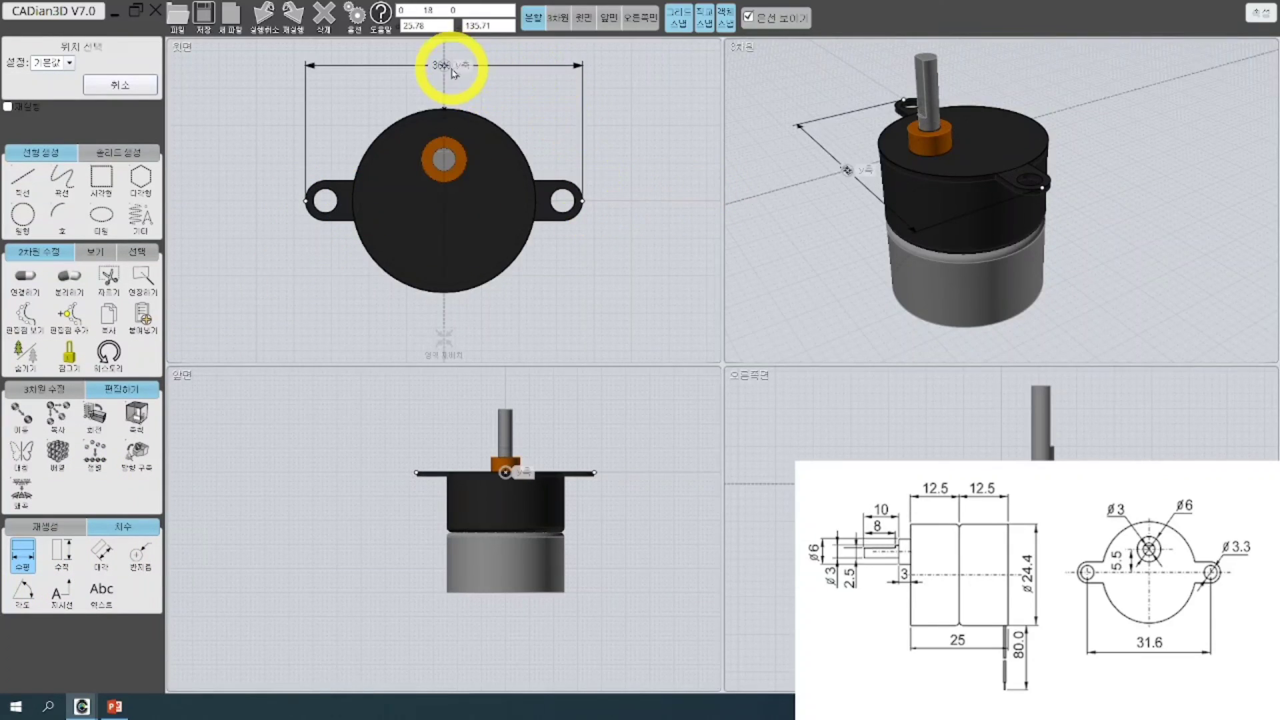
pyautogui.click(484, 66)
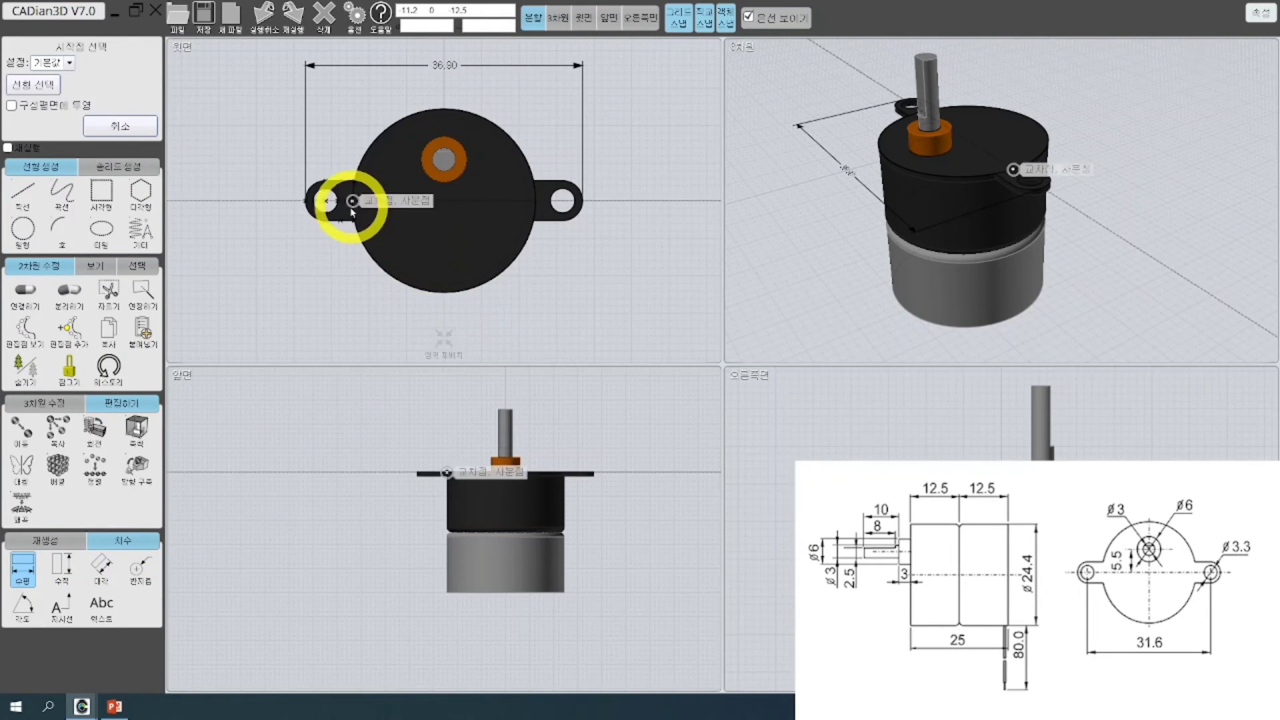
# Add a horizontal dimension between the centres of the two mounting holes, placed below the overall width dimension
pyautogui.click(326, 200)
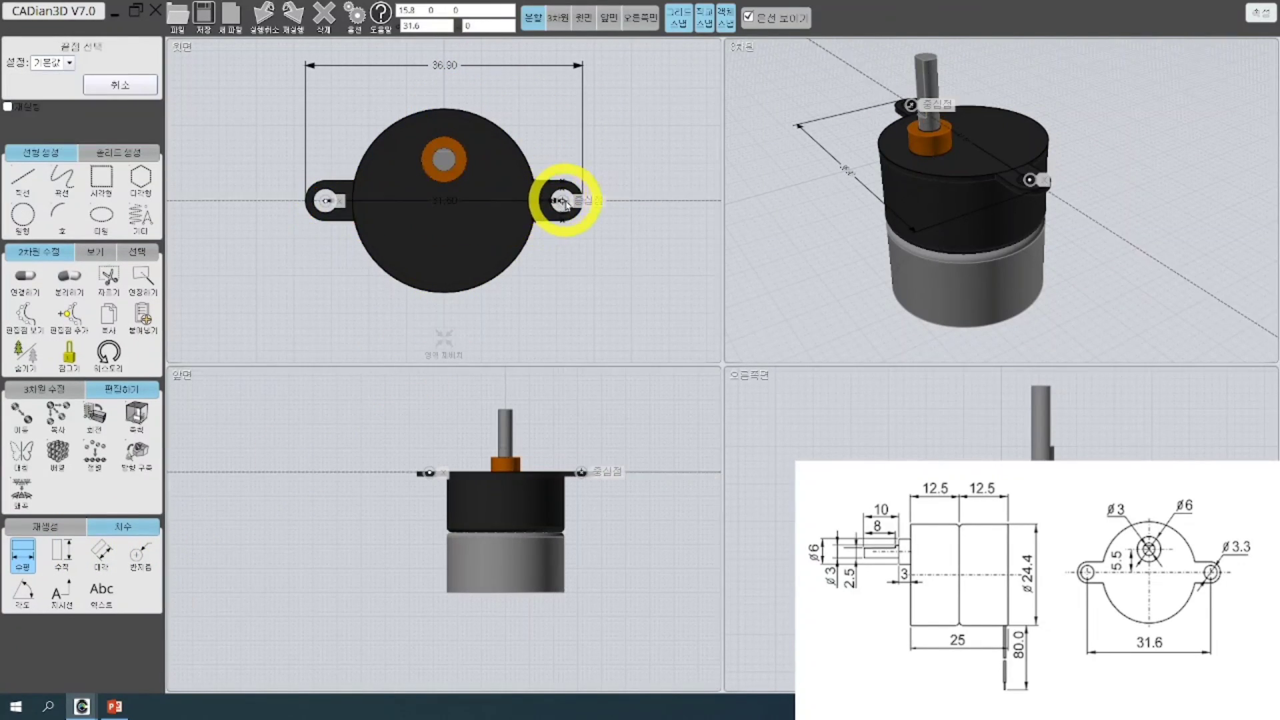
pyautogui.click(563, 202)
pyautogui.click(457, 86)
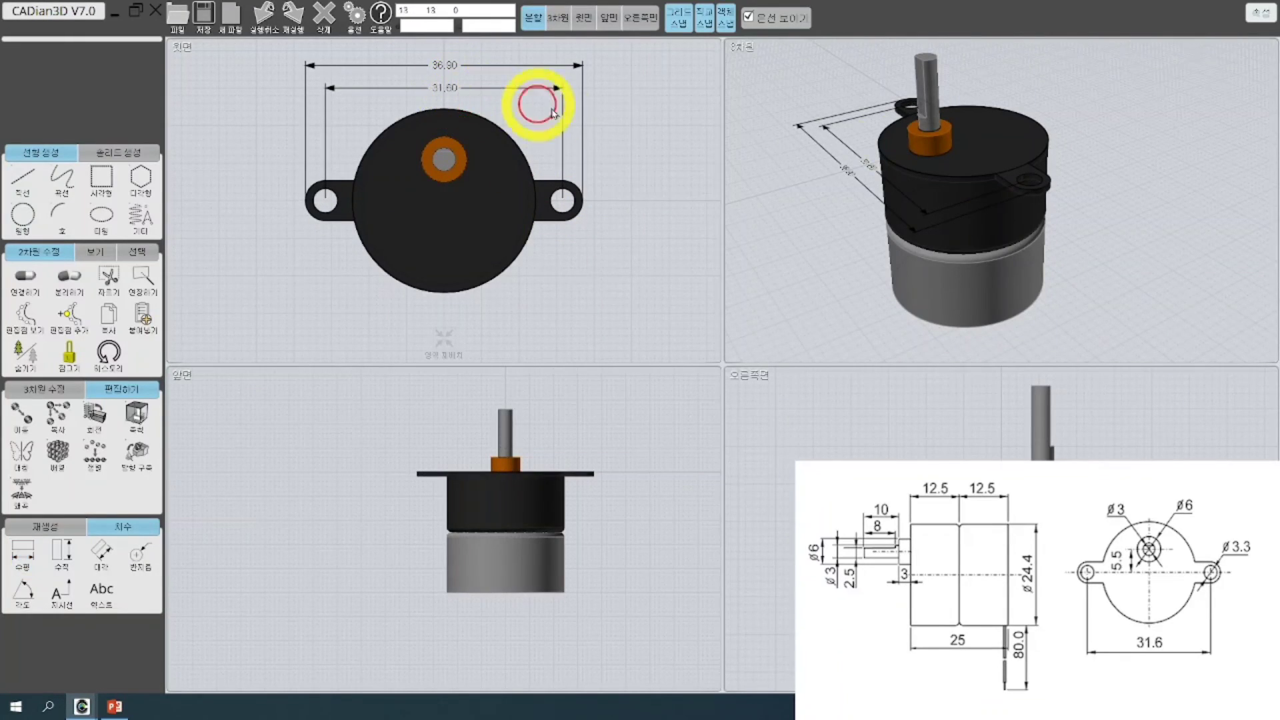
pyautogui.click(380, 200)
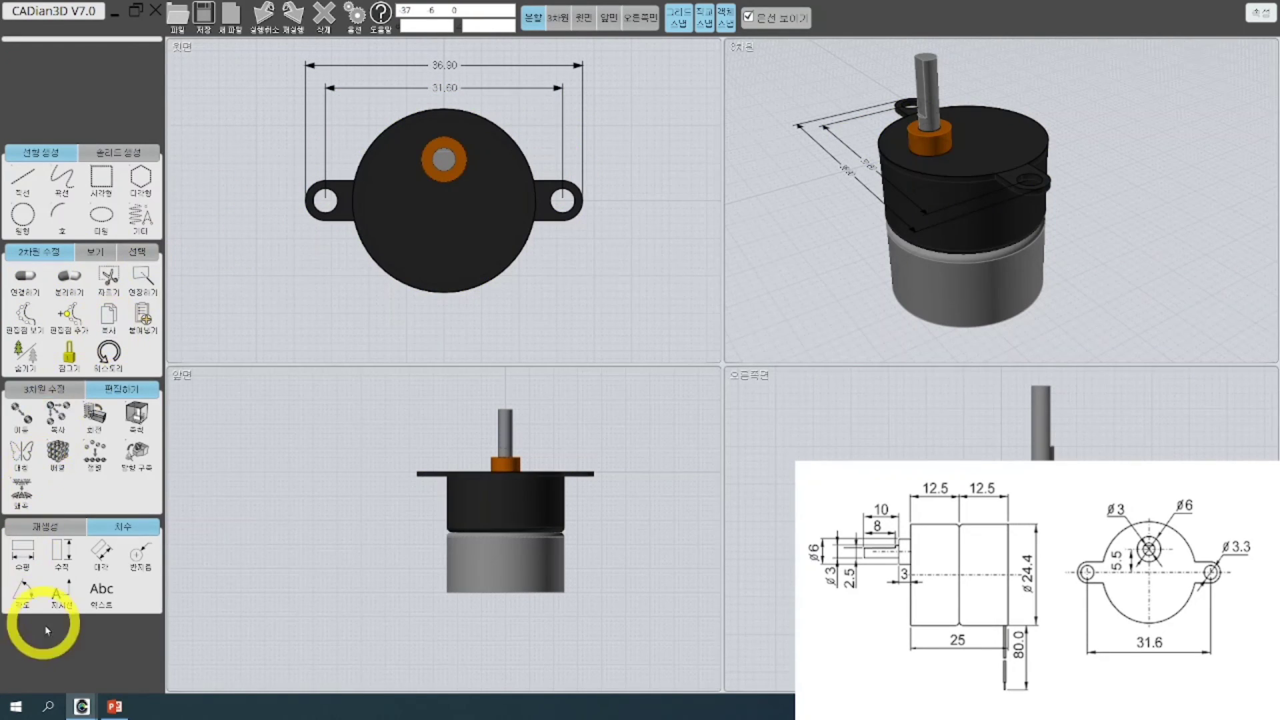
# Add a vertical dimension across the round body's full diameter in the top view, placed beside the plate
pyautogui.click(61, 554)
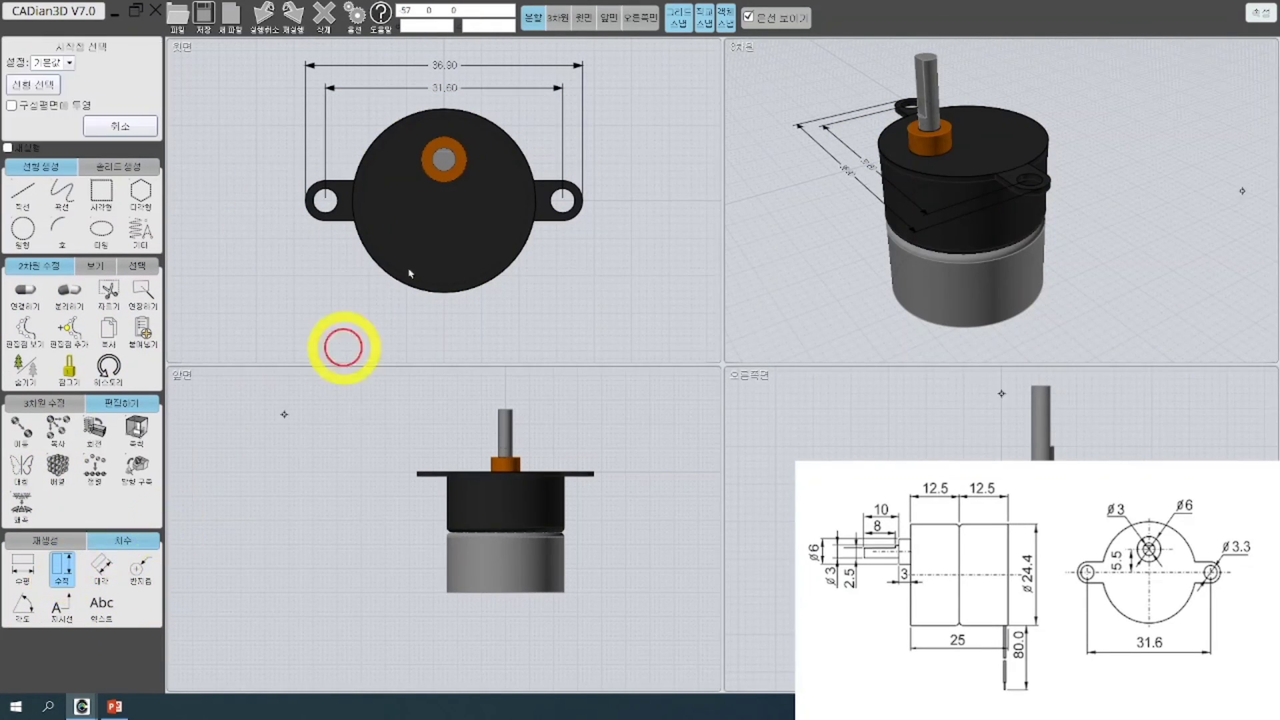
pyautogui.click(443, 110)
pyautogui.click(442, 309)
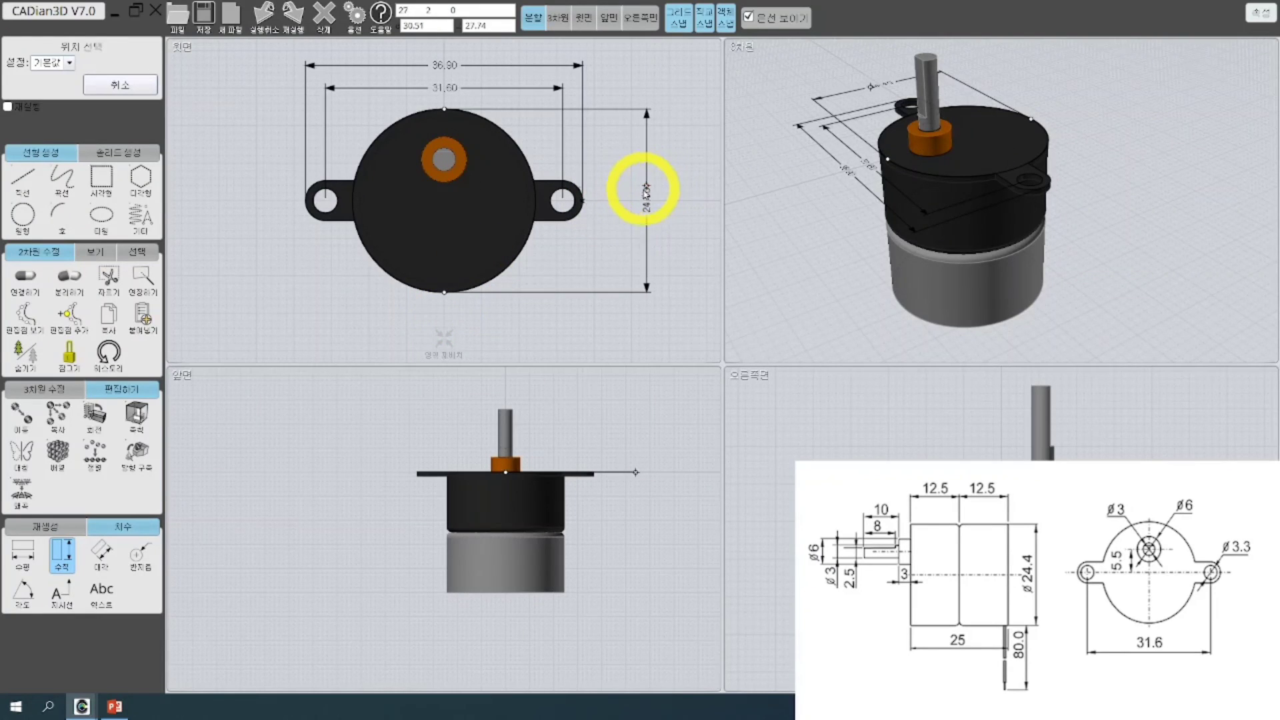
pyautogui.click(639, 214)
# Add a vertical dimension from the collar's lower edge to the body's upper edge, outside the body diameter dimension
pyautogui.moveTo(583, 146); pyautogui.dragTo(515, 147, button='middle')
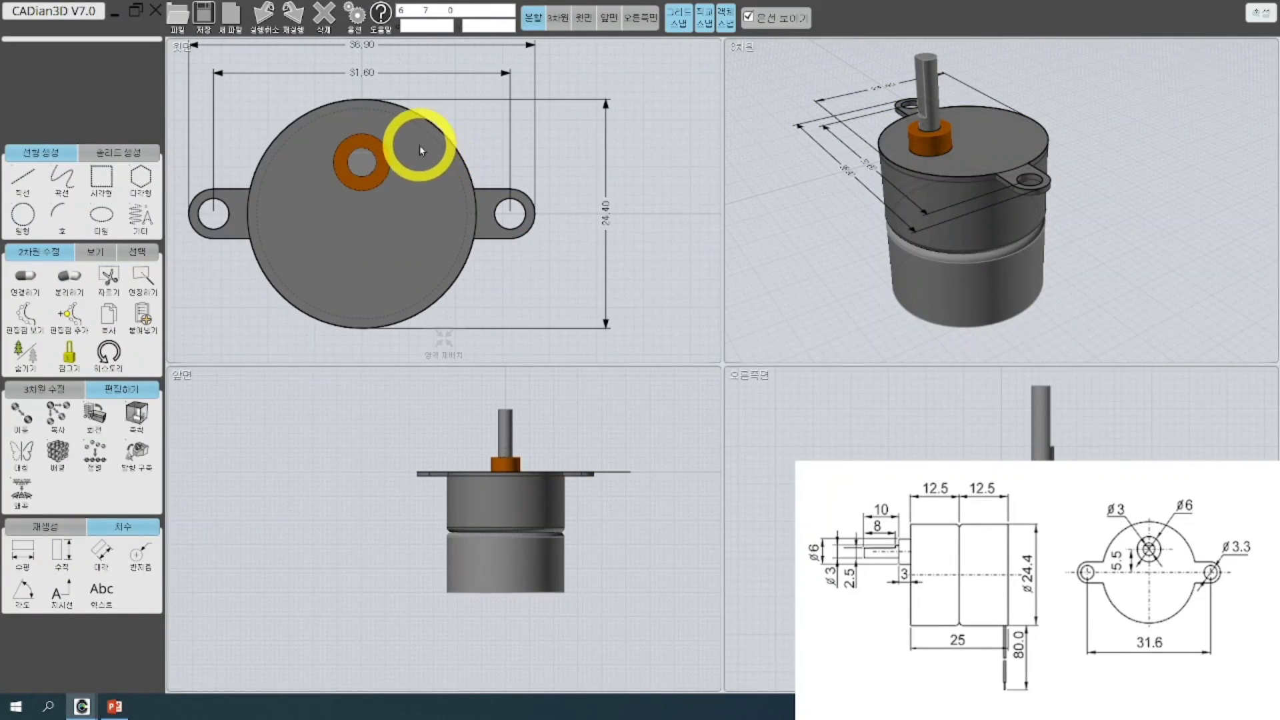
pyautogui.scroll(1, 446, 130)
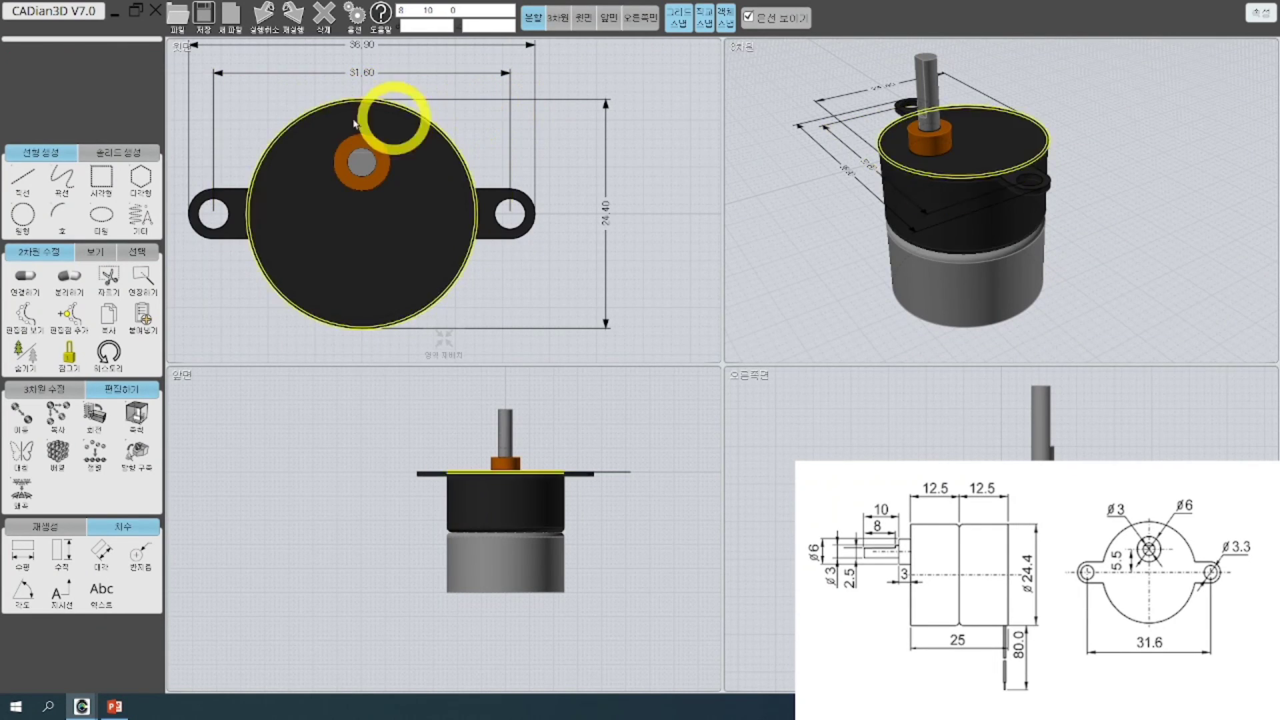
pyautogui.moveTo(439, 163); pyautogui.dragTo(472, 175, button='middle')
pyautogui.rightClick(411, 162)
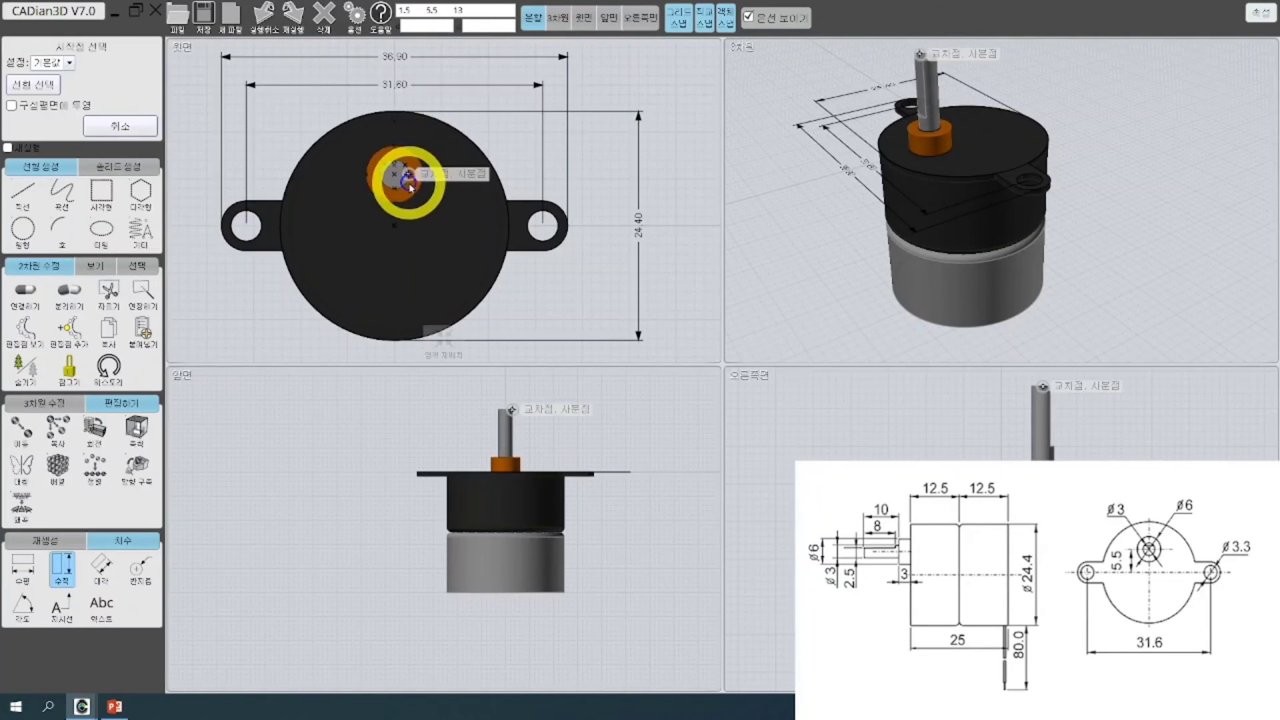
pyautogui.click(397, 204)
pyautogui.click(395, 122)
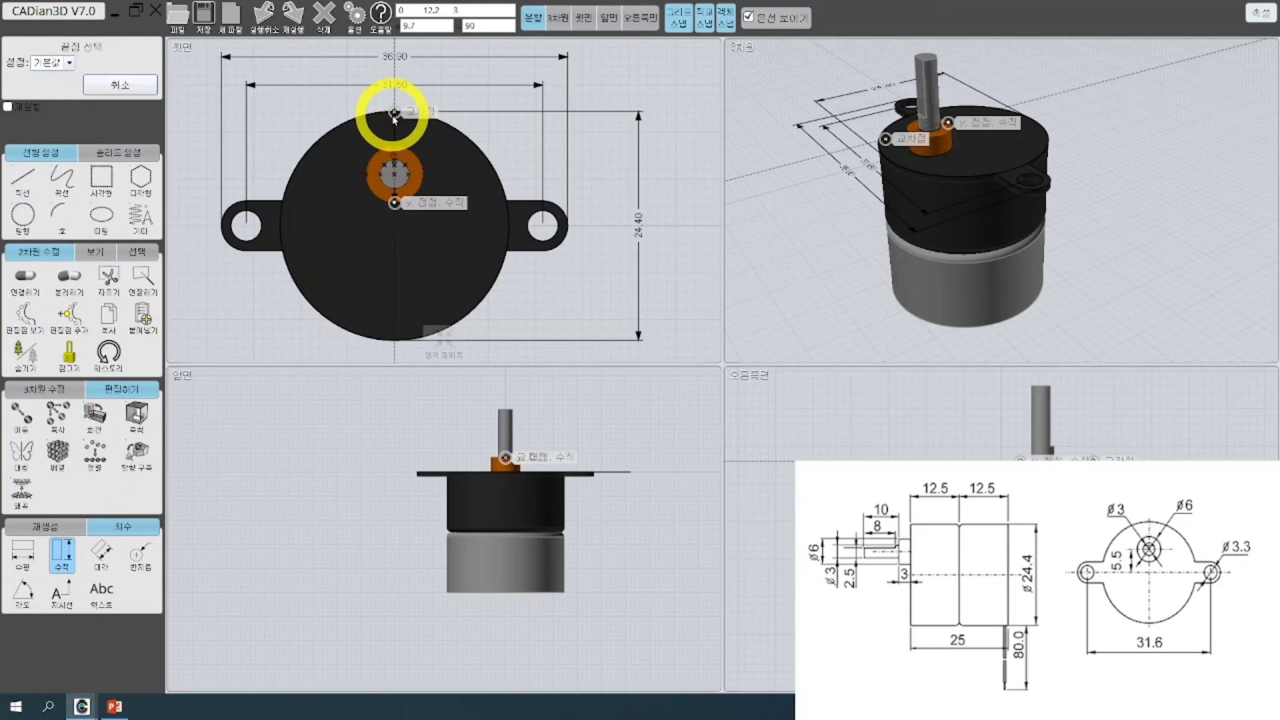
pyautogui.click(674, 120)
# Add a vertical dimension across the brown collar's diameter, placed outside the existing vertical dimensions
pyautogui.moveTo(592, 146); pyautogui.dragTo(527, 160, button='middle')
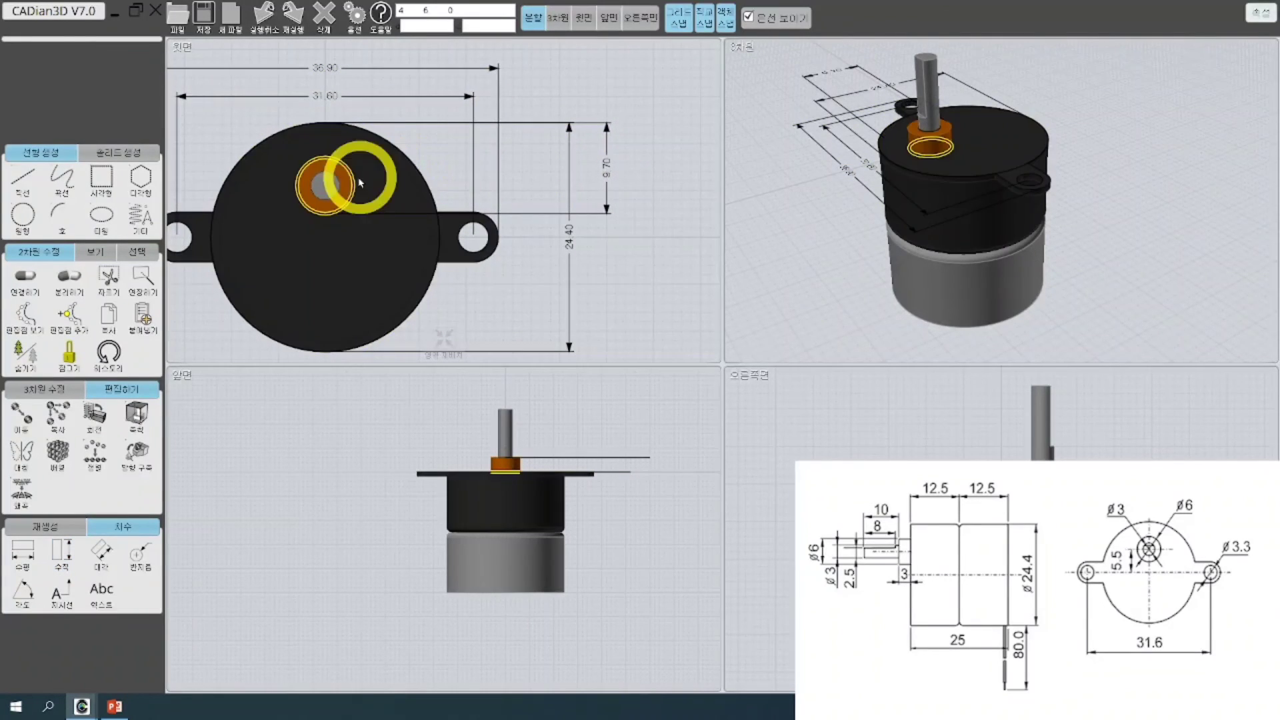
pyautogui.rightClick(340, 194)
pyautogui.click(326, 214)
pyautogui.click(325, 158)
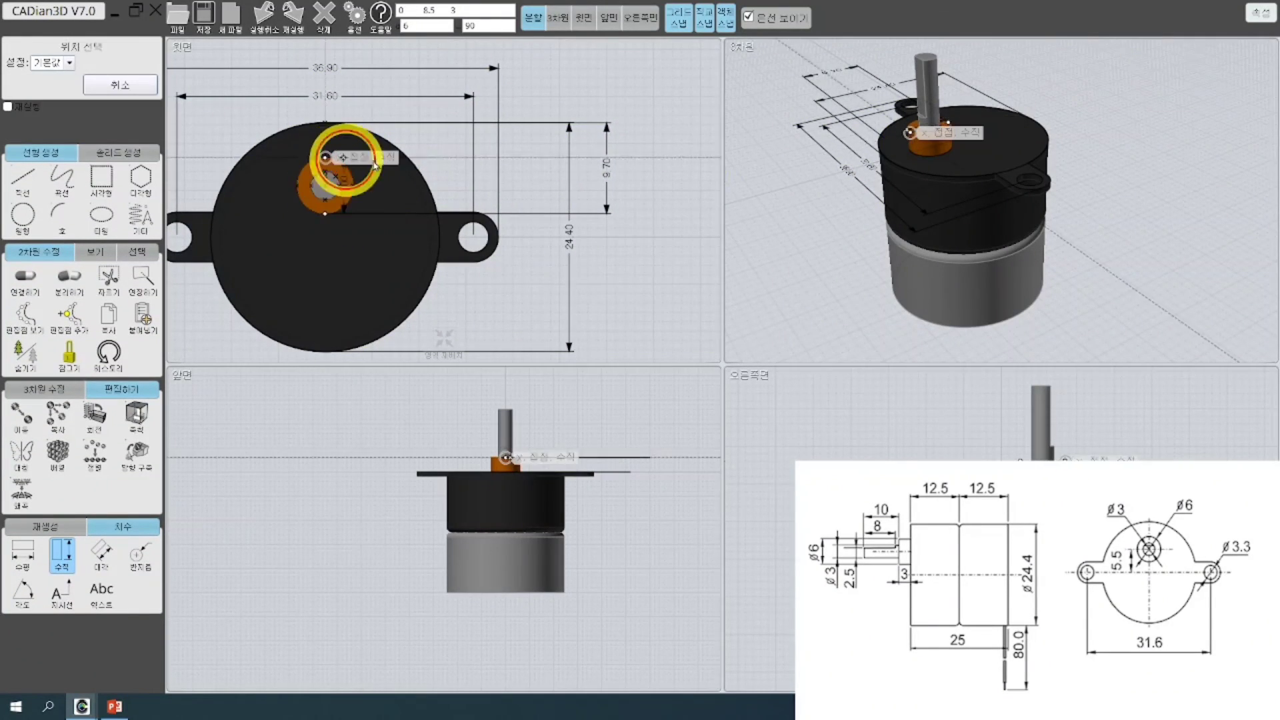
pyautogui.click(644, 184)
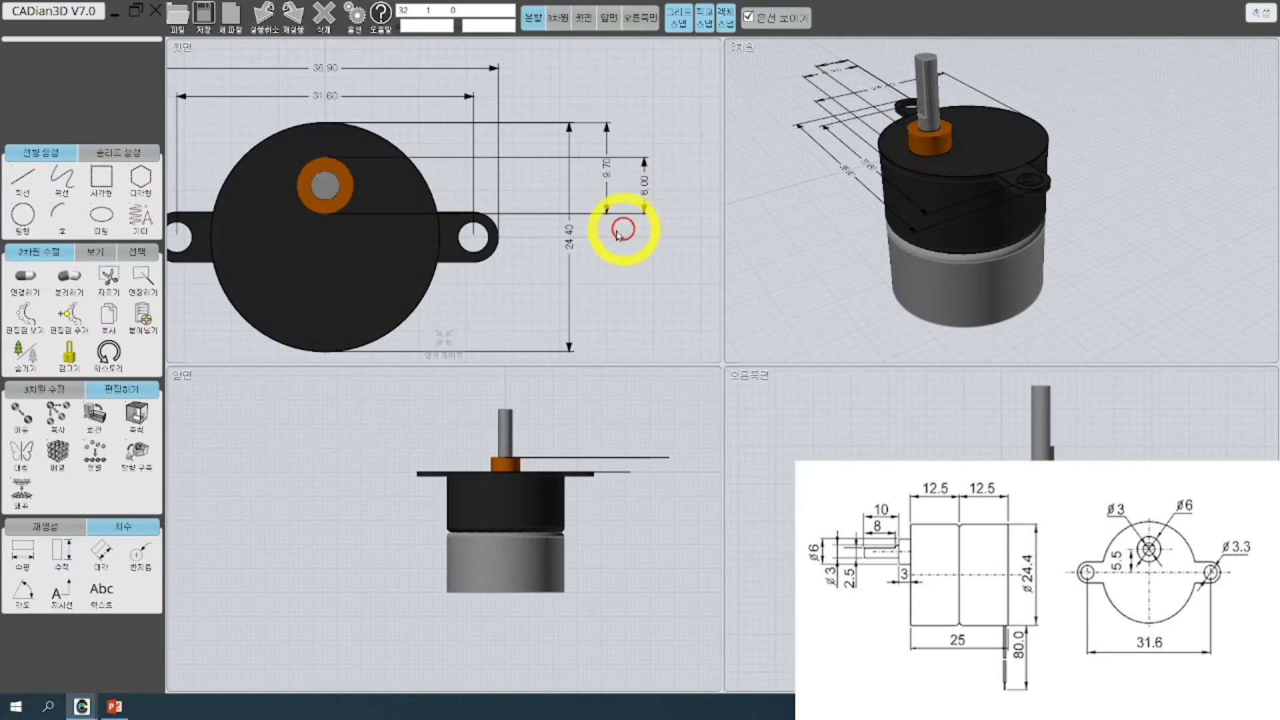
# Add a vertical dimension across the shaft's diameter, placed outside the collar diameter dimension
pyautogui.click(324, 192)
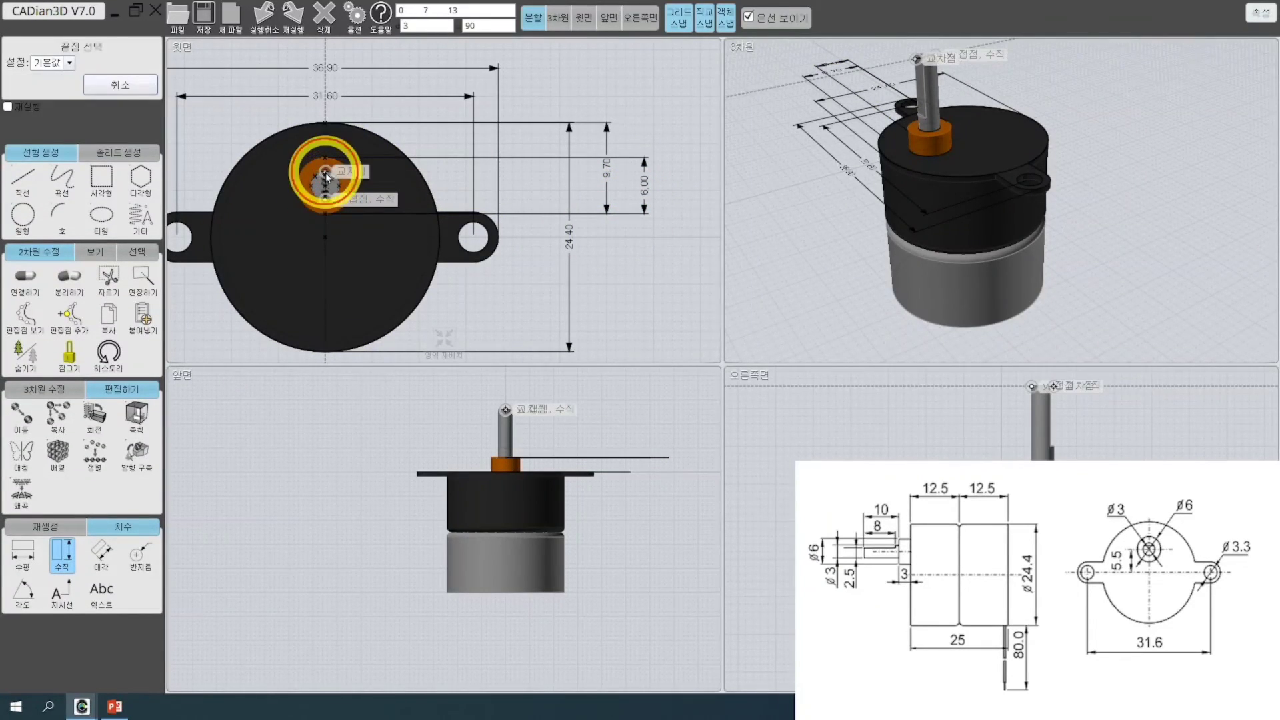
pyautogui.click(326, 173)
pyautogui.click(664, 170)
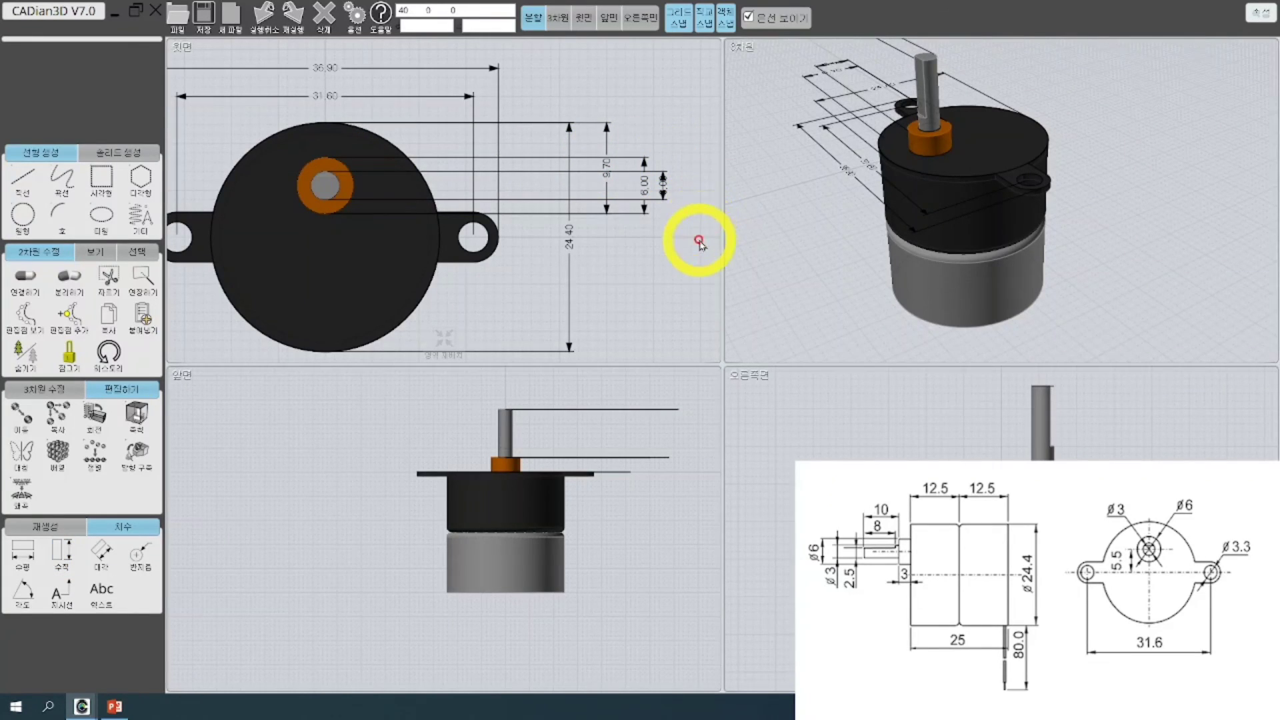
# Review the top-view dimensions, and in the right side view add a vertical dimension over the two body sections' combined height
pyautogui.scroll(5, 693, 190)
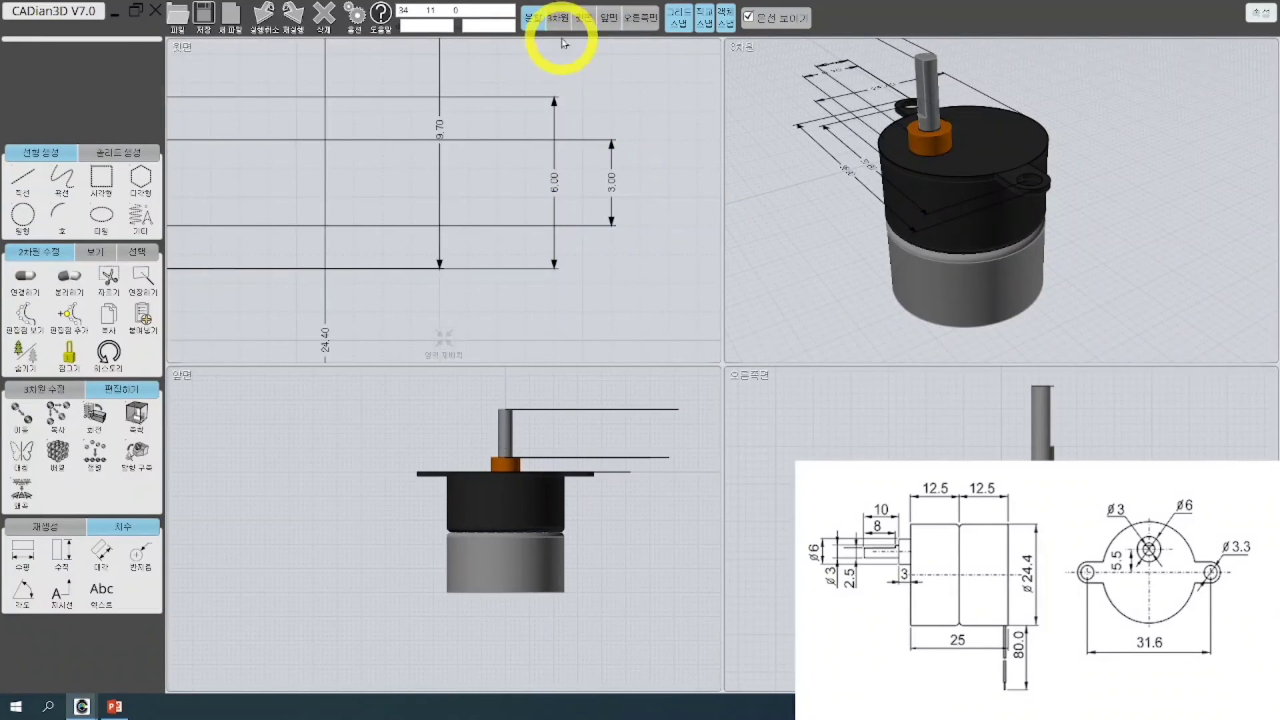
pyautogui.click(585, 17)
pyautogui.click(585, 17)
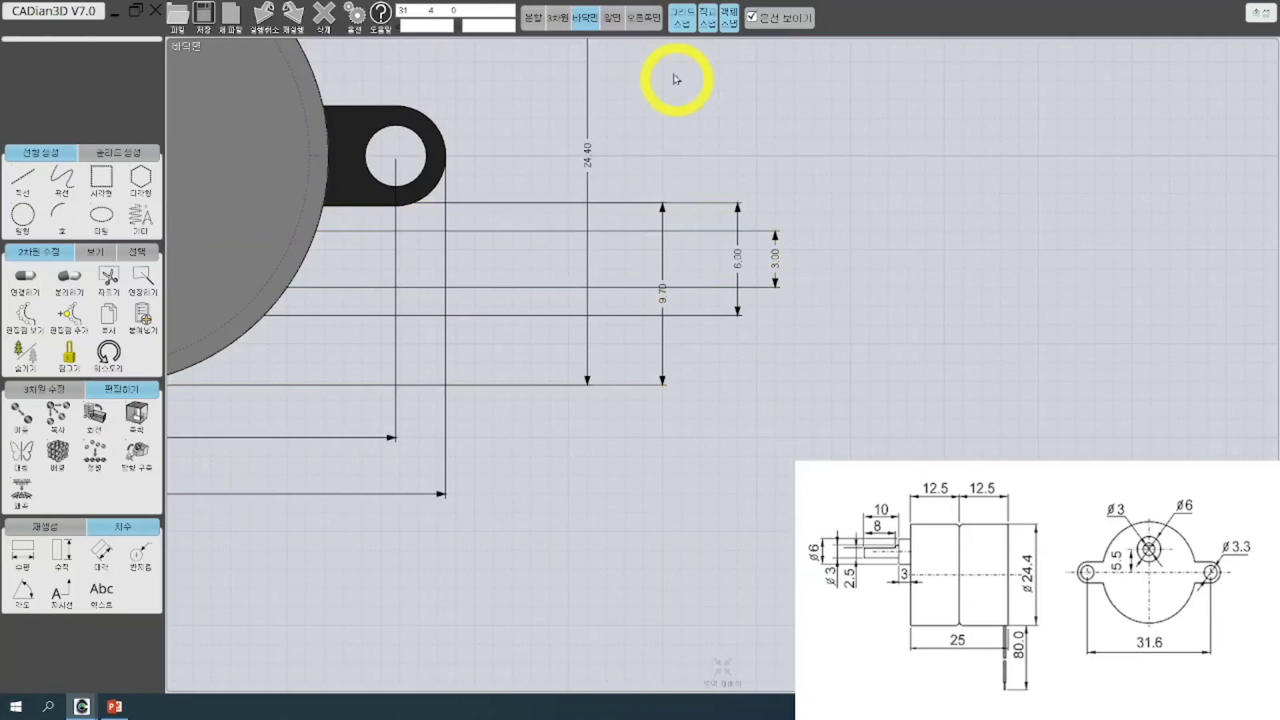
pyautogui.click(588, 18)
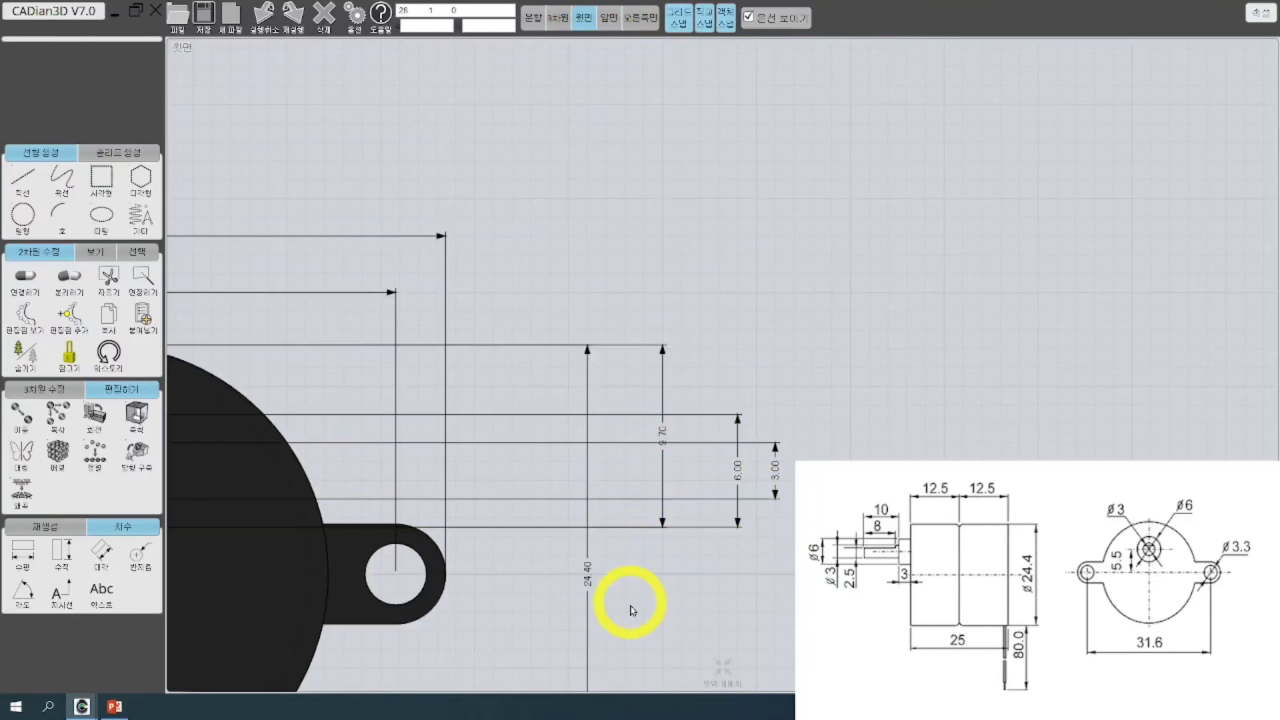
pyautogui.click(722, 667)
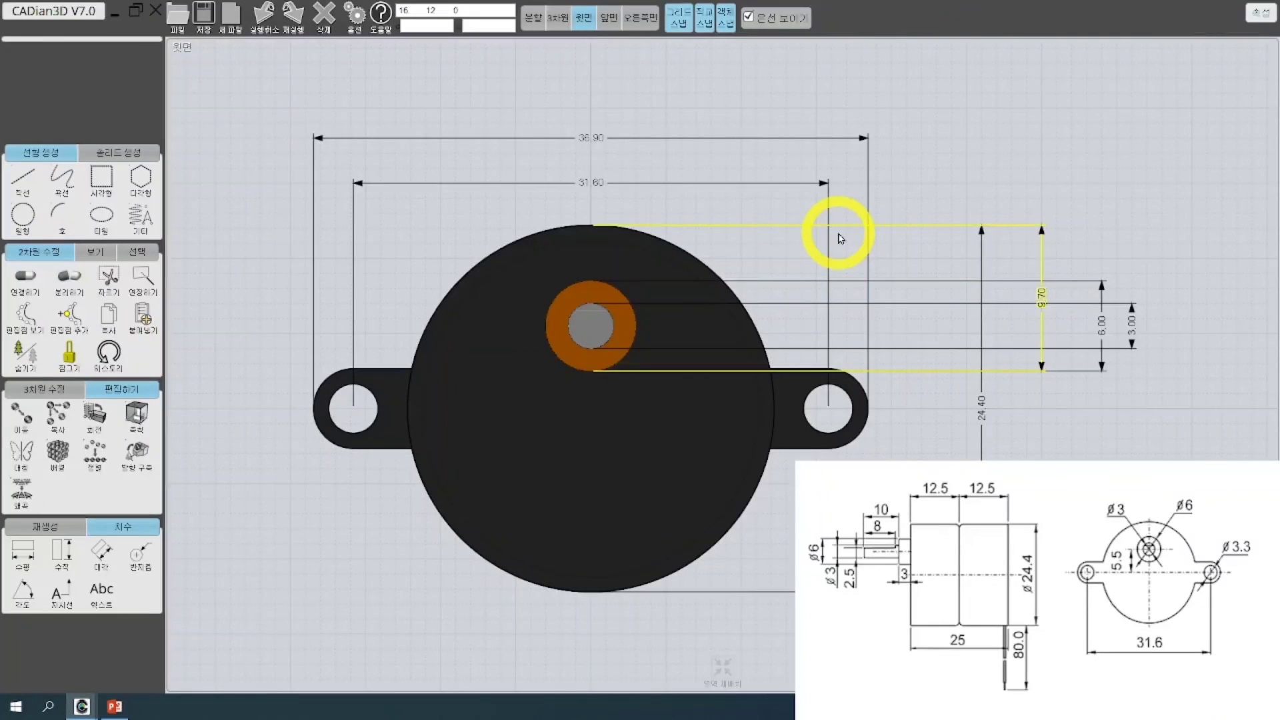
pyautogui.click(639, 20)
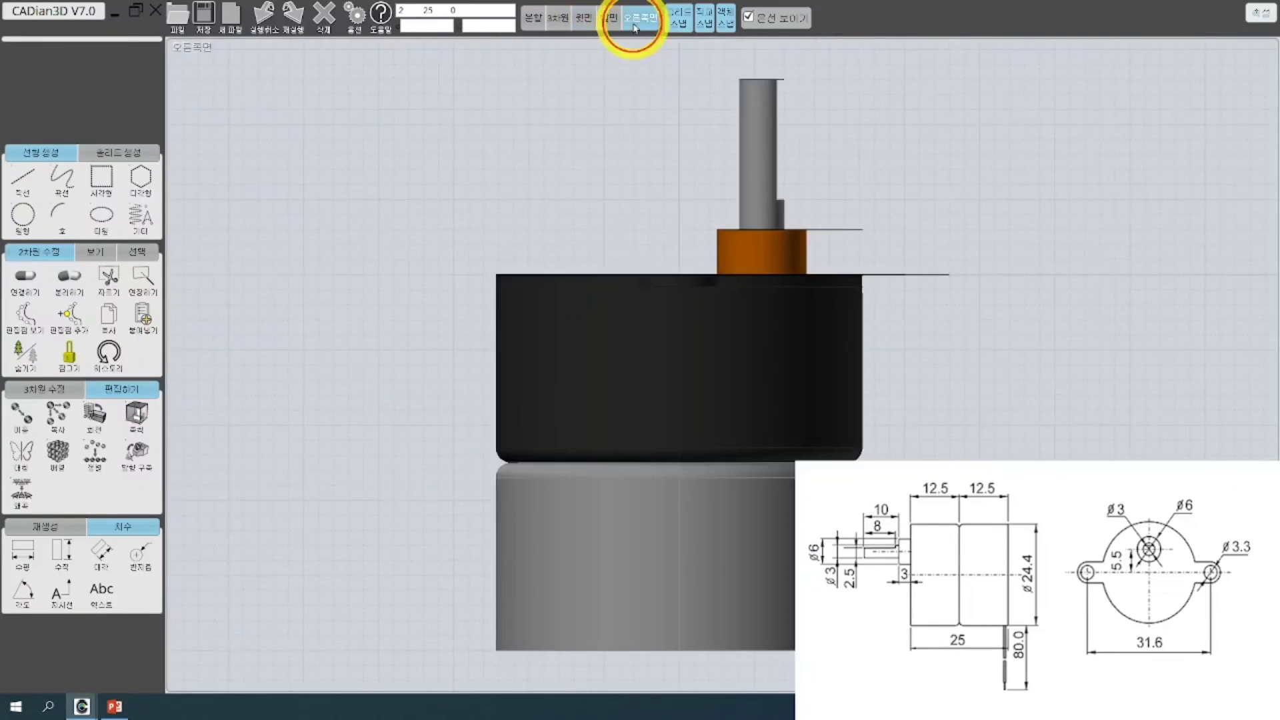
pyautogui.scroll(-3, 822, 322)
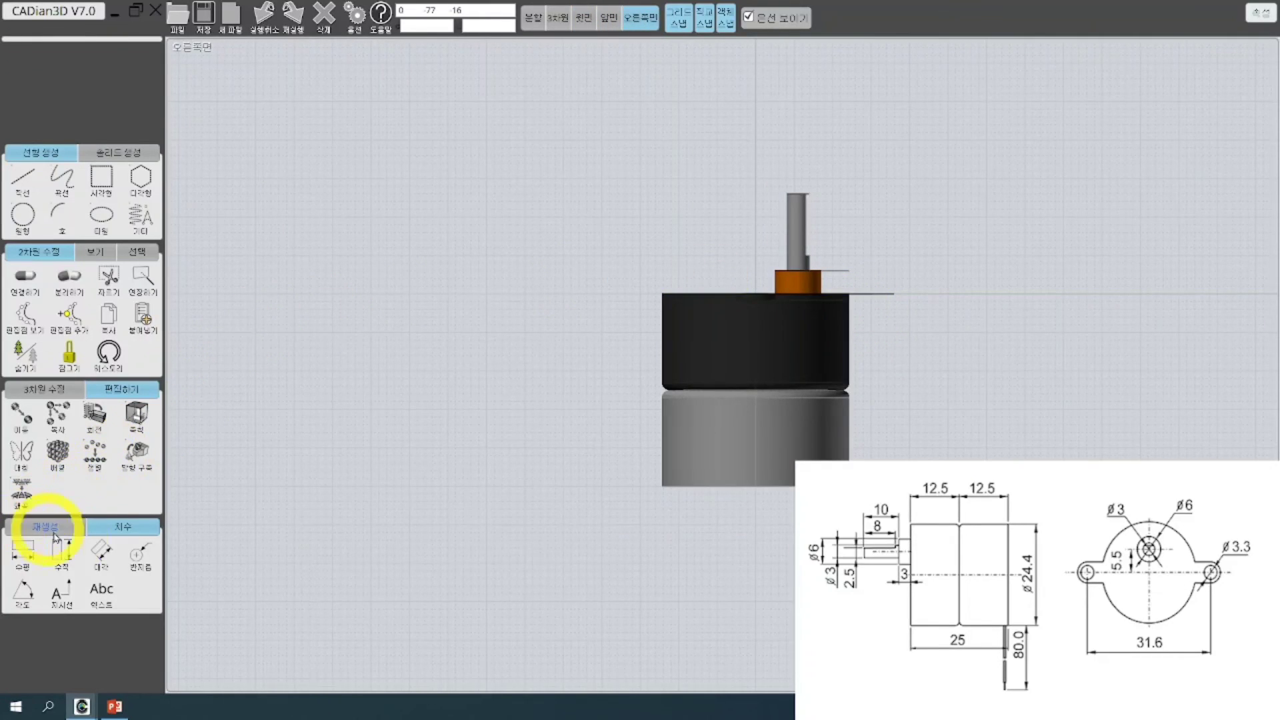
pyautogui.click(62, 553)
pyautogui.click(662, 294)
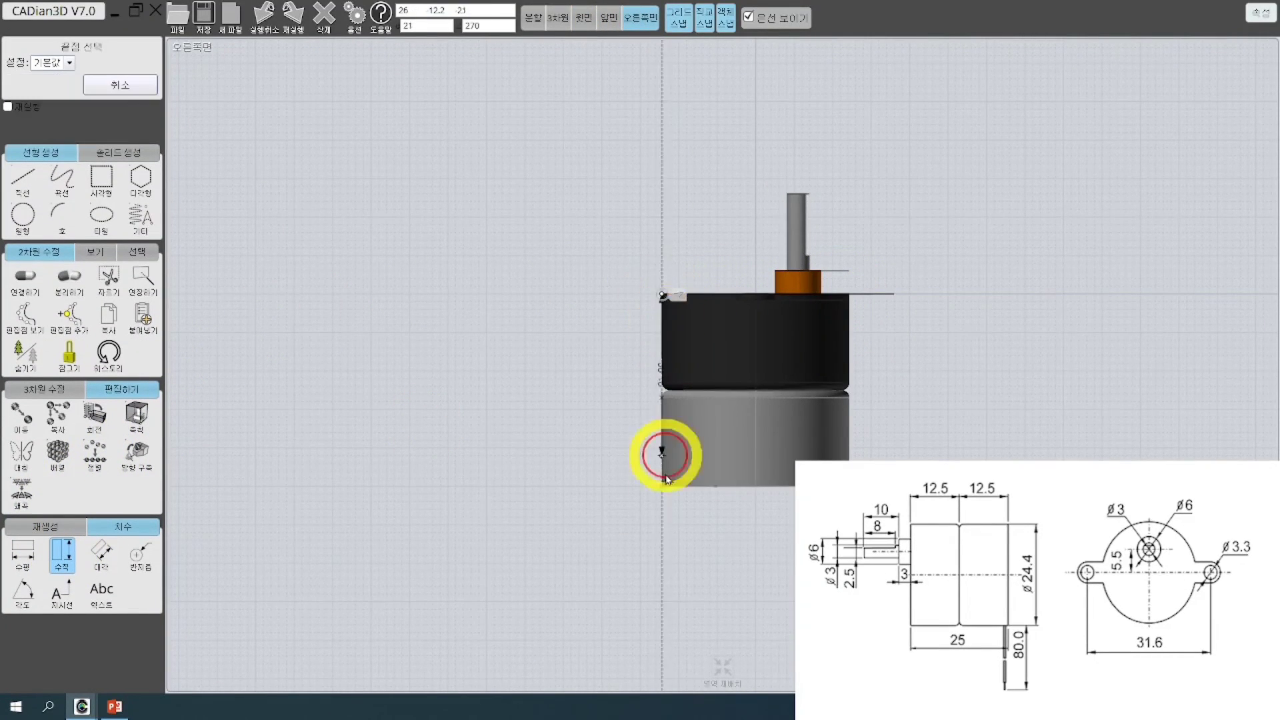
pyautogui.click(662, 489)
pyautogui.click(590, 377)
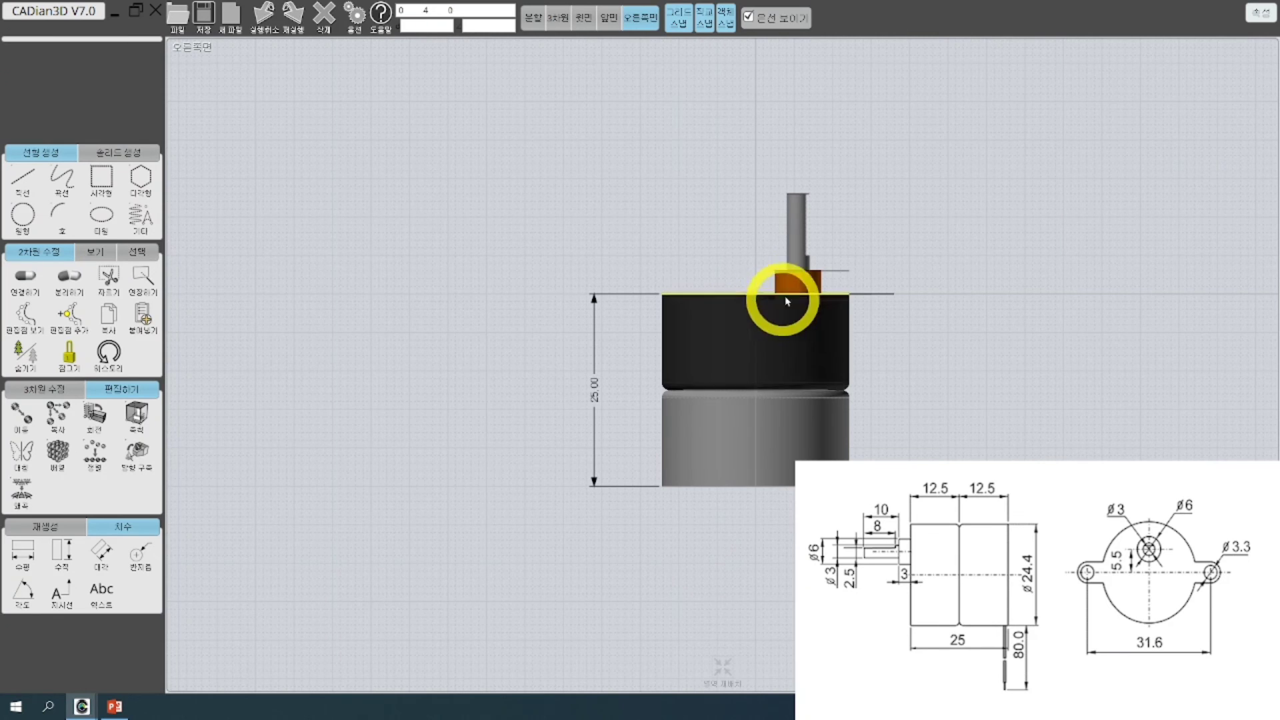
# Add a vertical dimension from the shaft's top to the lower body's bottom edge, between the motor and the body height dimension
pyautogui.scroll(1, 893, 224)
pyautogui.moveTo(879, 212); pyautogui.dragTo(778, 200, button='middle')
pyautogui.rightClick(749, 192)
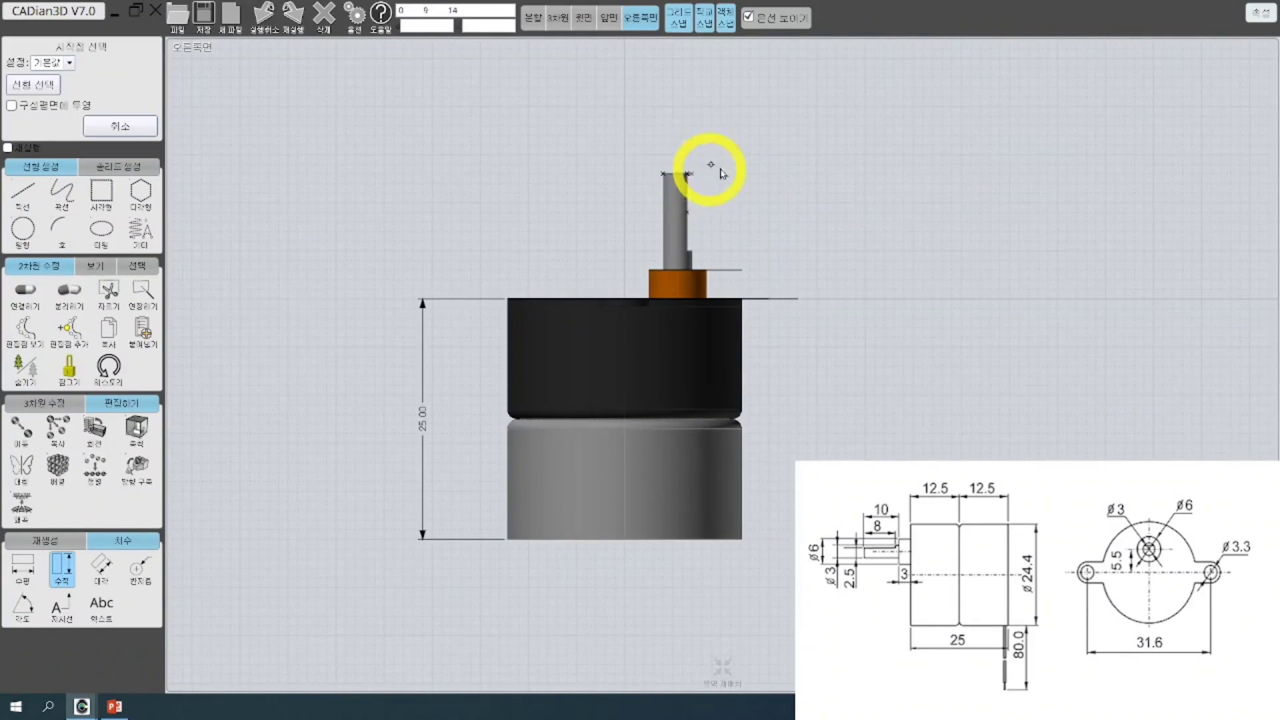
pyautogui.click(663, 174)
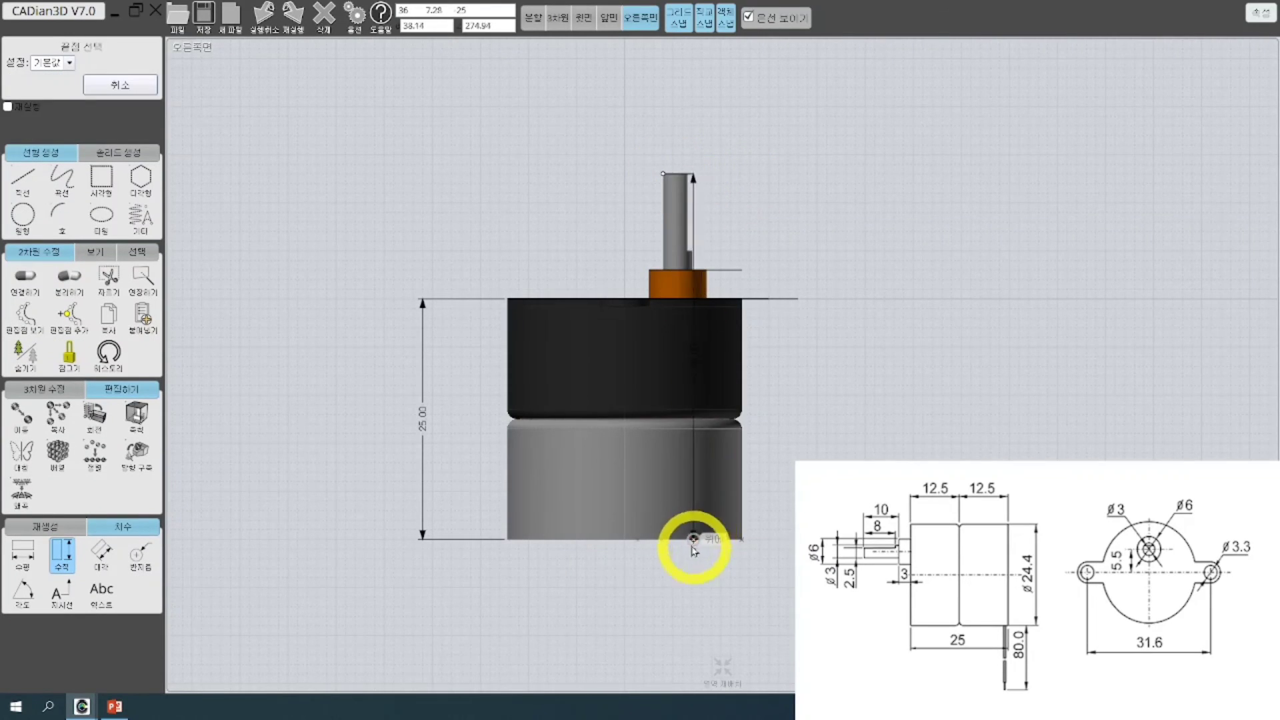
pyautogui.click(663, 538)
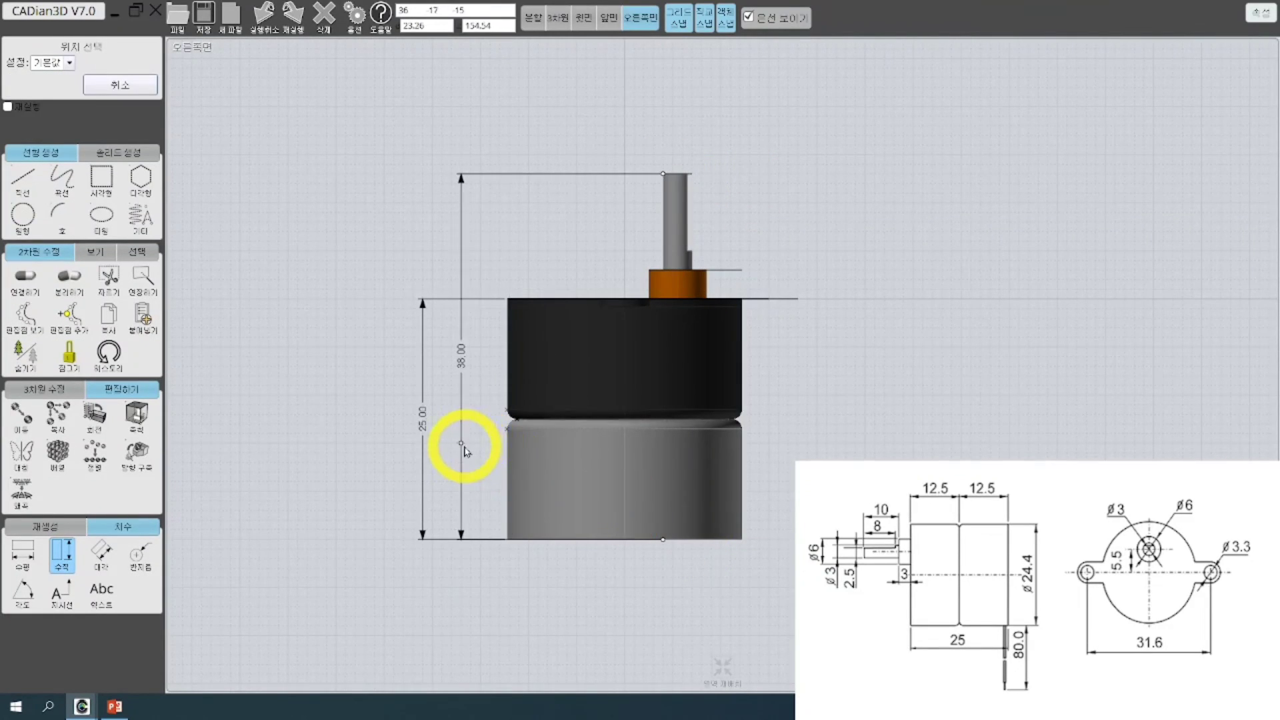
pyautogui.click(459, 442)
# Add a vertical dimension for the grey lower body's height, on the side opposite the overall height dimensions
pyautogui.rightClick(798, 397)
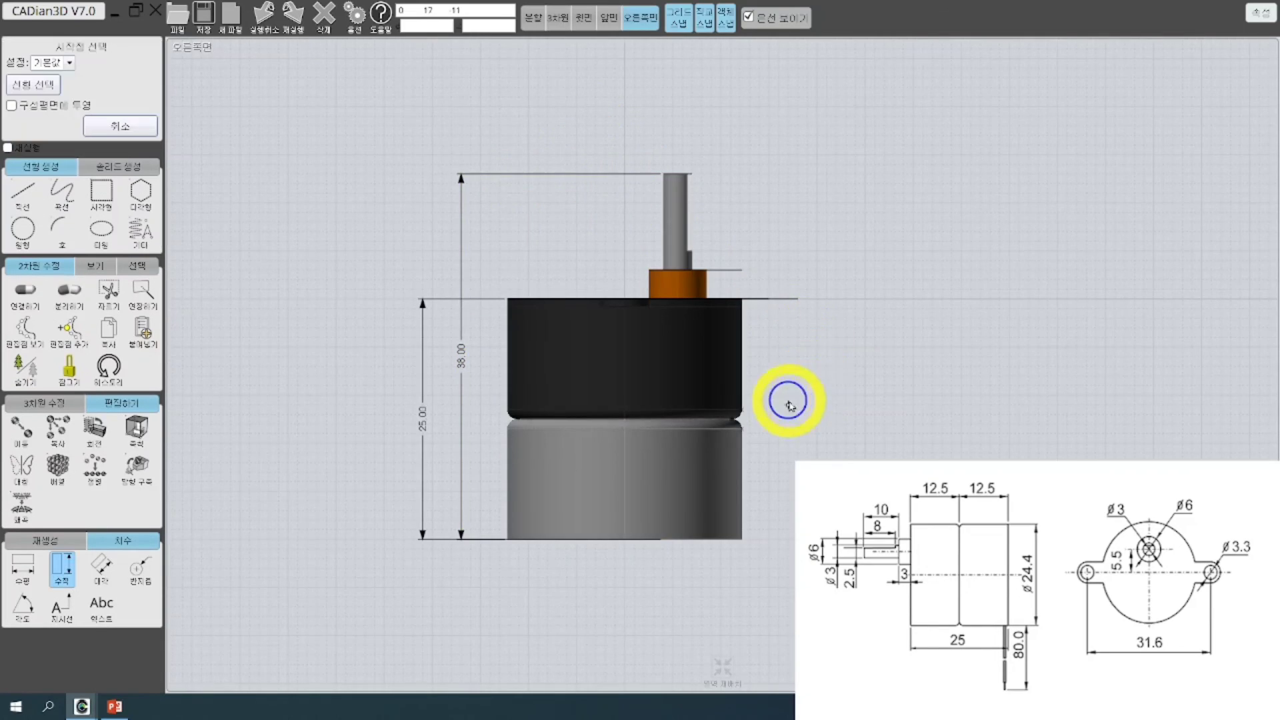
pyautogui.scroll(4, 794, 399)
pyautogui.click(694, 432)
pyautogui.scroll(-4, 682, 433)
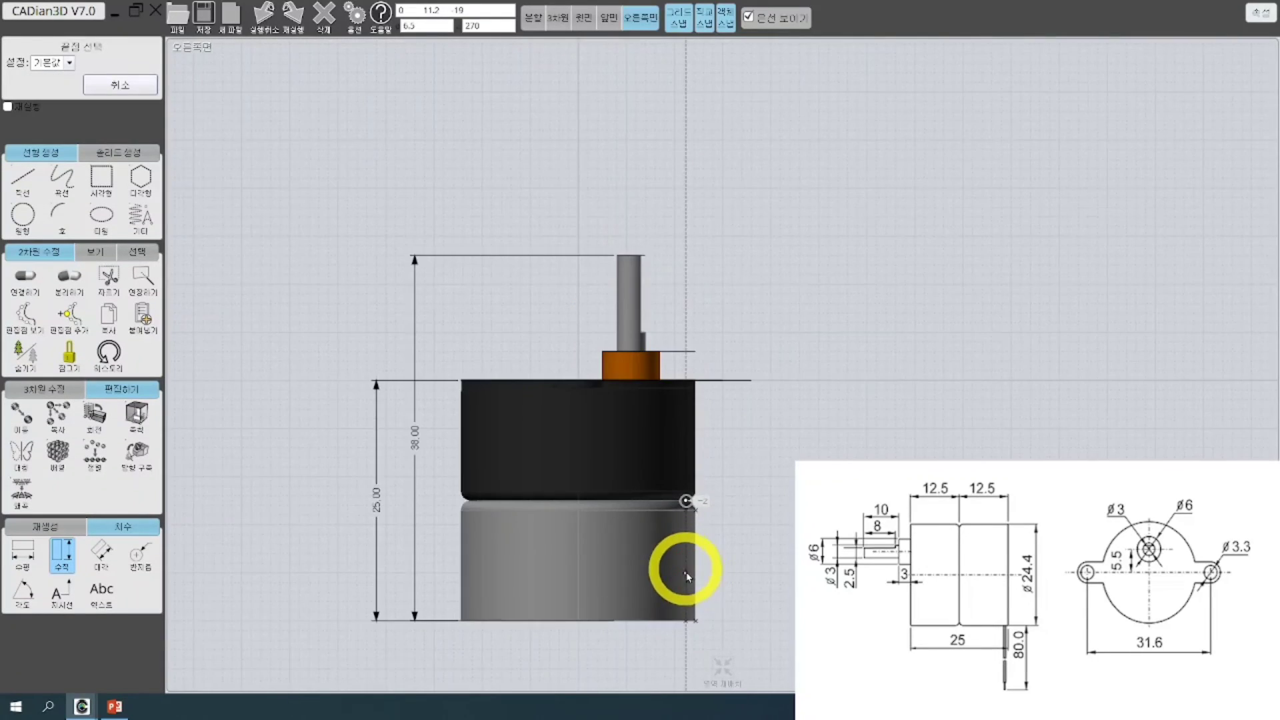
pyautogui.click(684, 621)
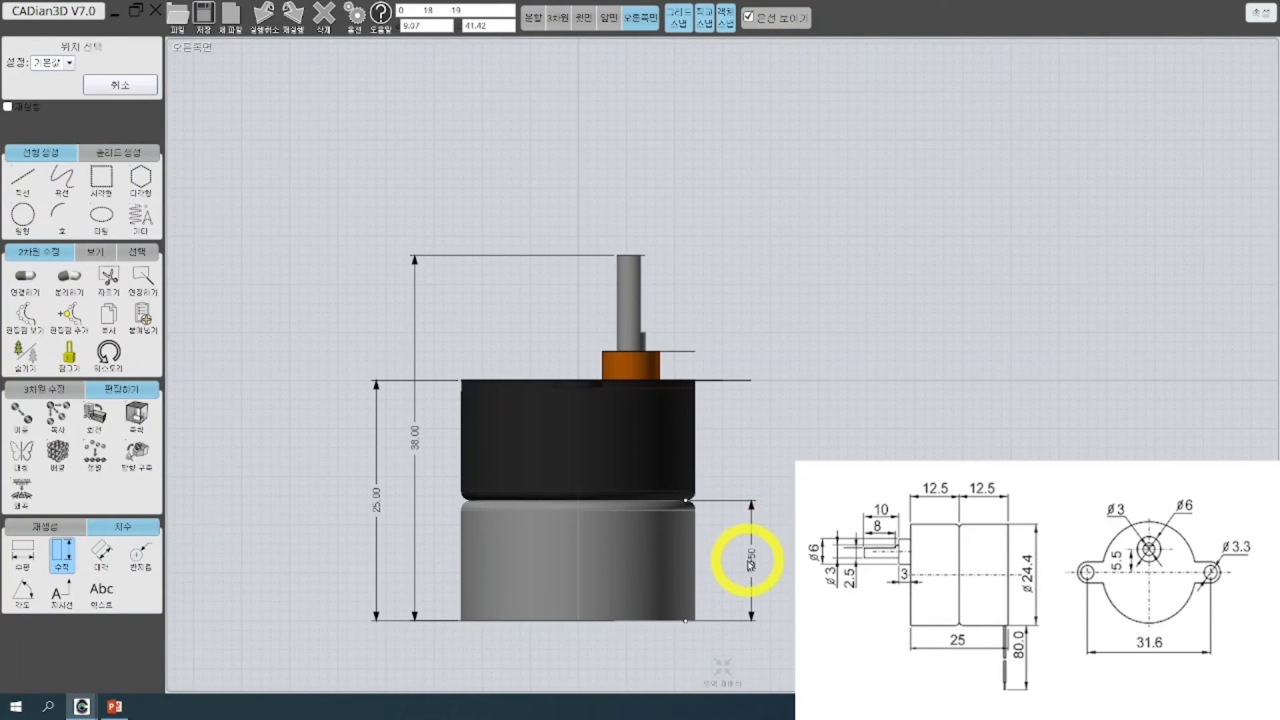
pyautogui.click(740, 561)
# Add a vertical dimension for the black upper body's height, in line with the lower body's height dimension
pyautogui.press('Return')
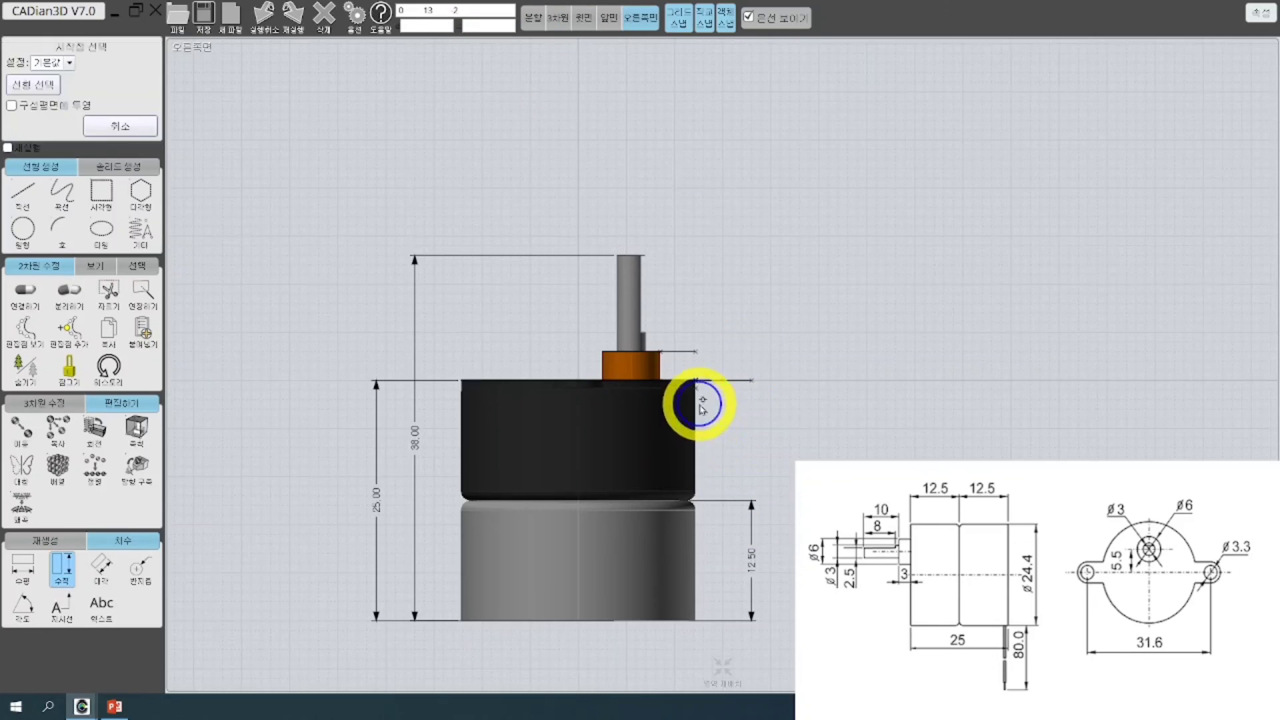
pyautogui.scroll(1, 694, 426)
pyautogui.click(684, 521)
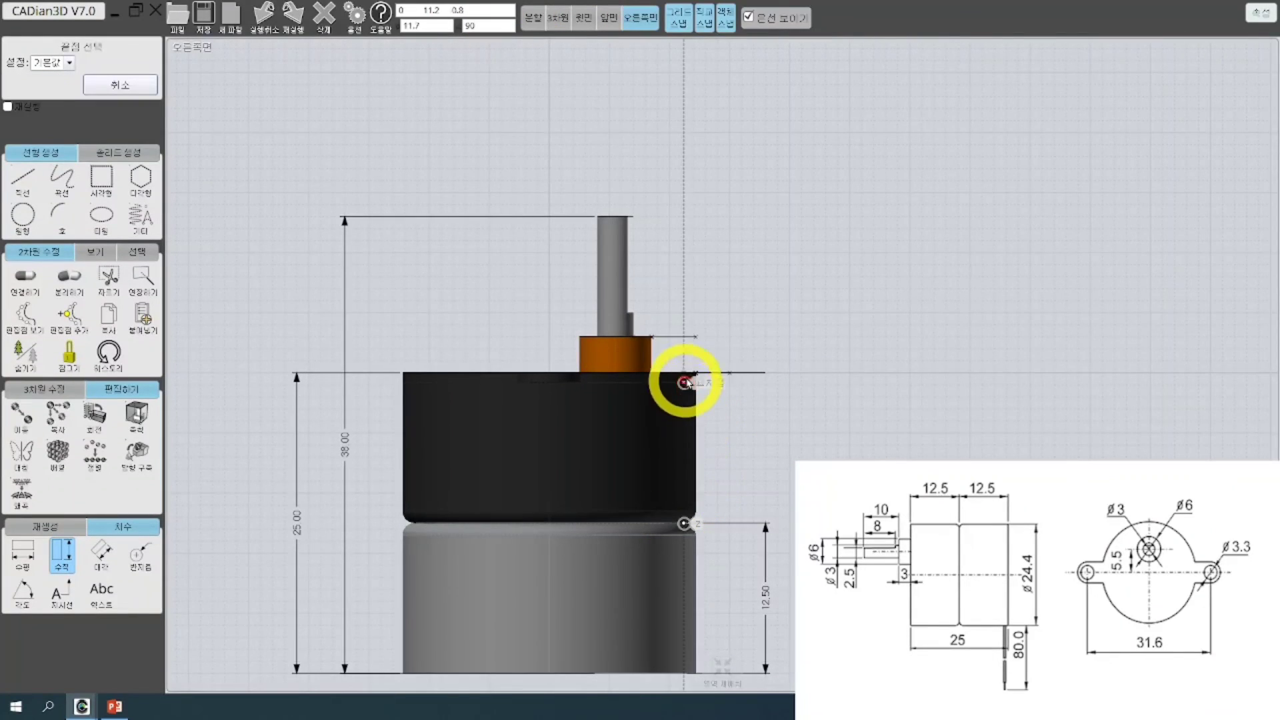
pyautogui.click(686, 372)
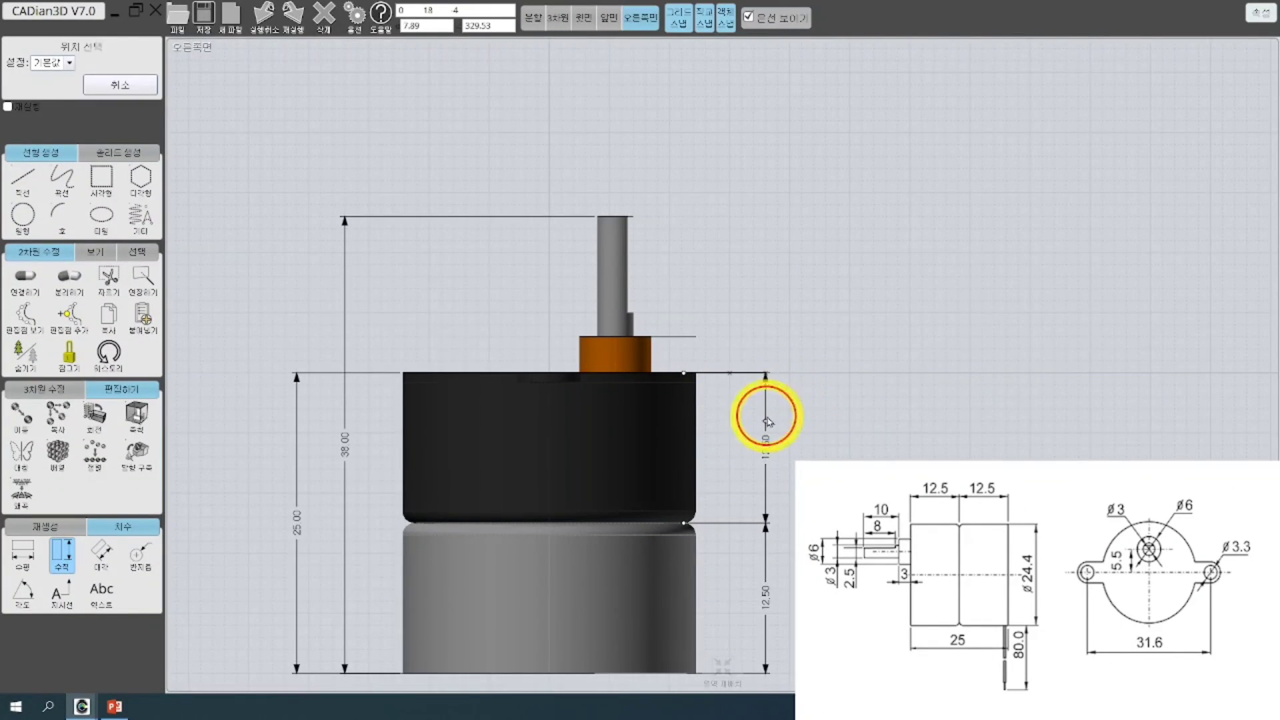
pyautogui.click(766, 420)
# Switch to the four-view layout and review the dimensioned motor across the top, front, right side and 3D views
pyautogui.click(536, 19)
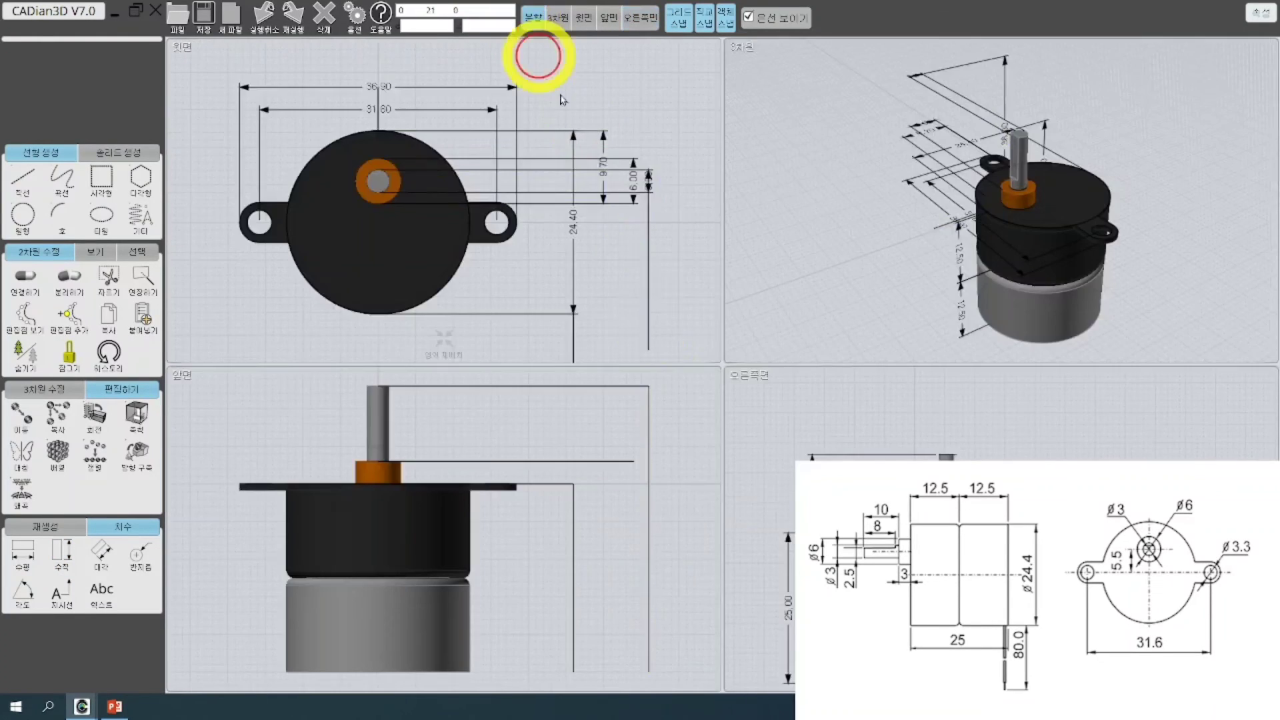
pyautogui.click(1002, 340)
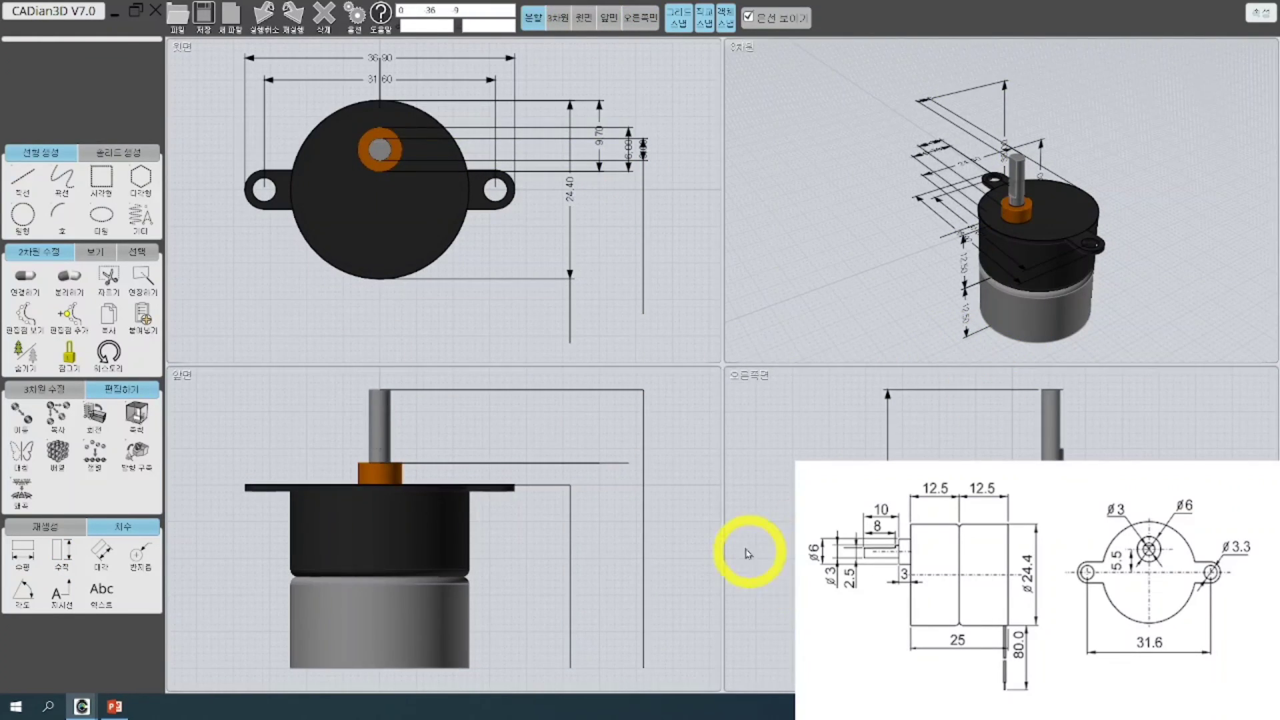
pyautogui.scroll(-1, 700, 545)
pyautogui.scroll(1, 727, 536)
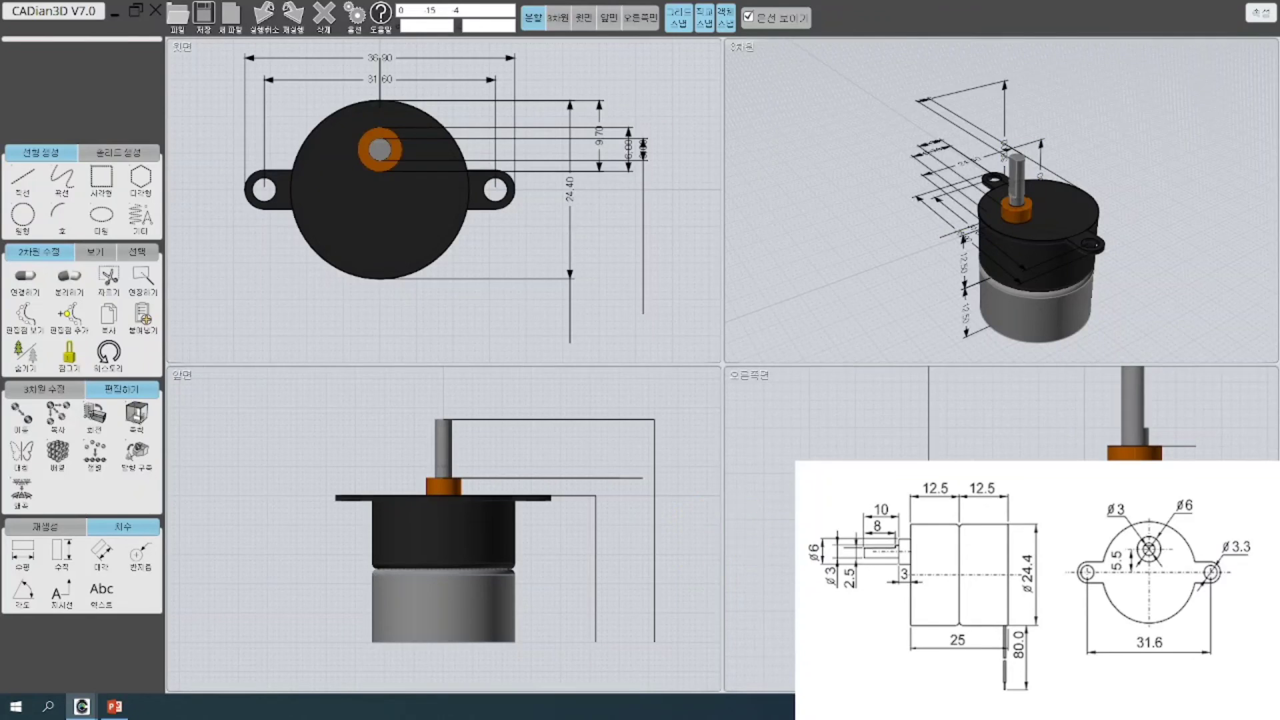
pyautogui.scroll(-1, 960, 420)
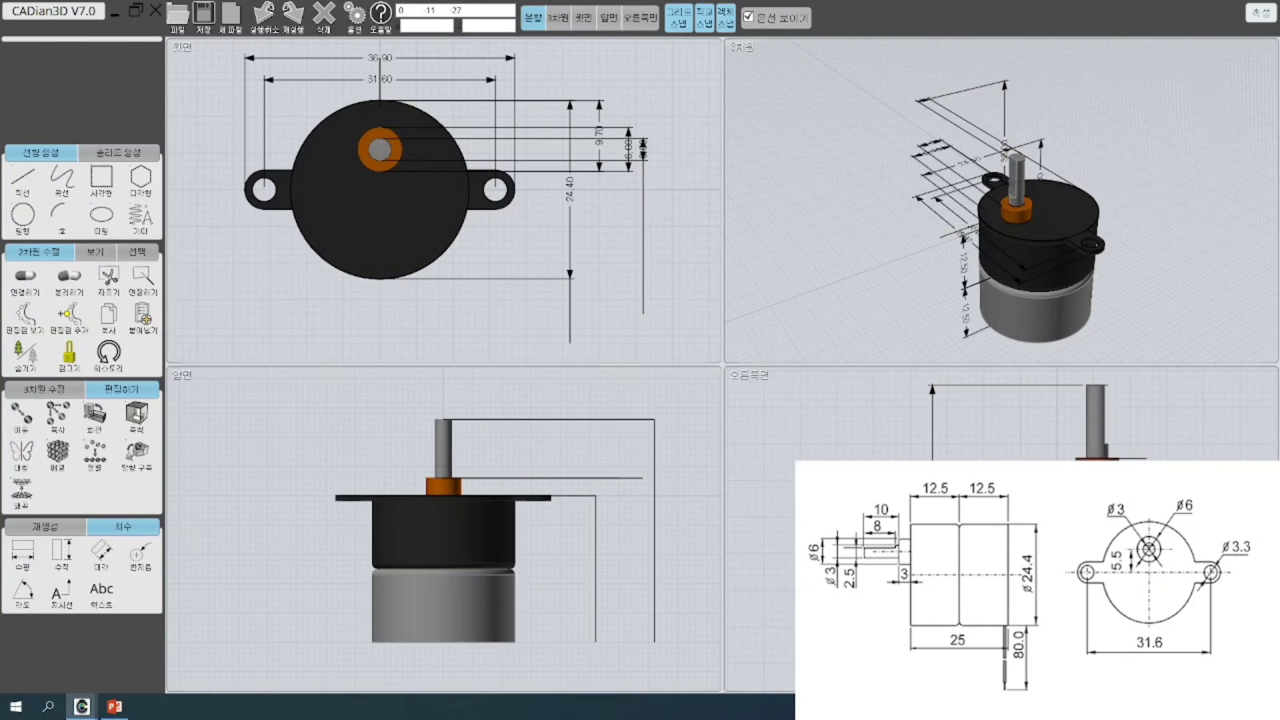
pyautogui.scroll(1, 660, 508)
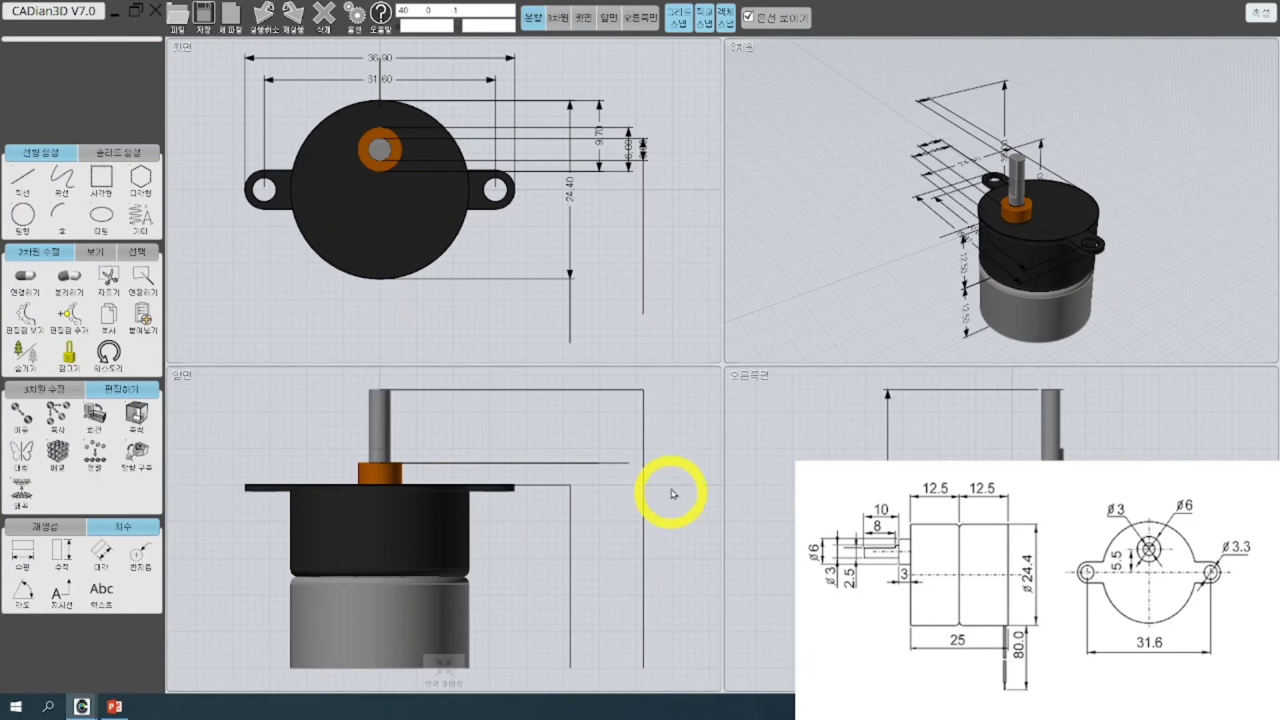